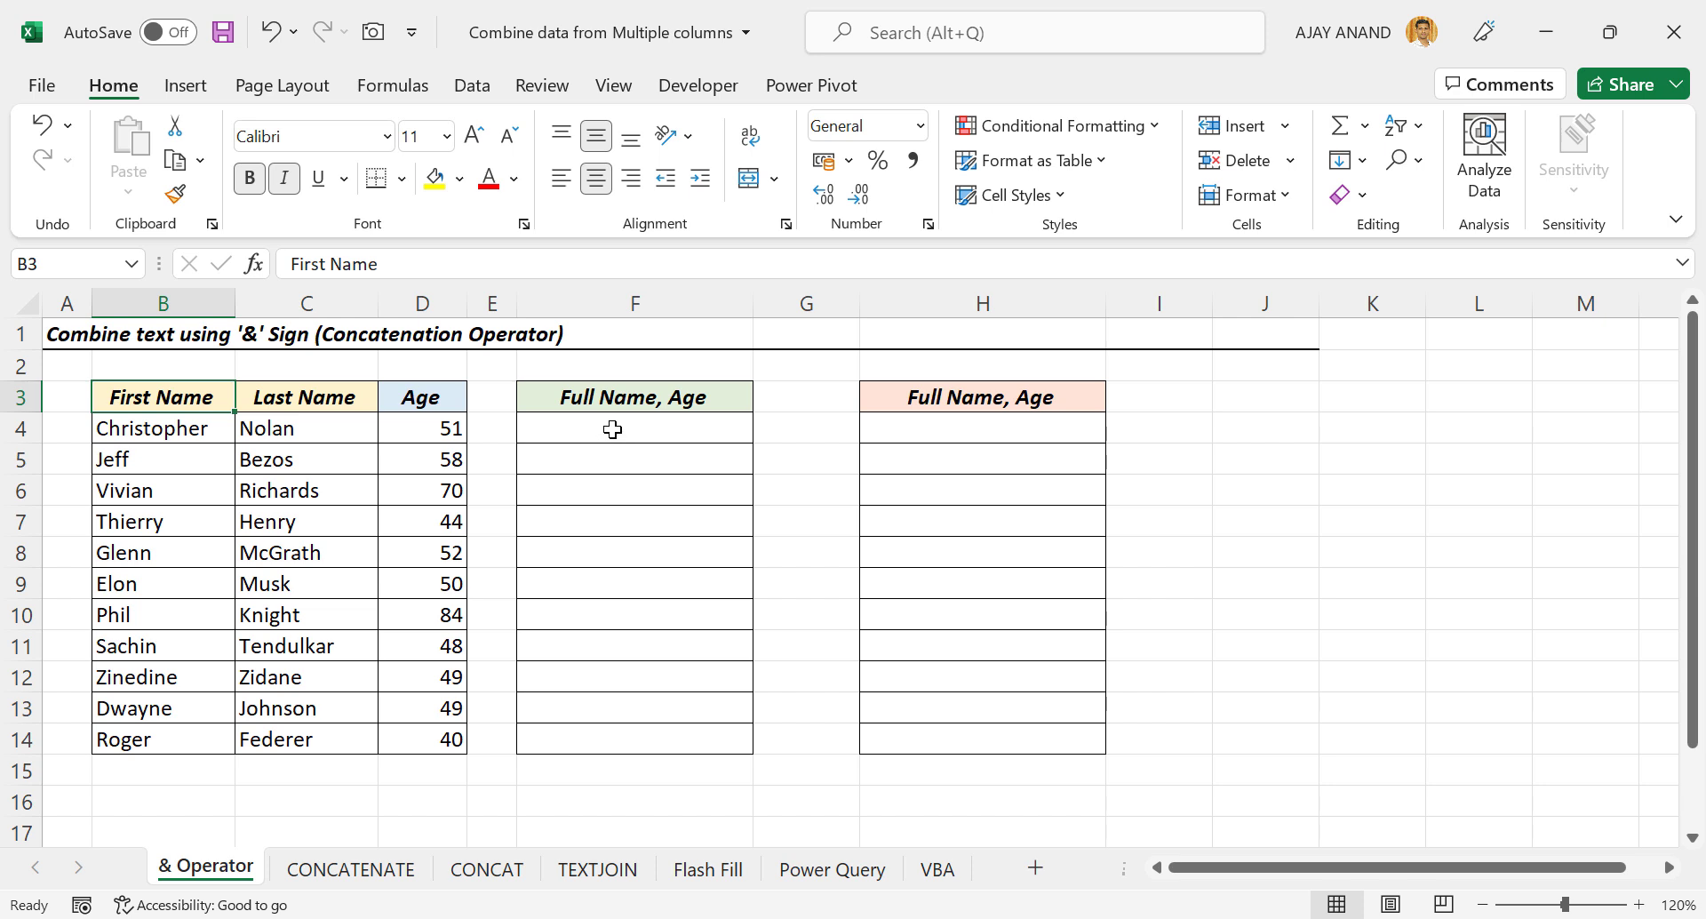
# Enter =B4&C4&D4 in F4 to join first name, last name and age without spaces.
pyautogui.click(613, 429)
pyautogui.write('=')
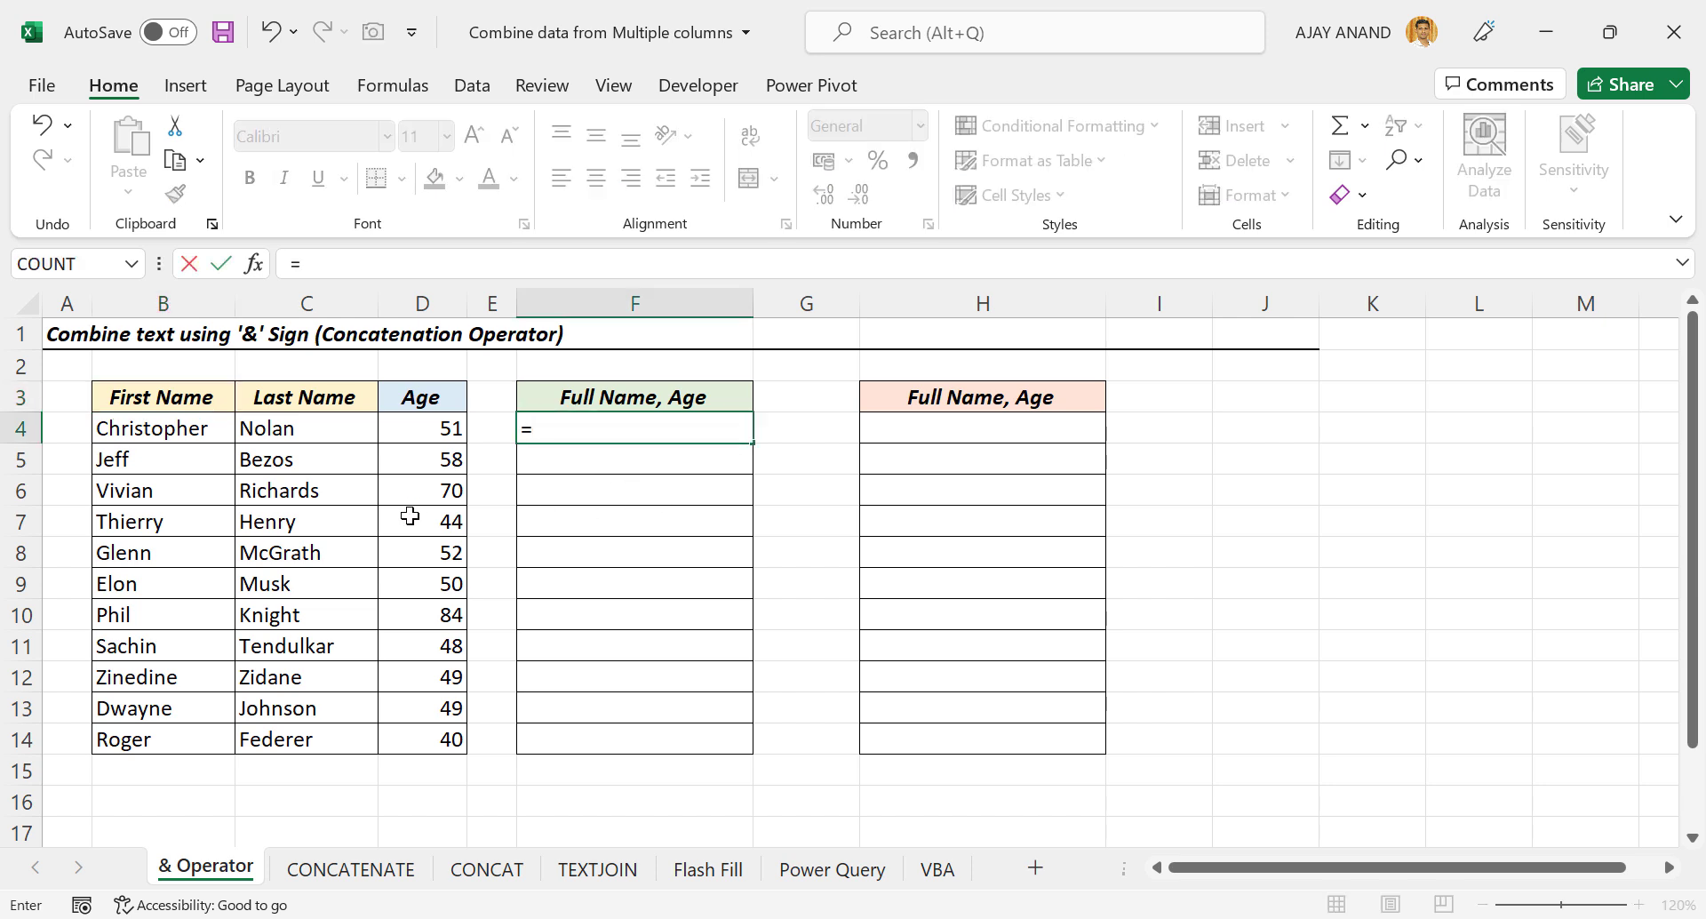
pyautogui.click(186, 431)
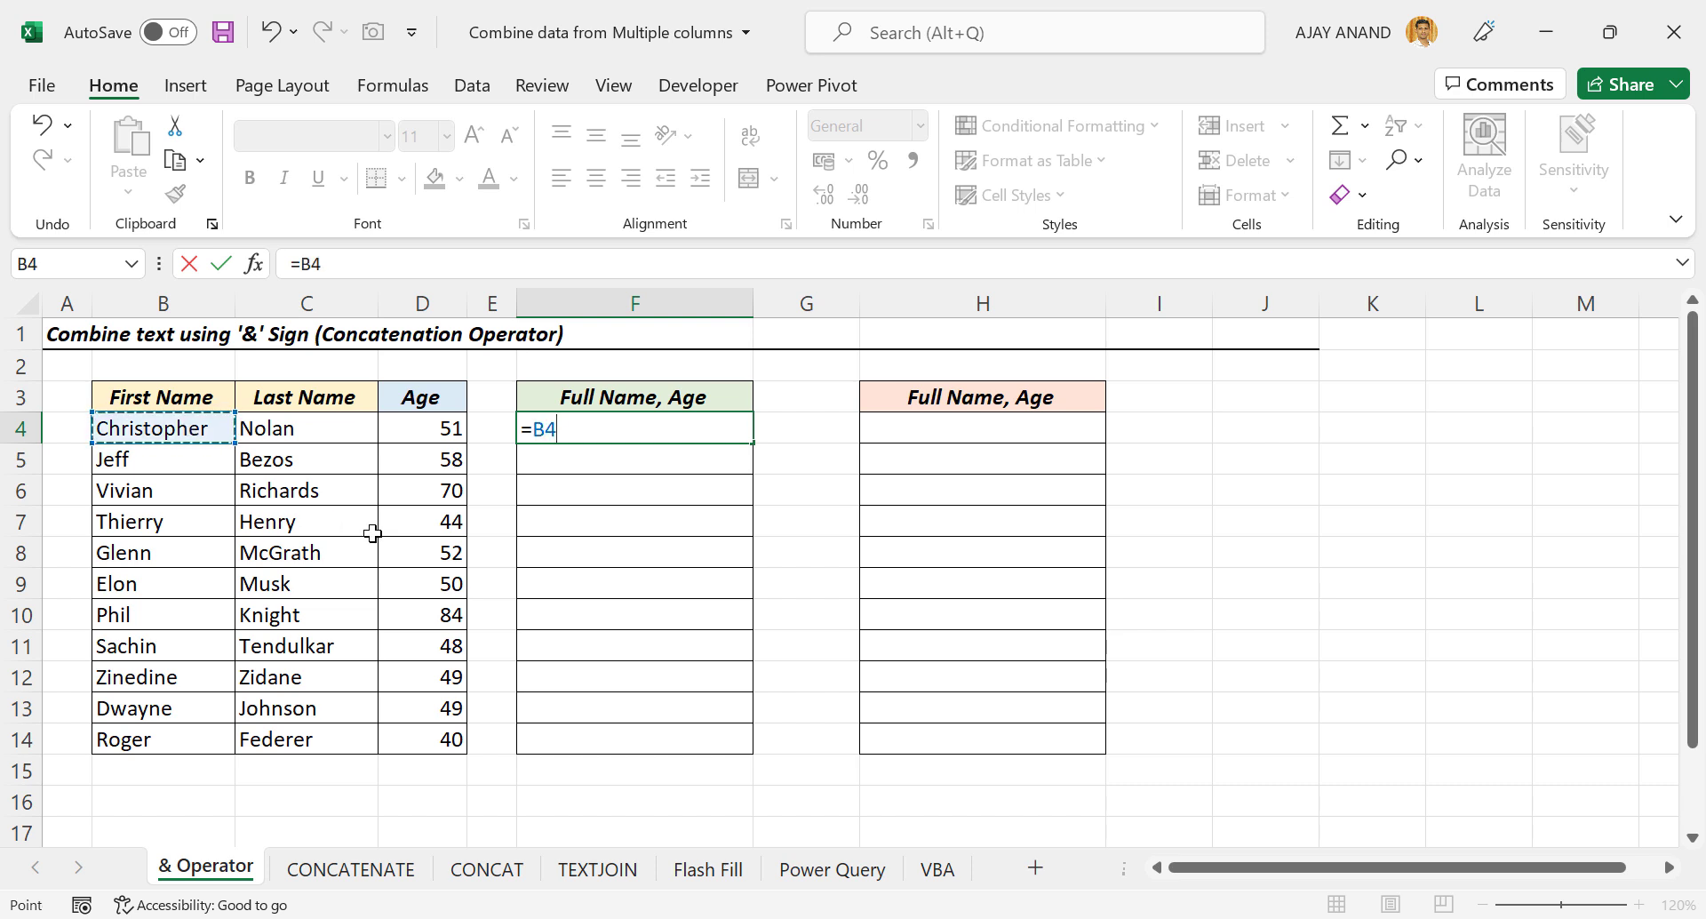
pyautogui.write('&')
pyautogui.click(317, 428)
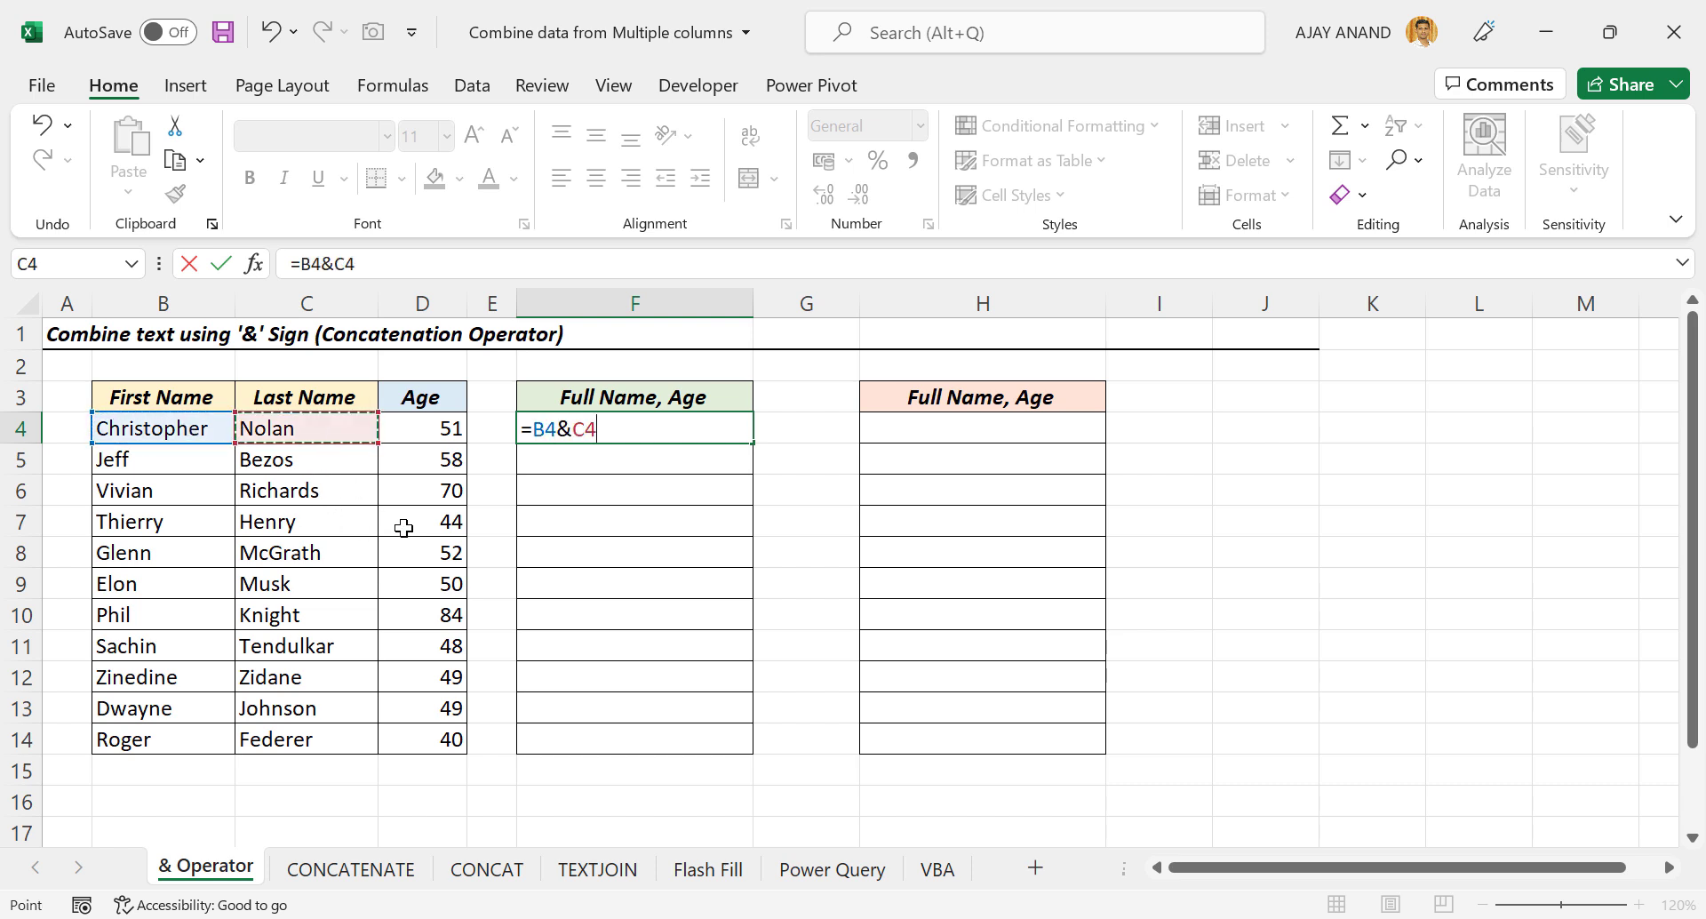
pyautogui.write('&')
pyautogui.click(445, 428)
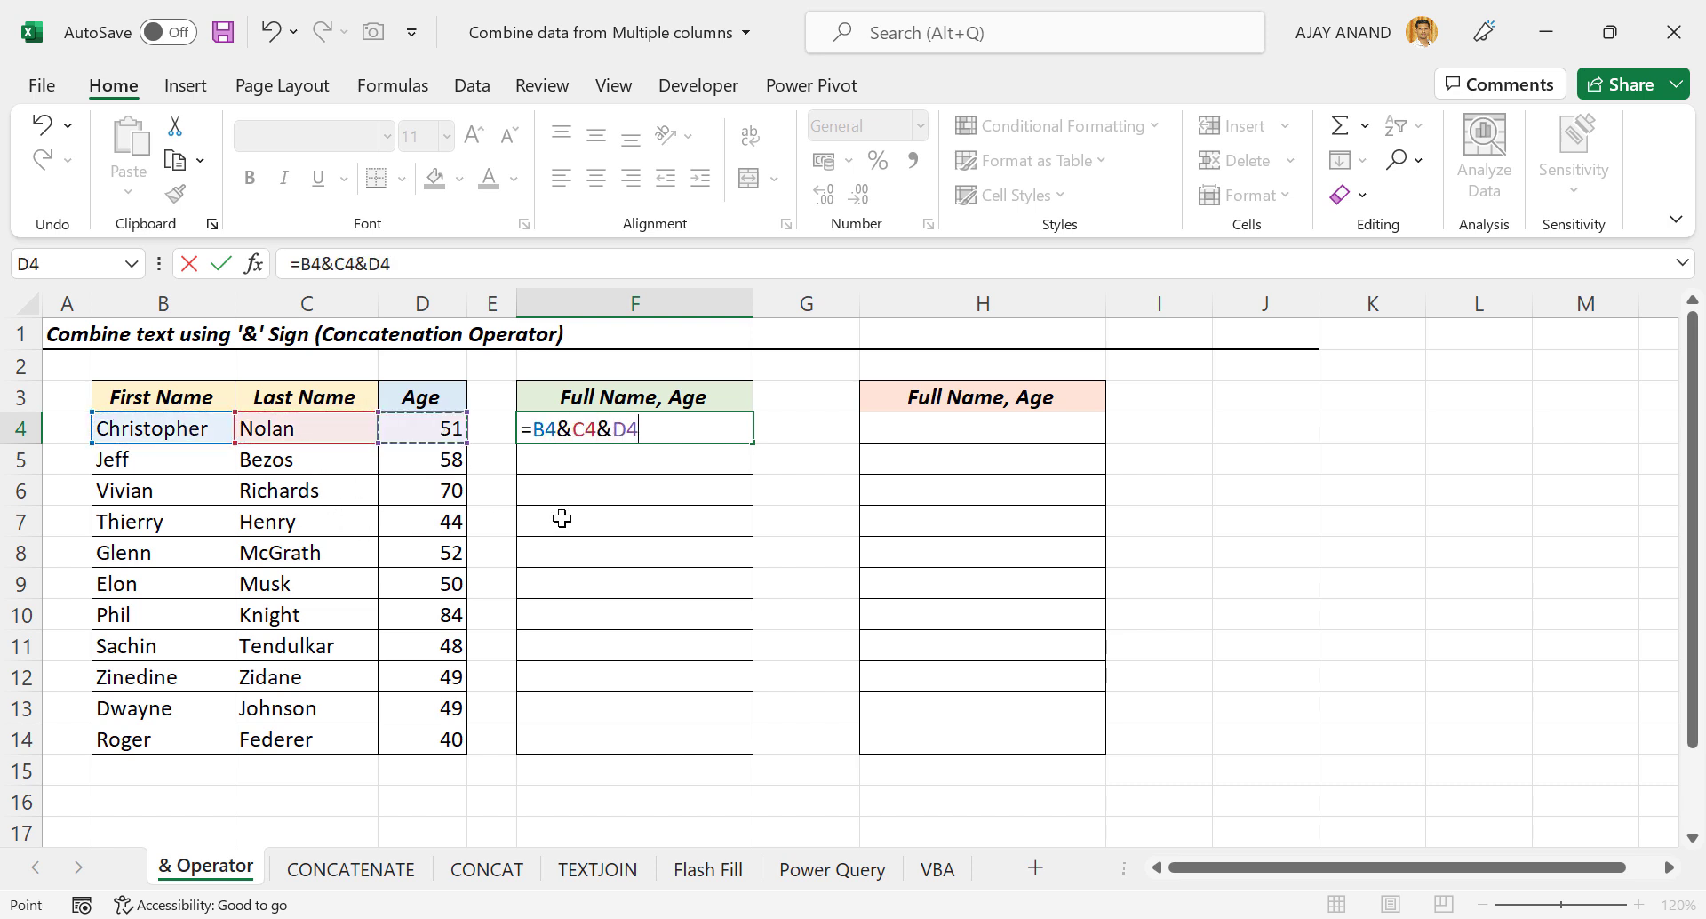
pyautogui.press('Return')
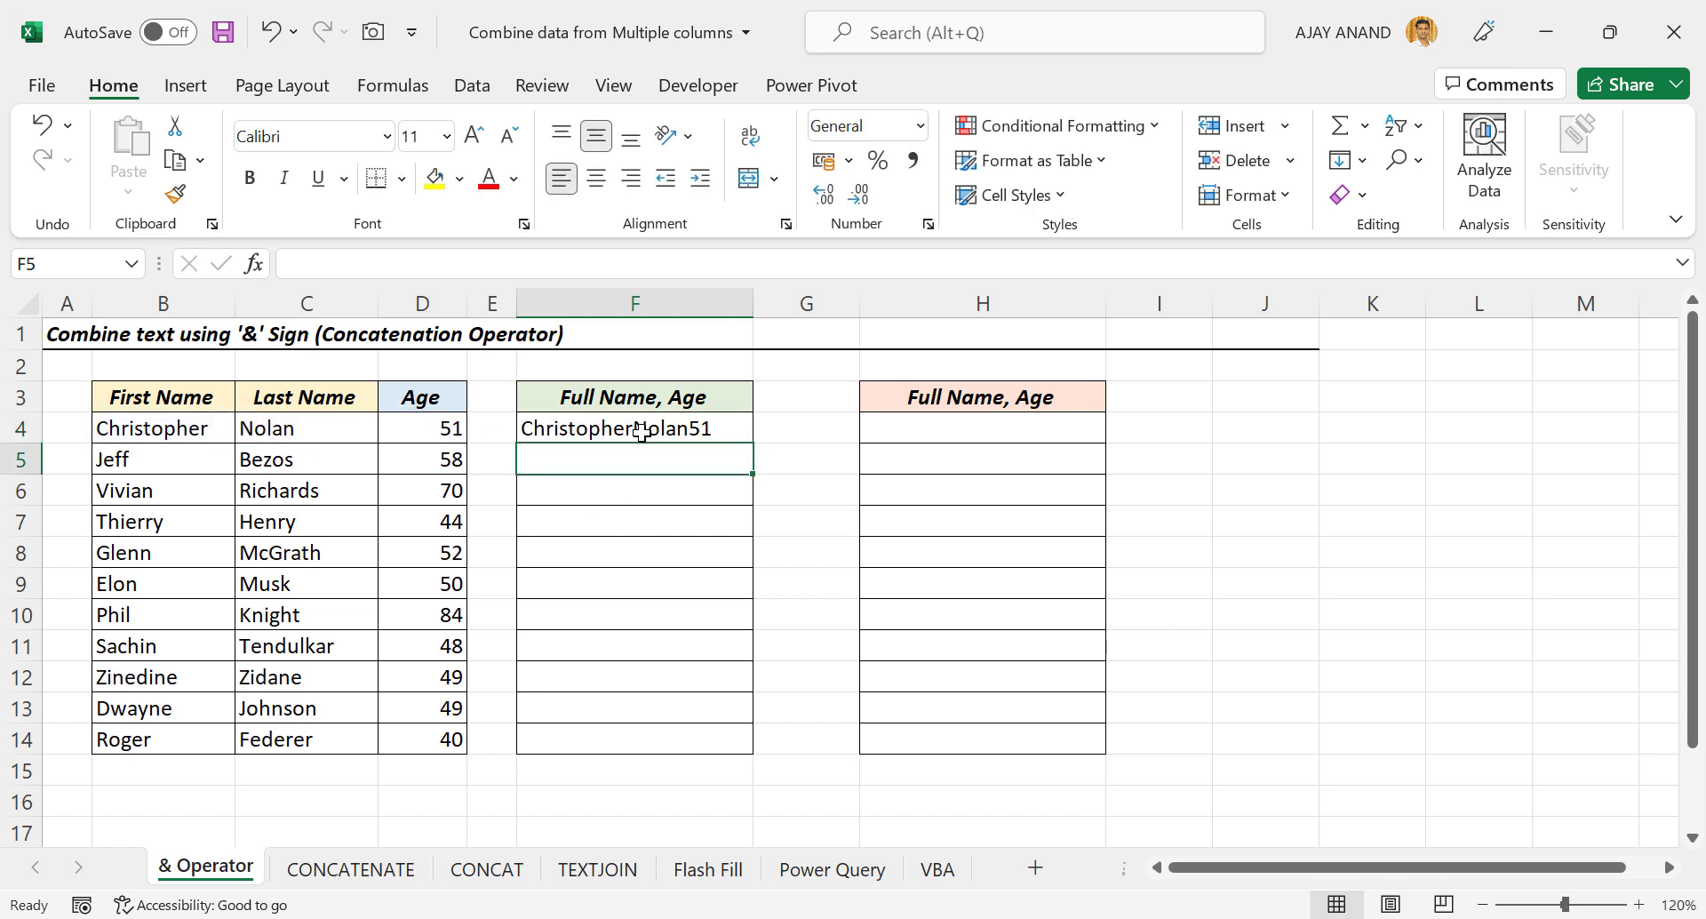
# Copy the F4 formula down through F14.
pyautogui.click(722, 431)
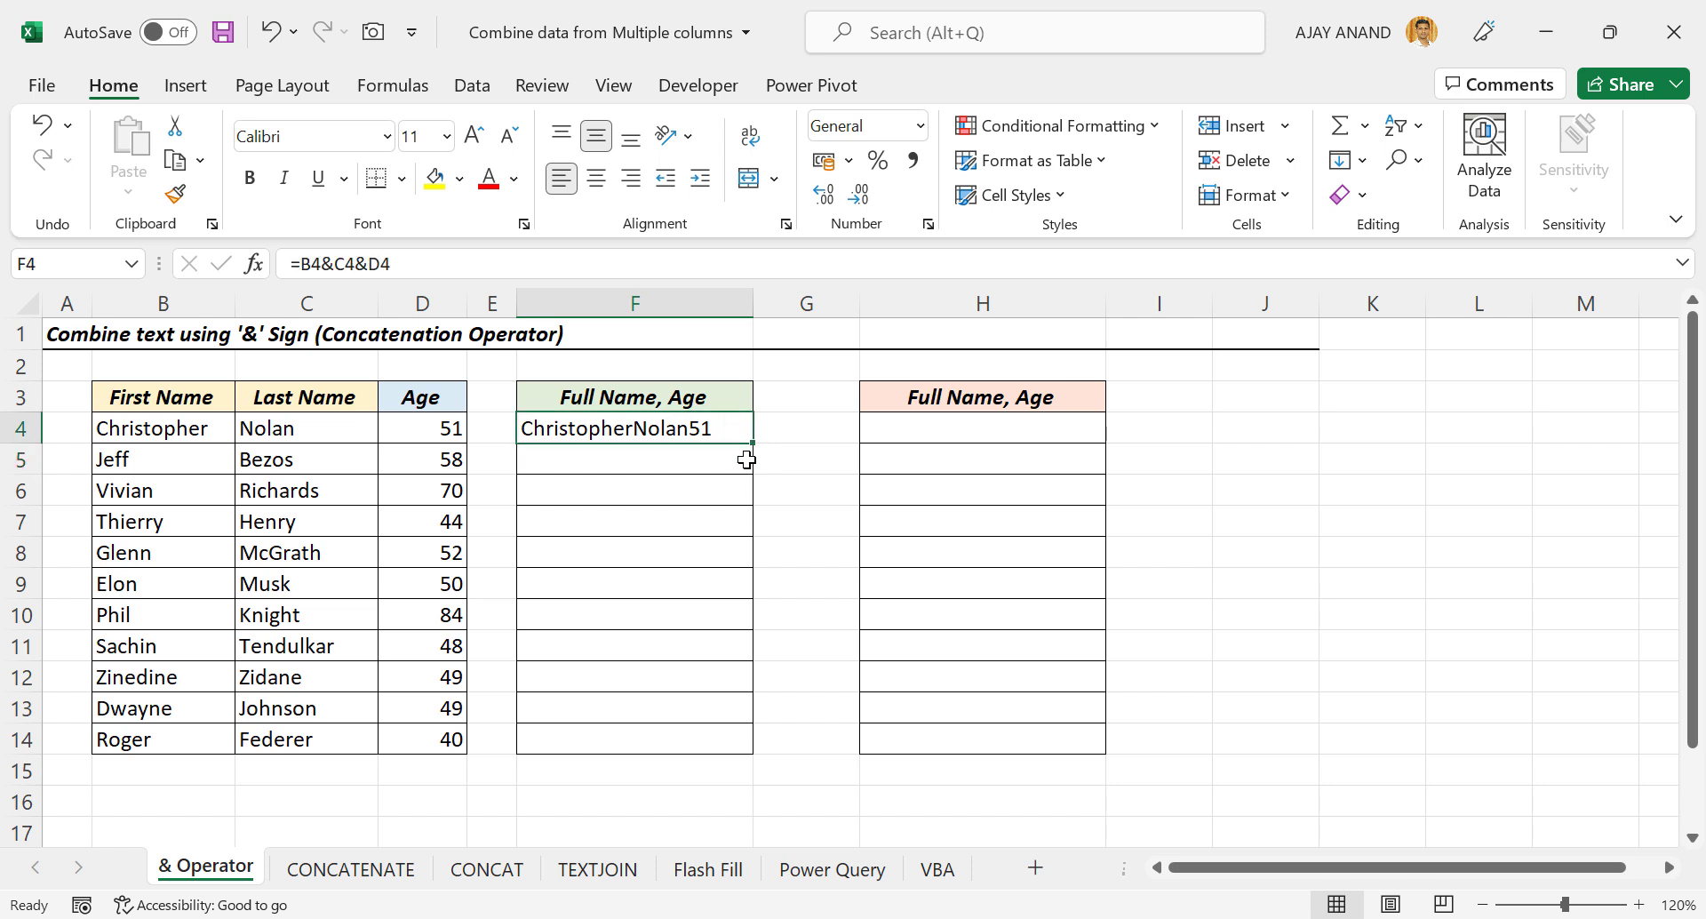
pyautogui.moveTo(755, 446); pyautogui.dragTo(753, 751)
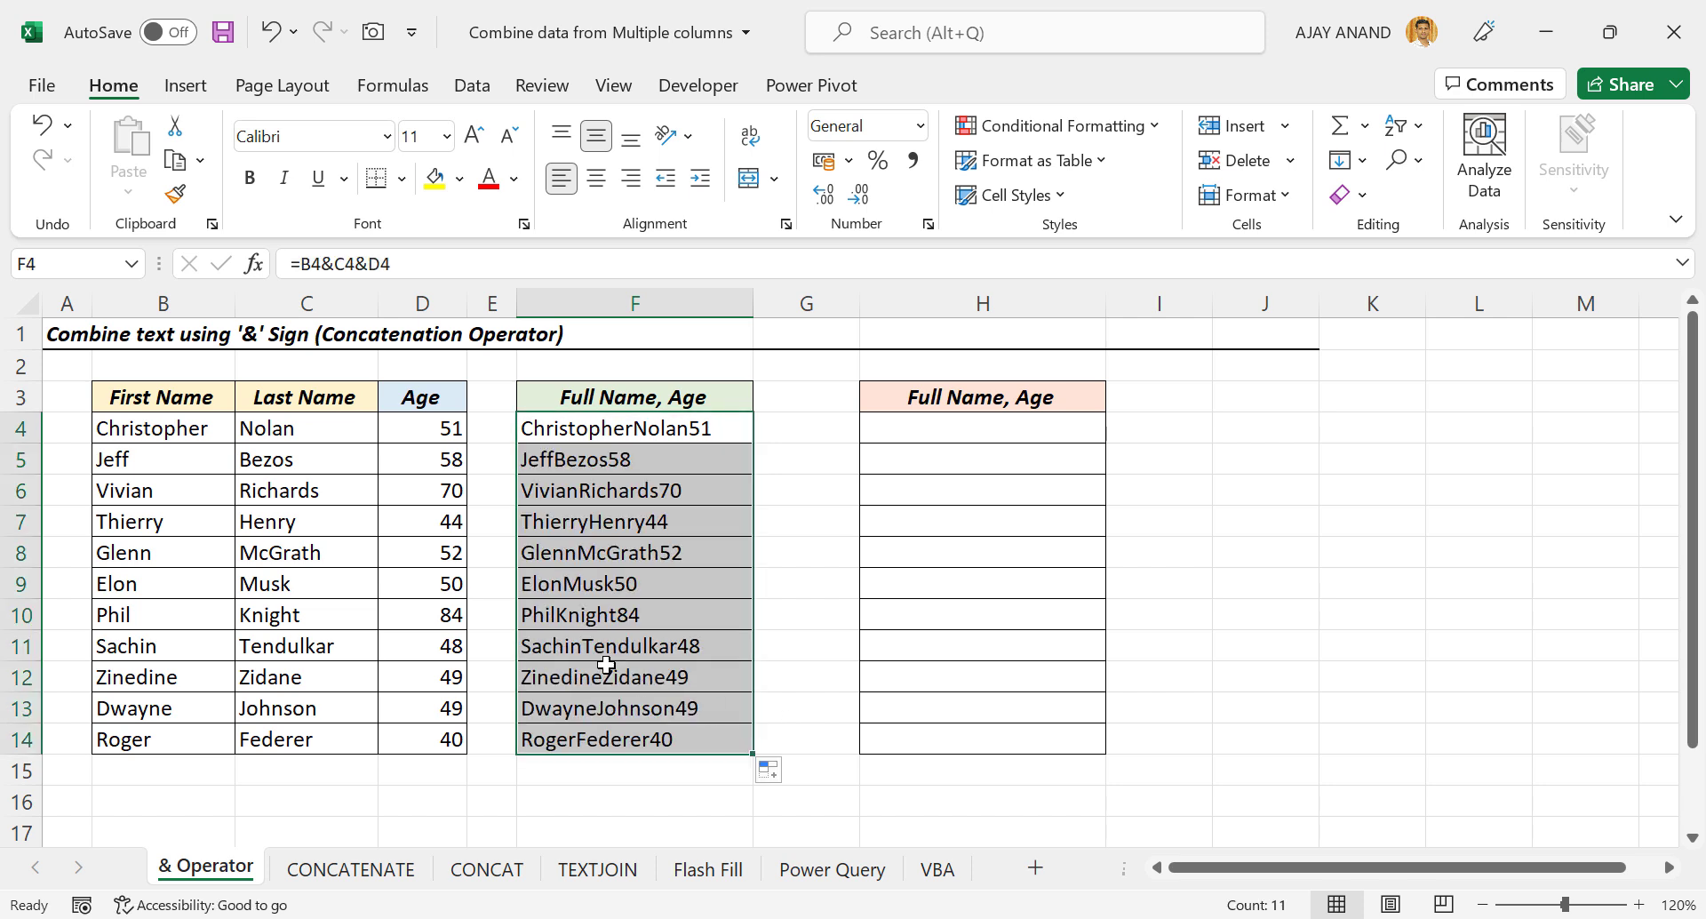
pyautogui.click(556, 589)
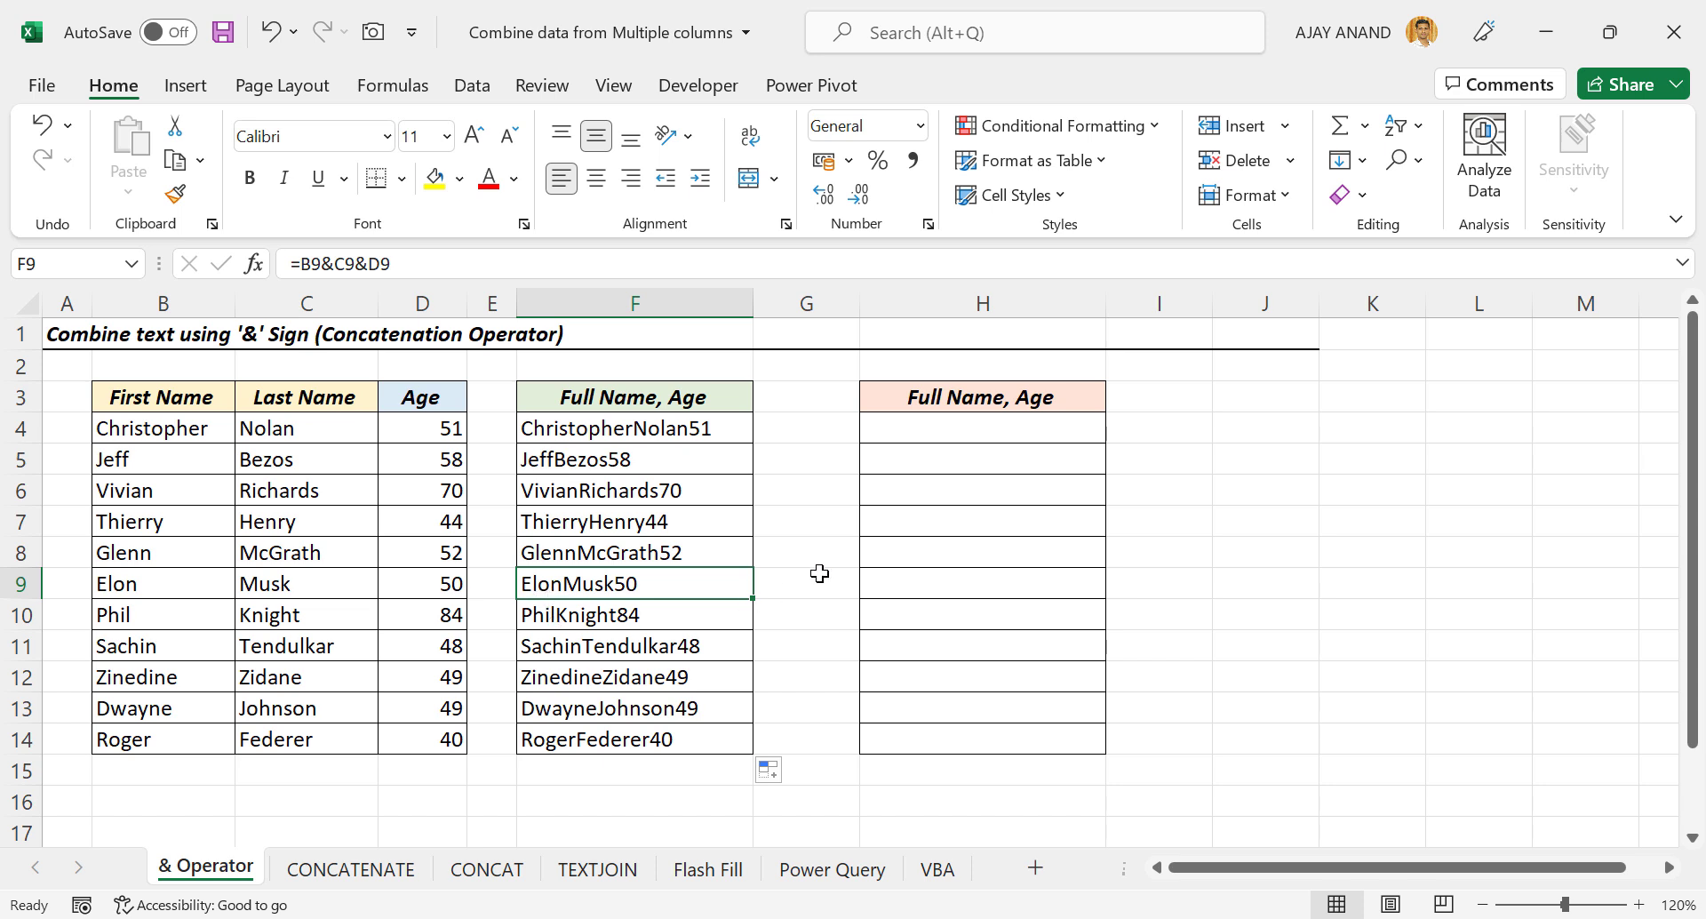
# Enter =B4&" "&C4&" "&D4 in H4 to join names and age with spaces.
pyautogui.click(960, 431)
pyautogui.write('=')
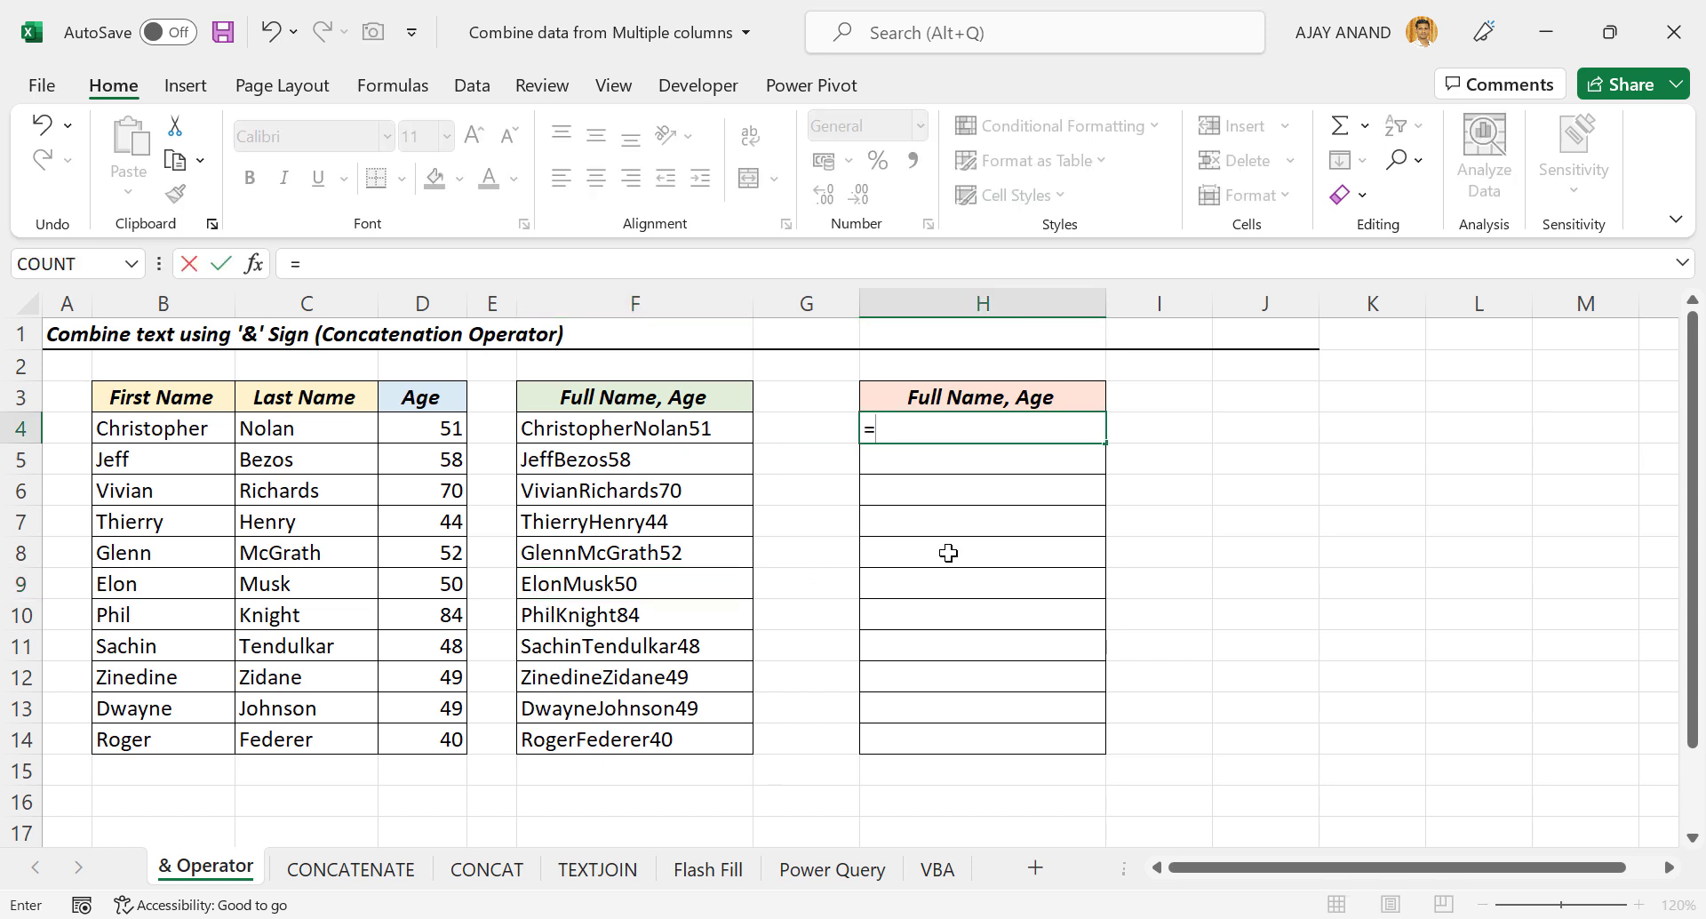
pyautogui.click(200, 435)
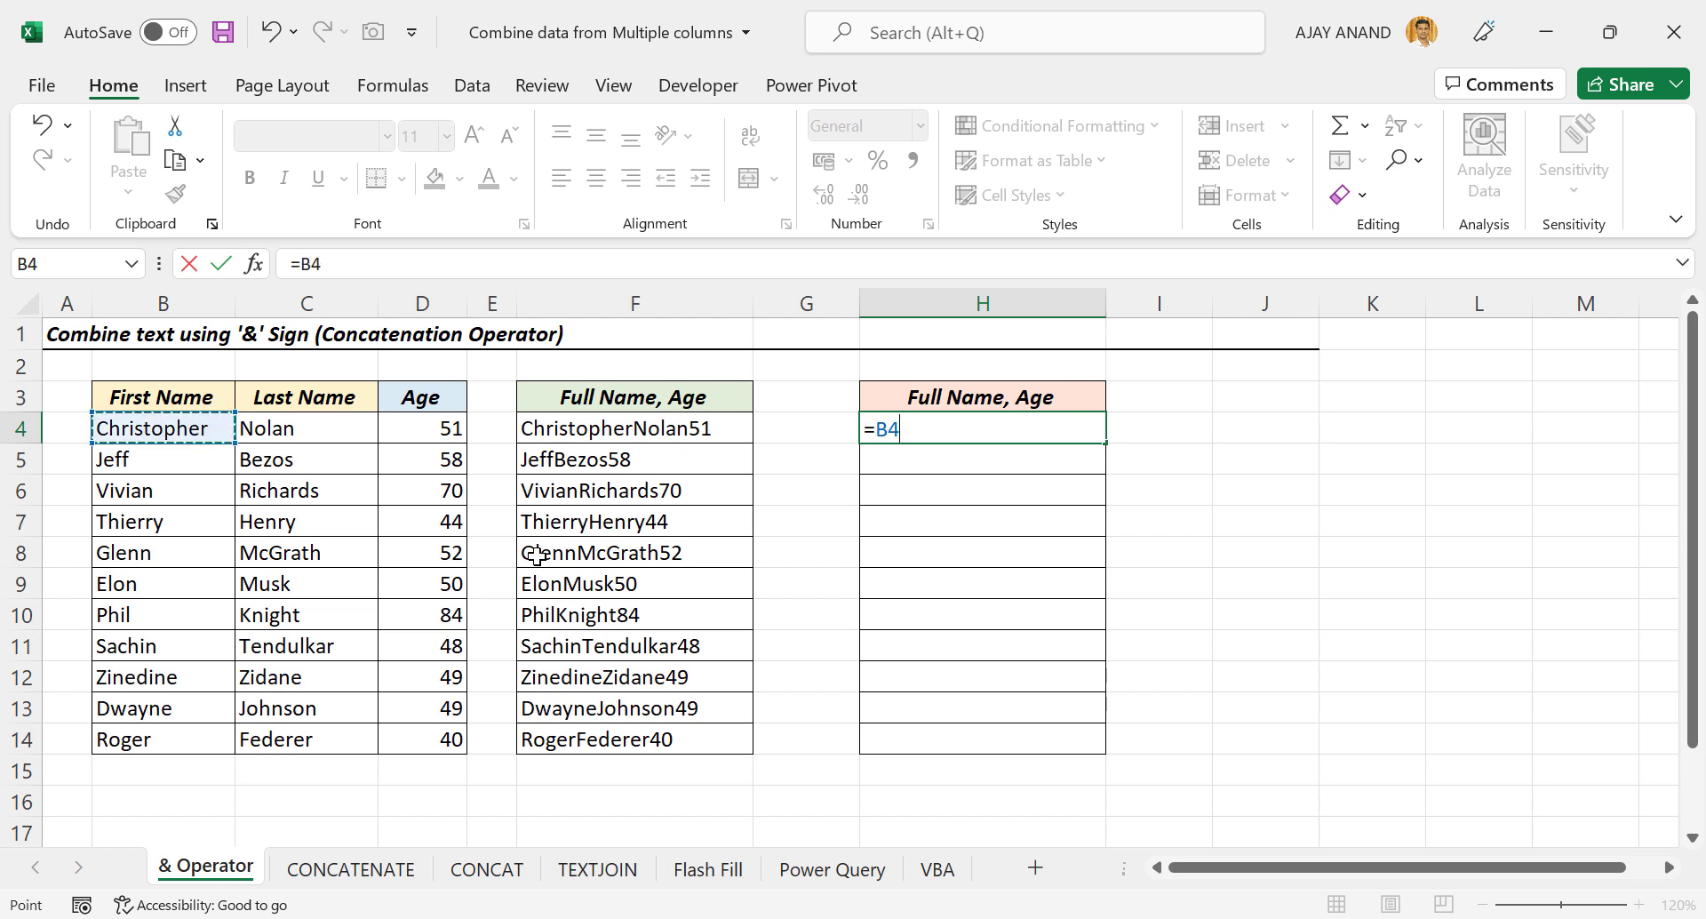
pyautogui.write('&')
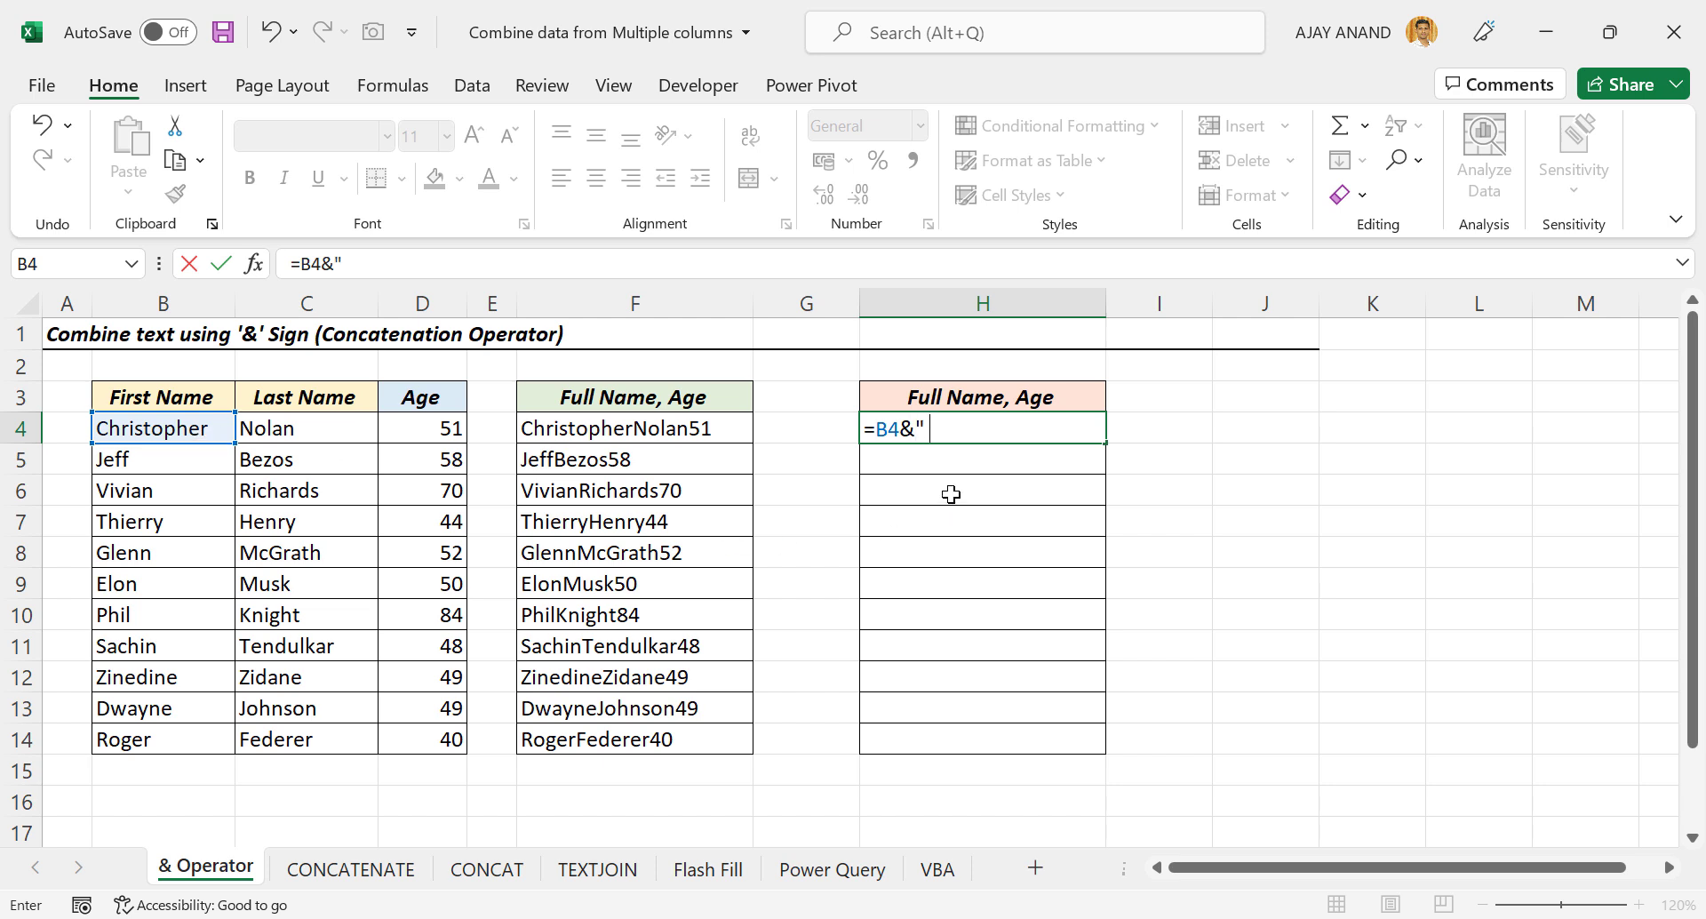
pyautogui.write('" "&')
pyautogui.click(347, 429)
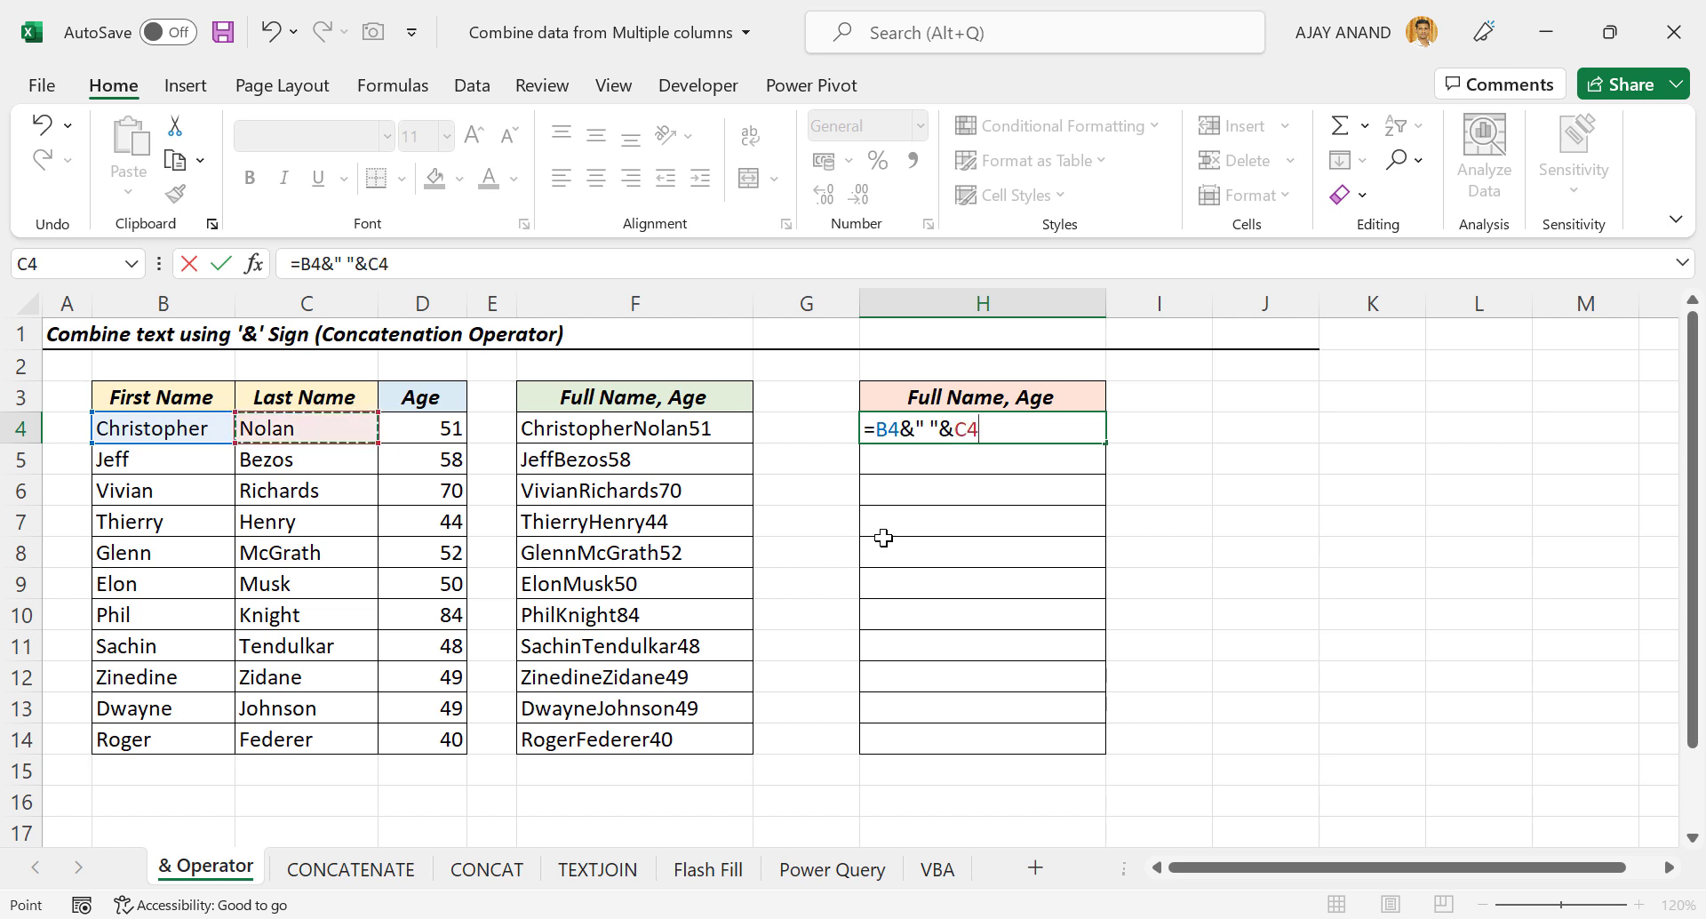
pyautogui.write('&')
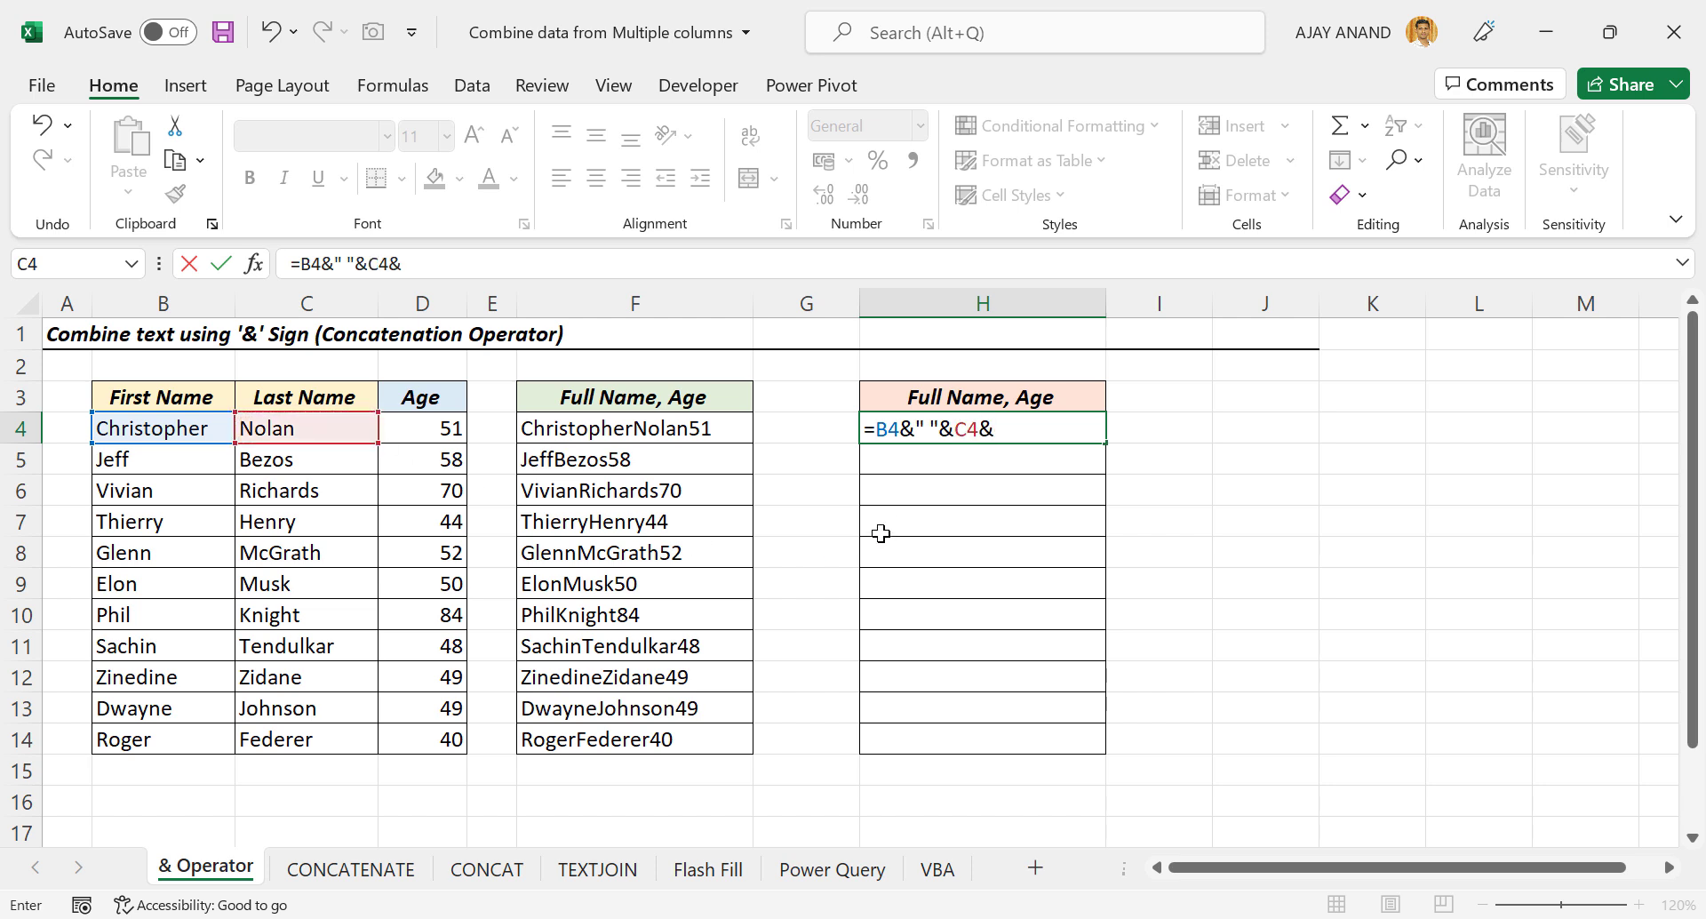
pyautogui.write('" "&')
pyautogui.click(443, 436)
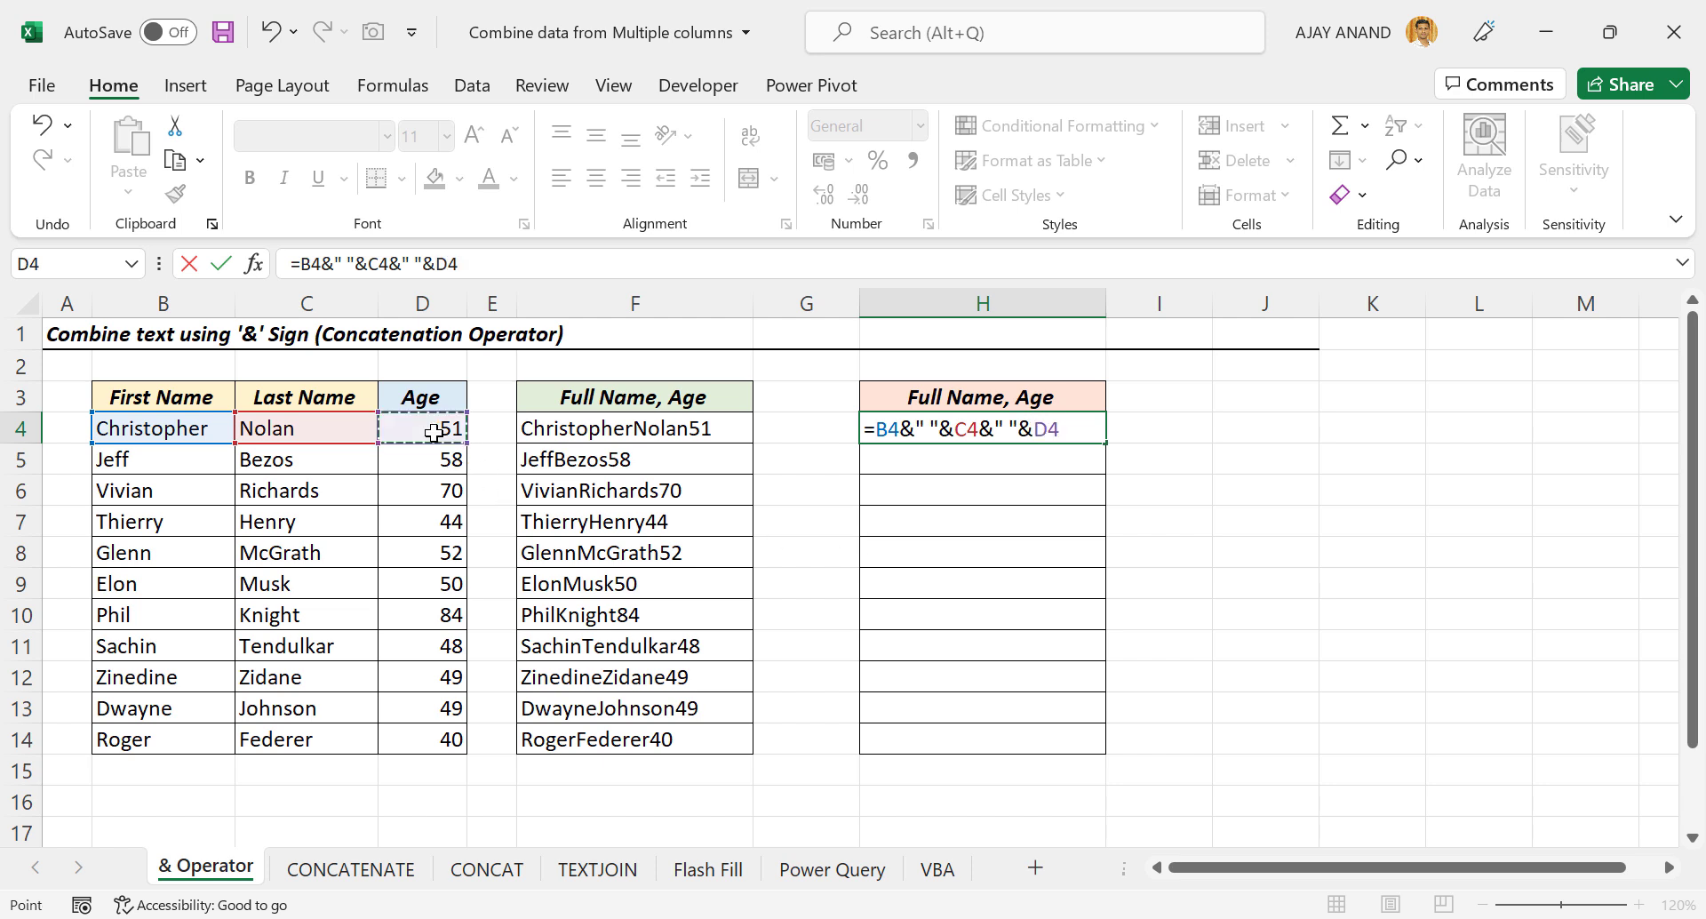
pyautogui.press('Return')
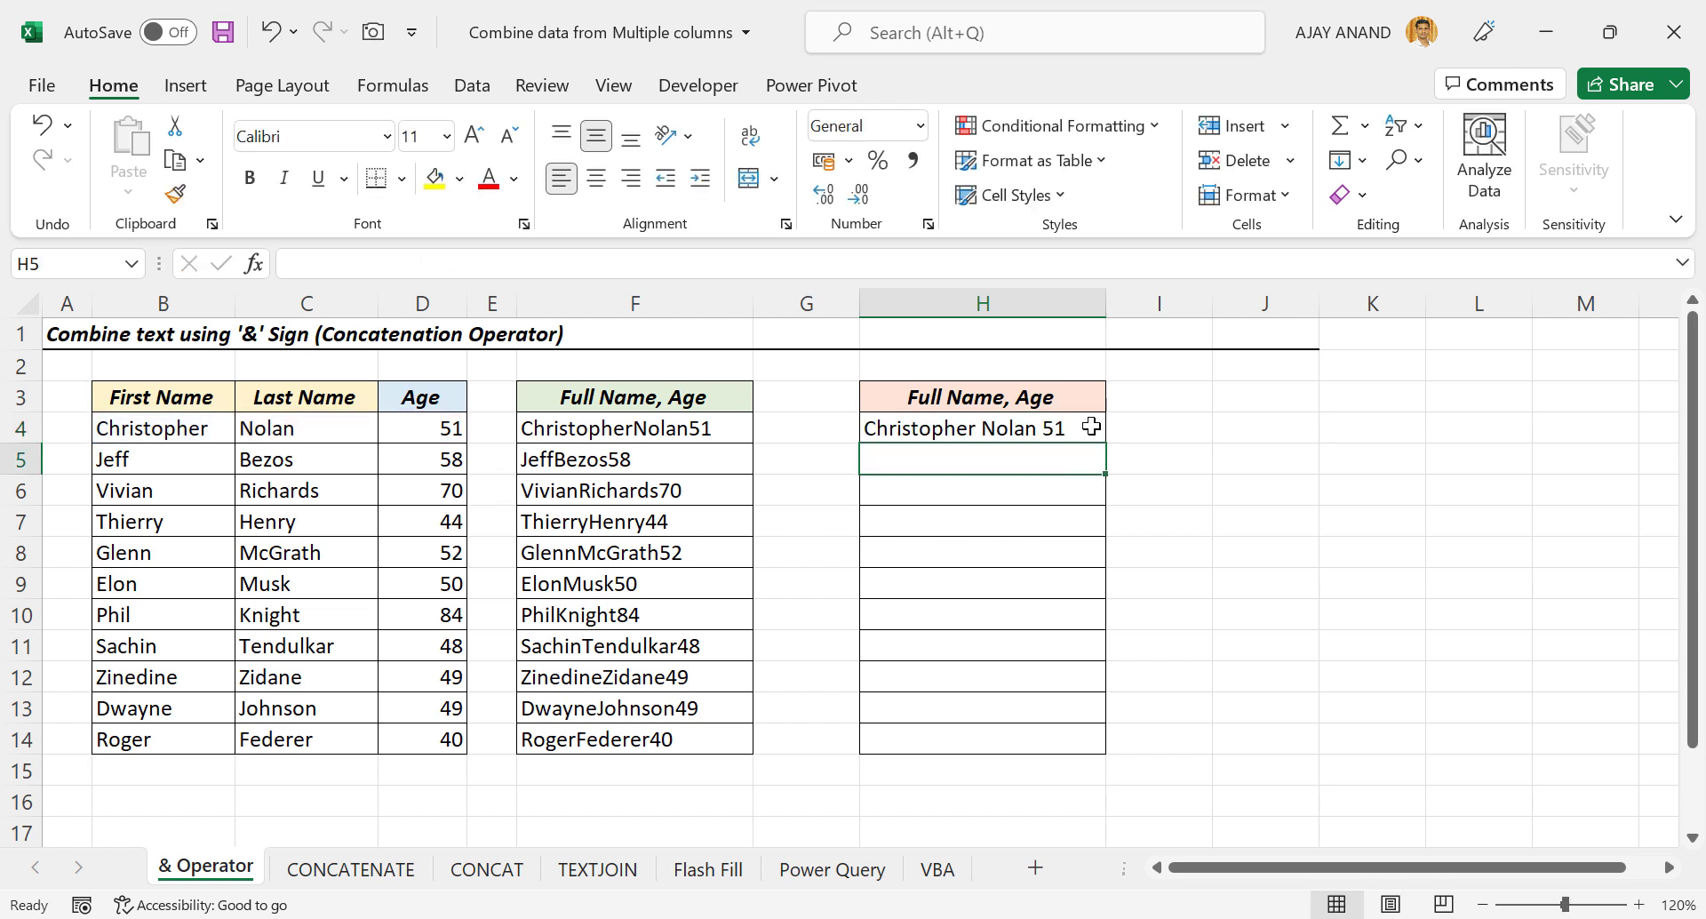
# Fill the H4 formula down to H14 and go to the CONCATENATE sheet.
pyautogui.click(1092, 427)
pyautogui.moveTo(1105, 445); pyautogui.dragTo(1108, 751)
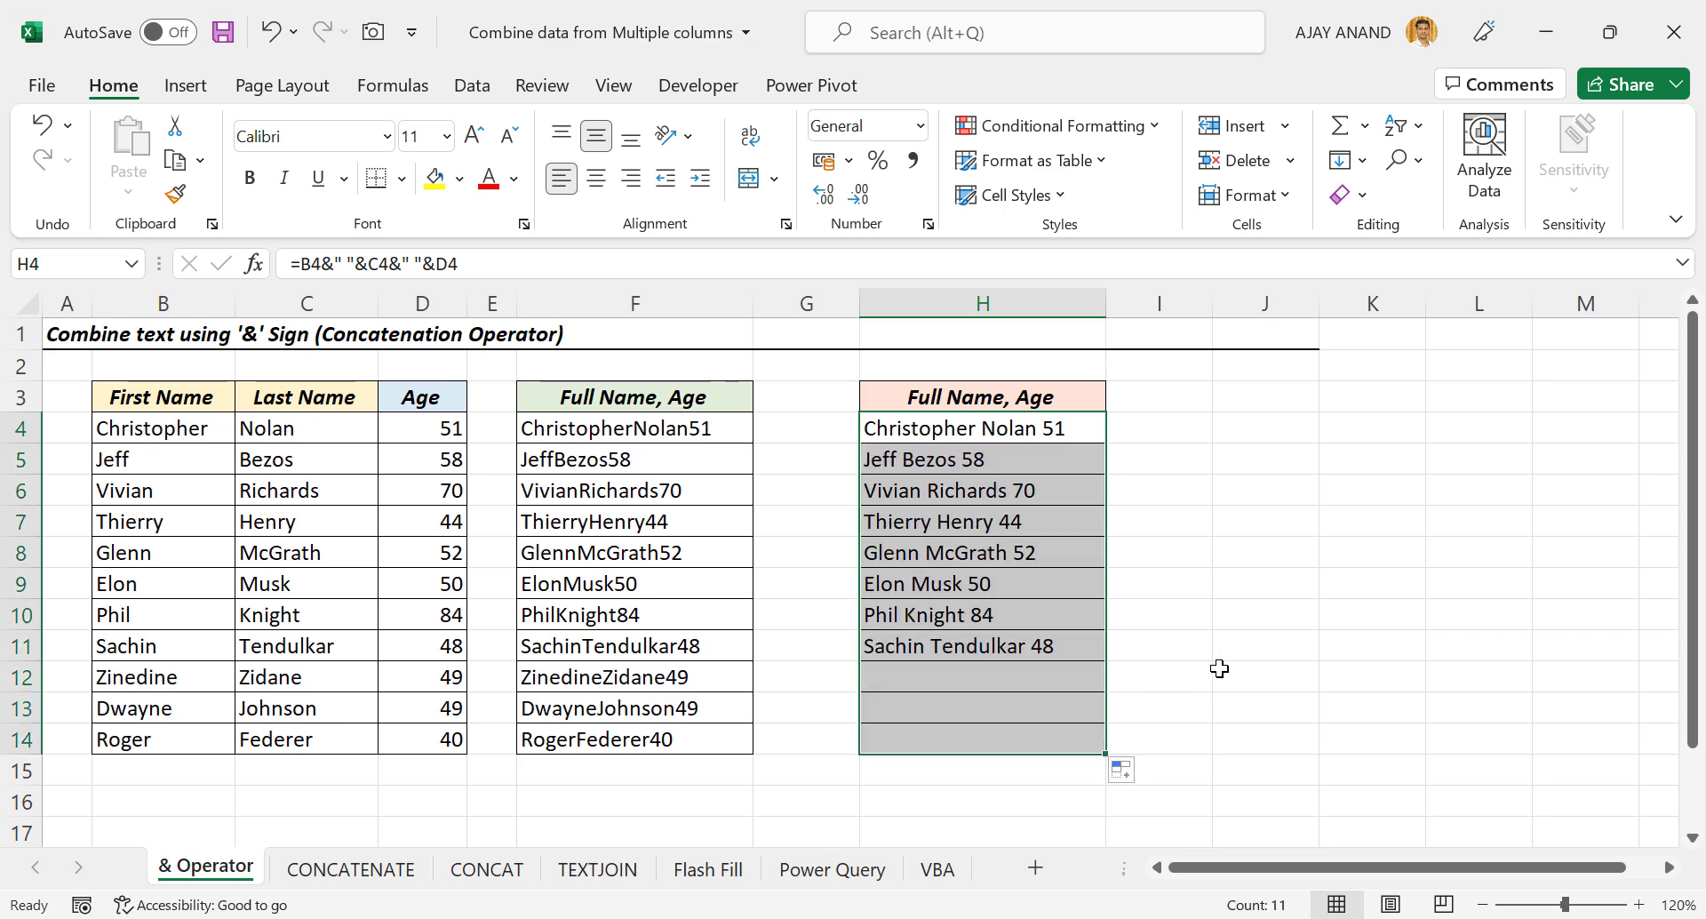
pyautogui.click(352, 868)
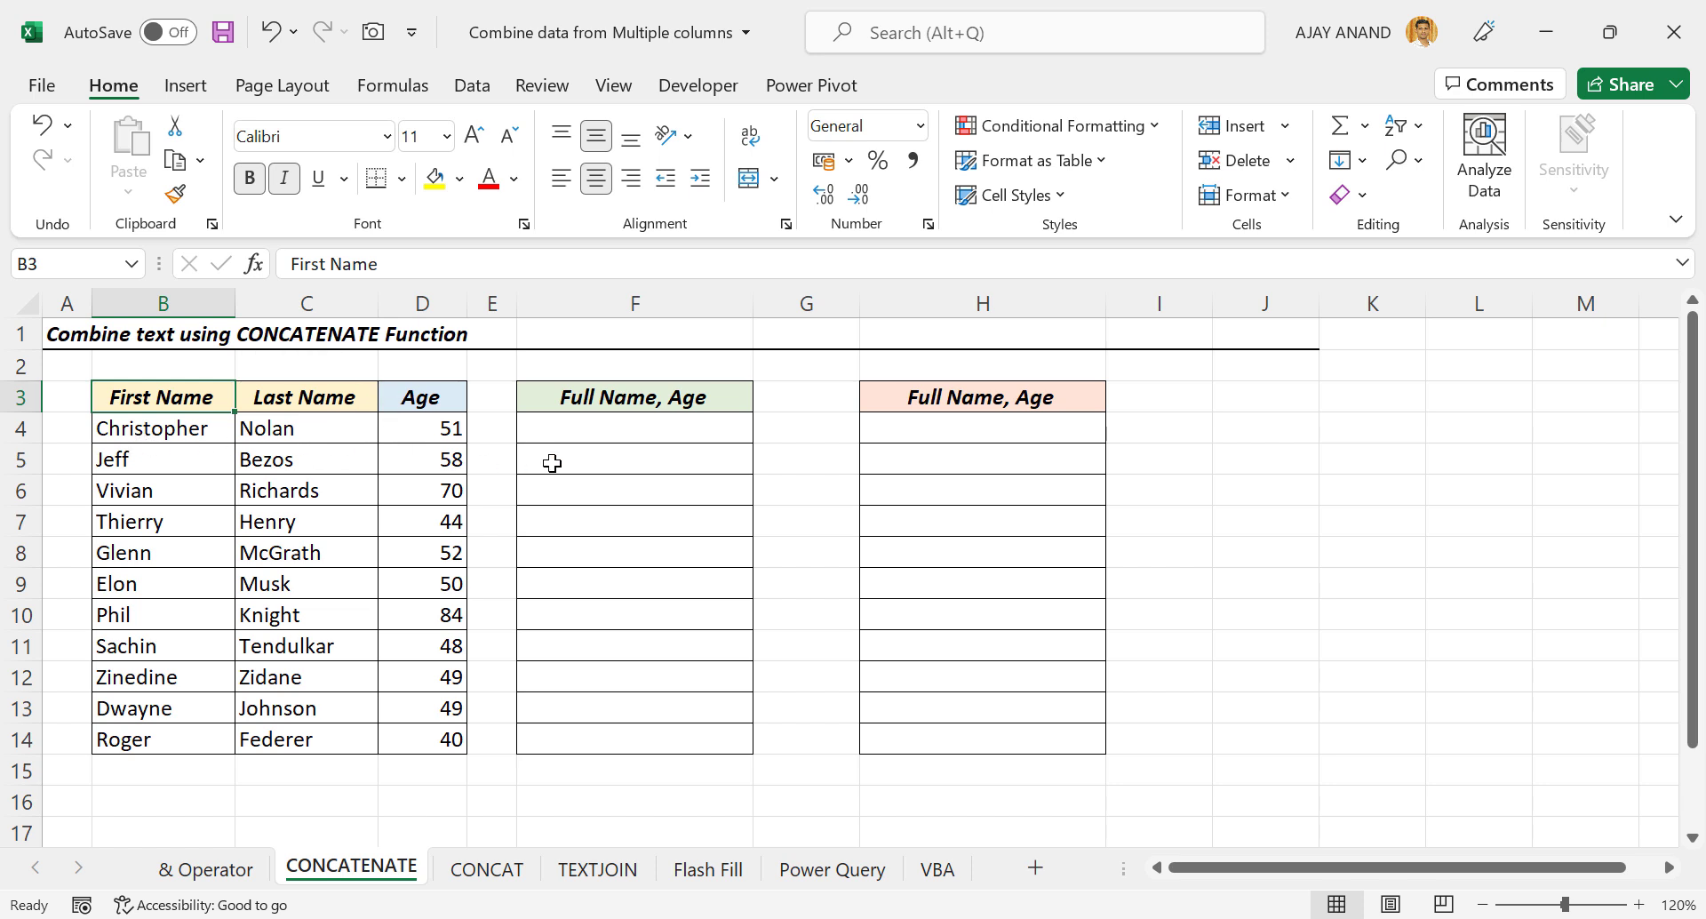
# Enter =CONCATENATE(B4,C4,D4) in F4.
pyautogui.click(607, 433)
pyautogui.write('=')
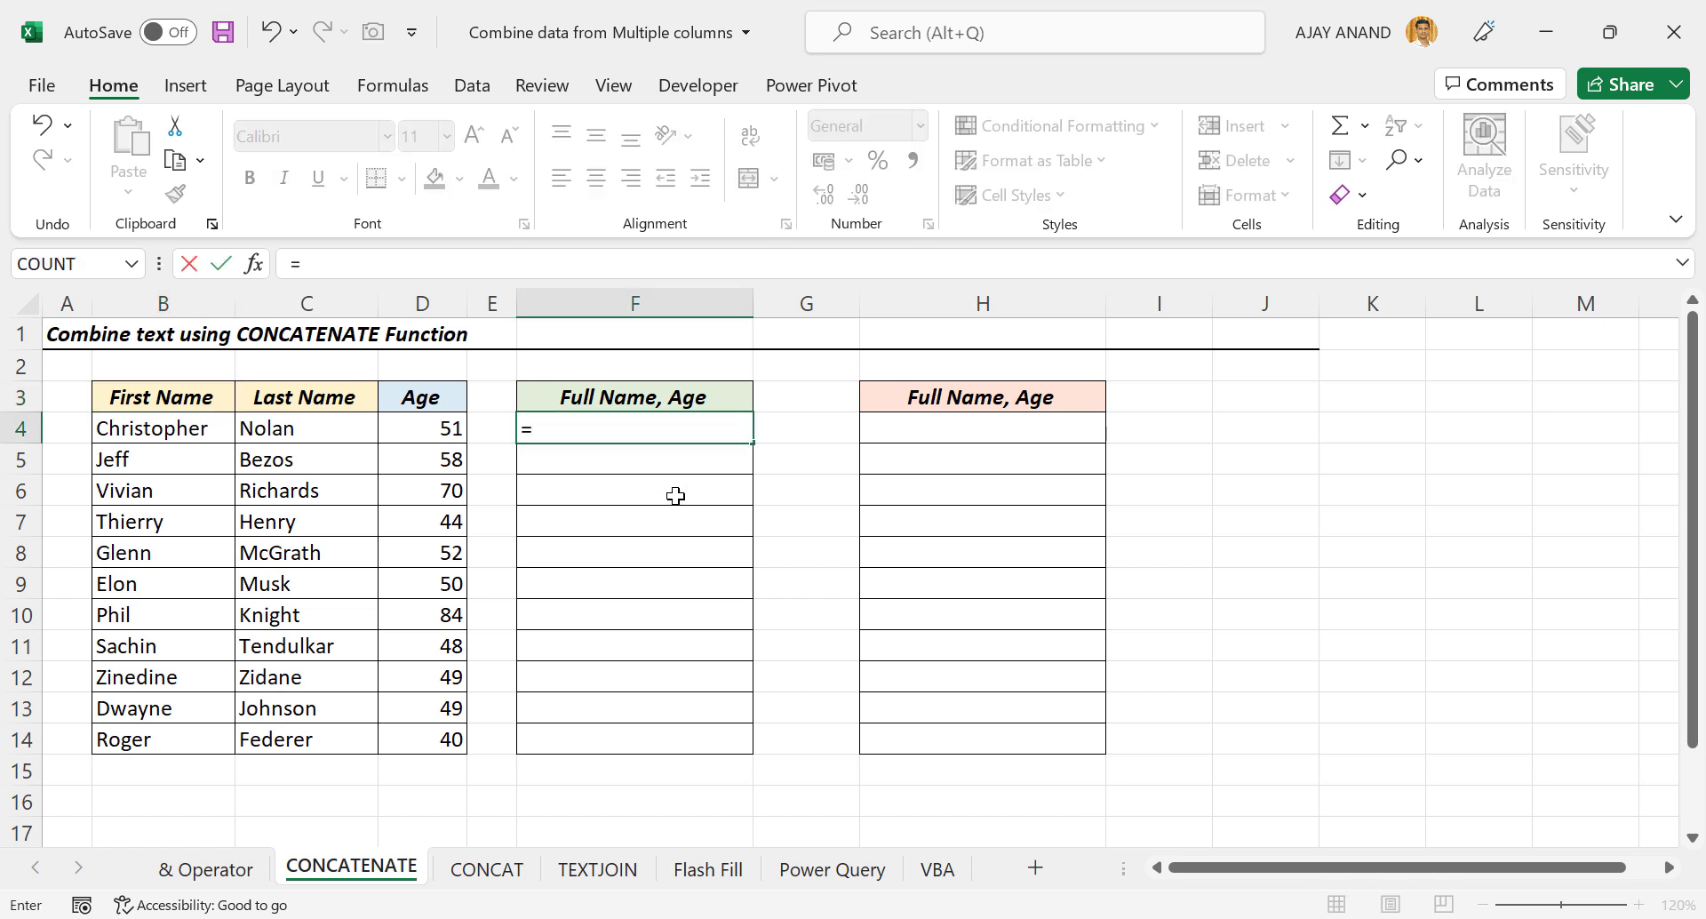
pyautogui.write('CONCATE')
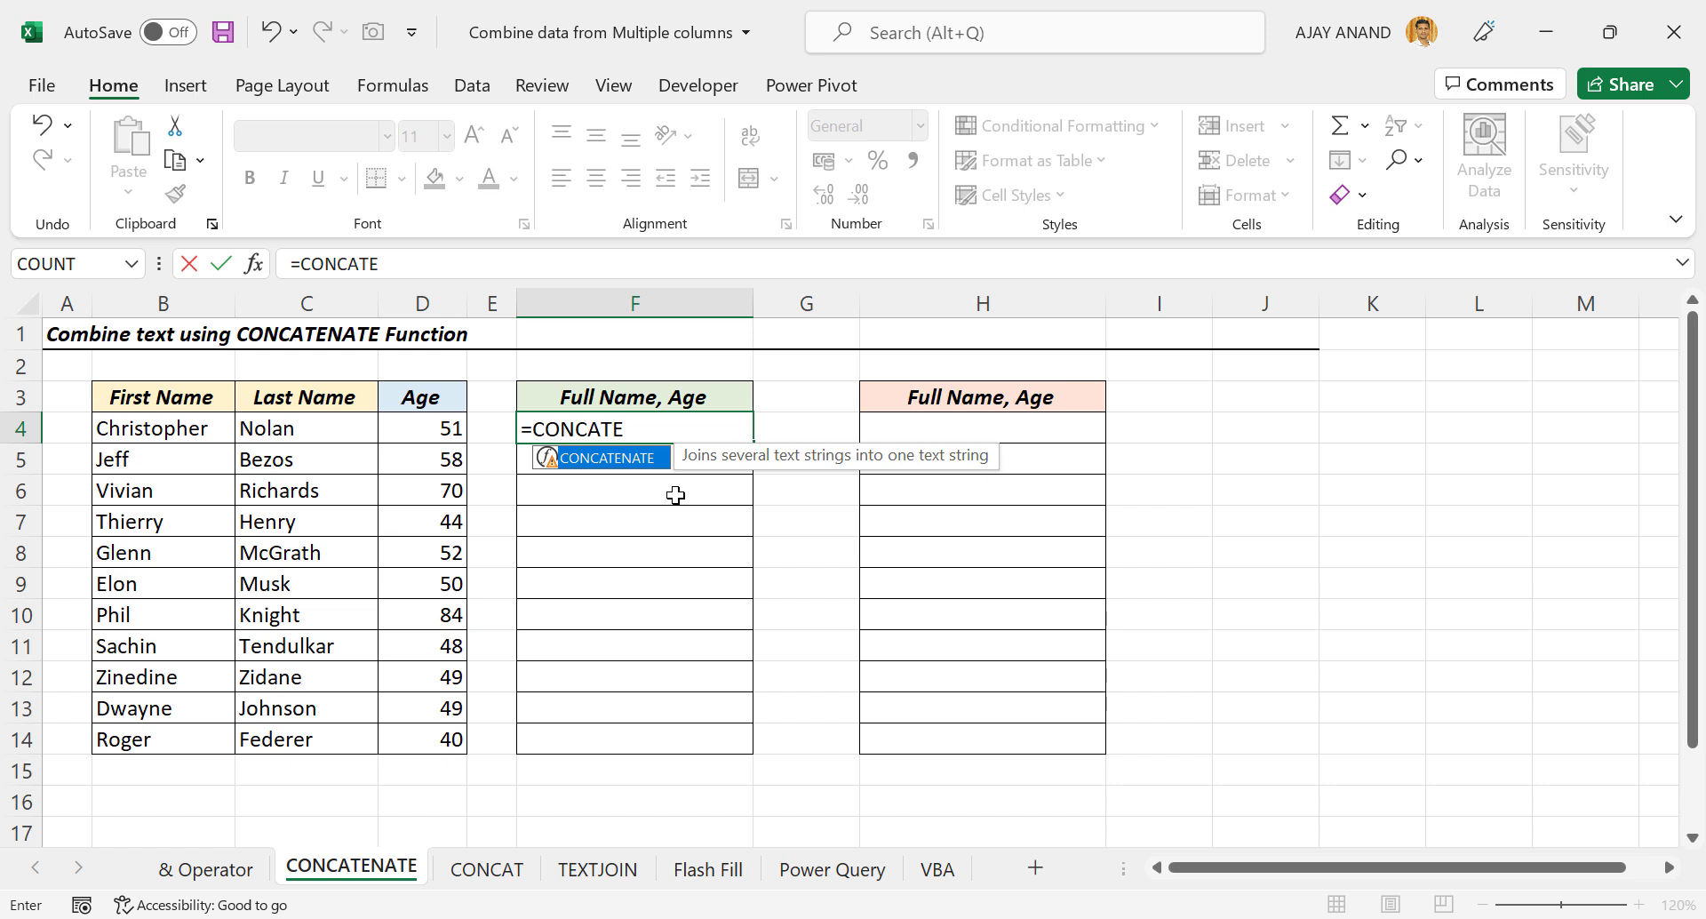
pyautogui.doubleClick(609, 460)
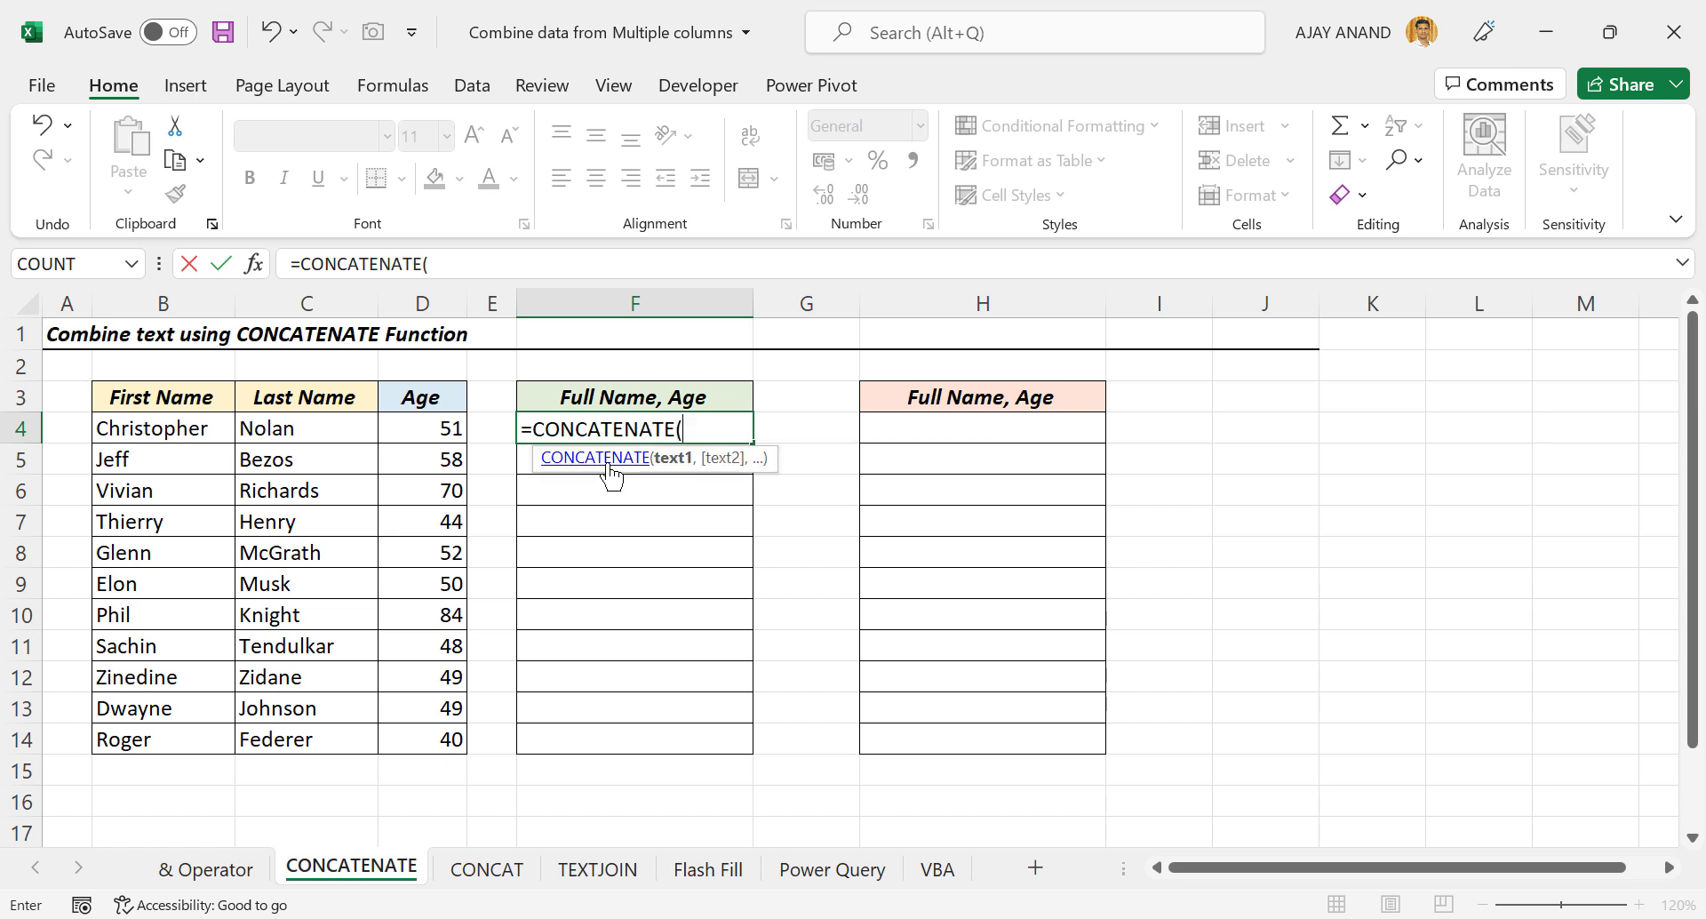
pyautogui.click(185, 437)
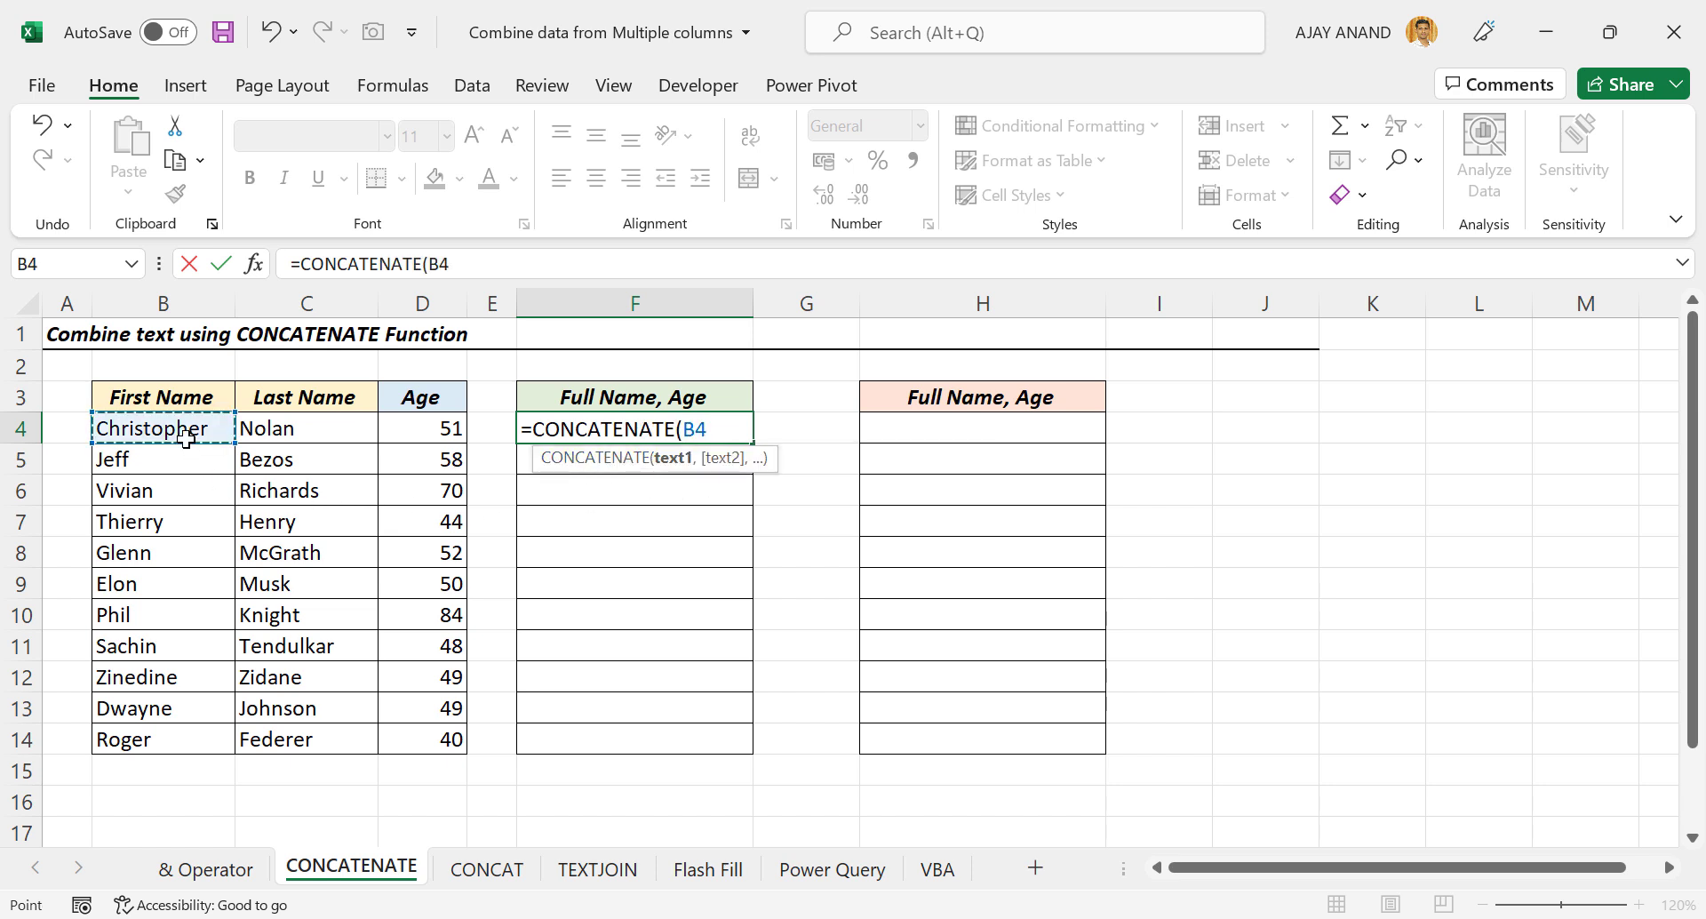
pyautogui.write(',')
pyautogui.click(323, 433)
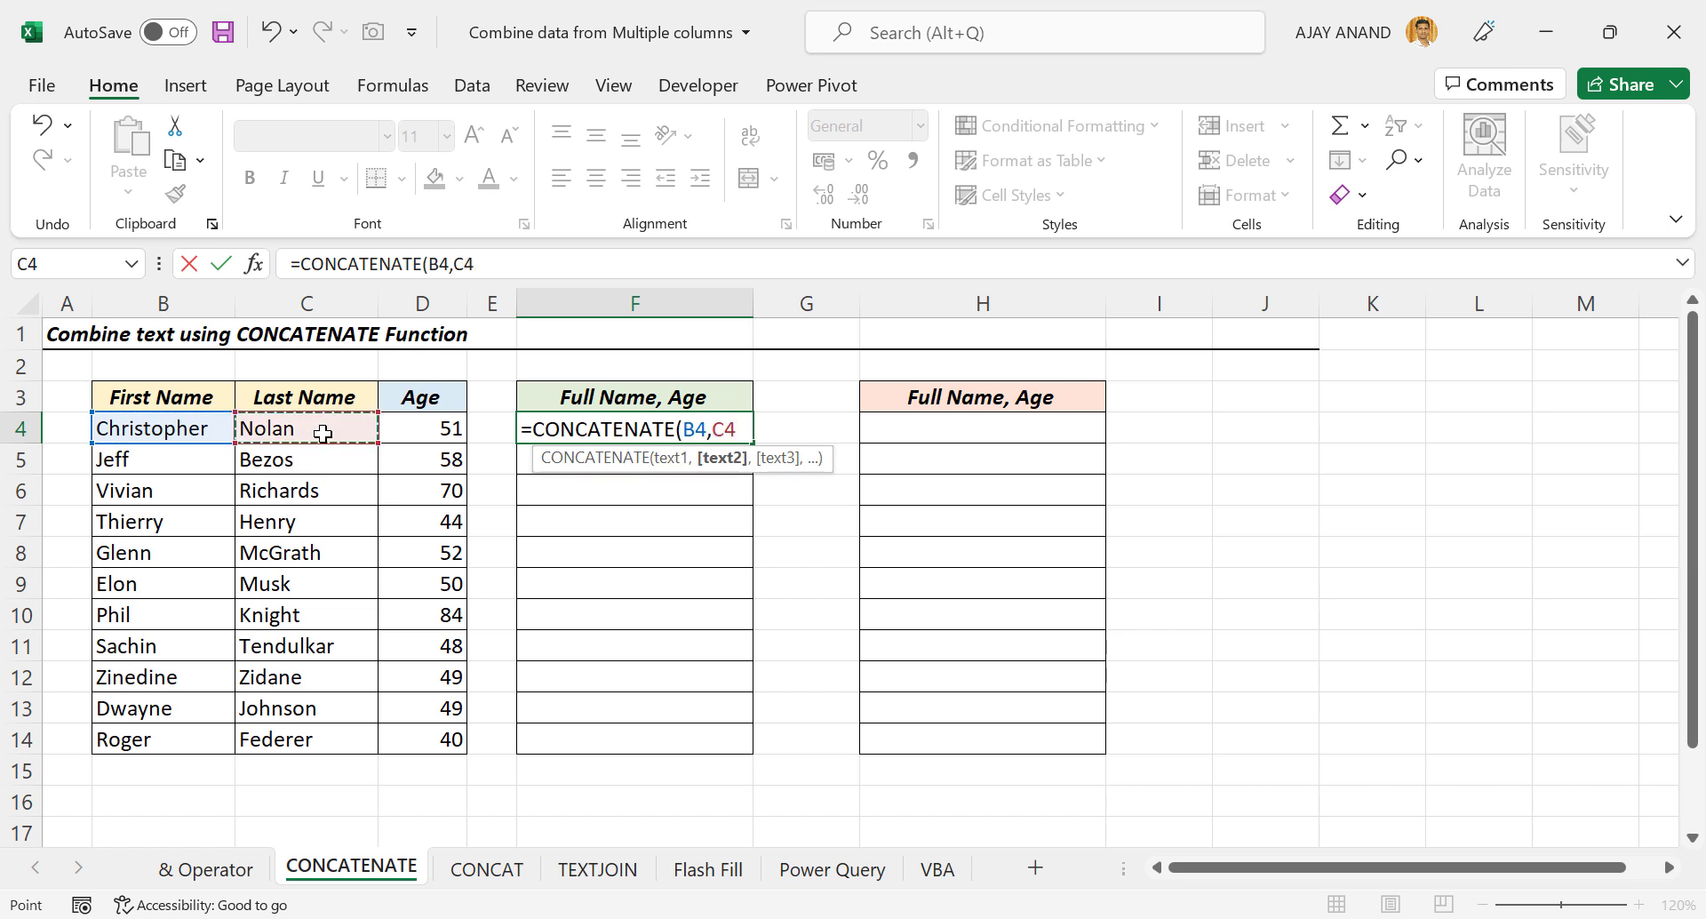
pyautogui.write(',')
pyautogui.click(440, 434)
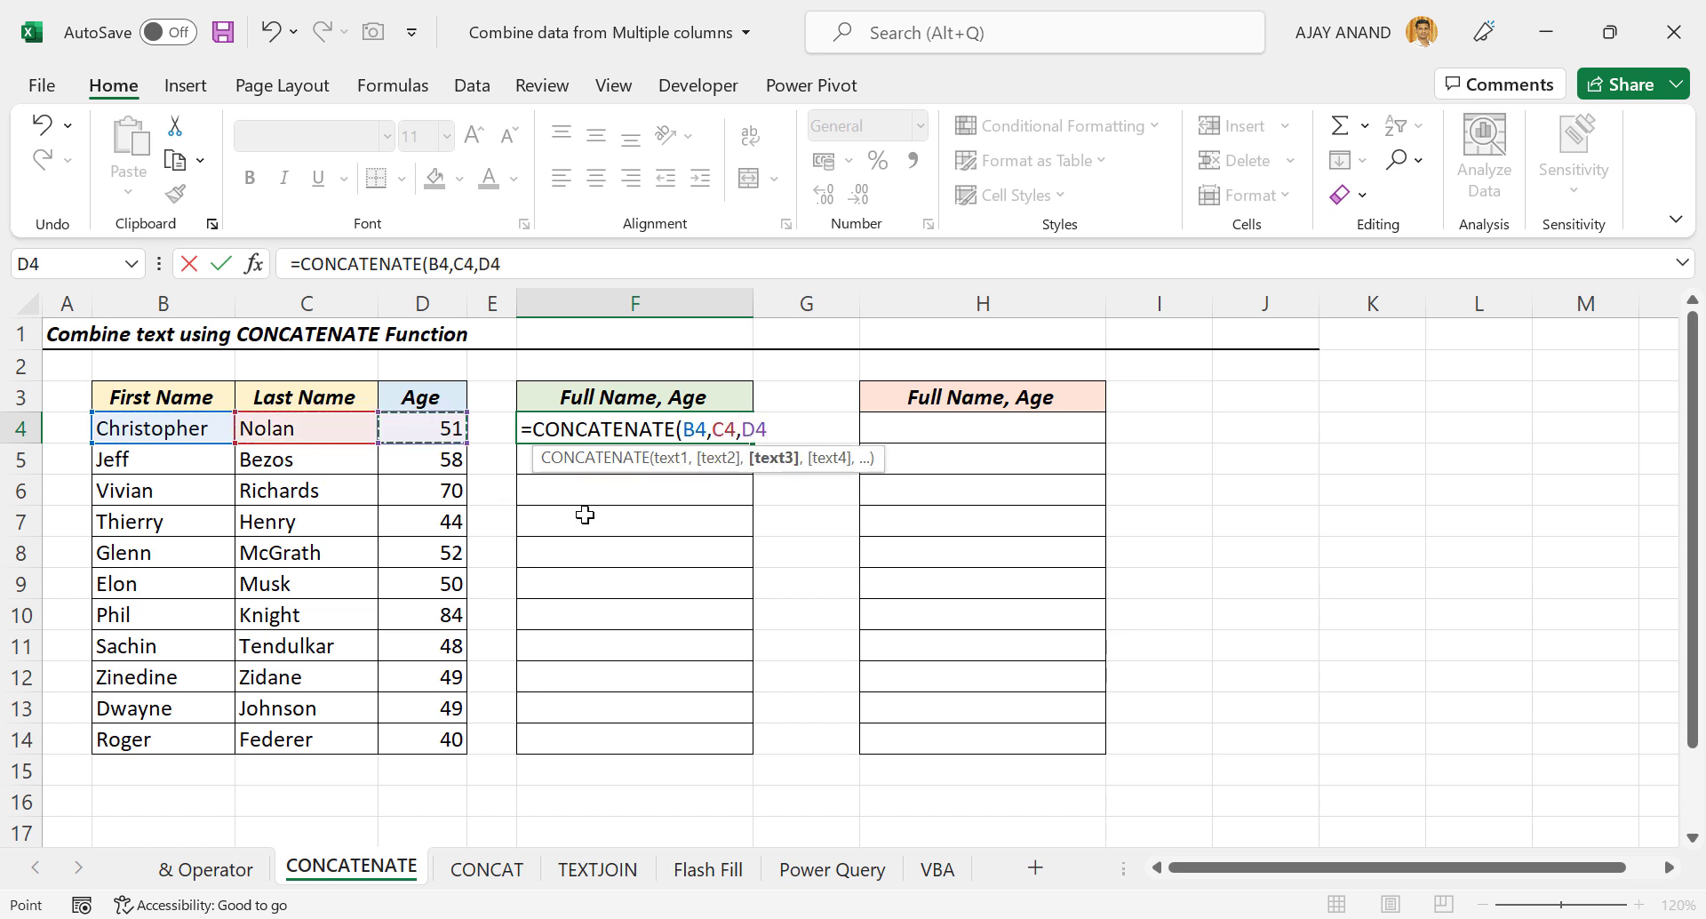
pyautogui.press('Return')
# Fill the CONCATENATE formula down from F4 to F14.
pyautogui.click(710, 430)
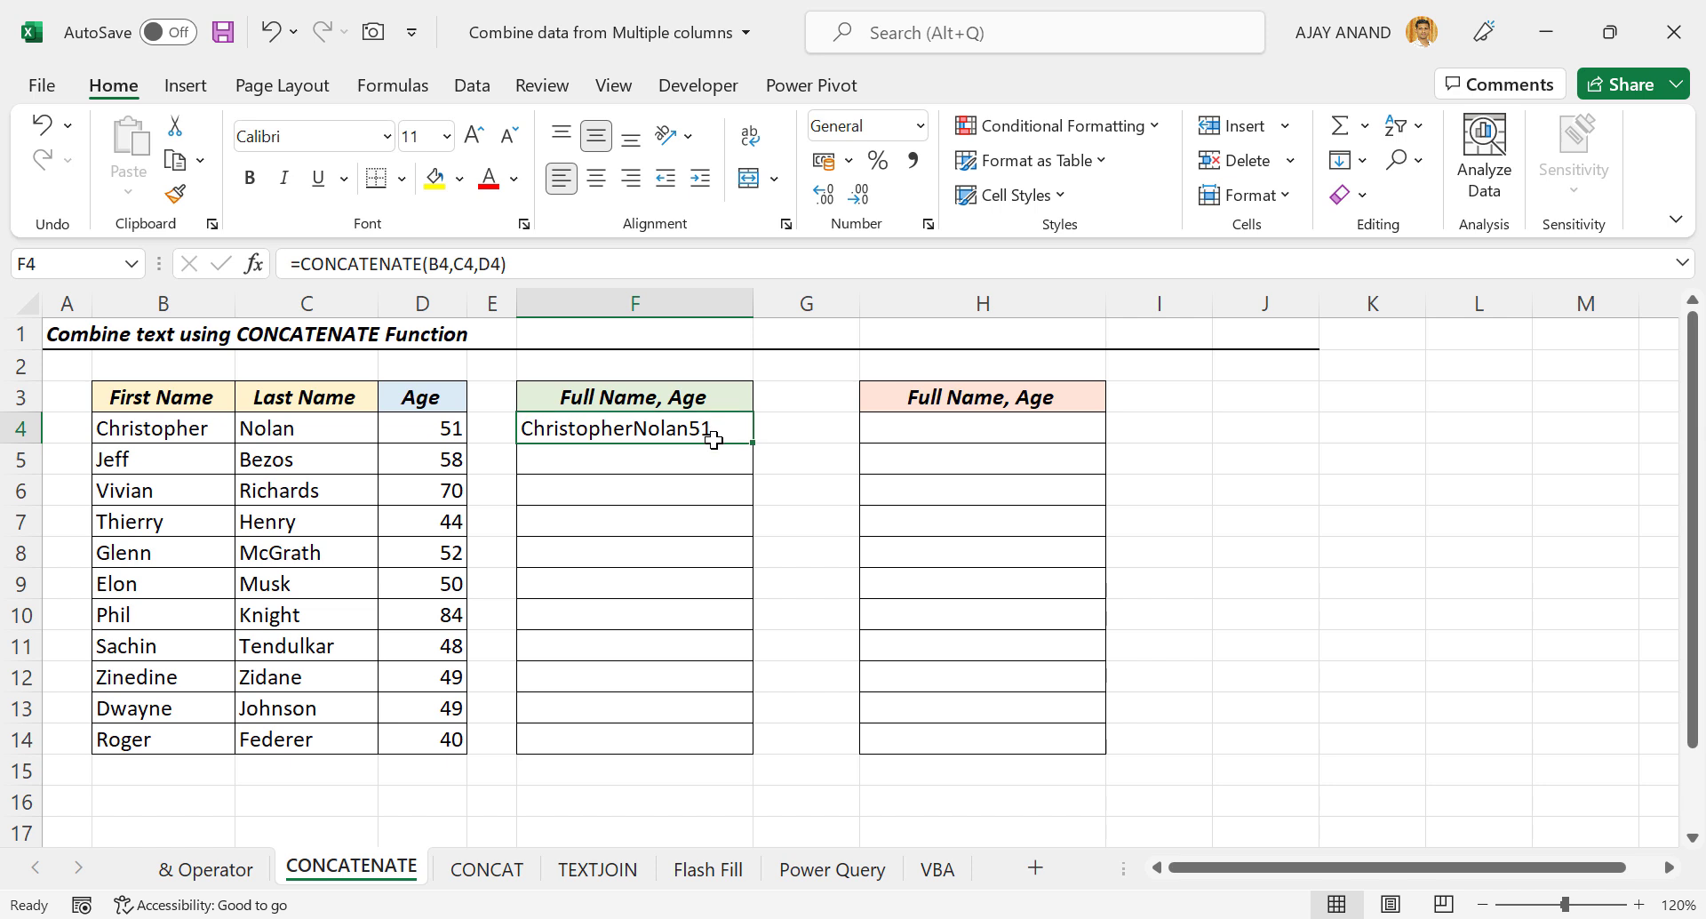
pyautogui.moveTo(752, 444); pyautogui.dragTo(761, 751)
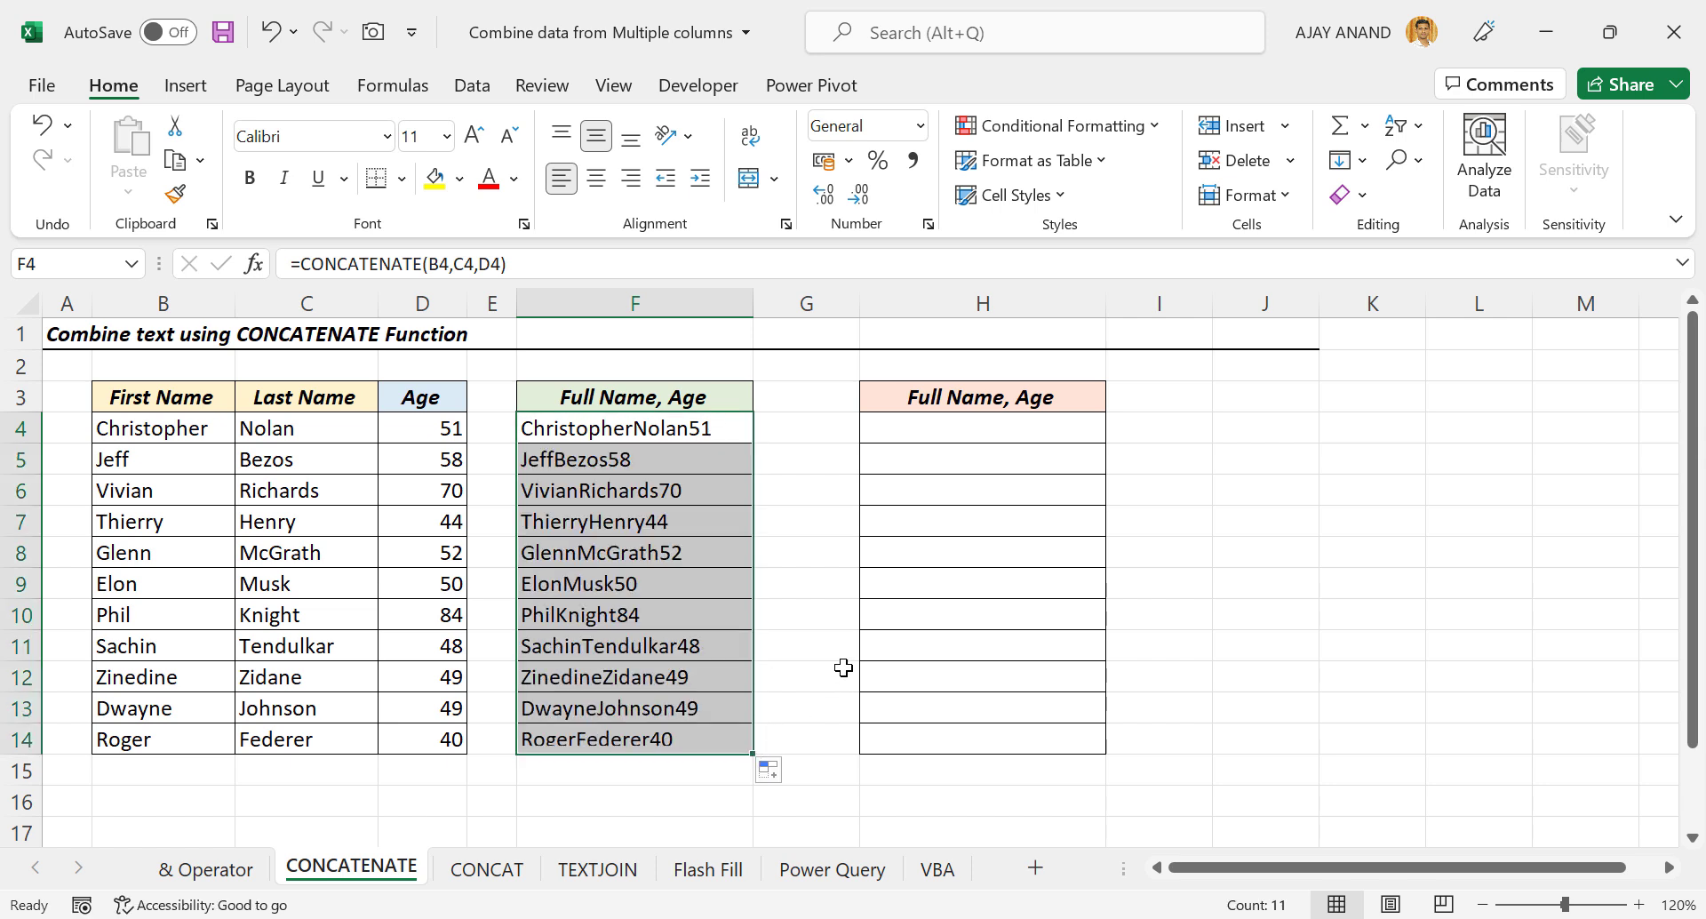
pyautogui.click(579, 560)
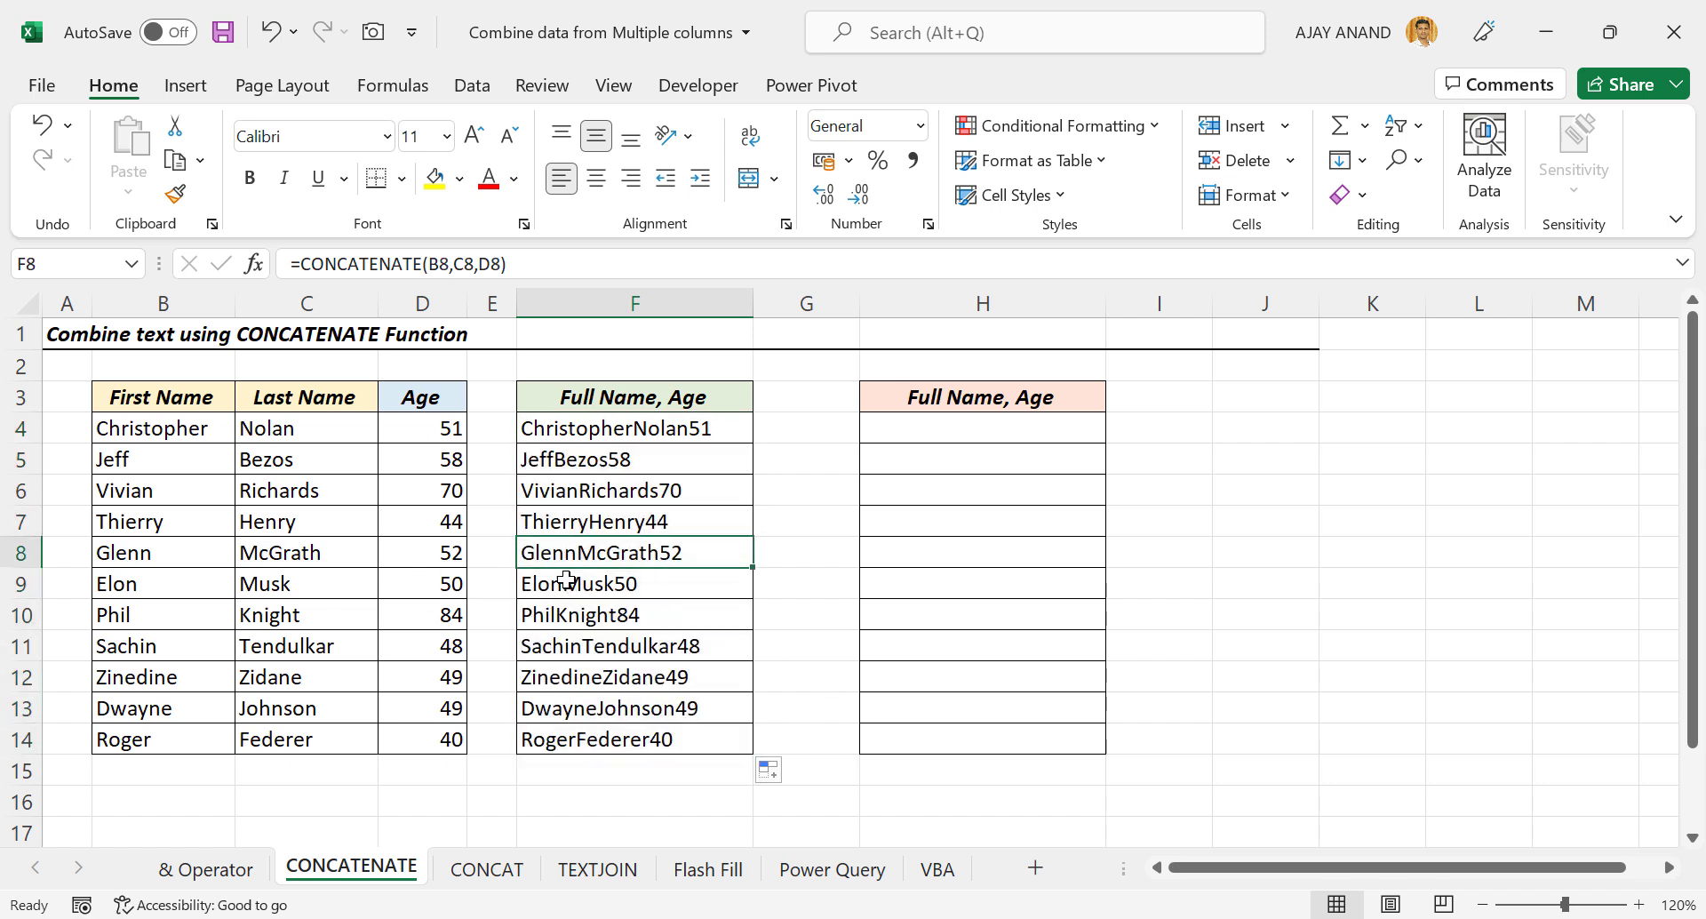
# Enter =CONCATENATE(B4," ",C4," ",D4) in H4 for space-separated results.
pyautogui.click(928, 426)
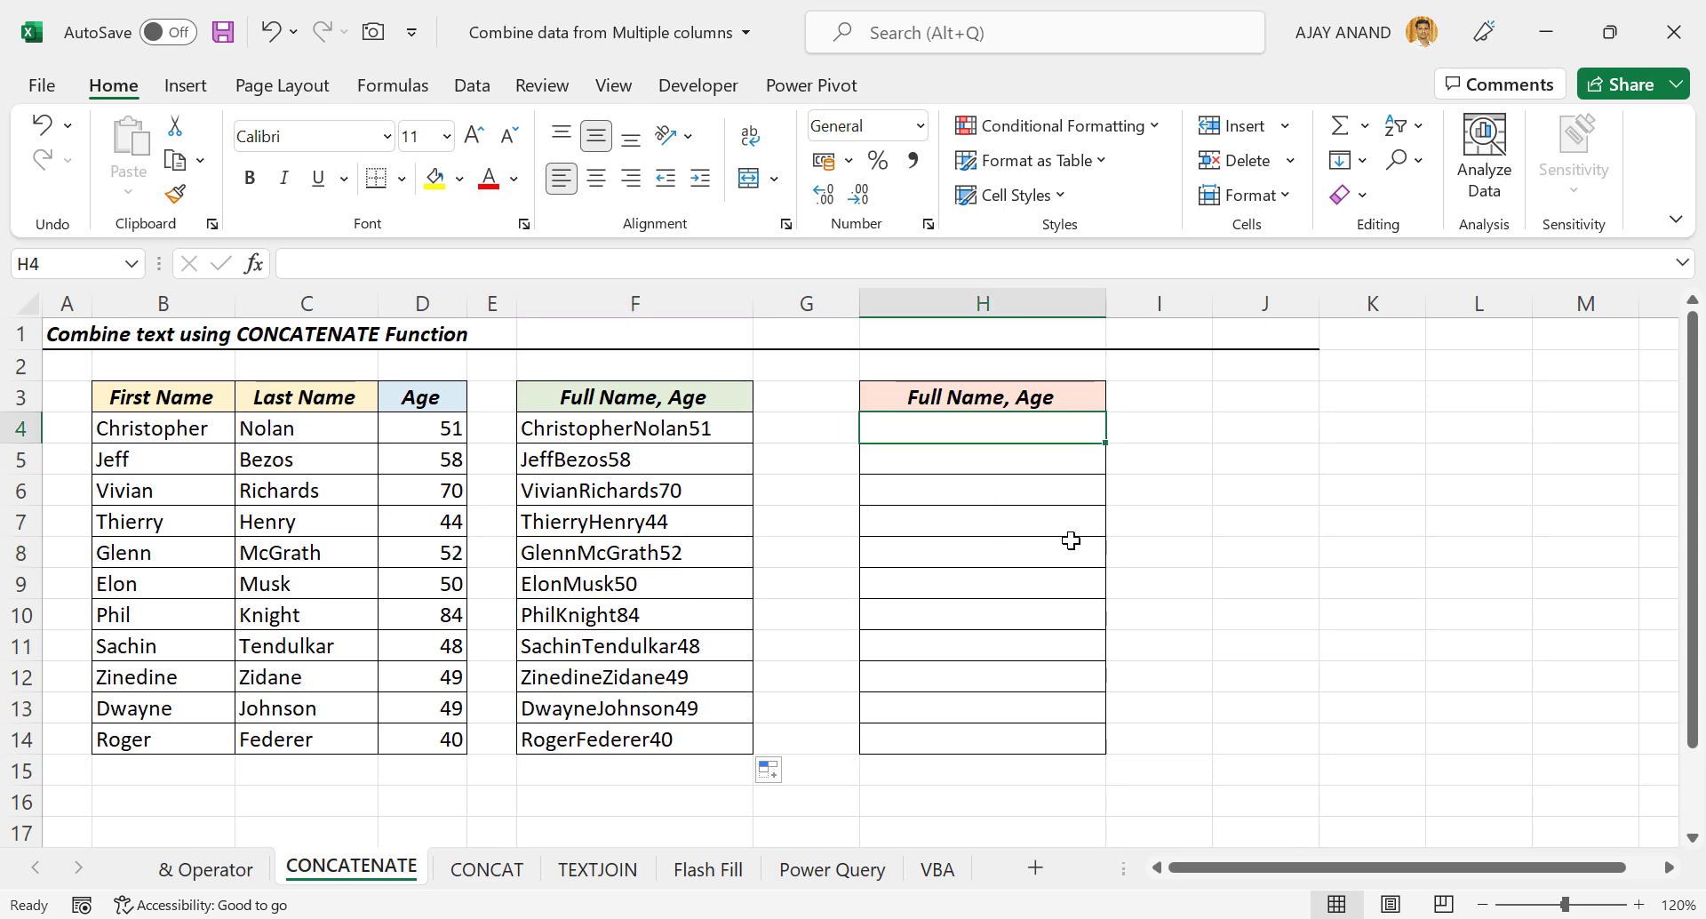
pyautogui.write('=CON')
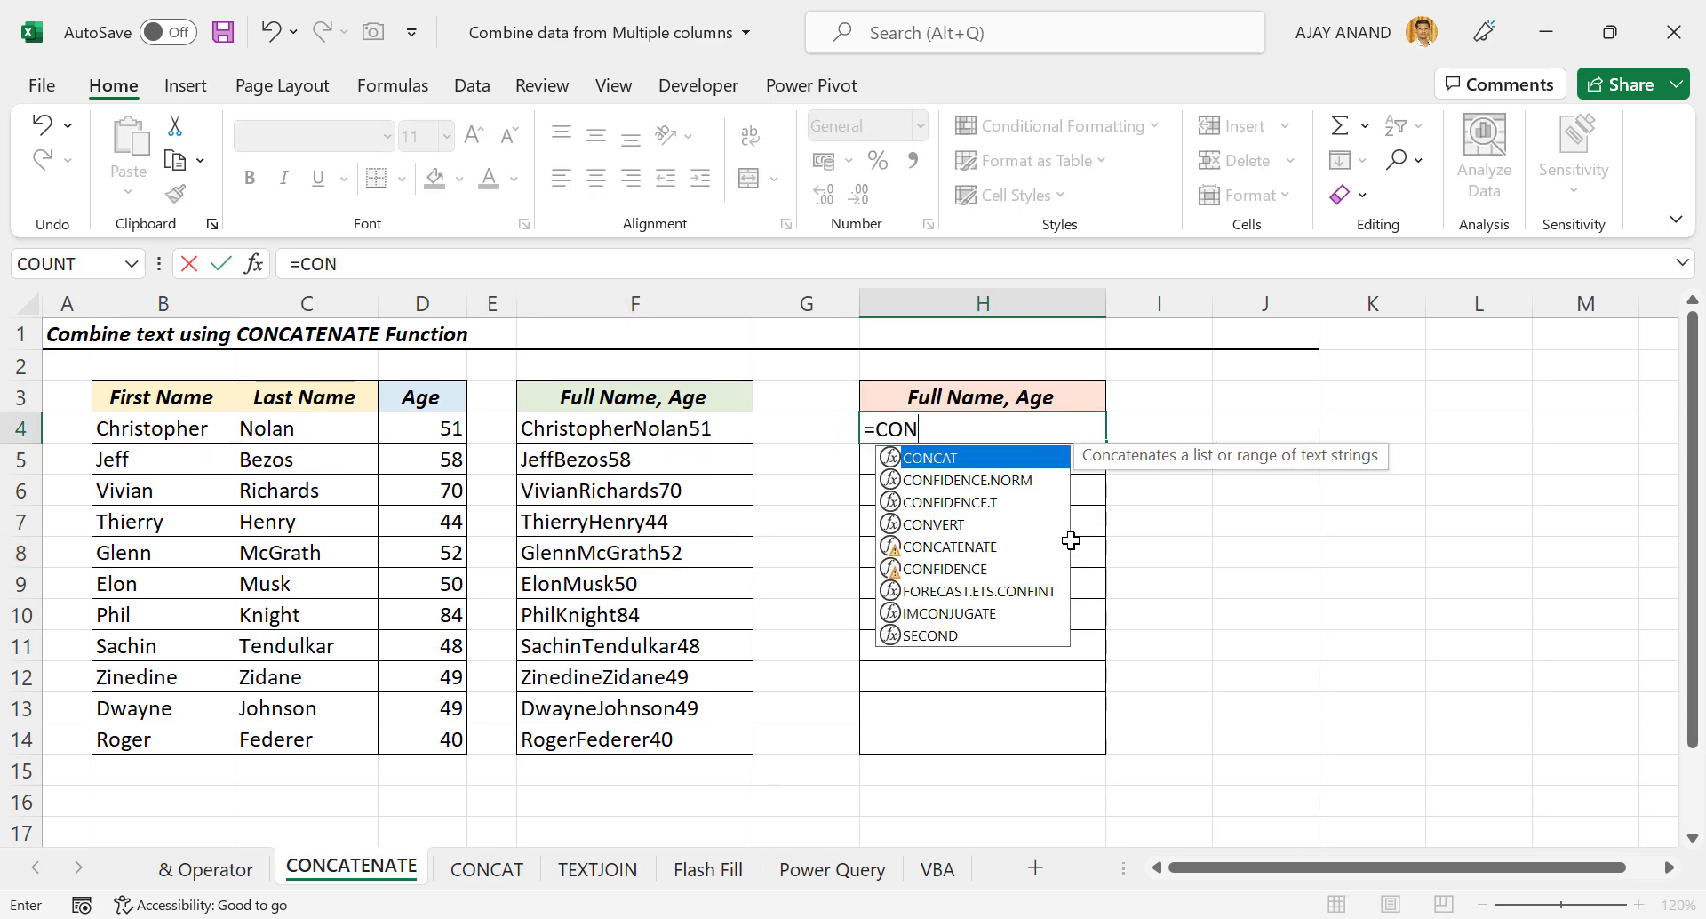
pyautogui.doubleClick(967, 547)
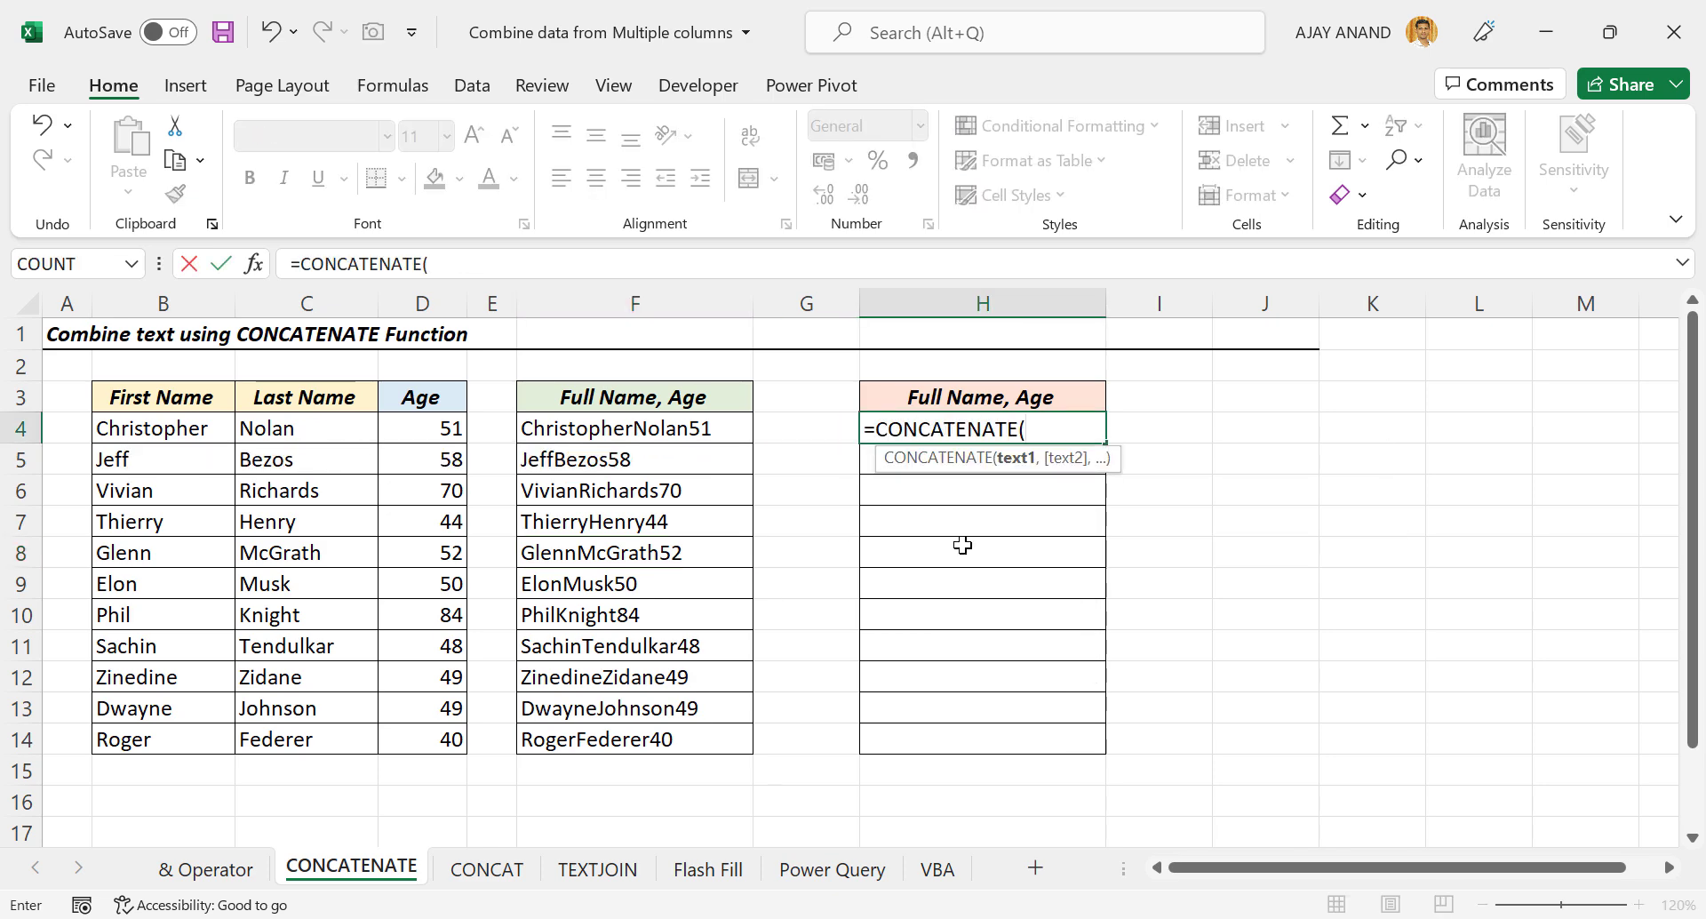
pyautogui.click(193, 425)
pyautogui.write(',')
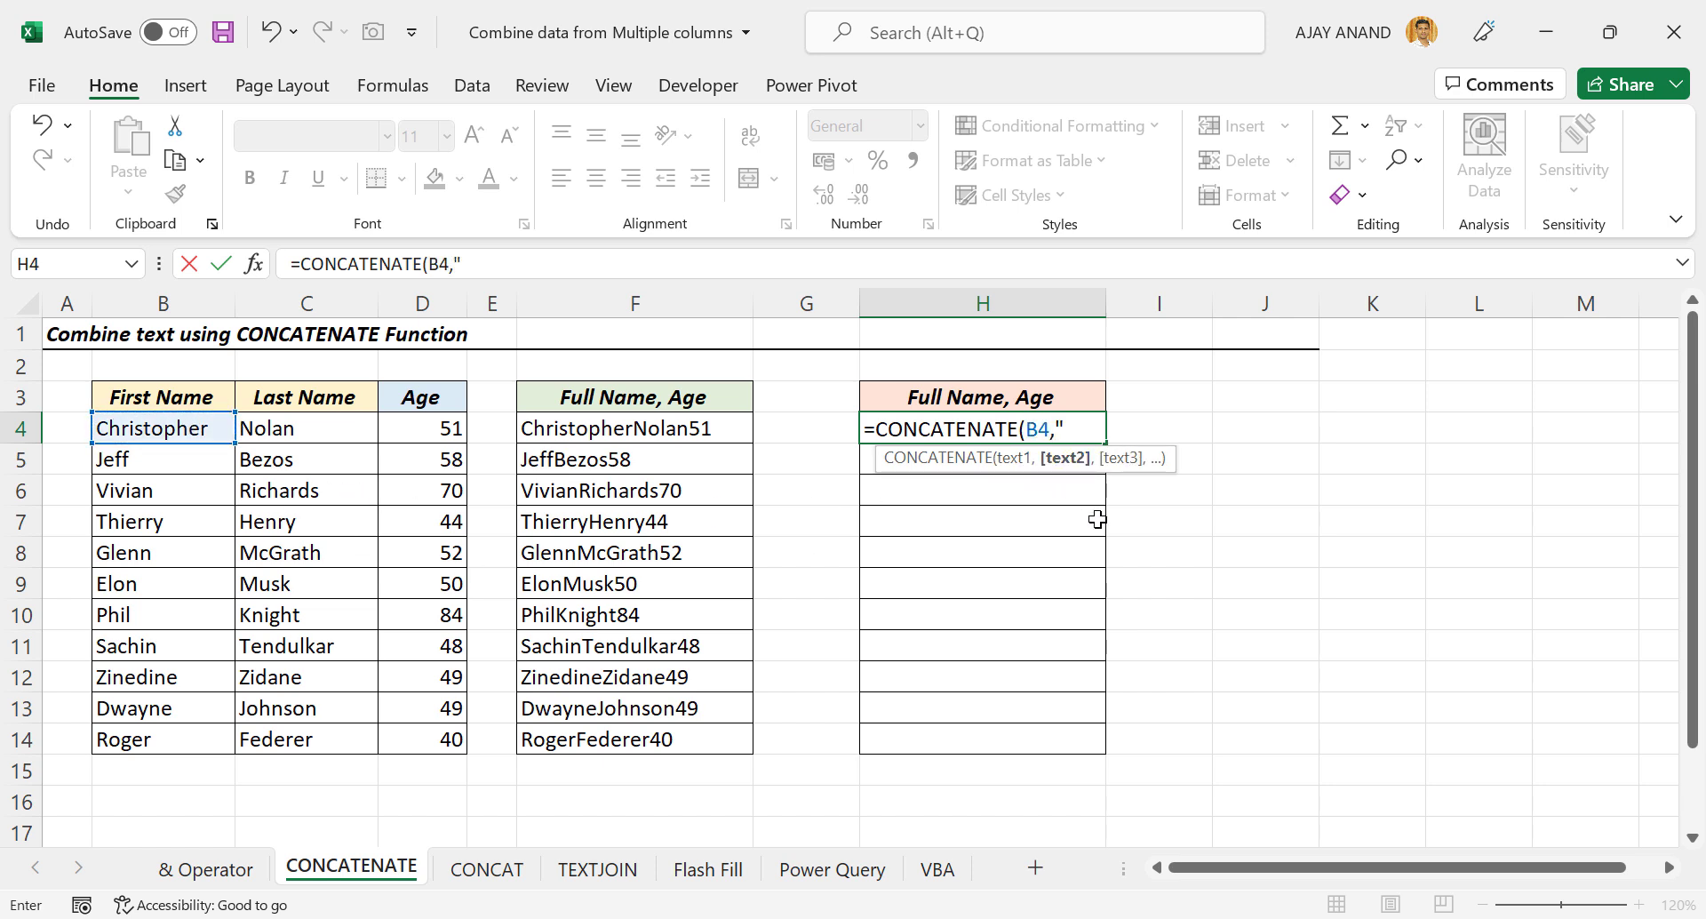
pyautogui.write('" ",')
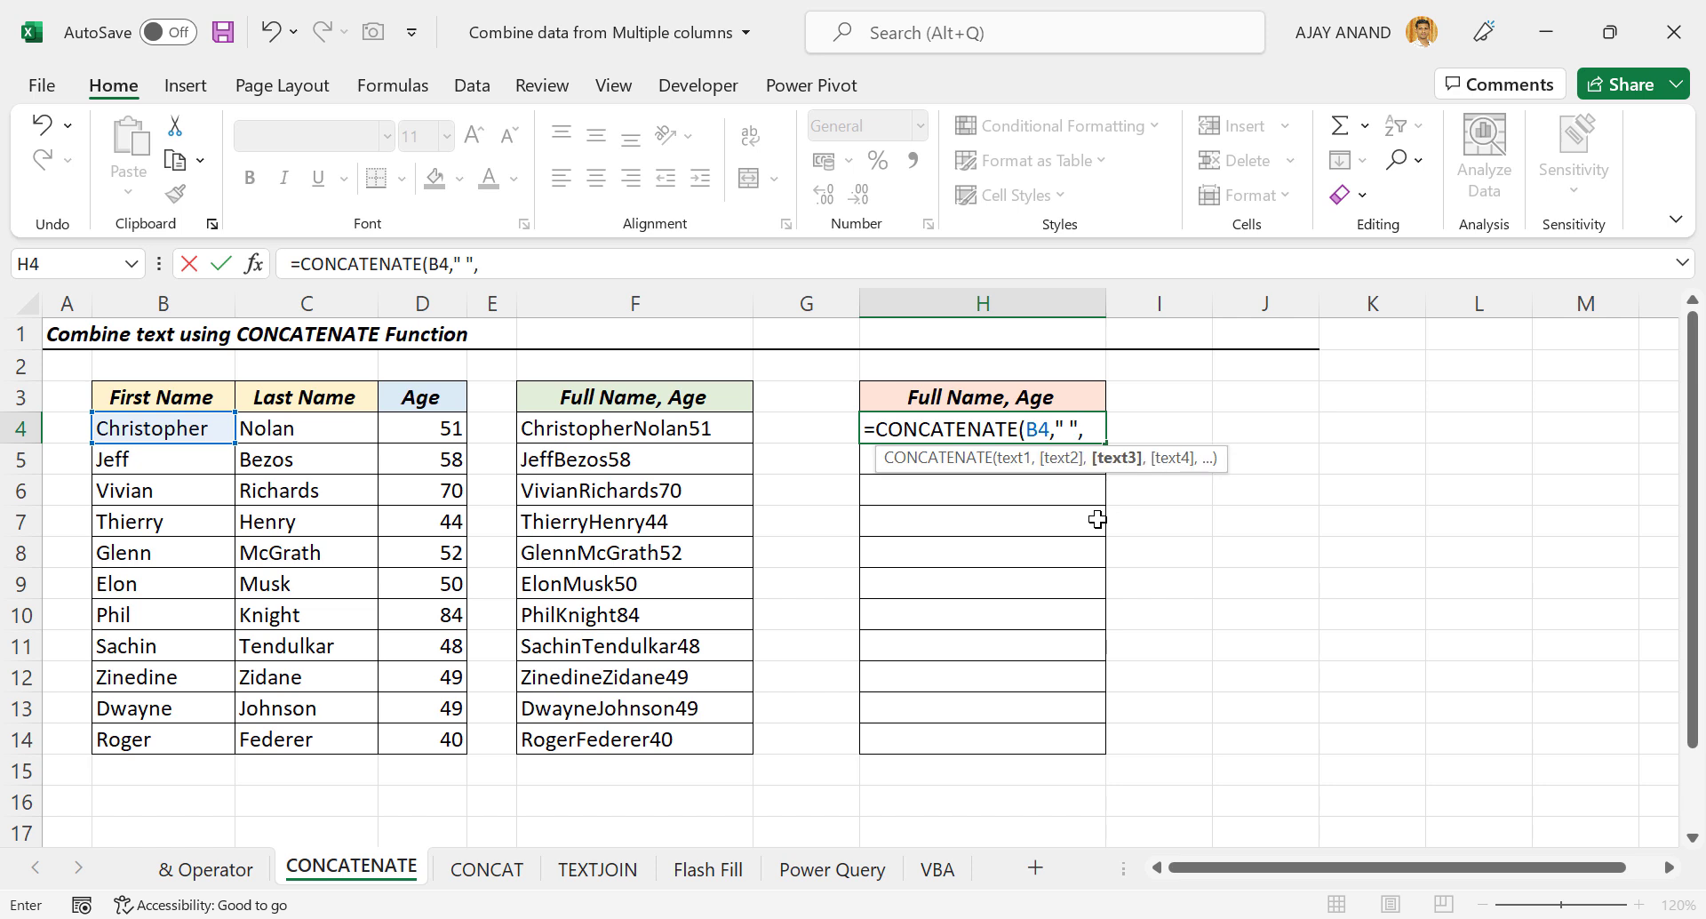
pyautogui.click(320, 432)
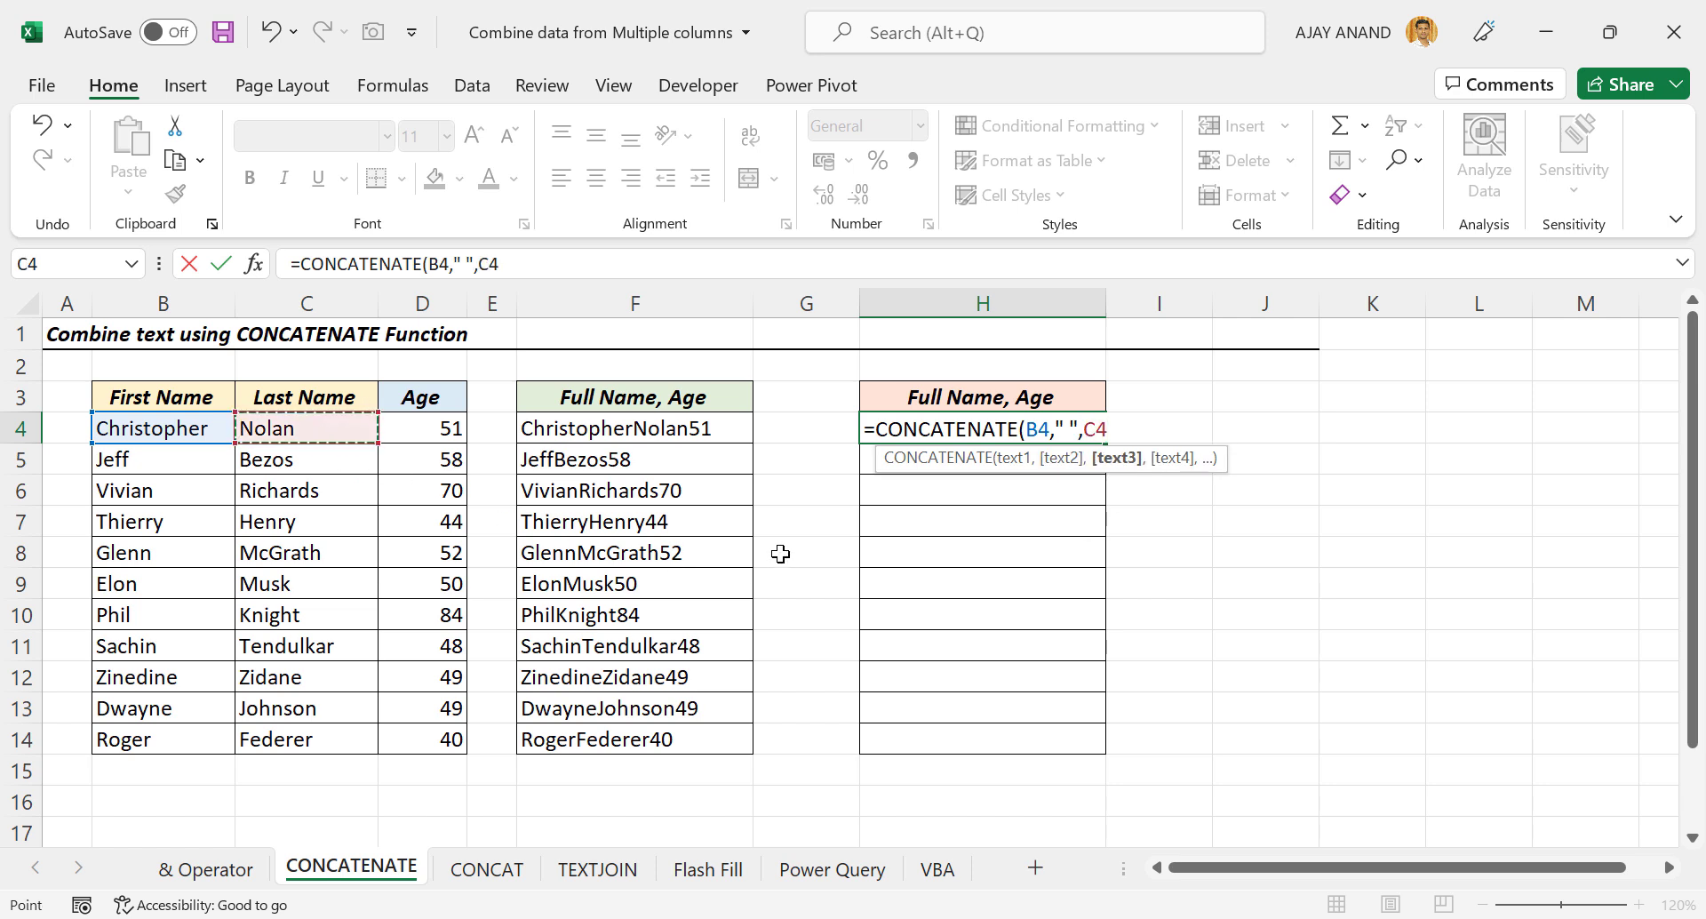
pyautogui.write('," ')
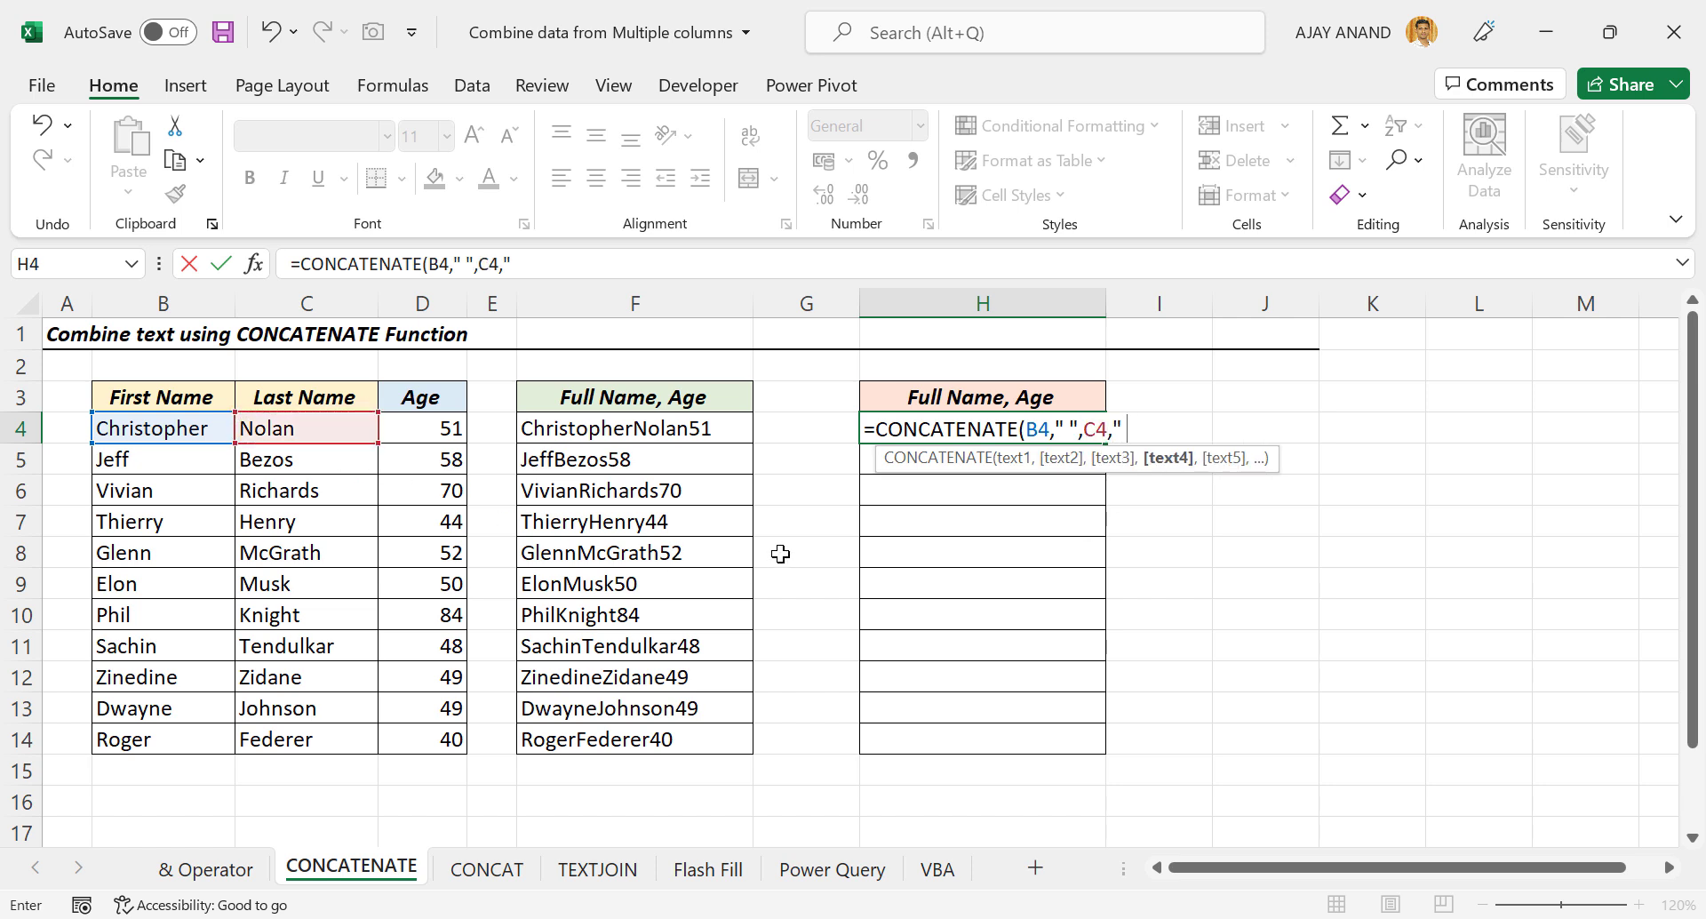
pyautogui.write('",')
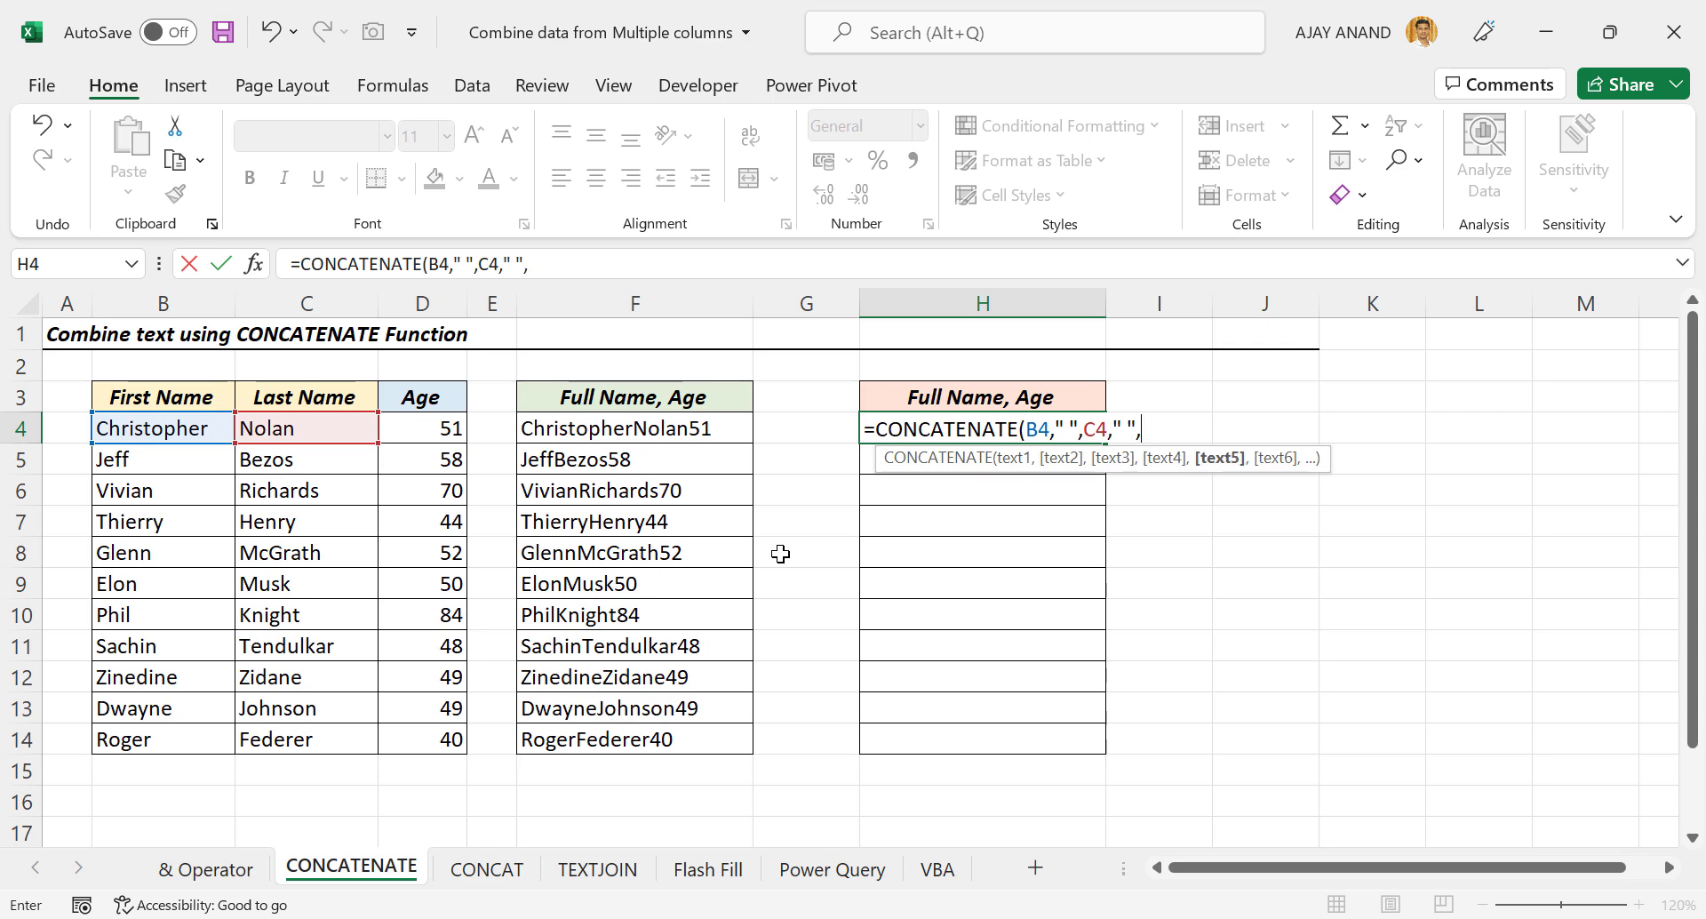
pyautogui.click(441, 429)
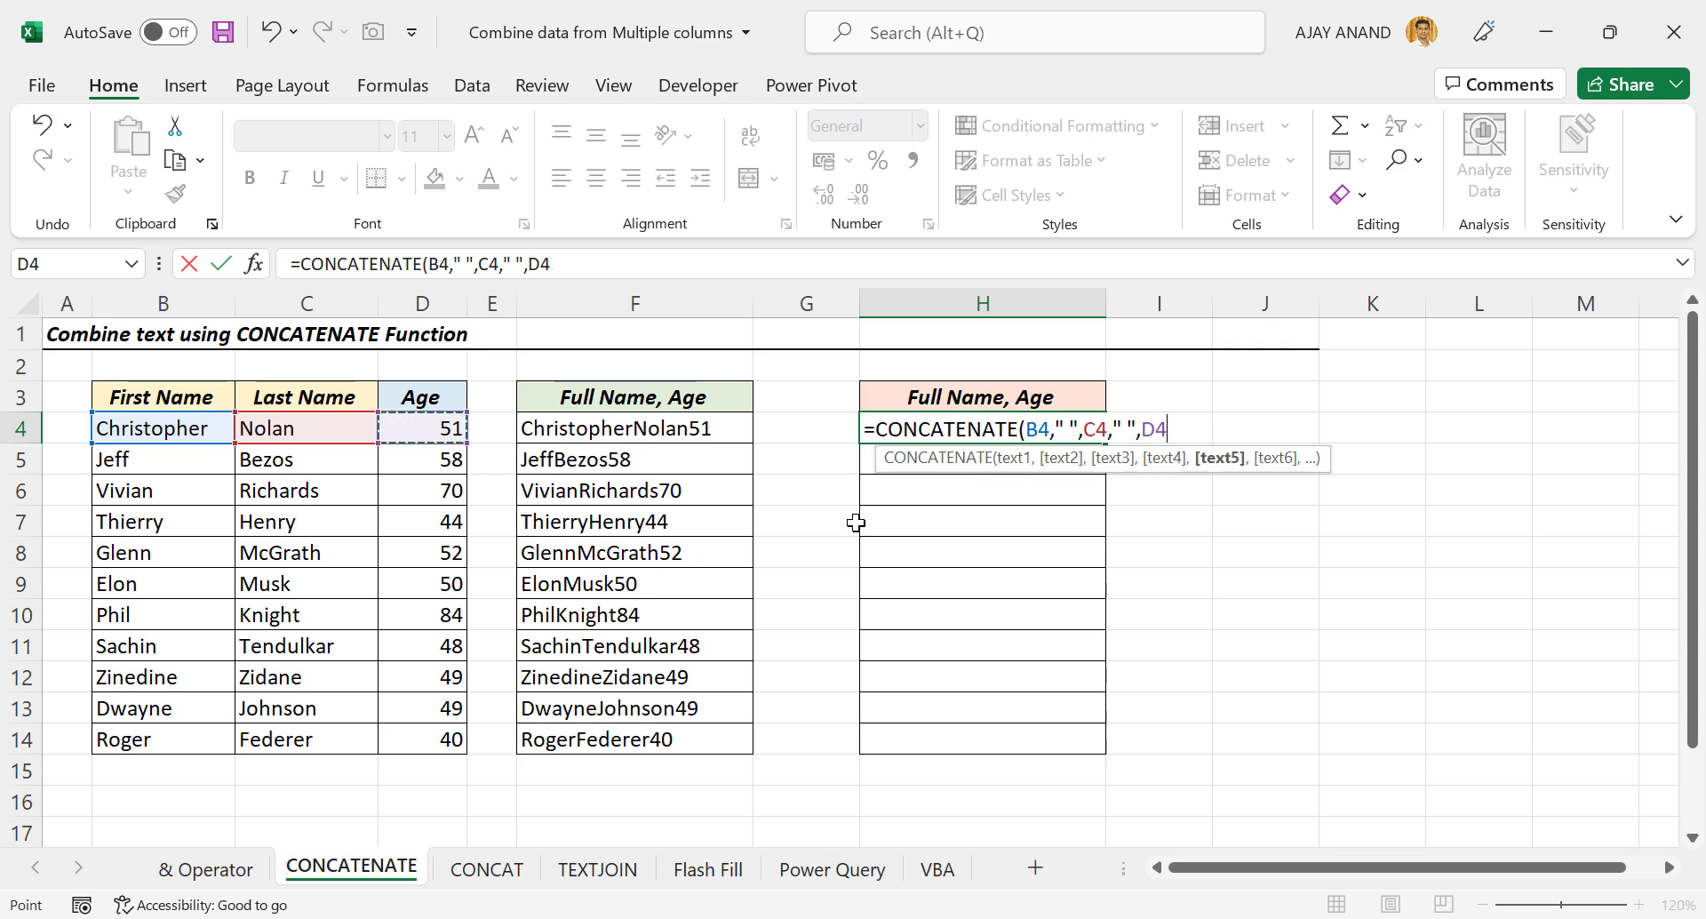
pyautogui.press('Return')
# Fill the H4 formula down to H14 and go to the CONCAT sheet.
pyautogui.click(1079, 424)
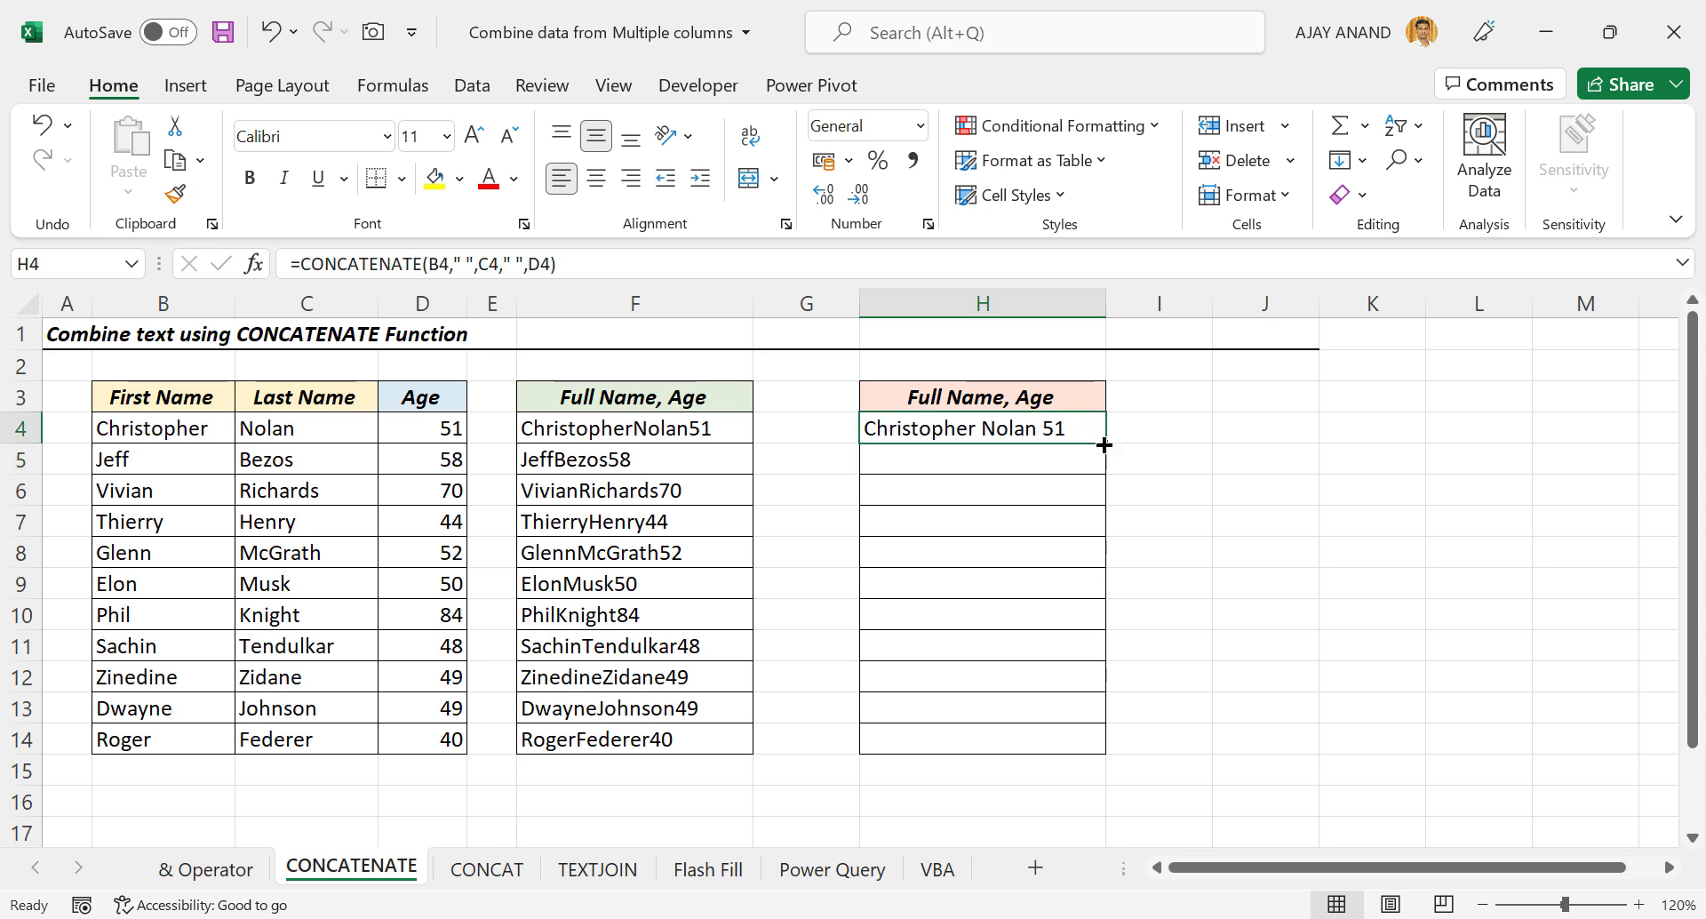
pyautogui.moveTo(1102, 443); pyautogui.dragTo(1100, 752)
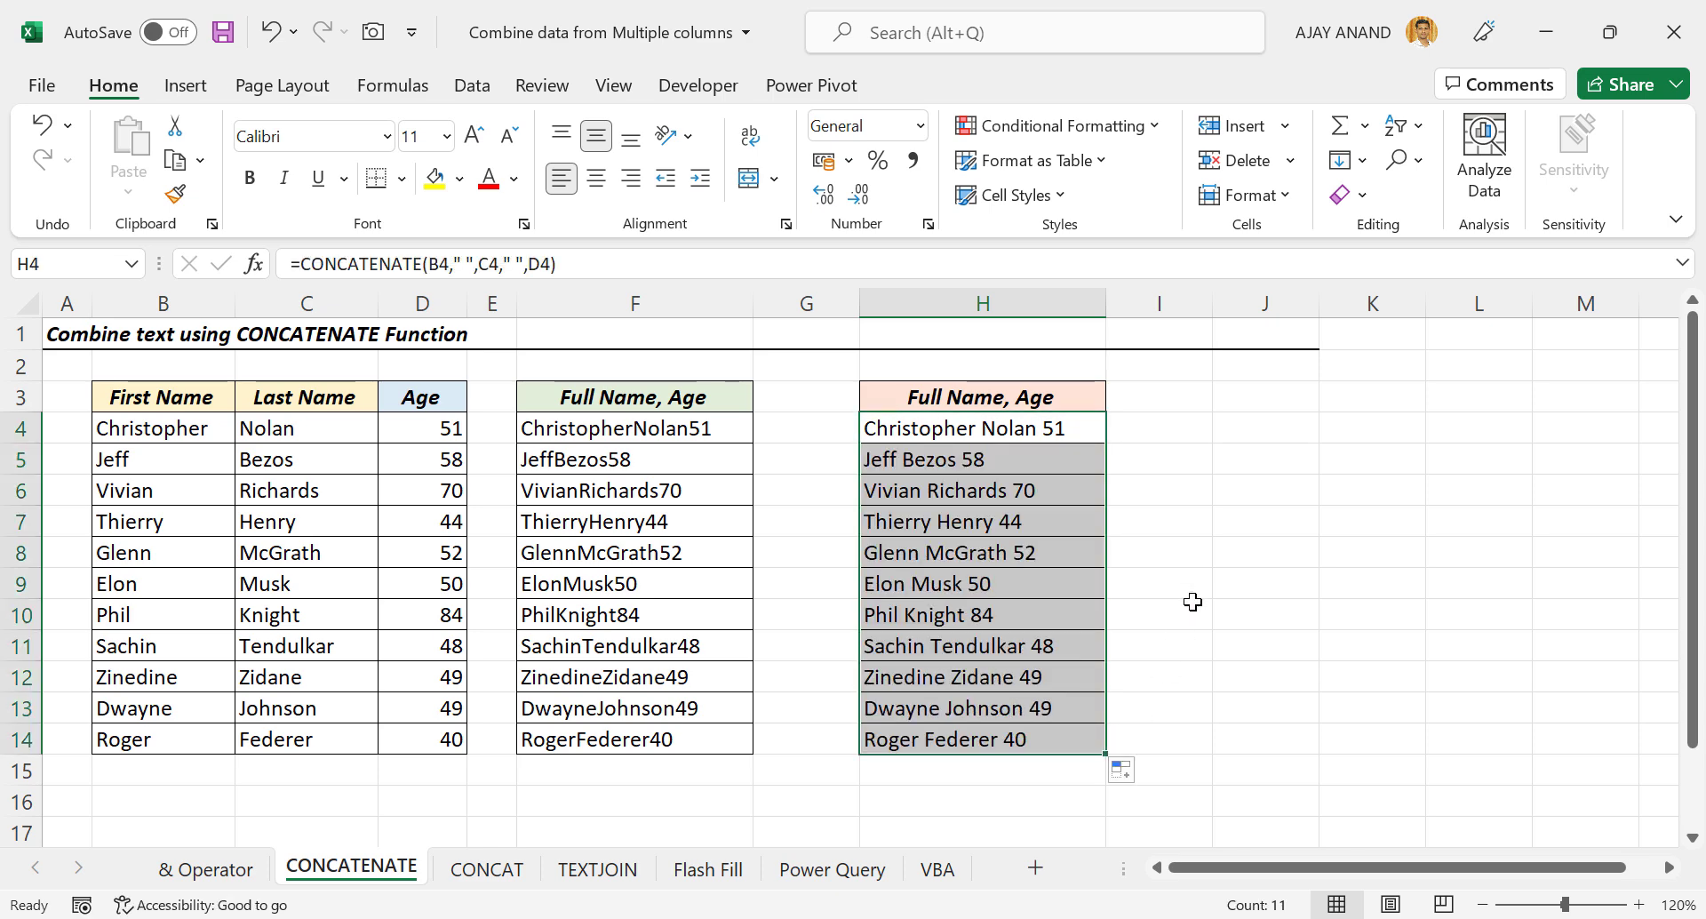
pyautogui.click(494, 867)
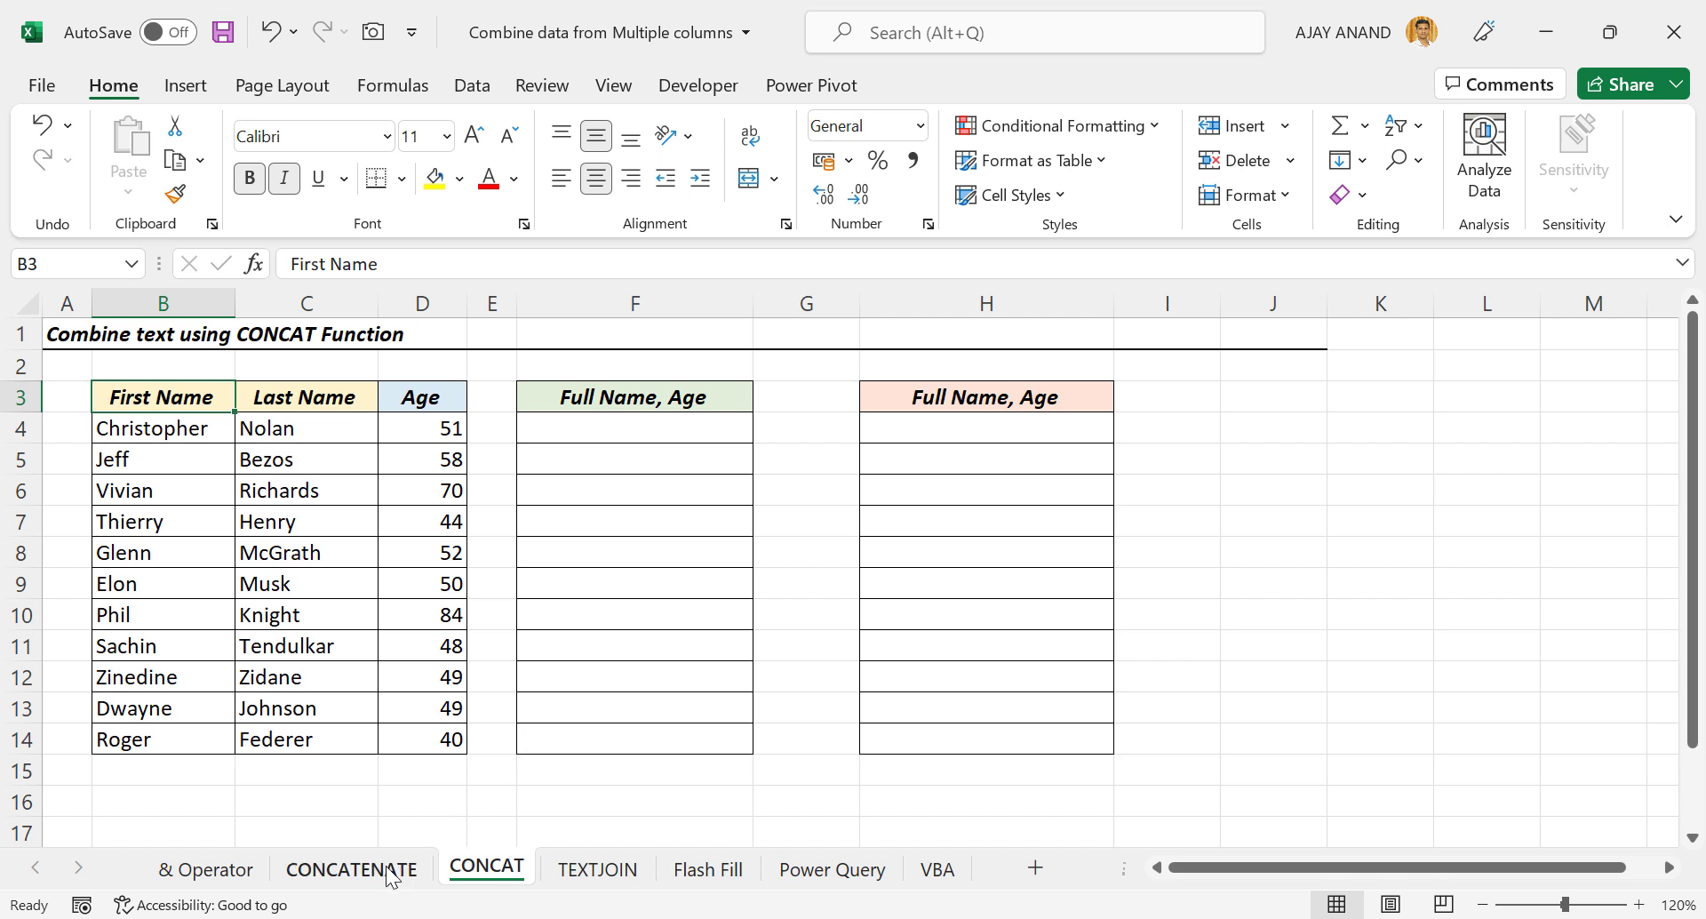
# On the CONCAT sheet, enter =CONCAT(B4:D4) in F4.
pyautogui.click(351, 869)
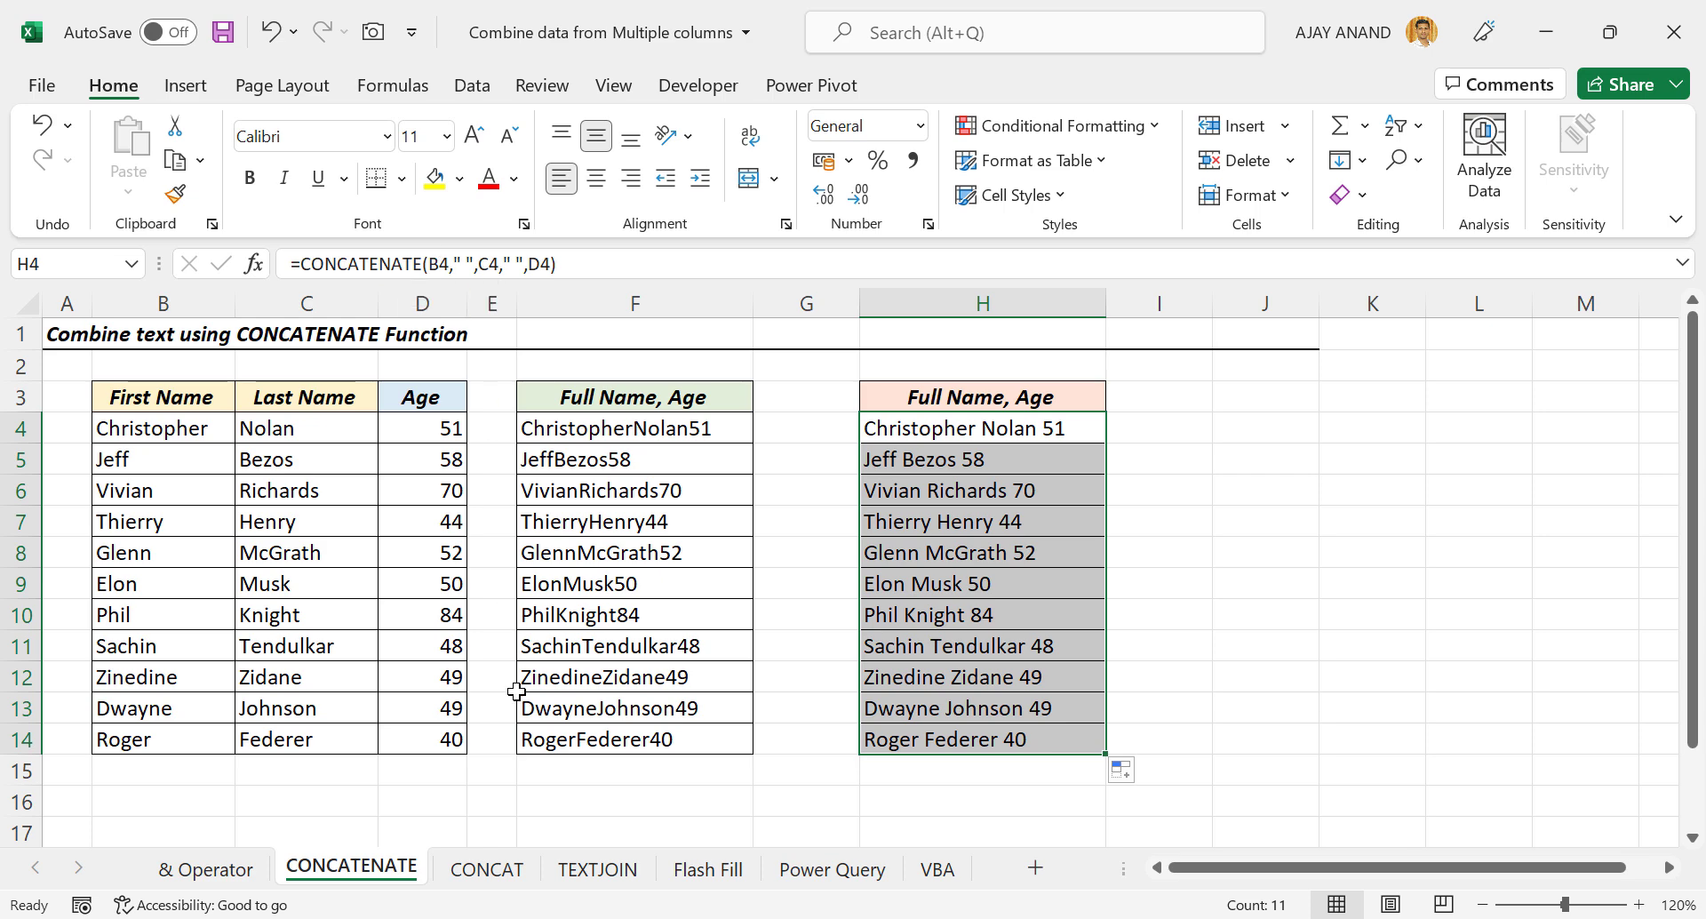
pyautogui.click(484, 868)
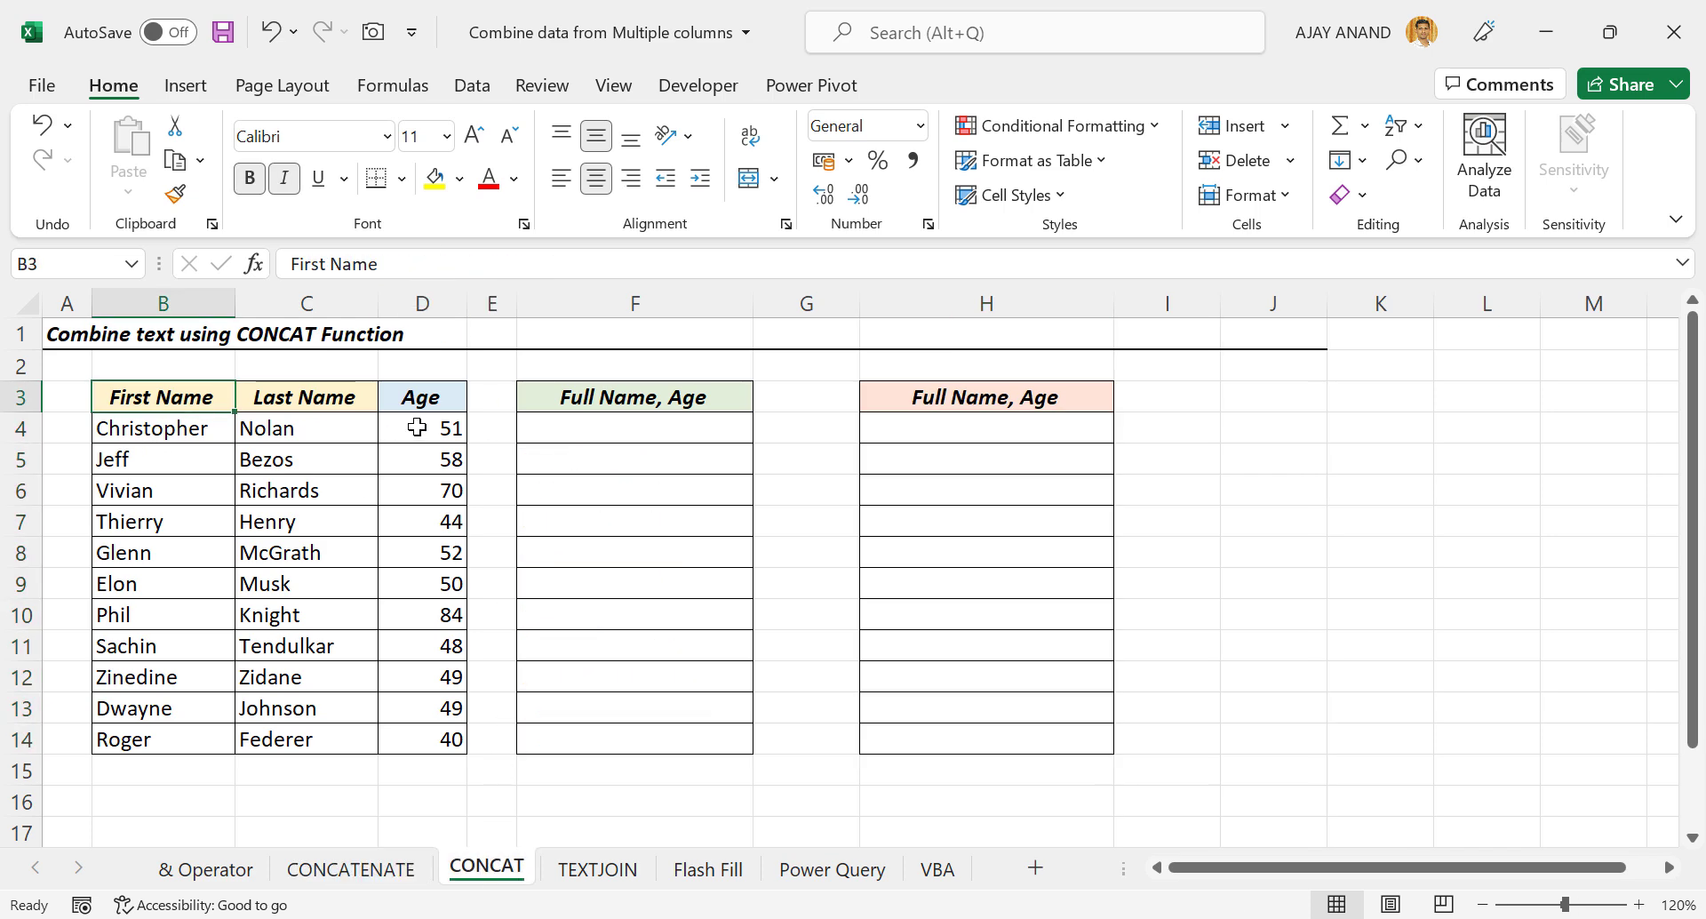
pyautogui.moveTo(179, 431); pyautogui.dragTo(437, 739)
pyautogui.click(369, 591)
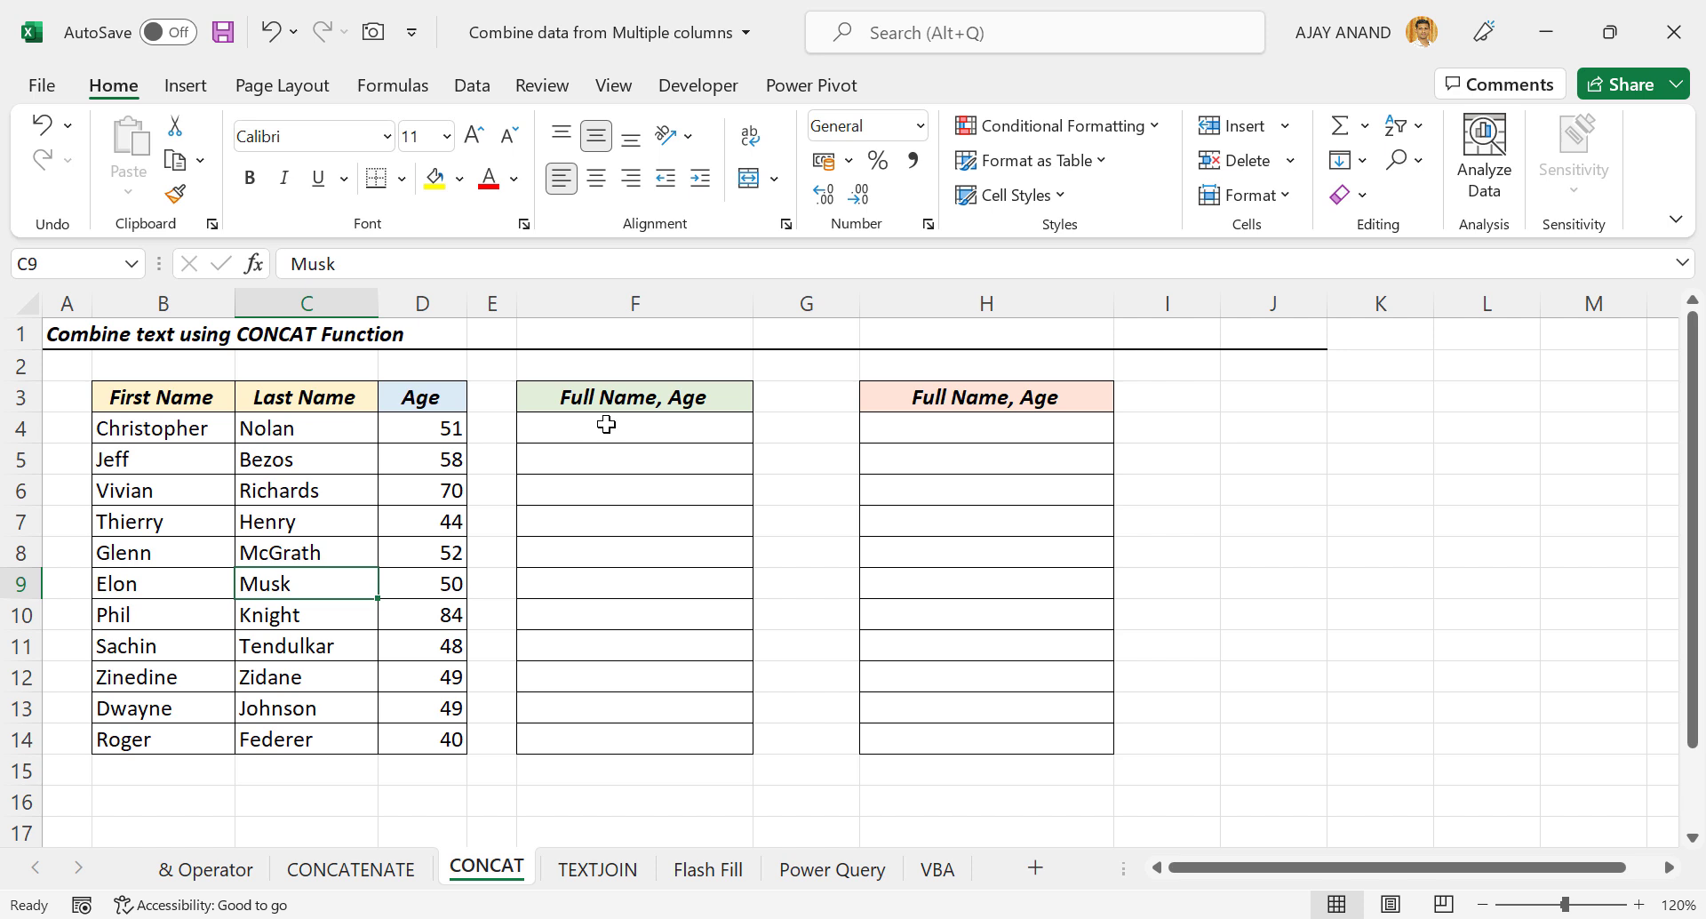
pyautogui.click(606, 425)
pyautogui.write('=')
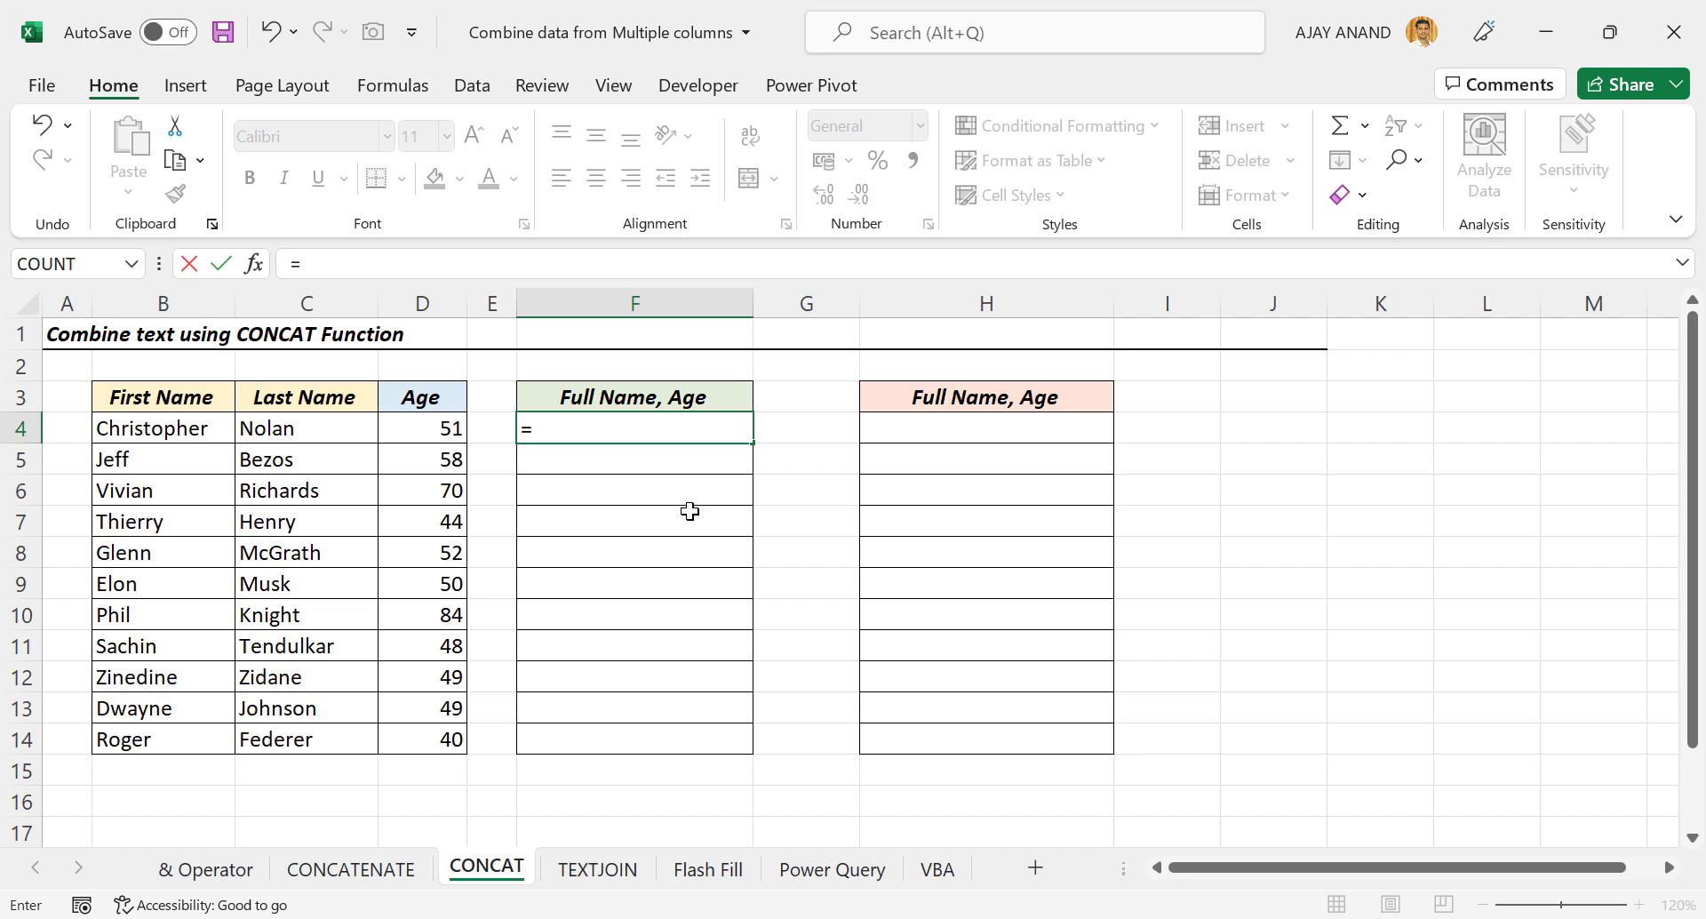
pyautogui.write('CON')
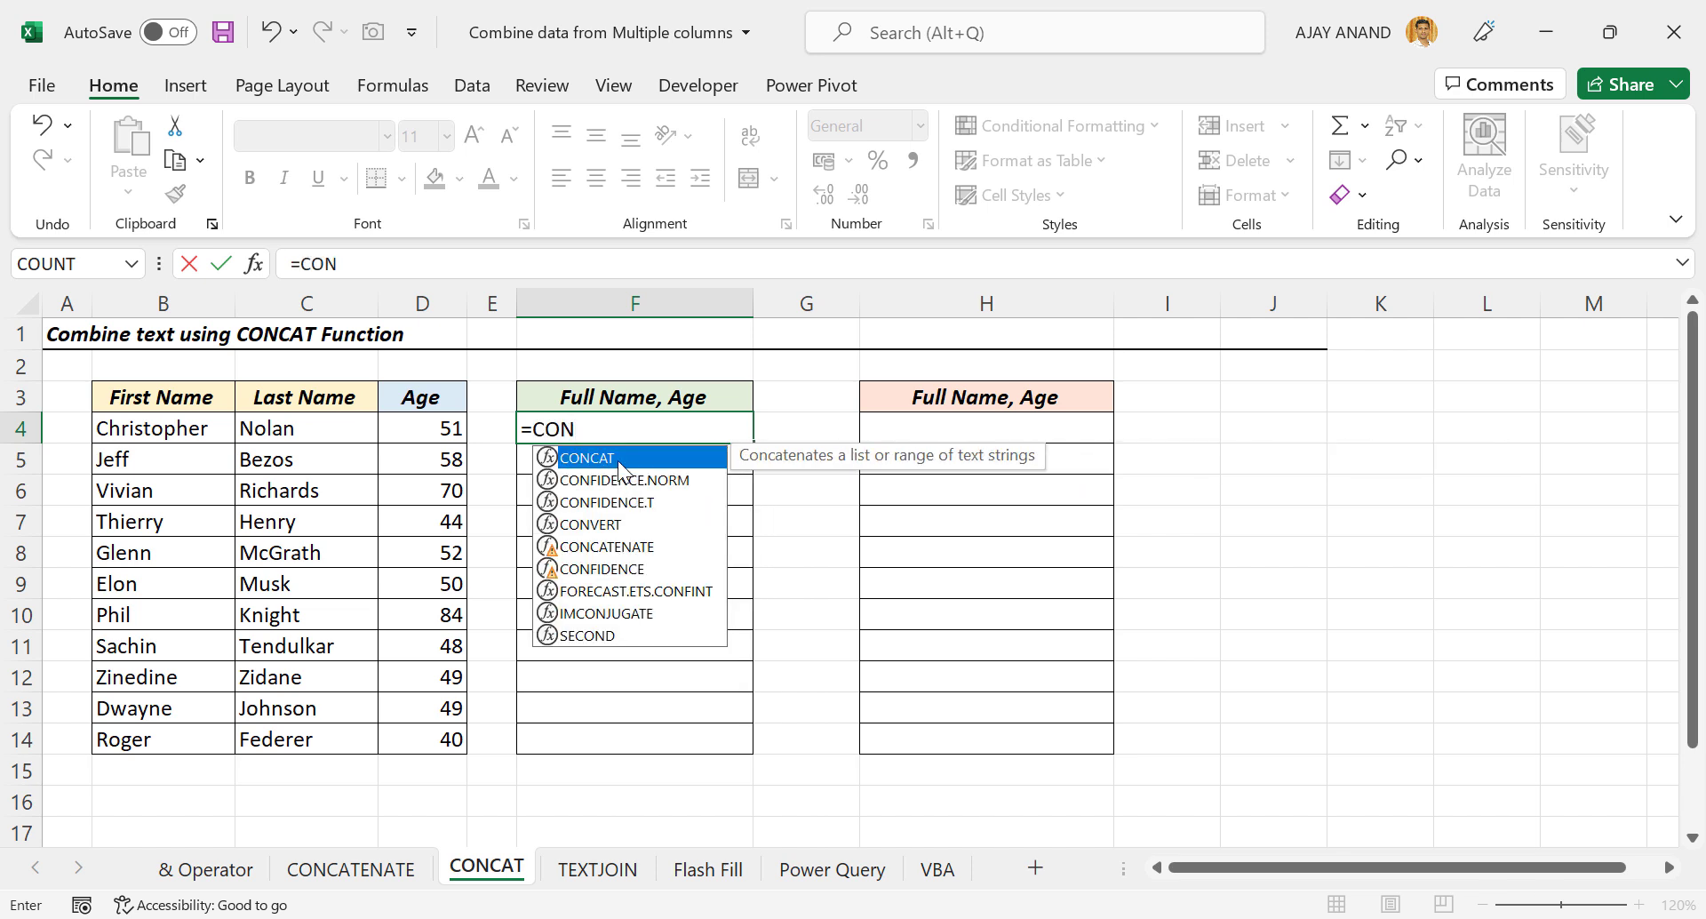
pyautogui.doubleClick(617, 461)
pyautogui.moveTo(163, 429); pyautogui.dragTo(437, 436)
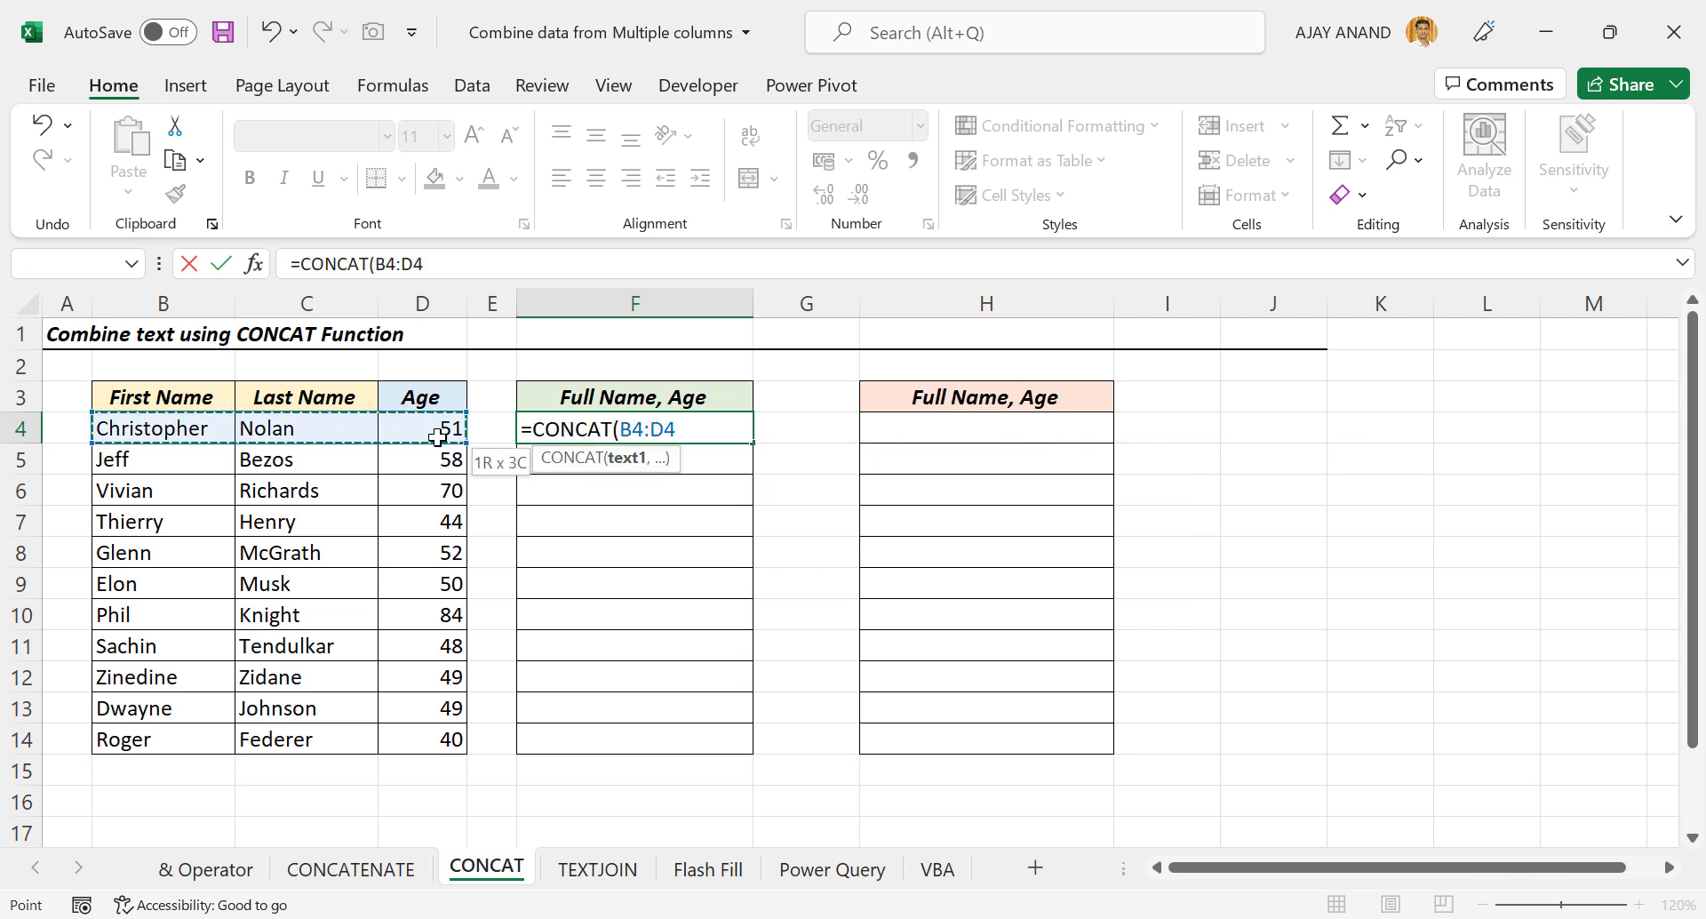
pyautogui.press('Return')
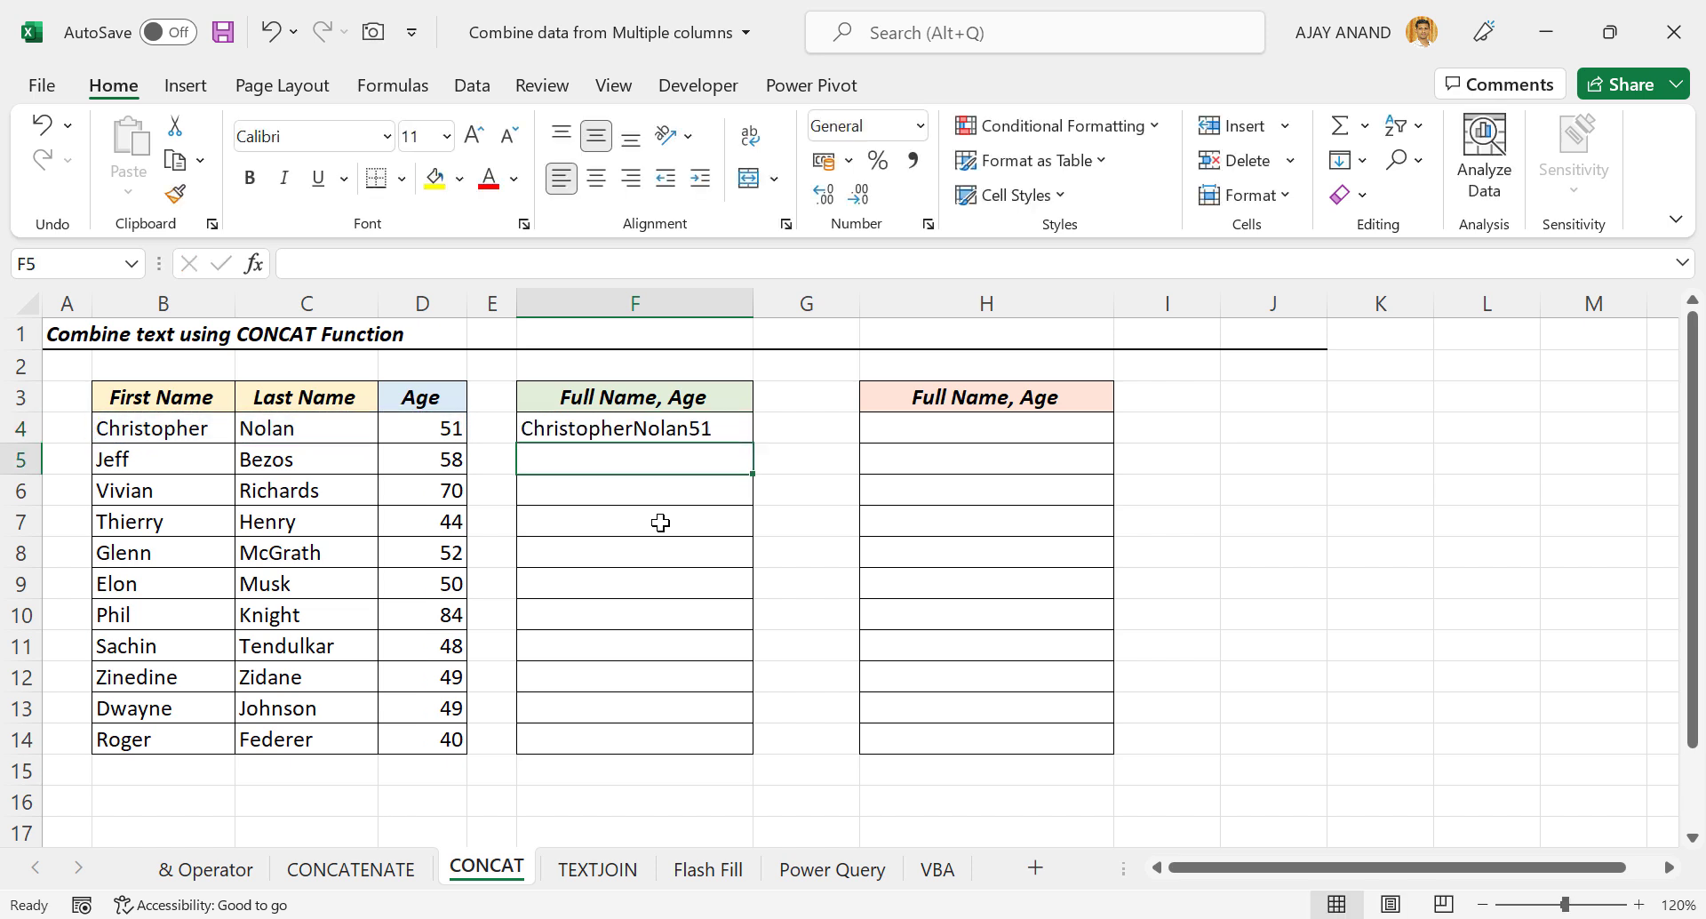
# Fill the CONCAT formula down from F4 to F14.
pyautogui.click(723, 433)
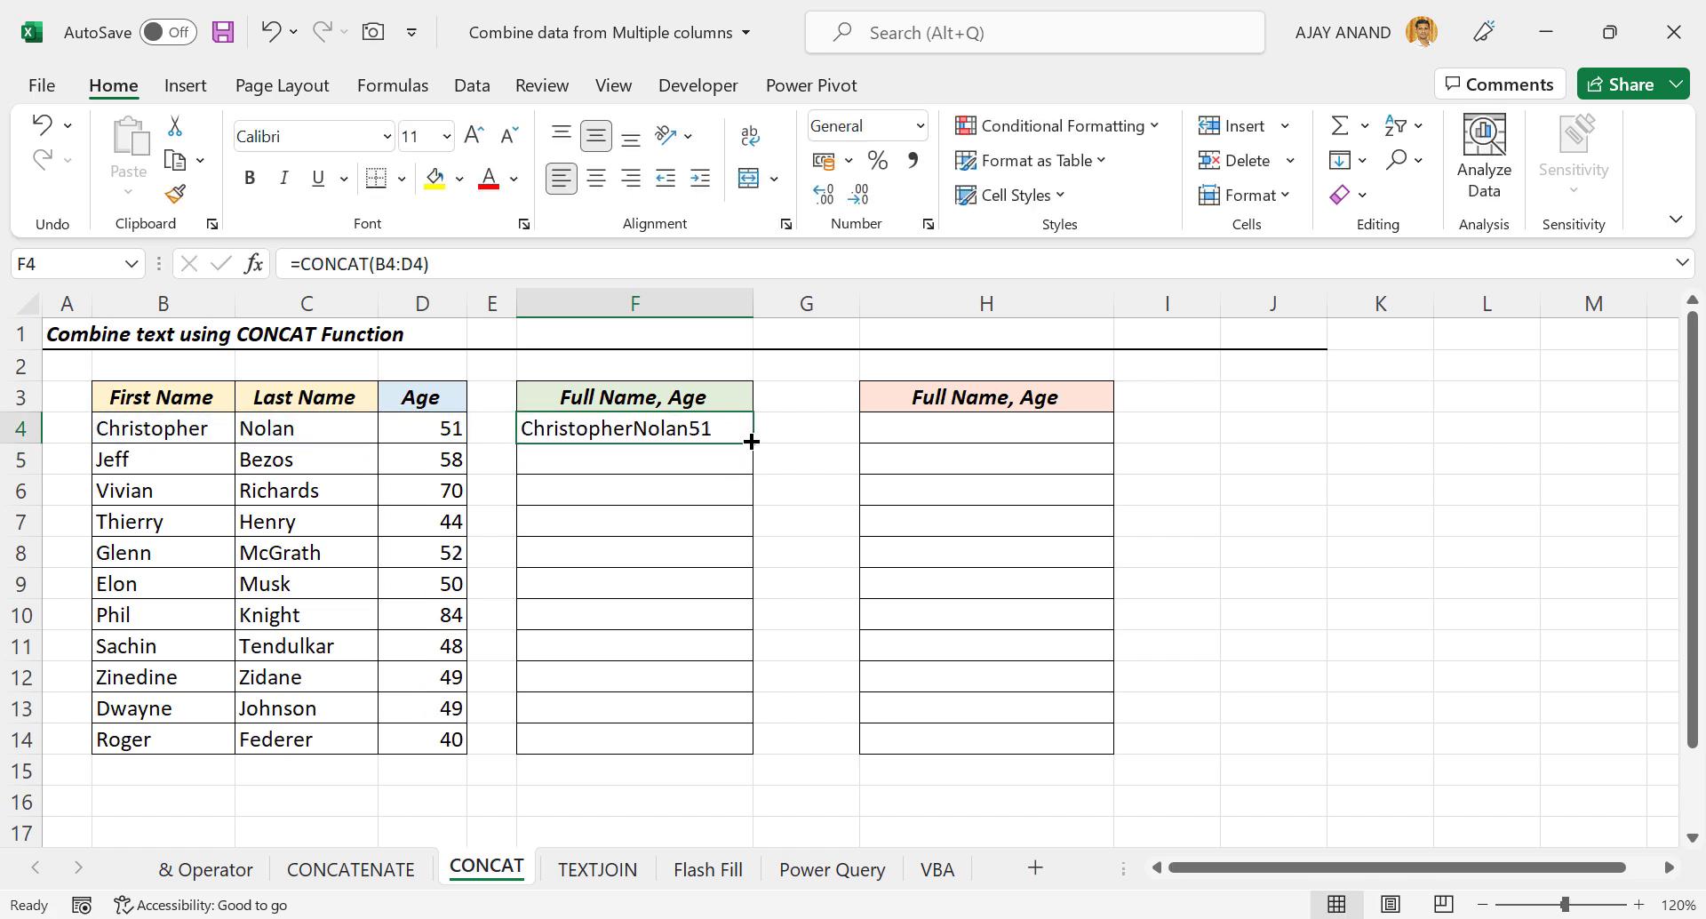
pyautogui.moveTo(751, 442); pyautogui.dragTo(758, 758)
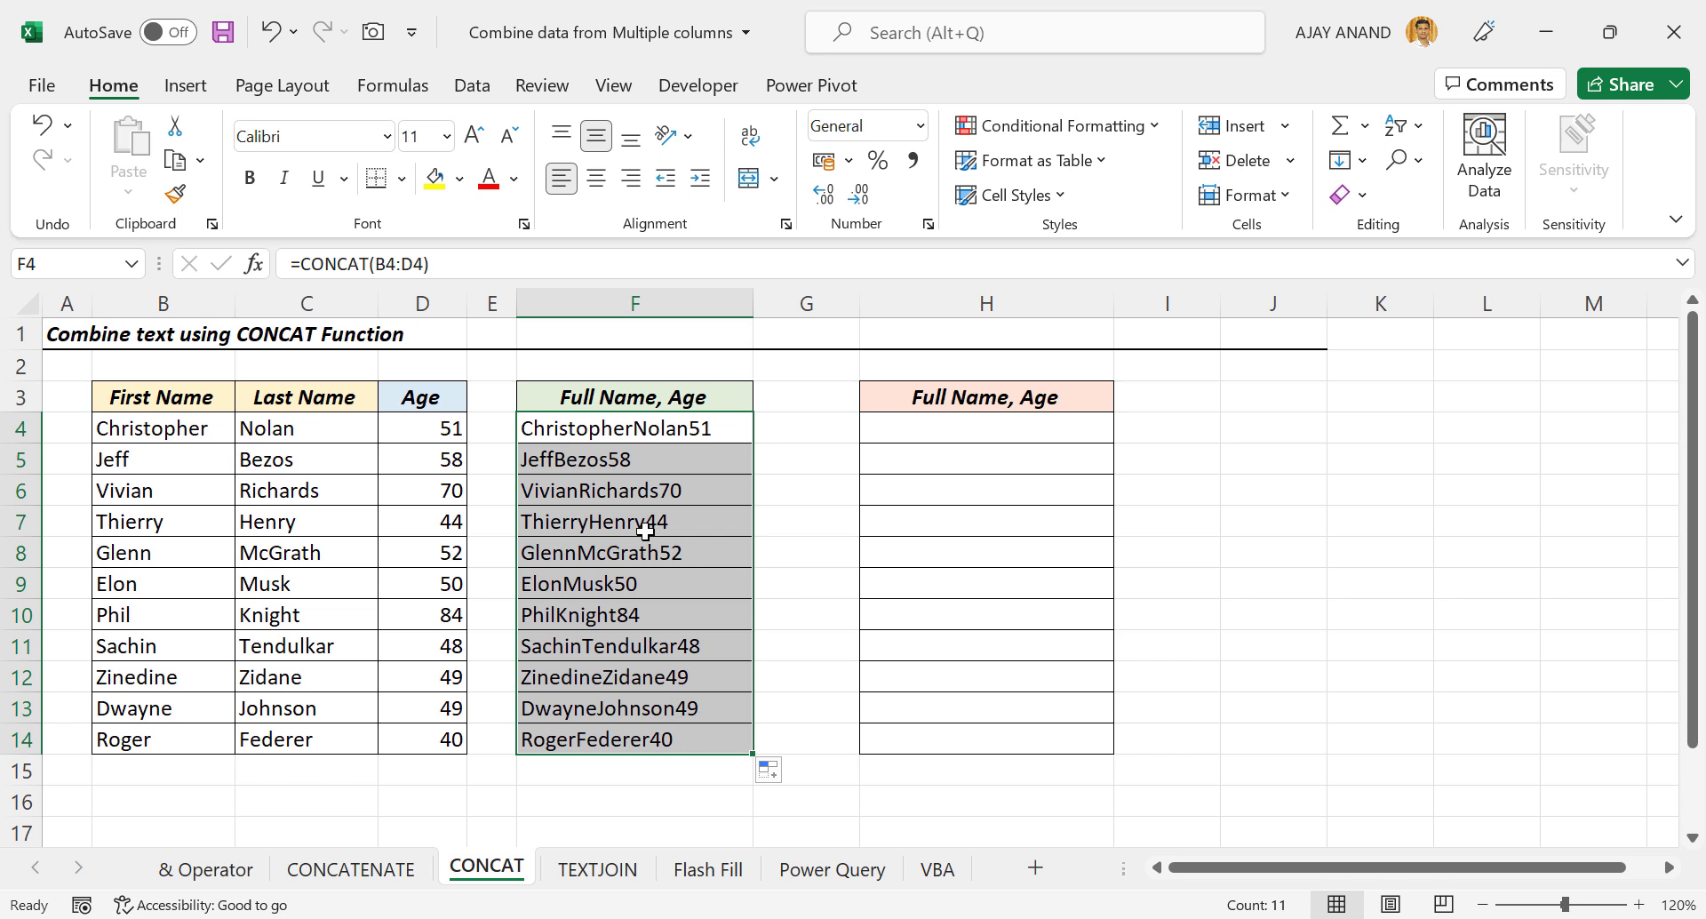
pyautogui.click(594, 430)
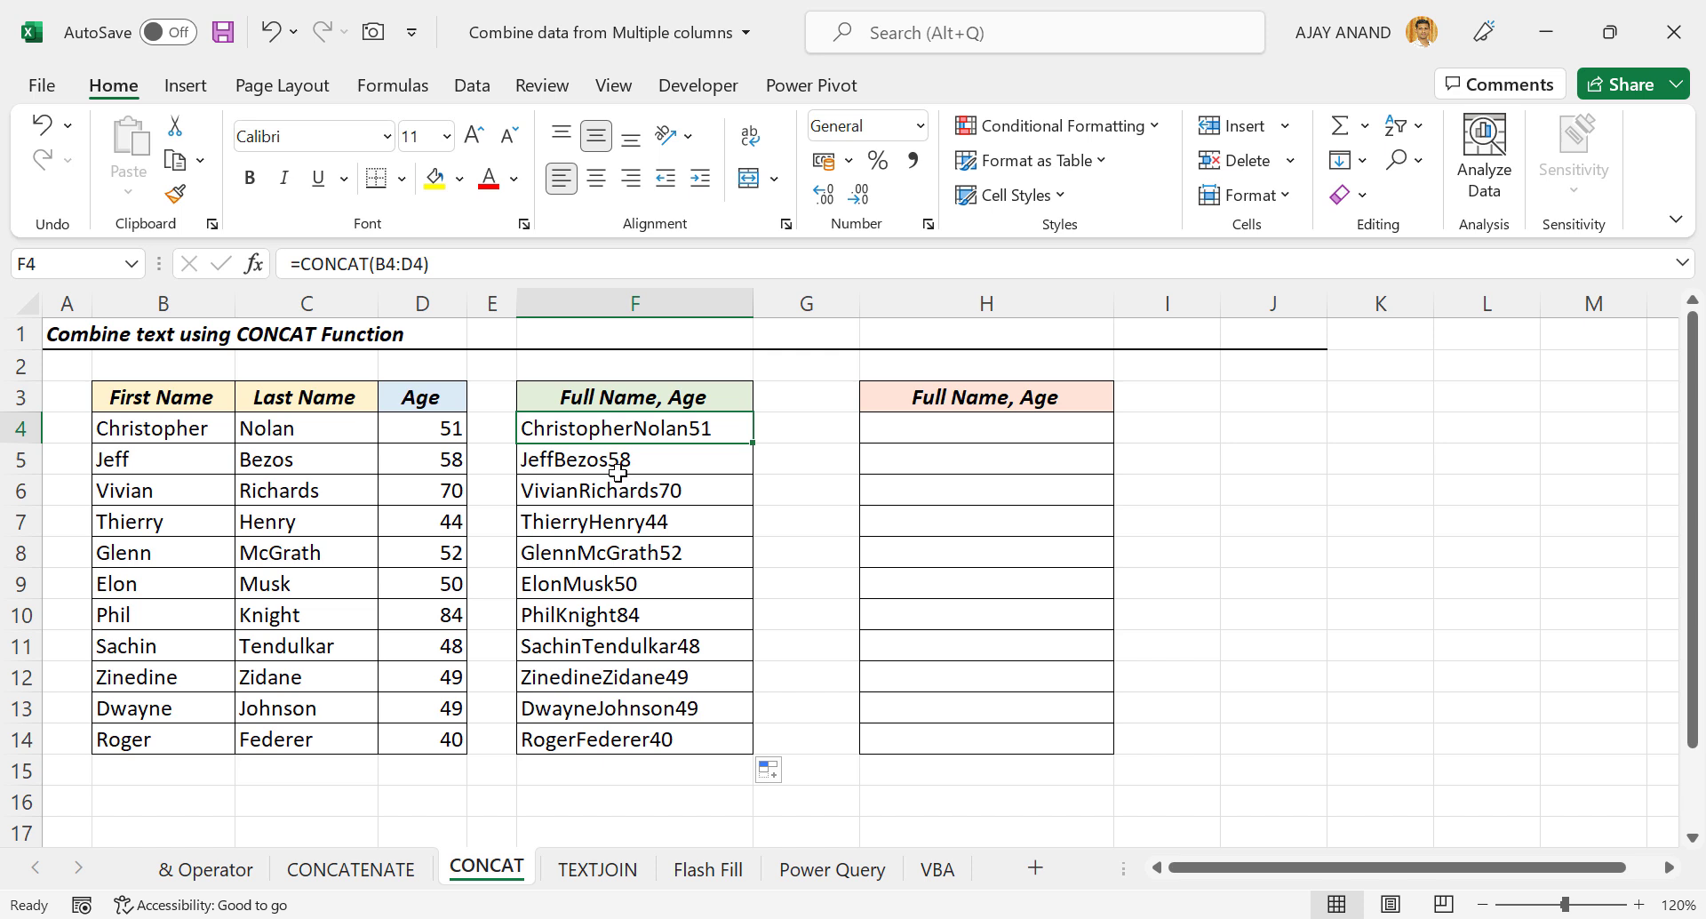
# Enter =CONCAT(B4," ",C4," ",D4) in H4.
pyautogui.click(960, 433)
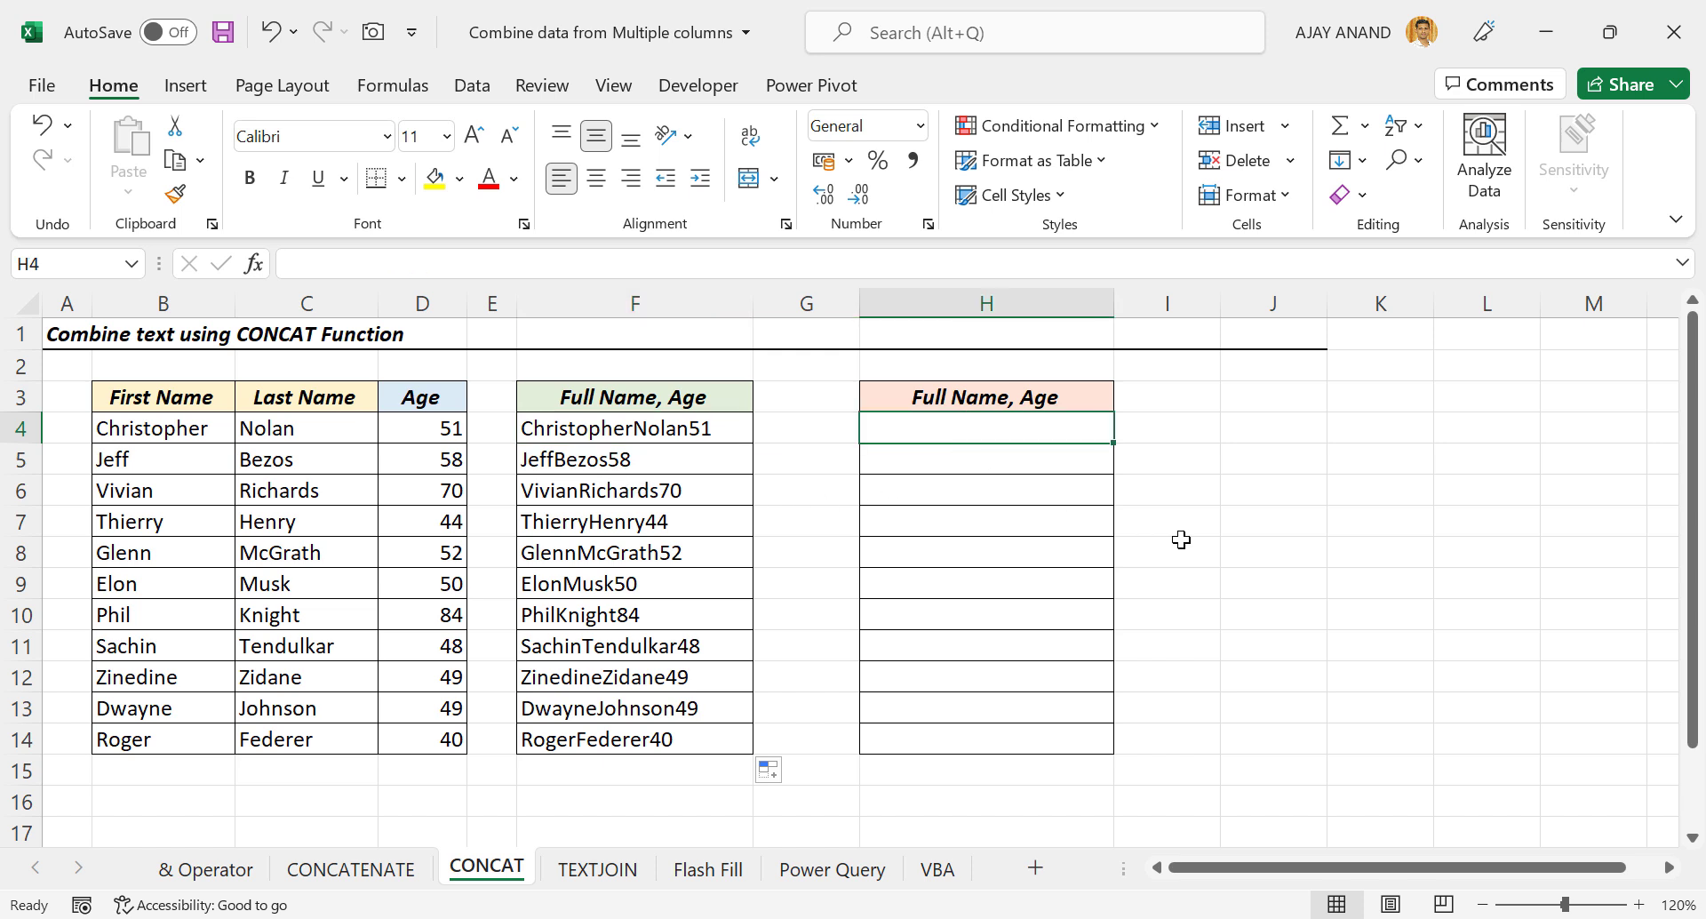
pyautogui.write('=CON')
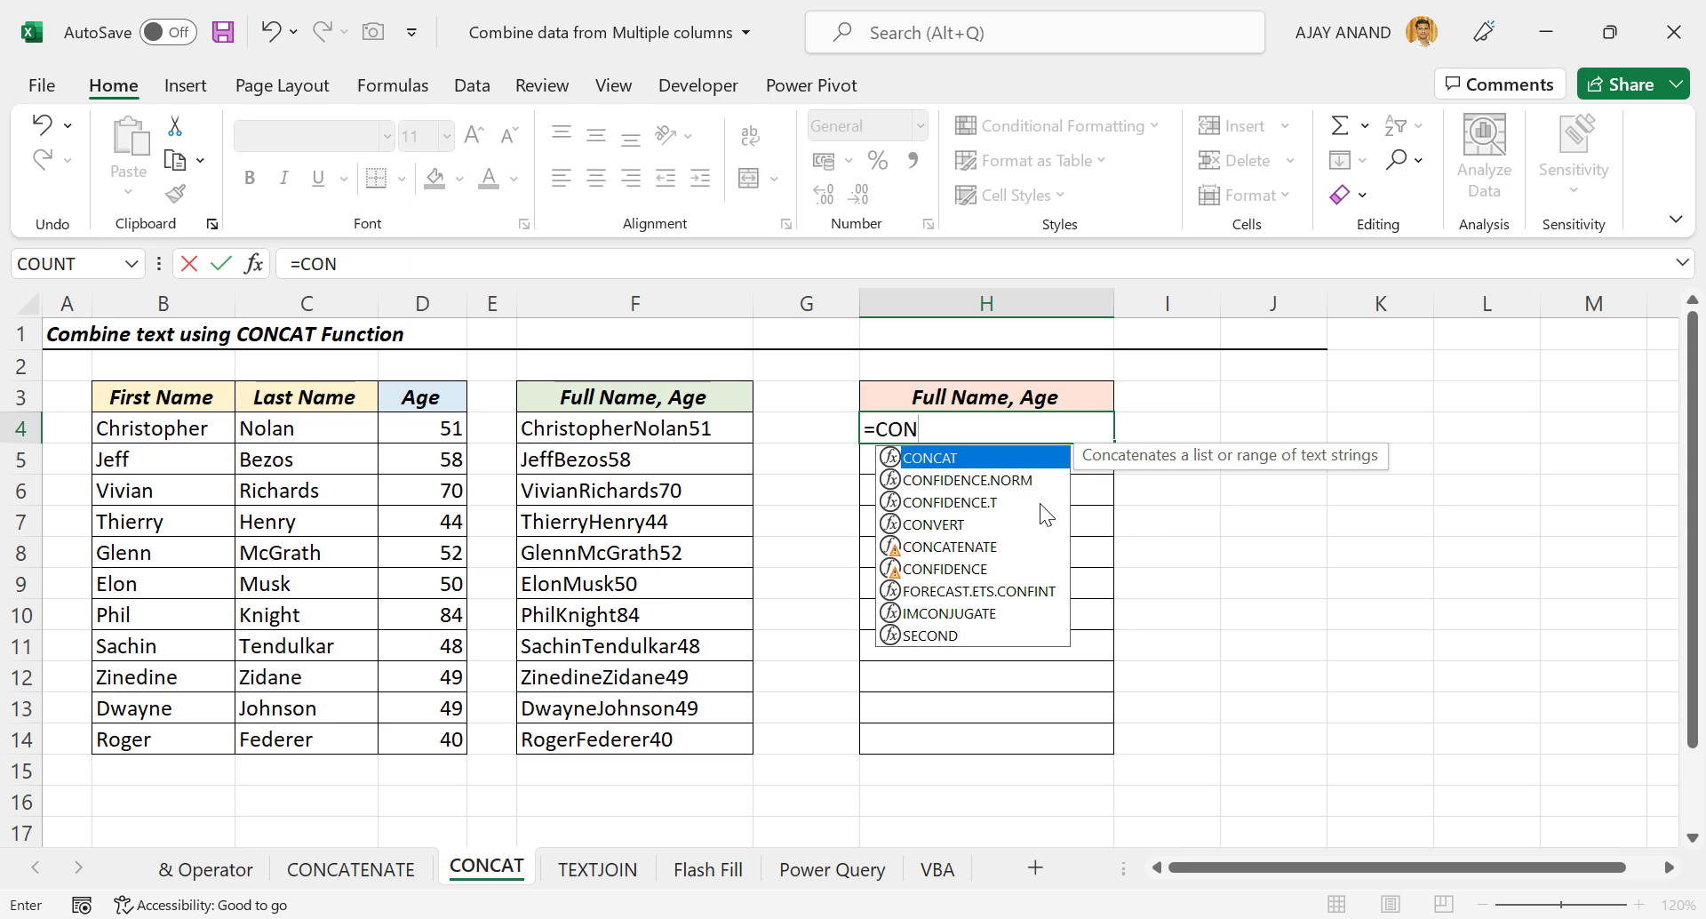
pyautogui.doubleClick(979, 457)
pyautogui.click(178, 427)
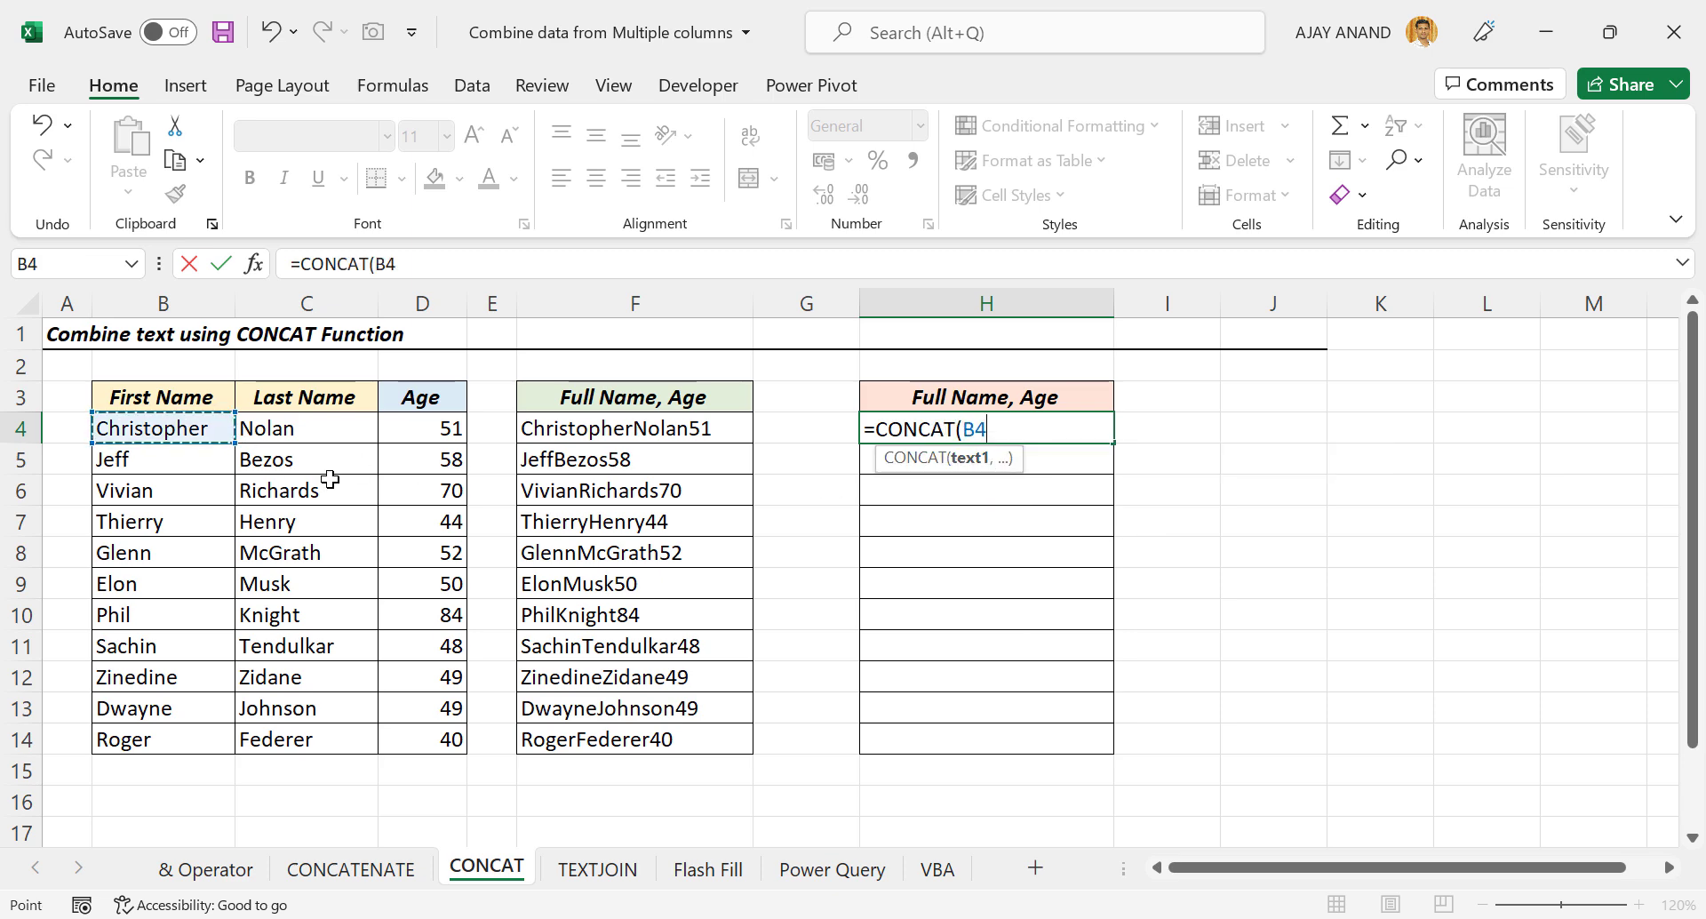
pyautogui.write(',')
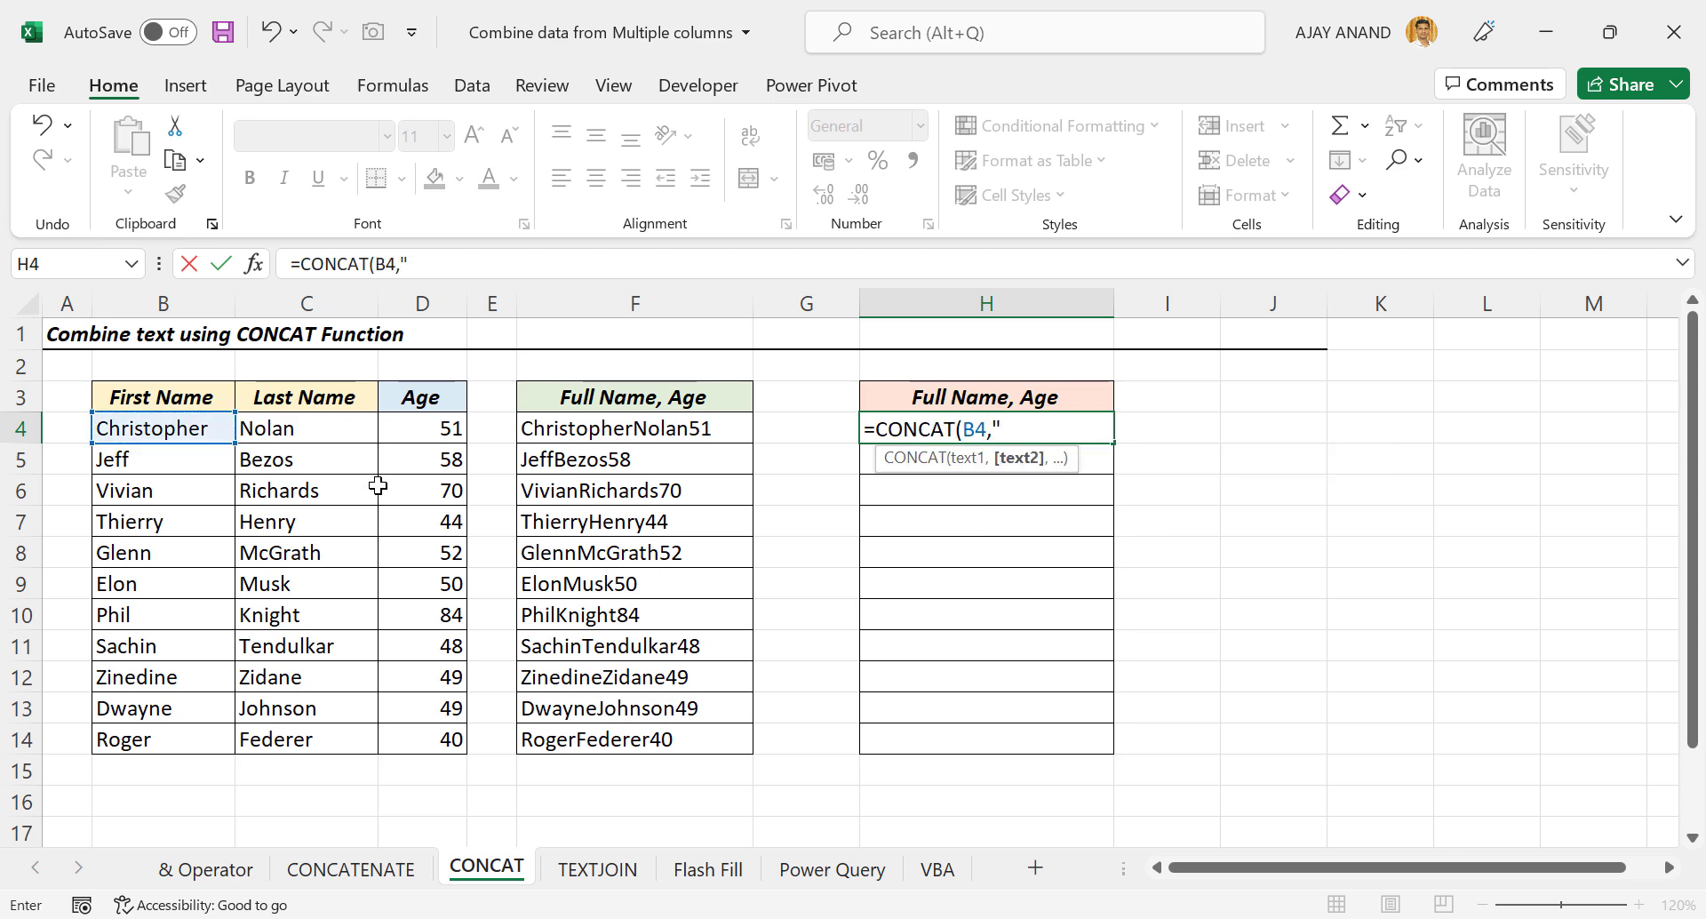
pyautogui.write('" ",')
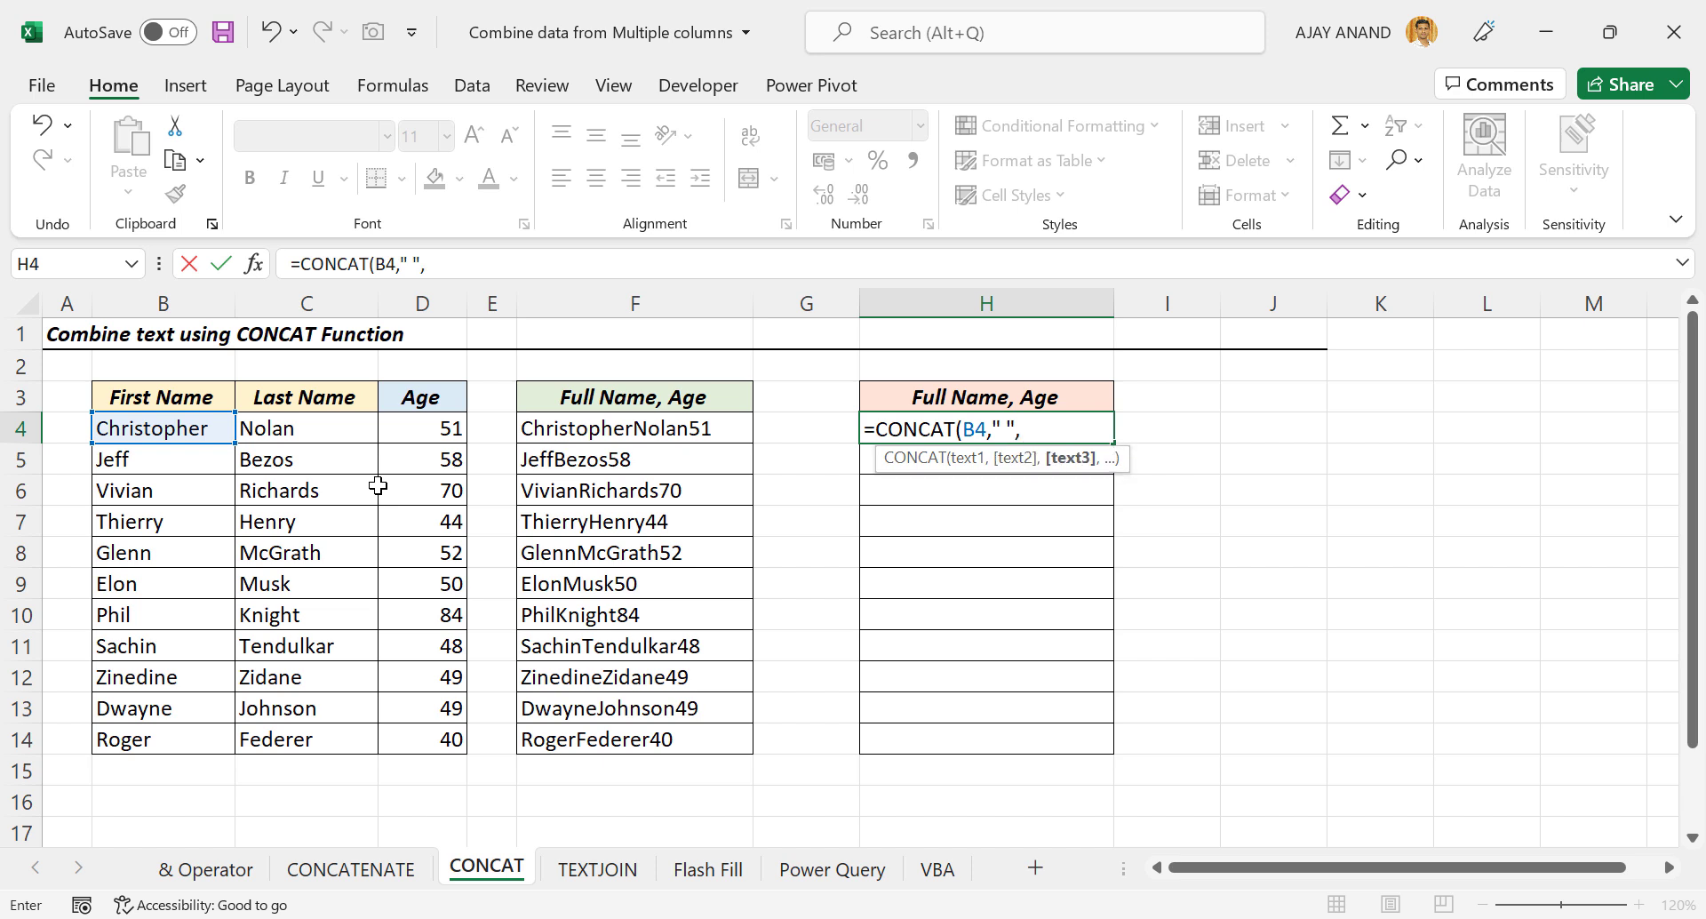
pyautogui.click(321, 432)
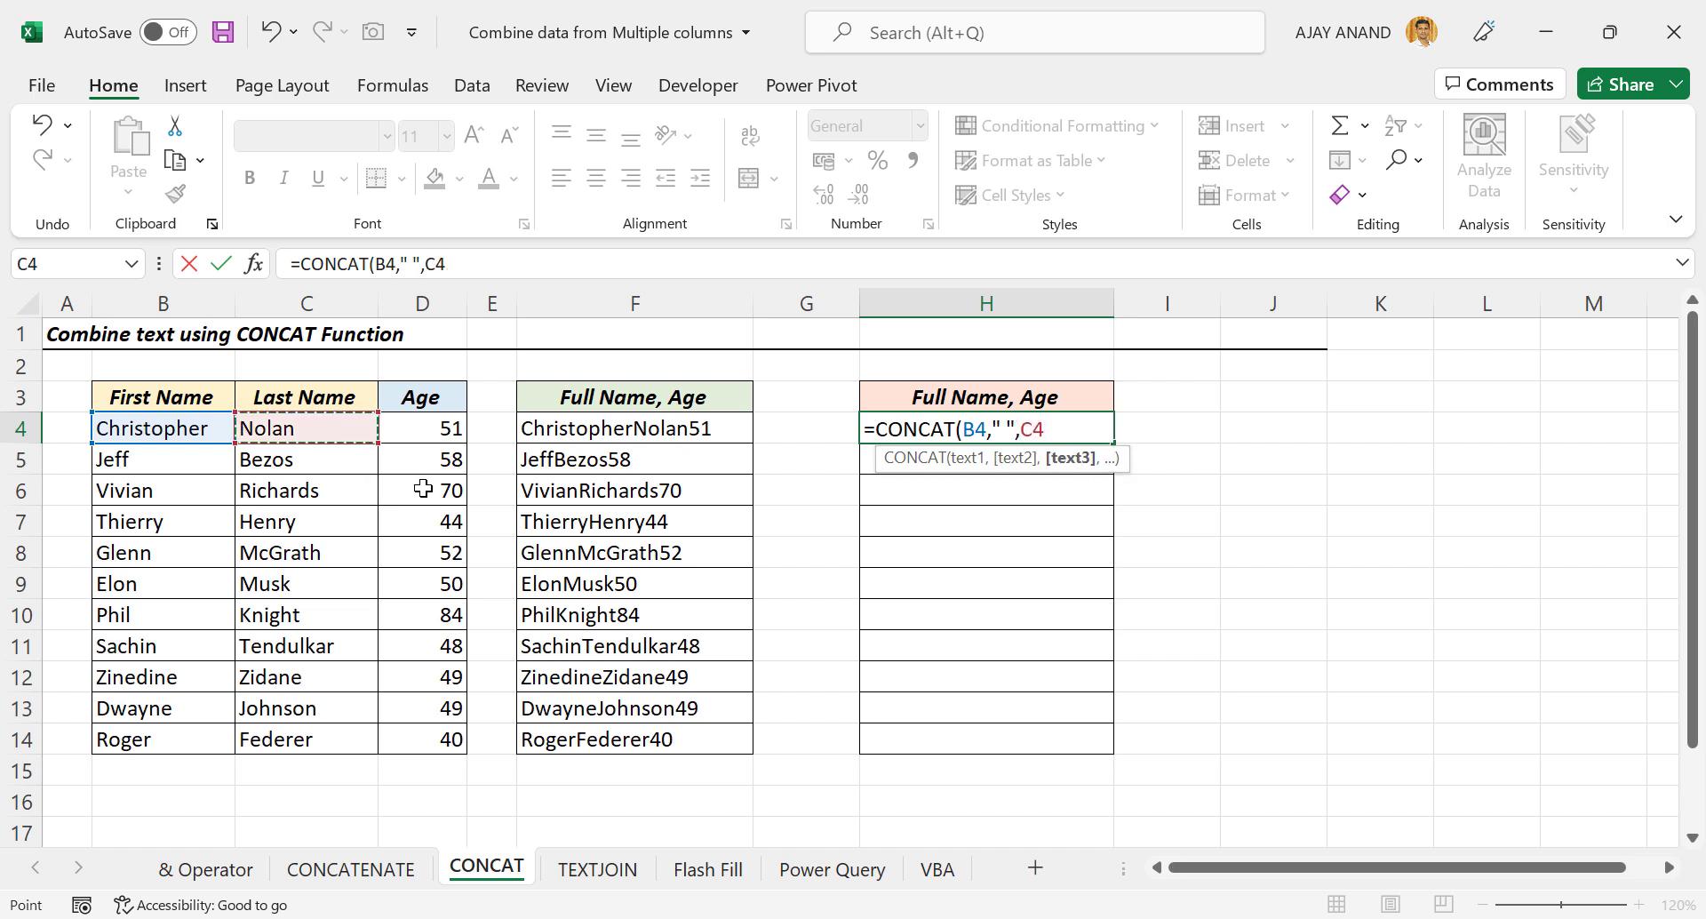
pyautogui.write(',')
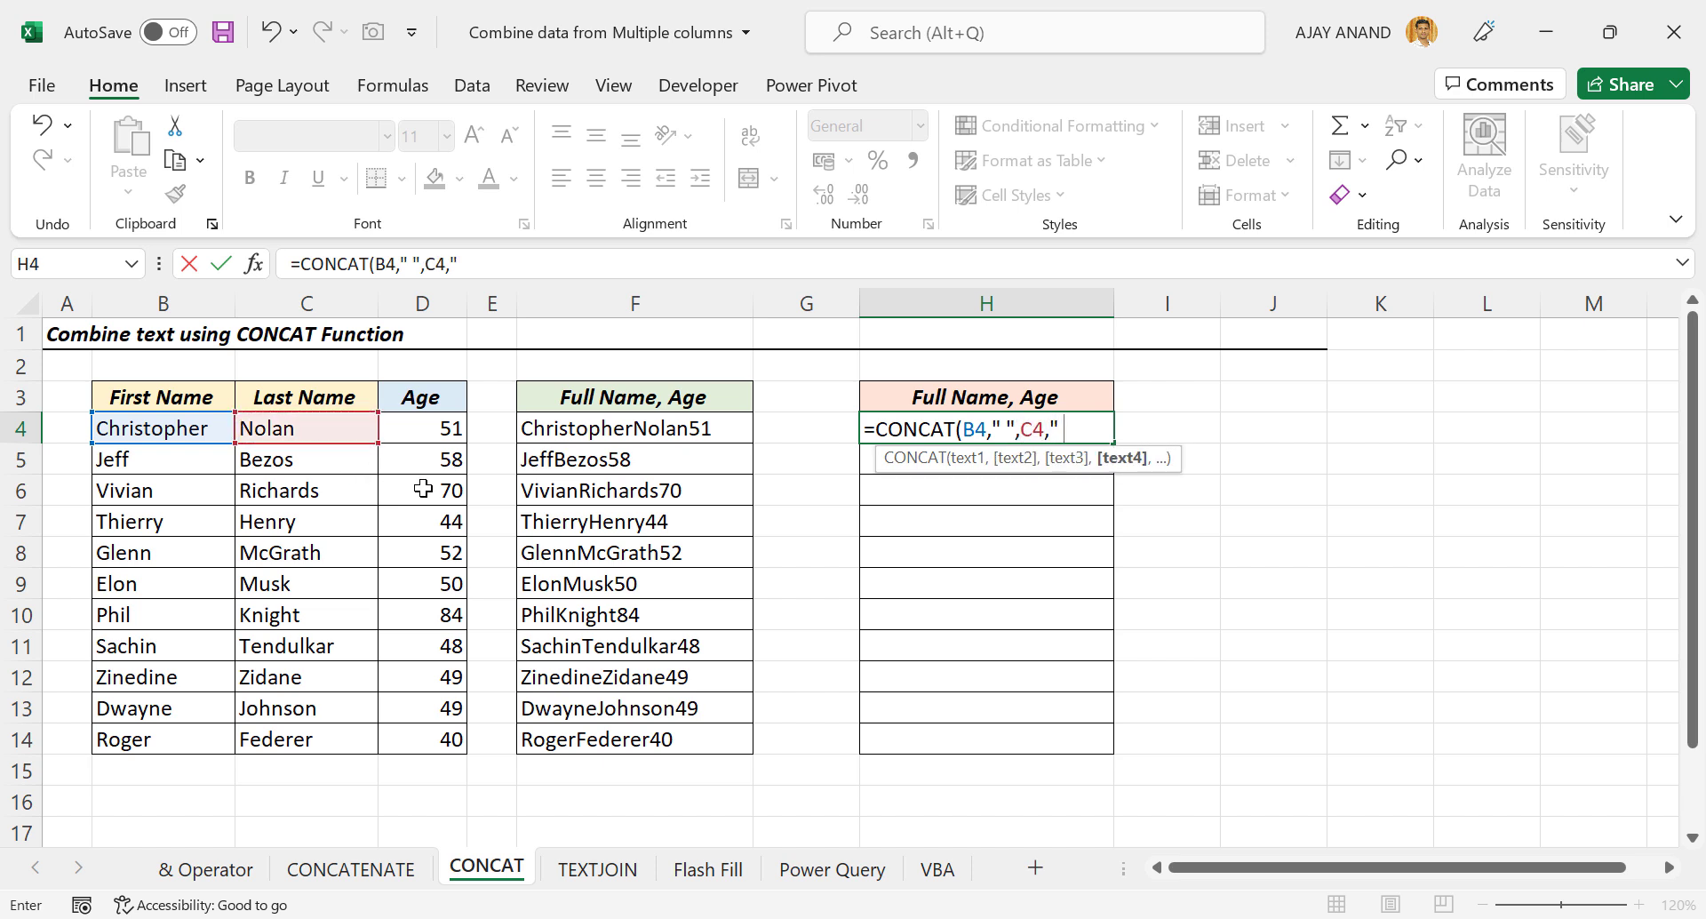
pyautogui.write('" ",')
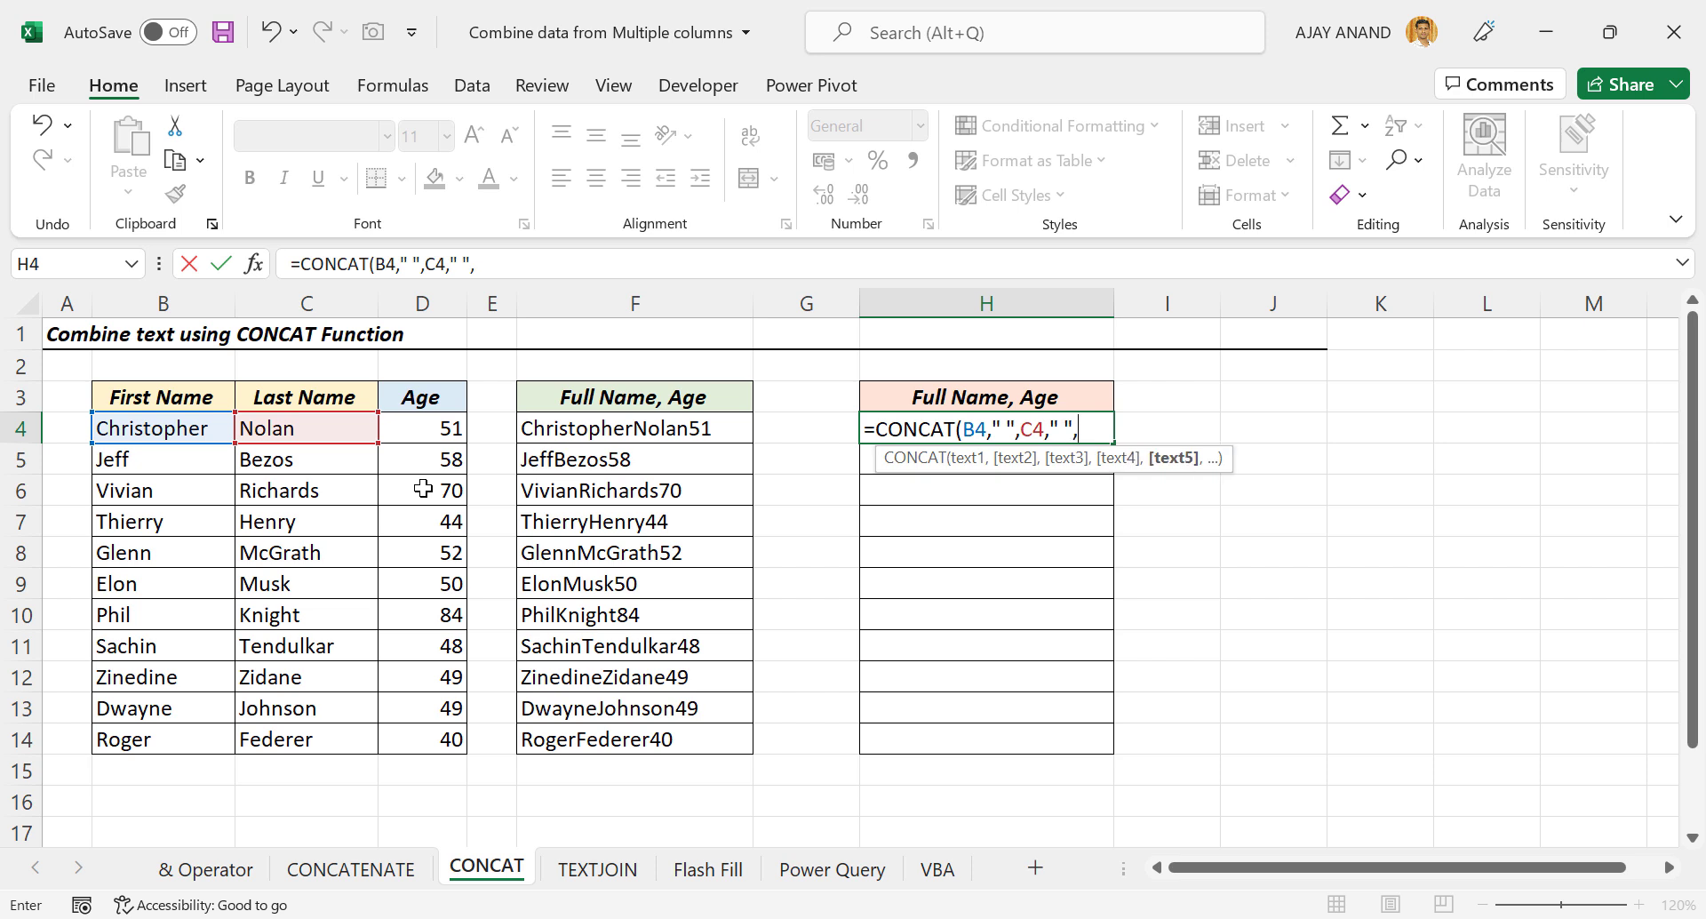
pyautogui.click(419, 430)
pyautogui.press('Return')
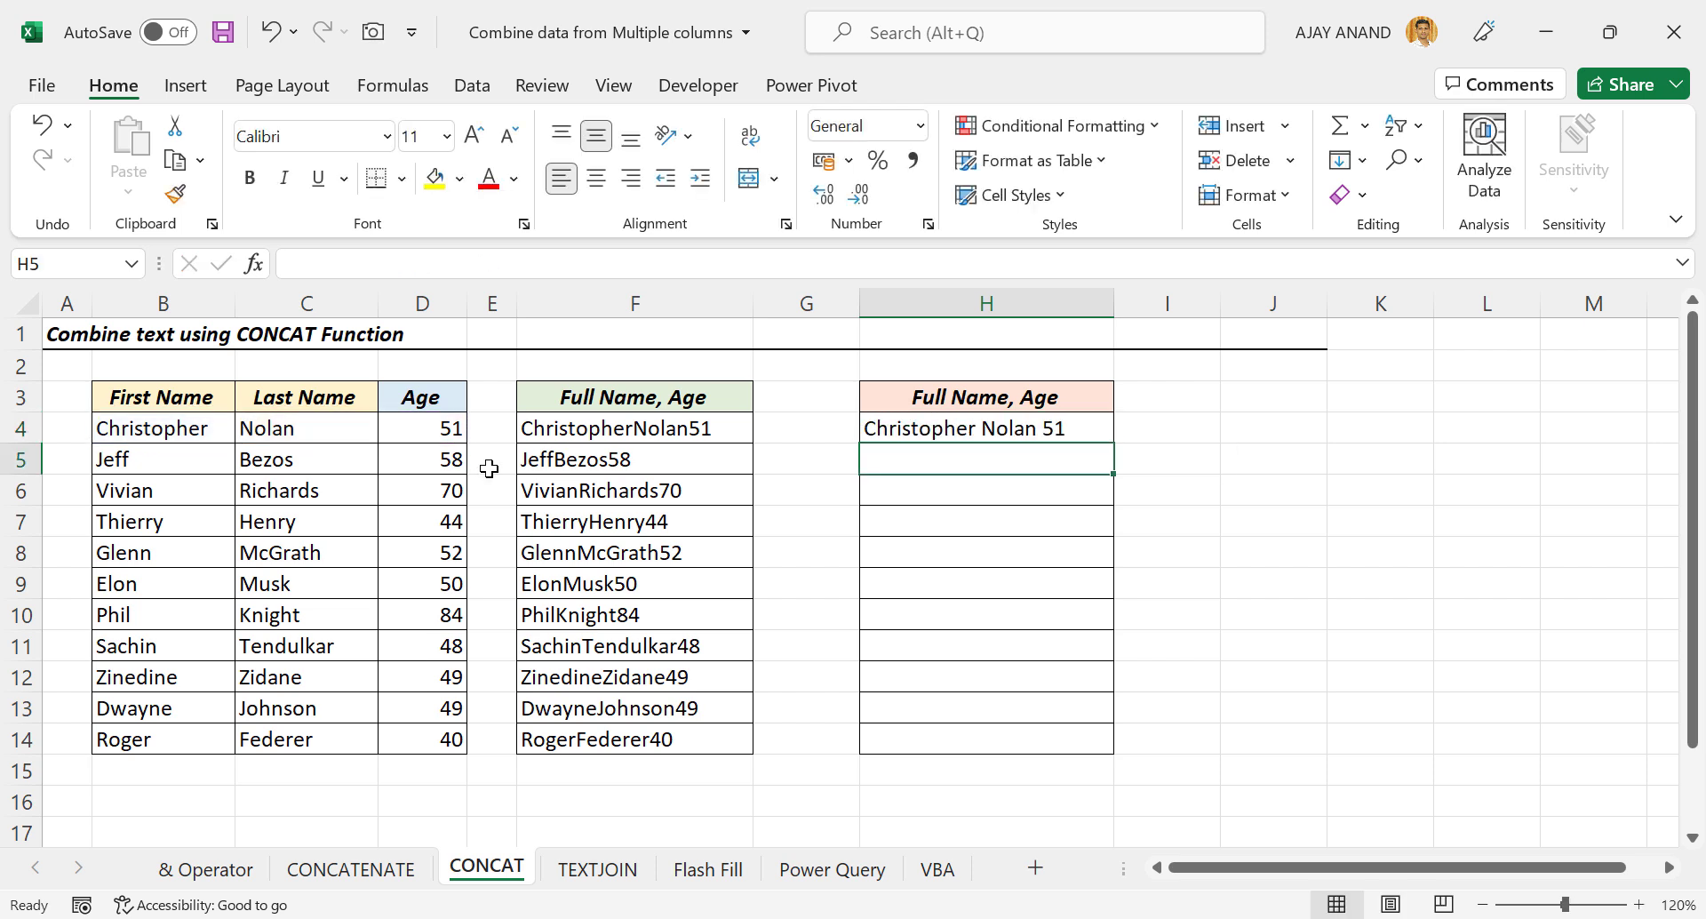
# Fill the H4 formula down to H14 and go to the TEXTJOIN sheet.
pyautogui.click(1072, 429)
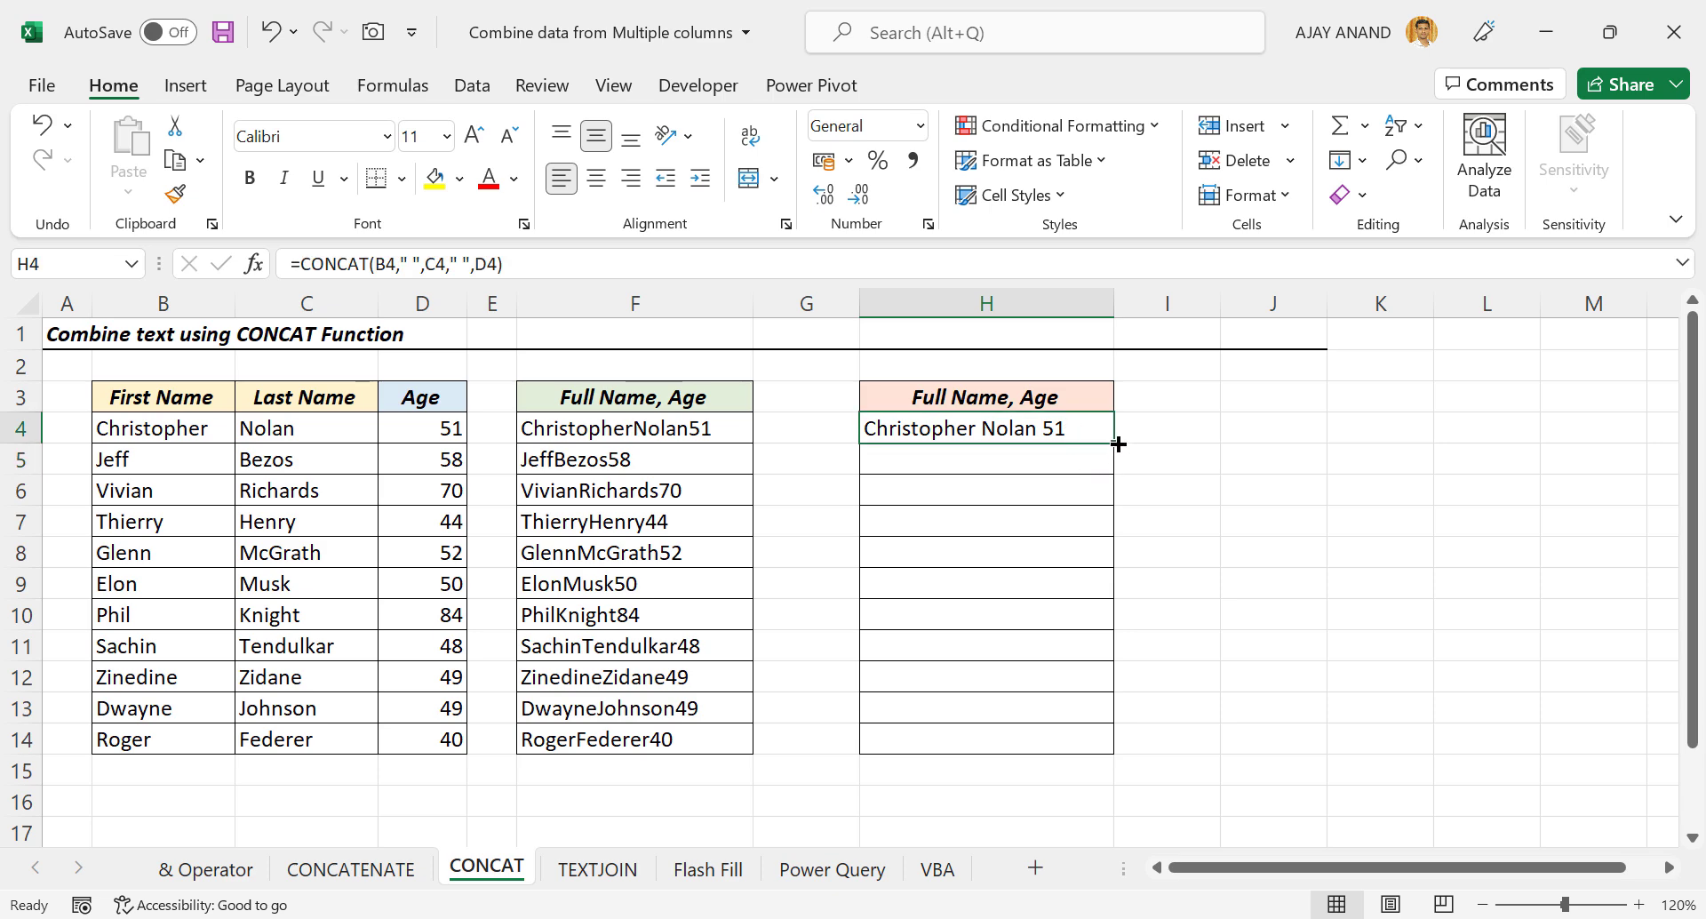
pyautogui.moveTo(1118, 444); pyautogui.dragTo(1106, 756)
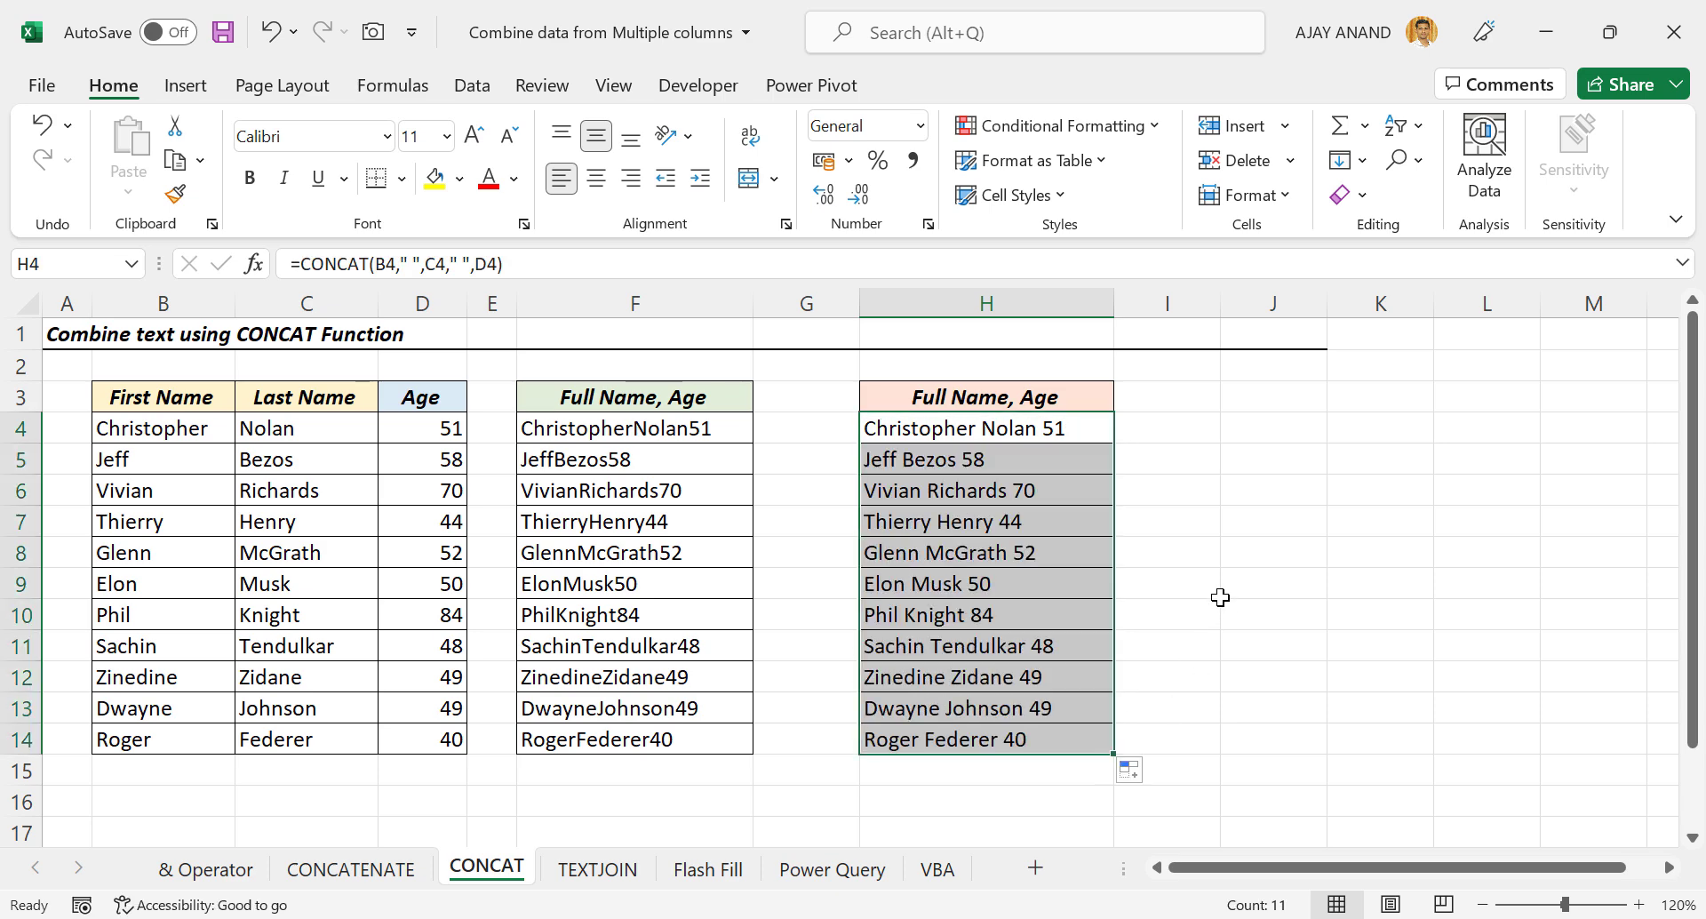
pyautogui.click(596, 869)
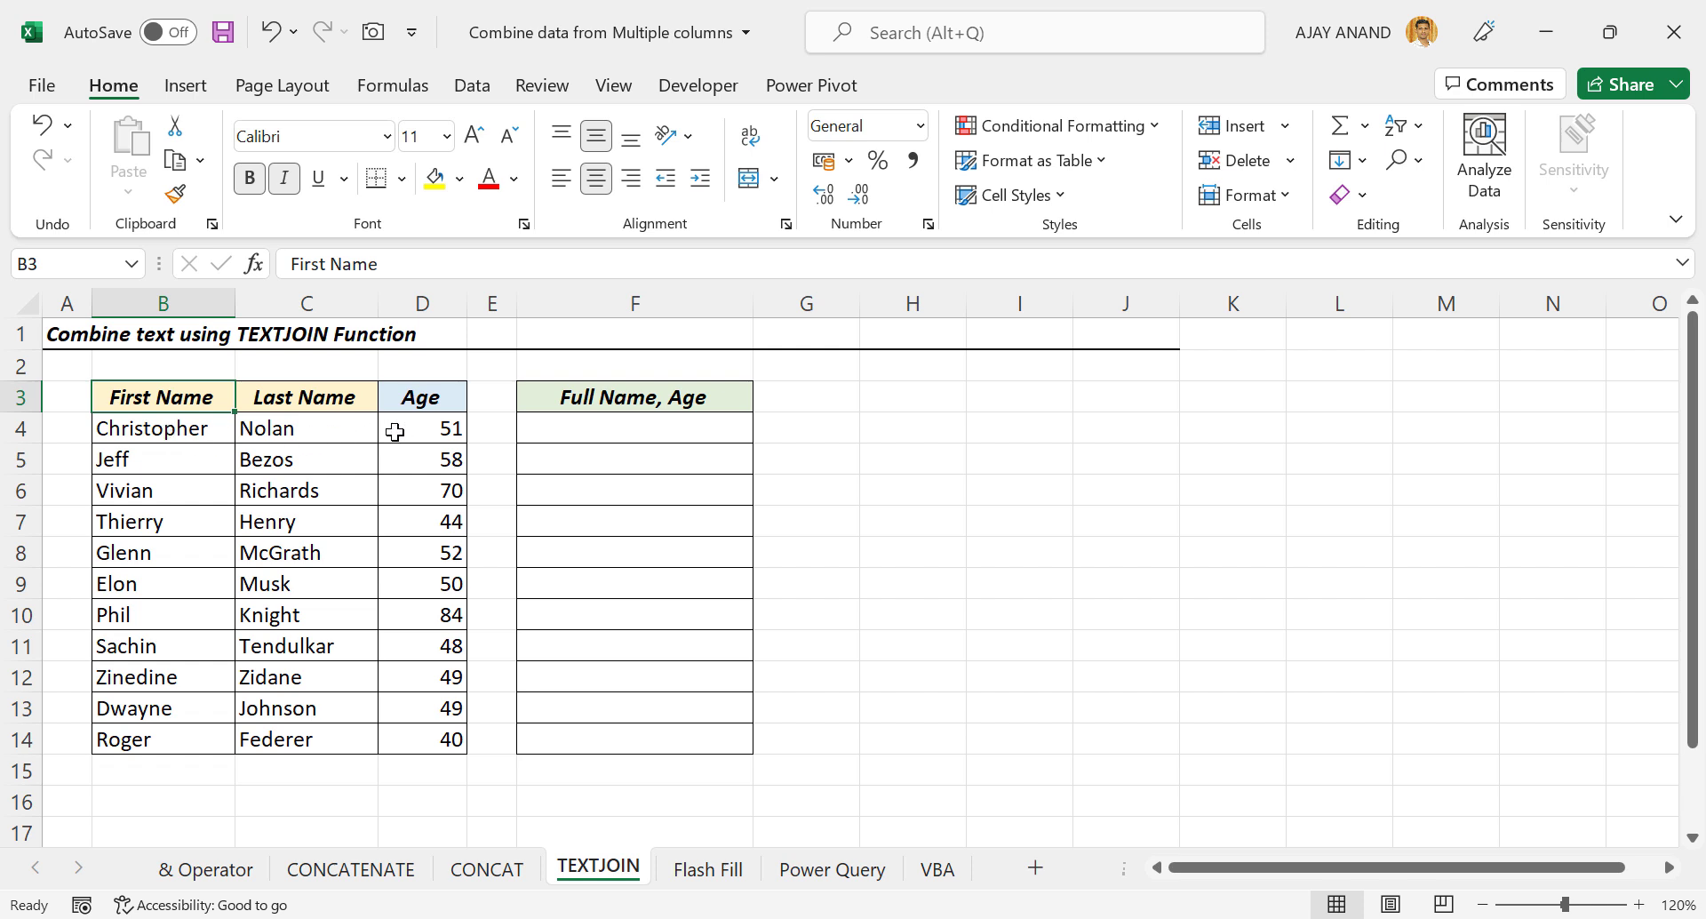
# Enter =TEXTJOIN(" ",TRUE,B4:D4) in F4 and fill it down to F14.
pyautogui.click(619, 433)
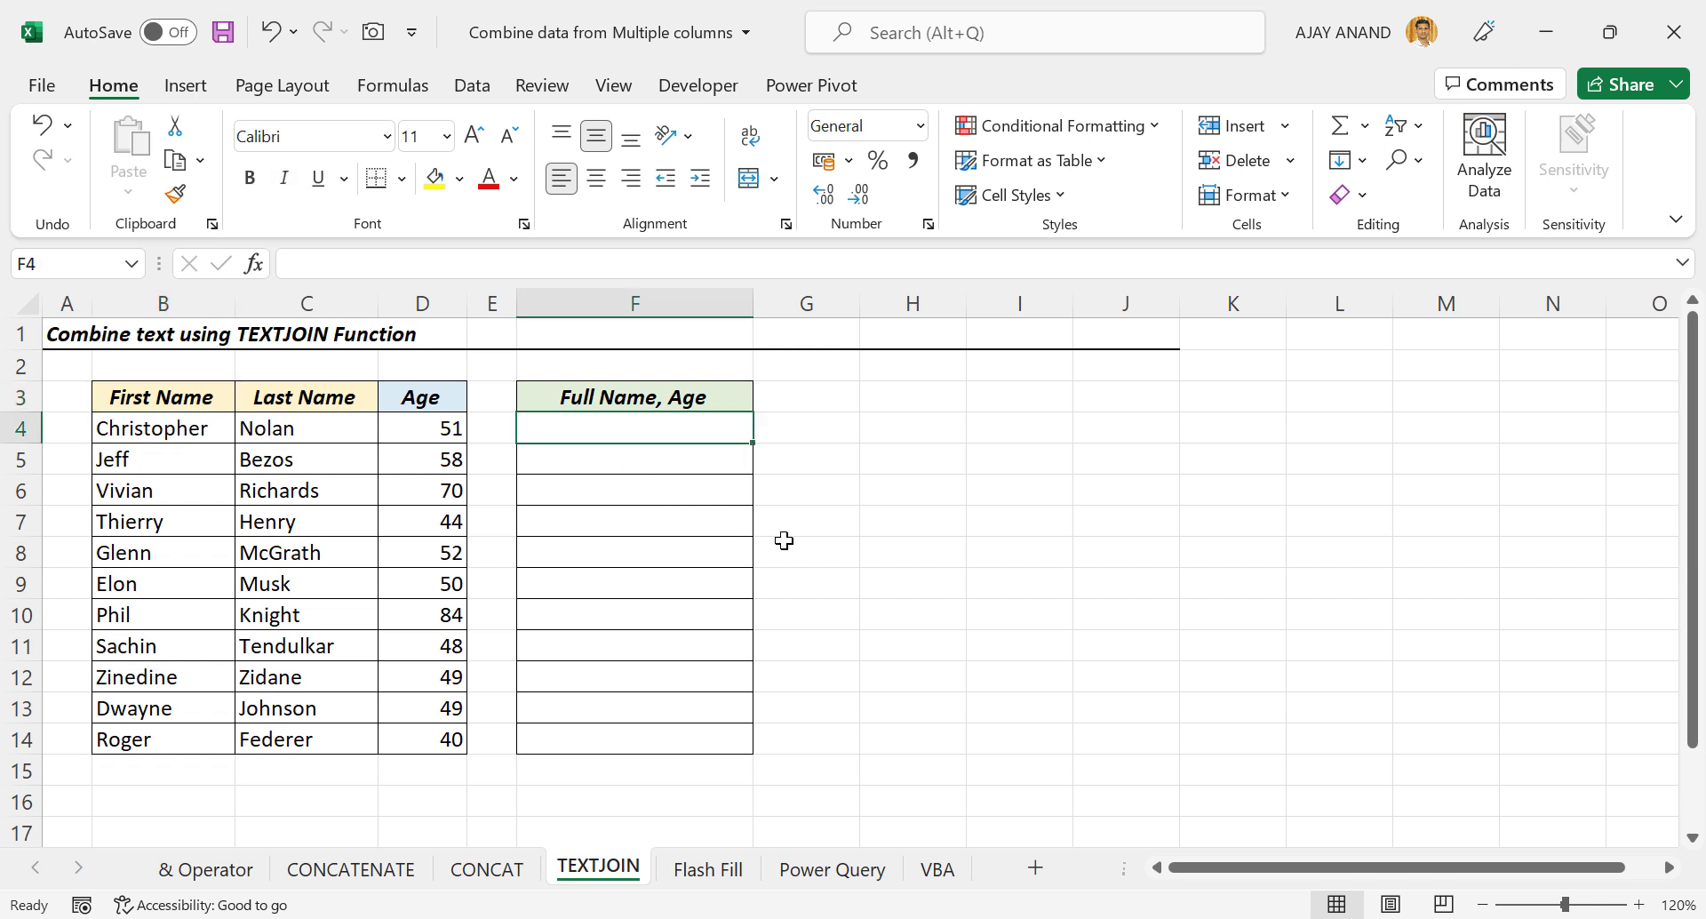
pyautogui.write('=TE')
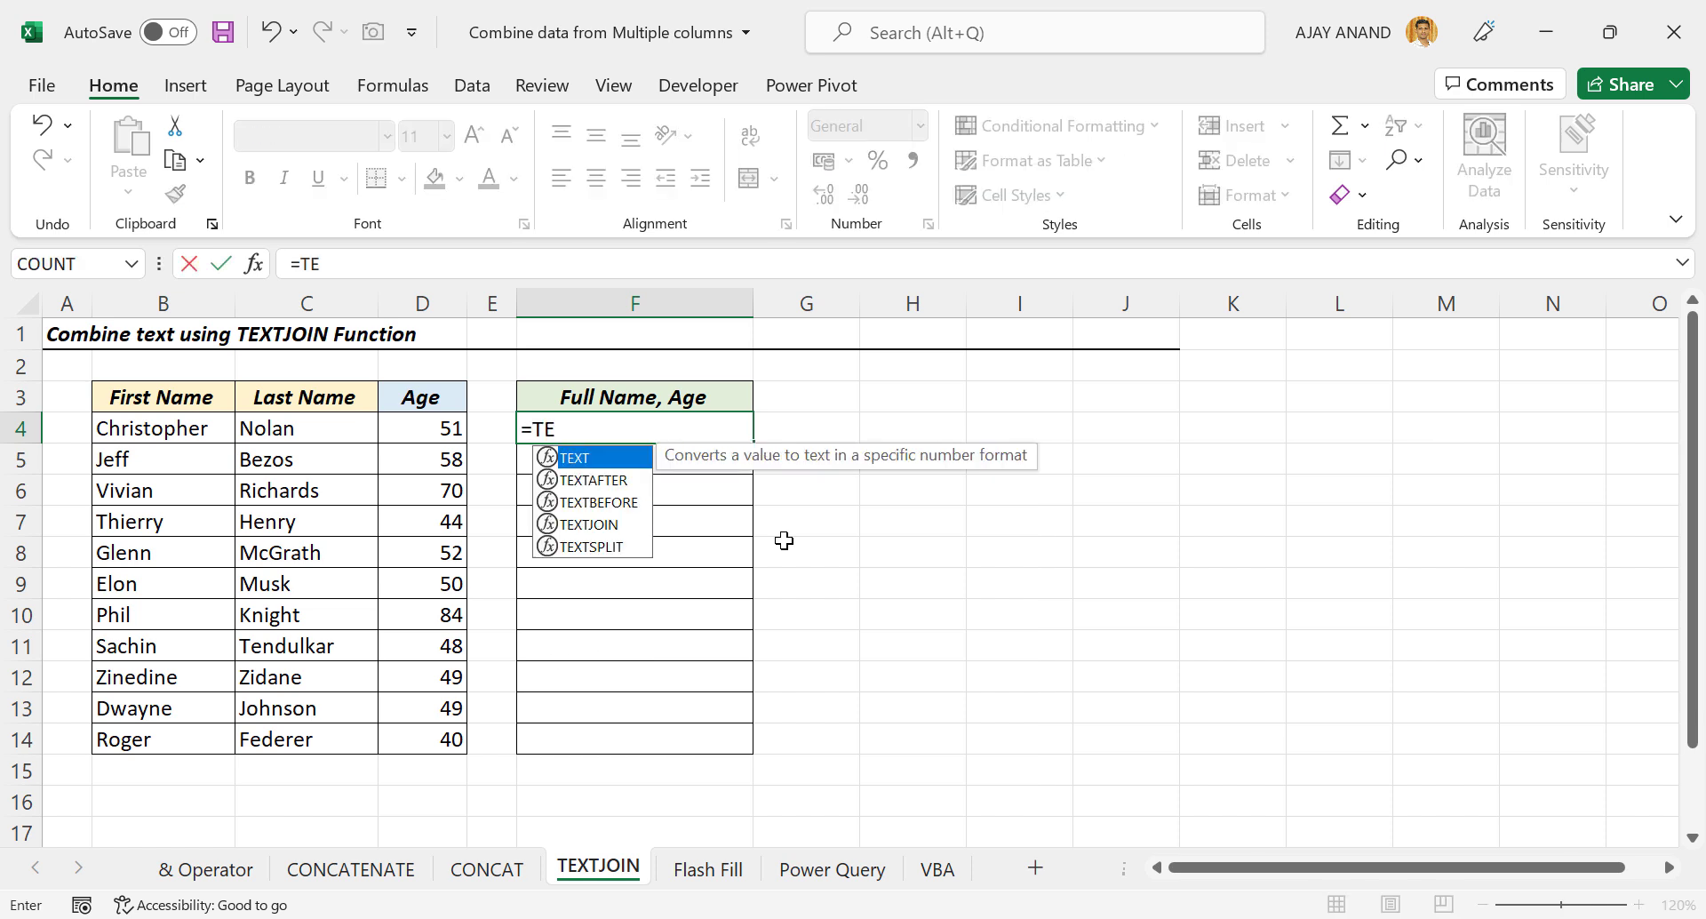
pyautogui.write('XTJ')
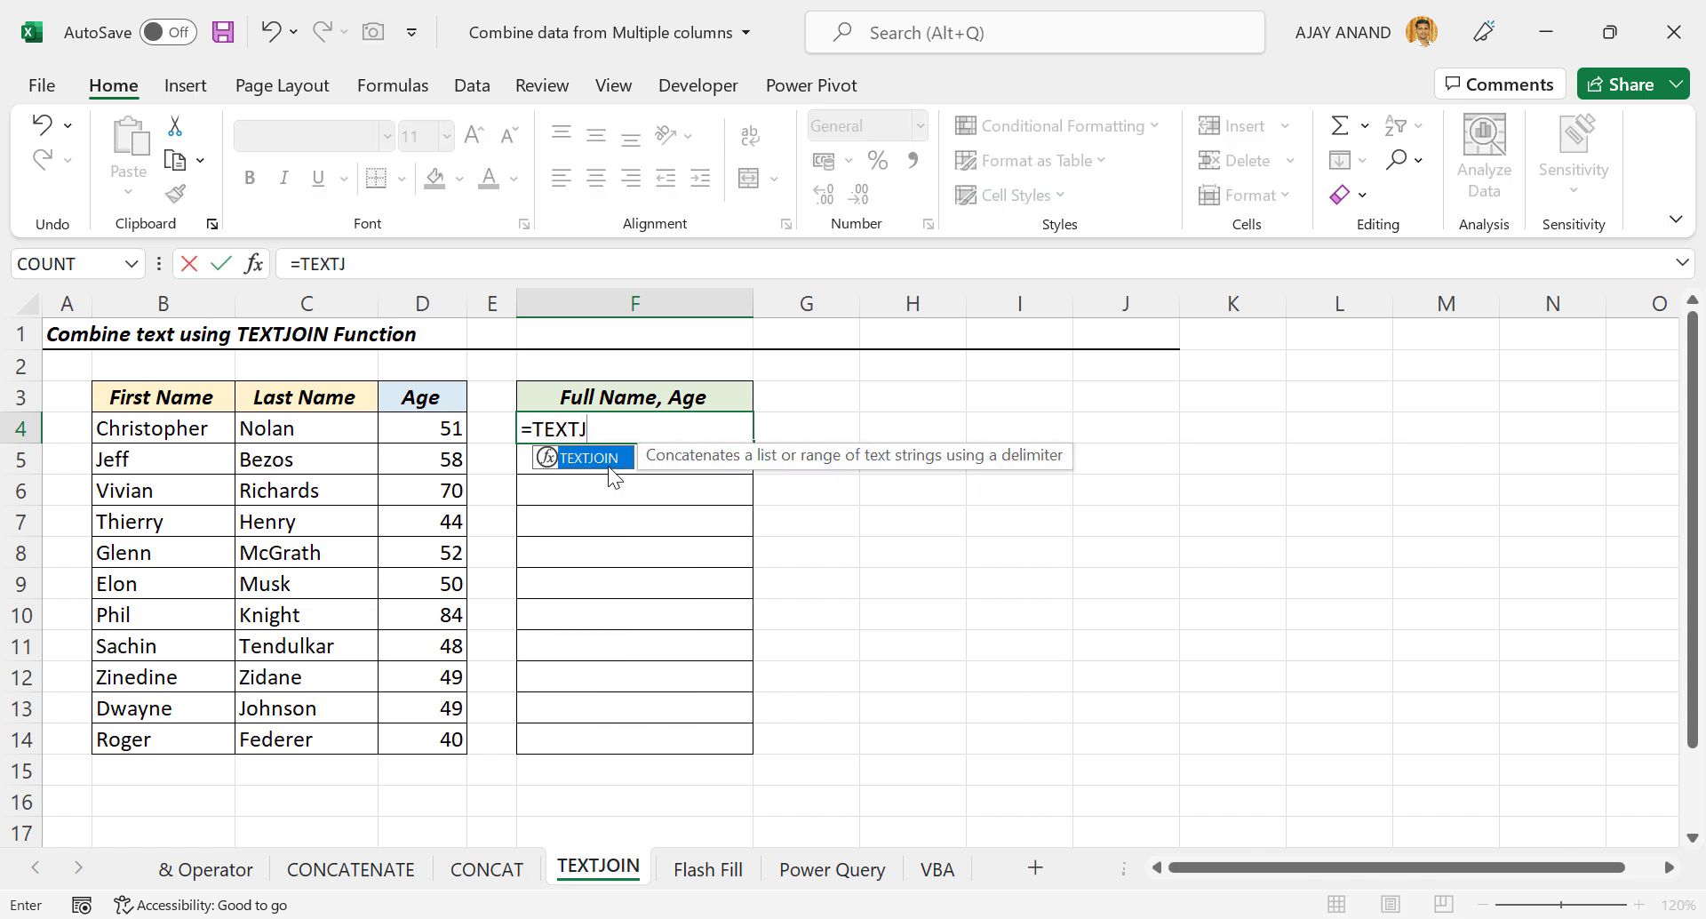
pyautogui.press('Tab')
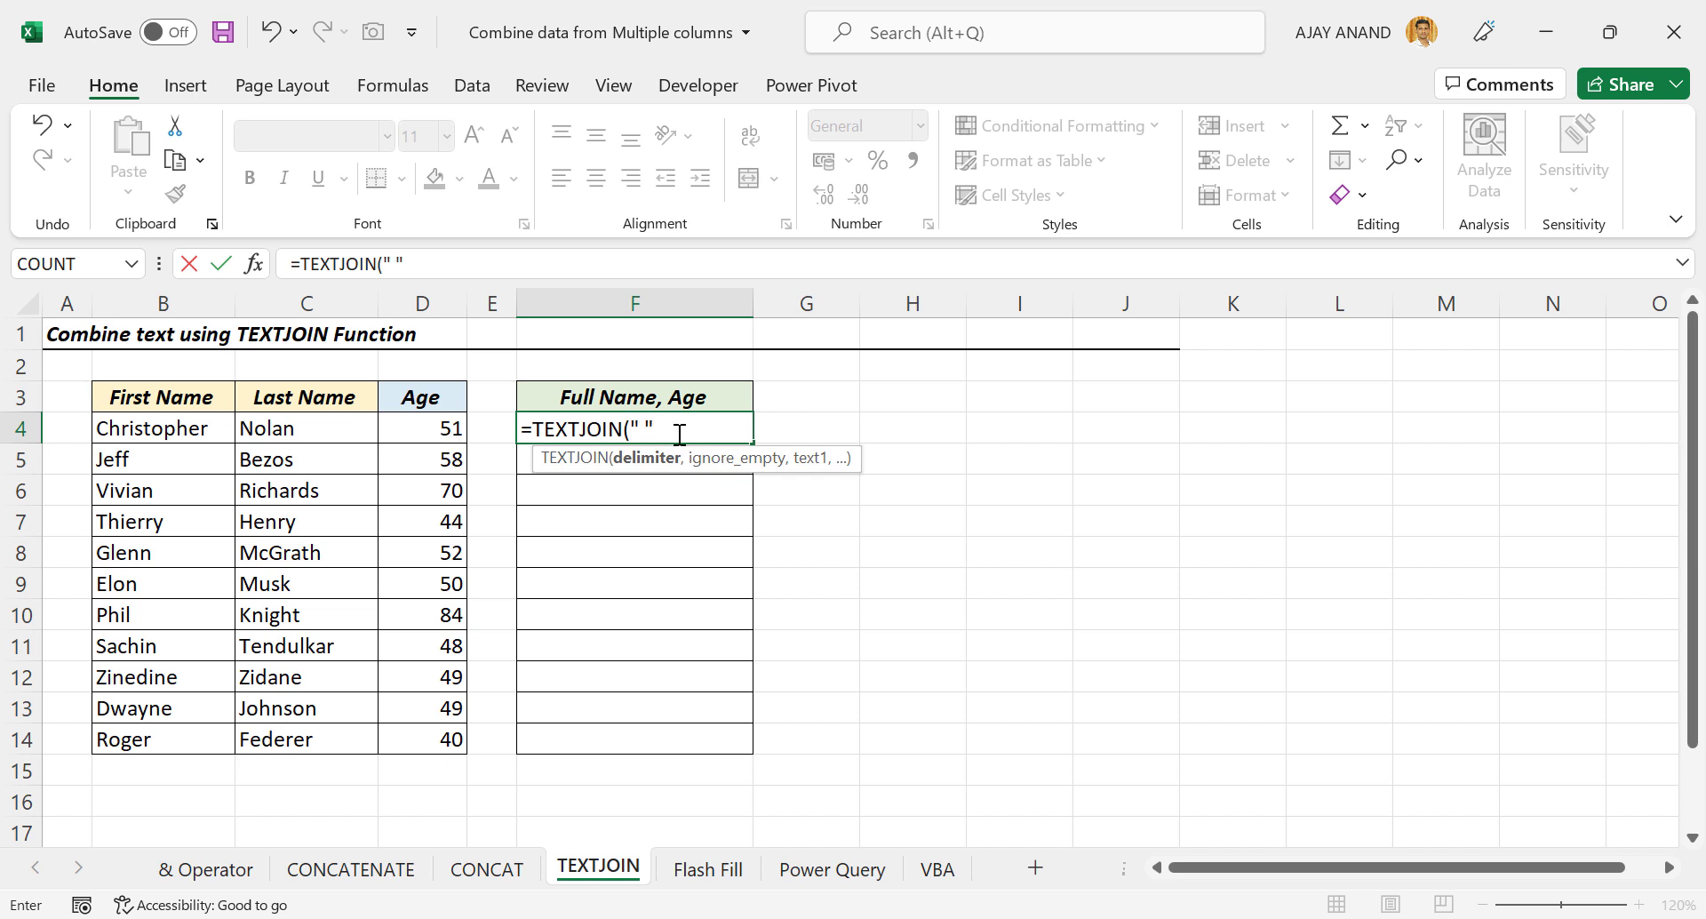
pyautogui.write(',')
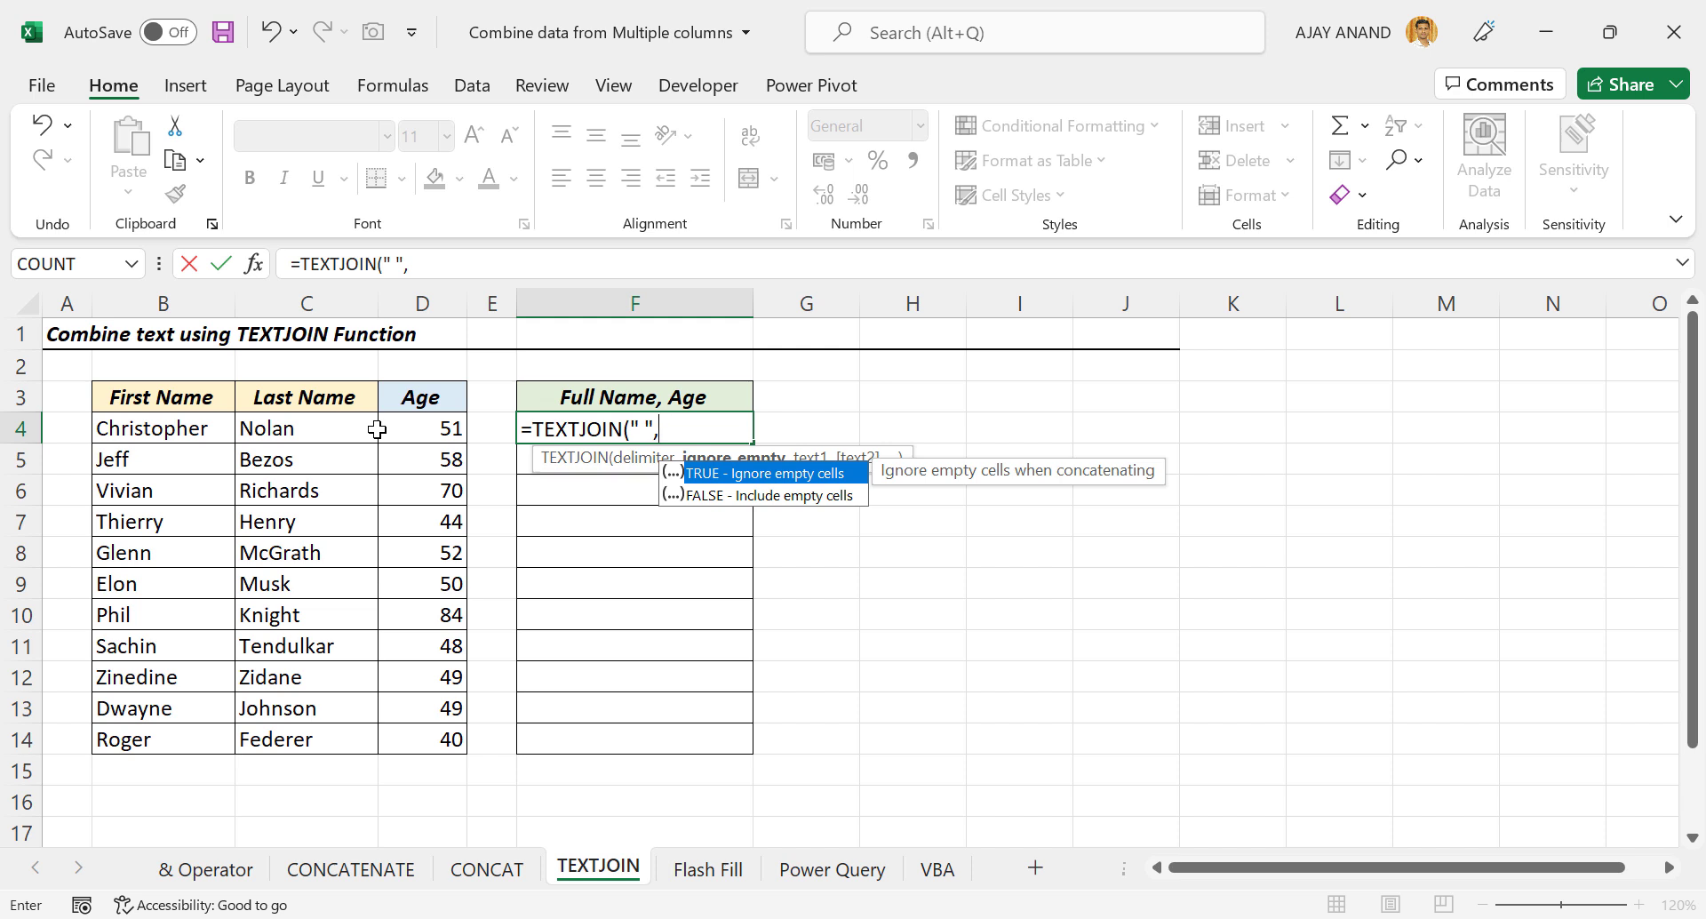
pyautogui.doubleClick(751, 477)
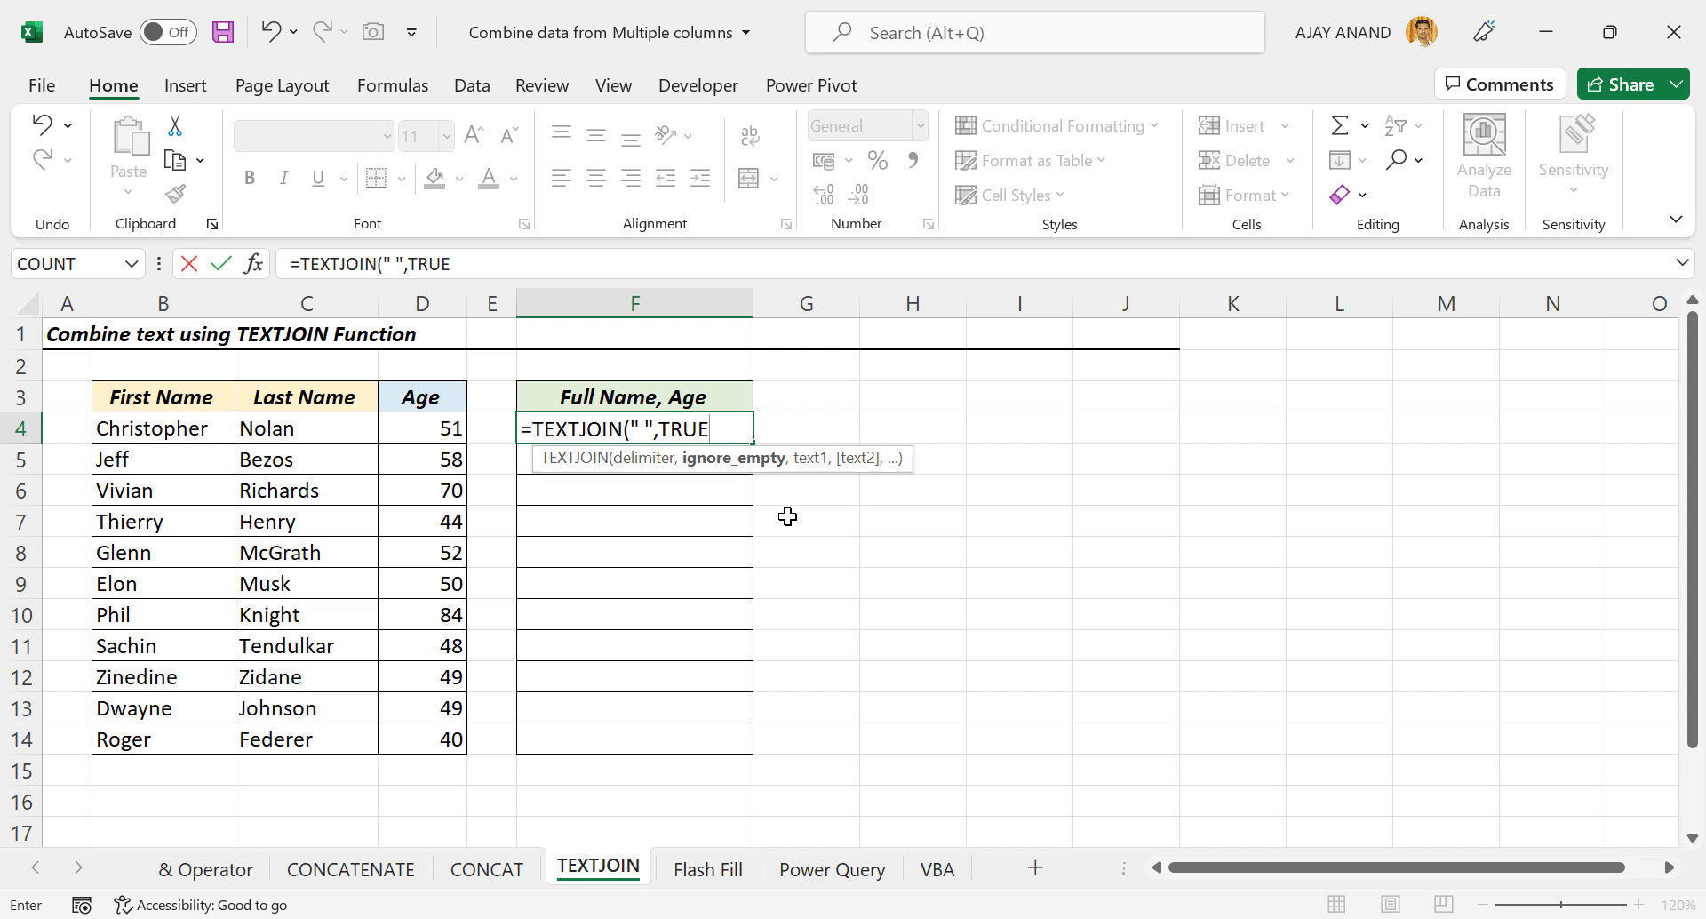
pyautogui.write(',')
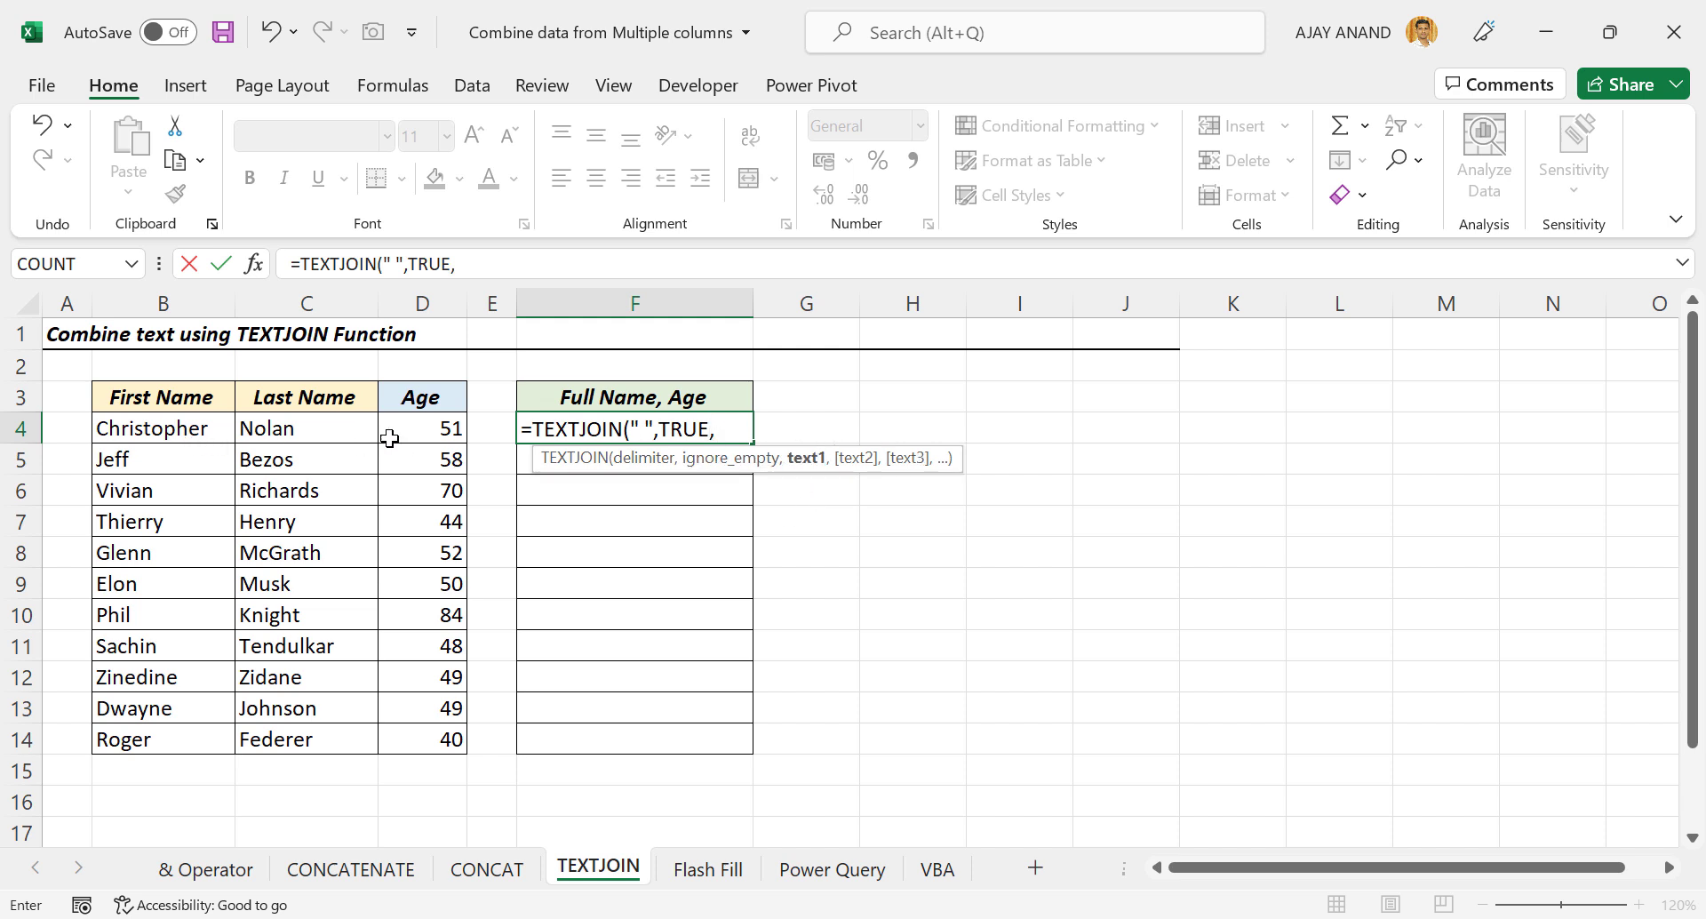
pyautogui.moveTo(164, 427); pyautogui.dragTo(448, 430)
pyautogui.press('Return')
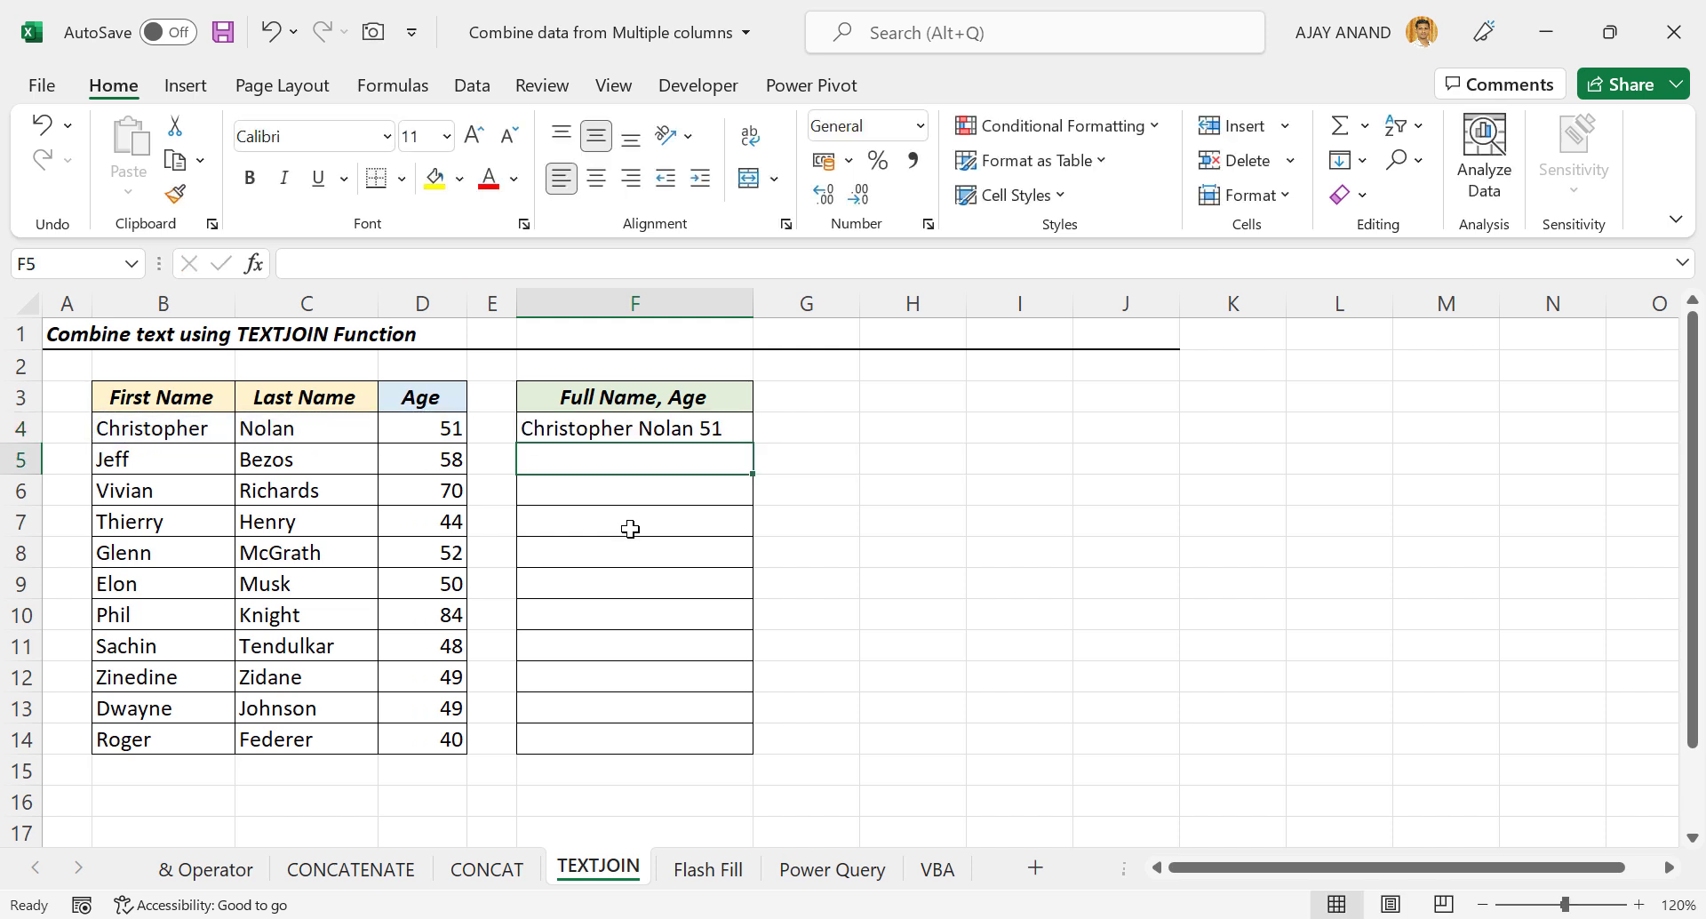
pyautogui.click(714, 431)
pyautogui.moveTo(757, 443); pyautogui.dragTo(751, 751)
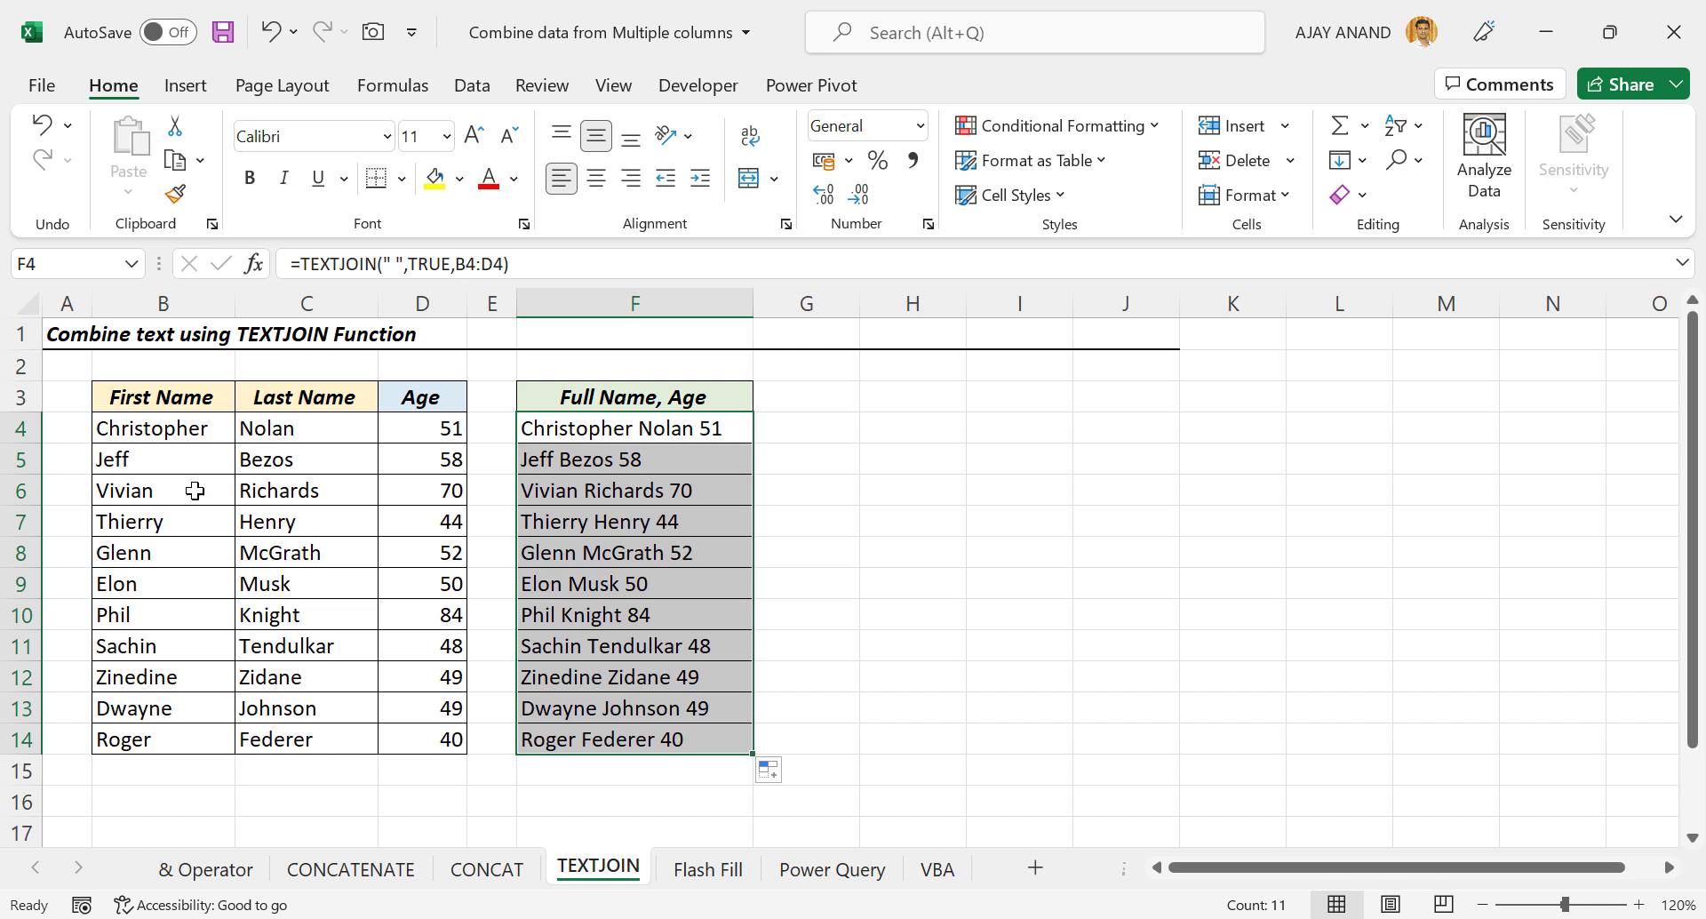
# Change the delimiter in the F4:F14 TEXTJOIN formulas from a space to ",", then go to the Flash Fill sheet.
pyautogui.click(909, 553)
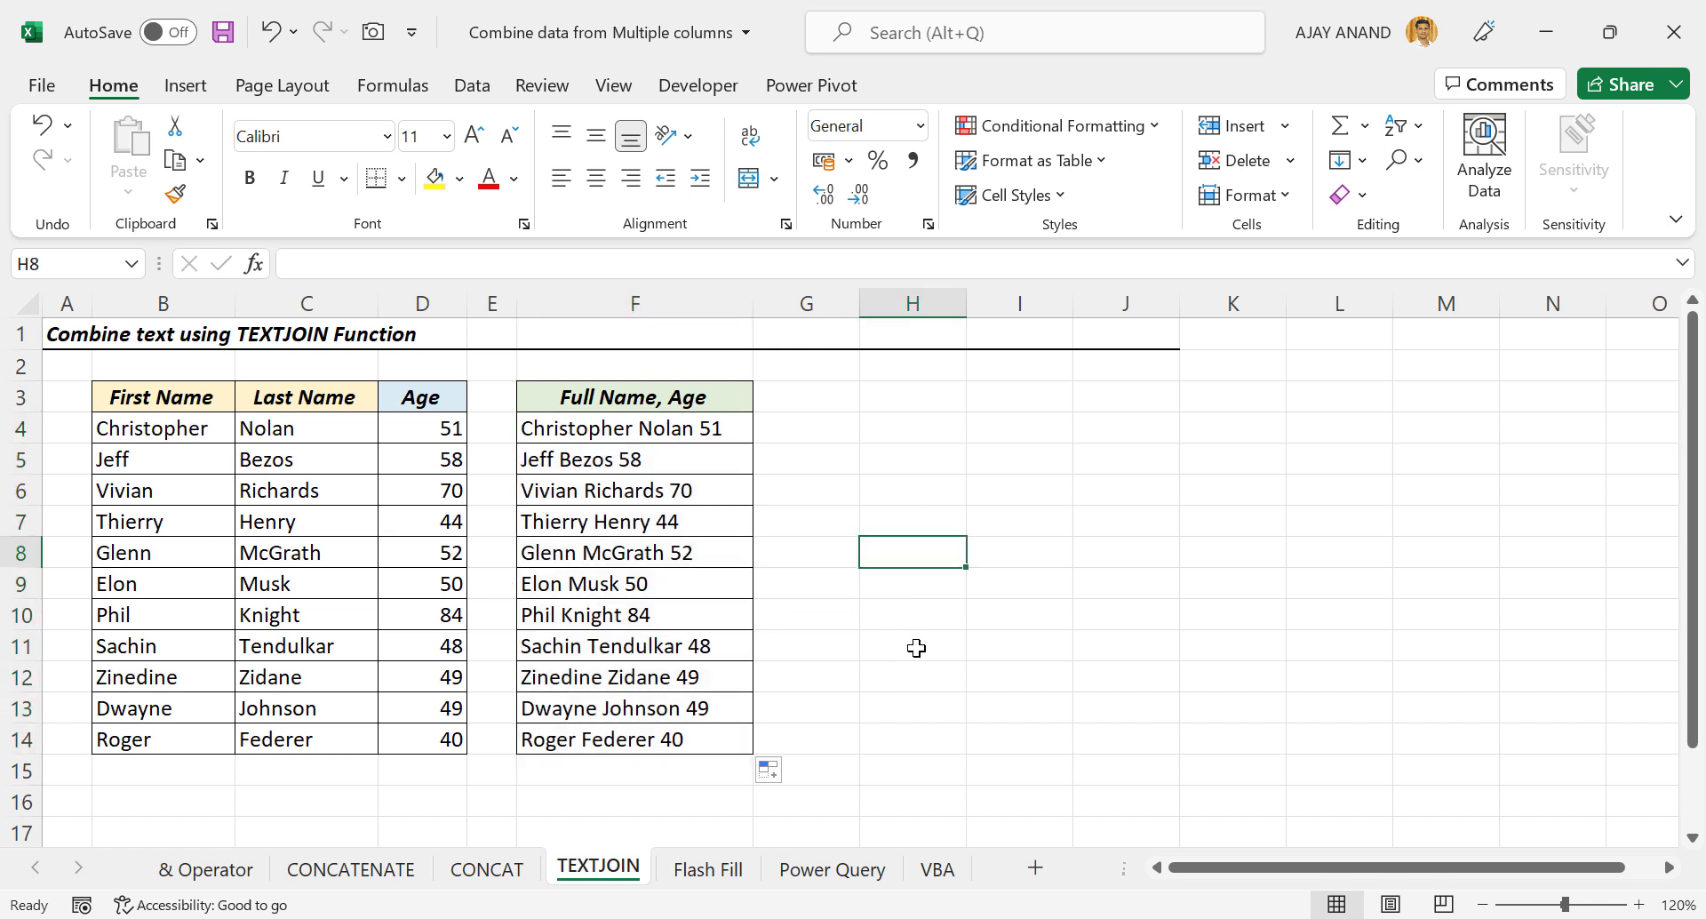
pyautogui.moveTo(610, 425); pyautogui.dragTo(624, 736)
pyautogui.click(400, 264)
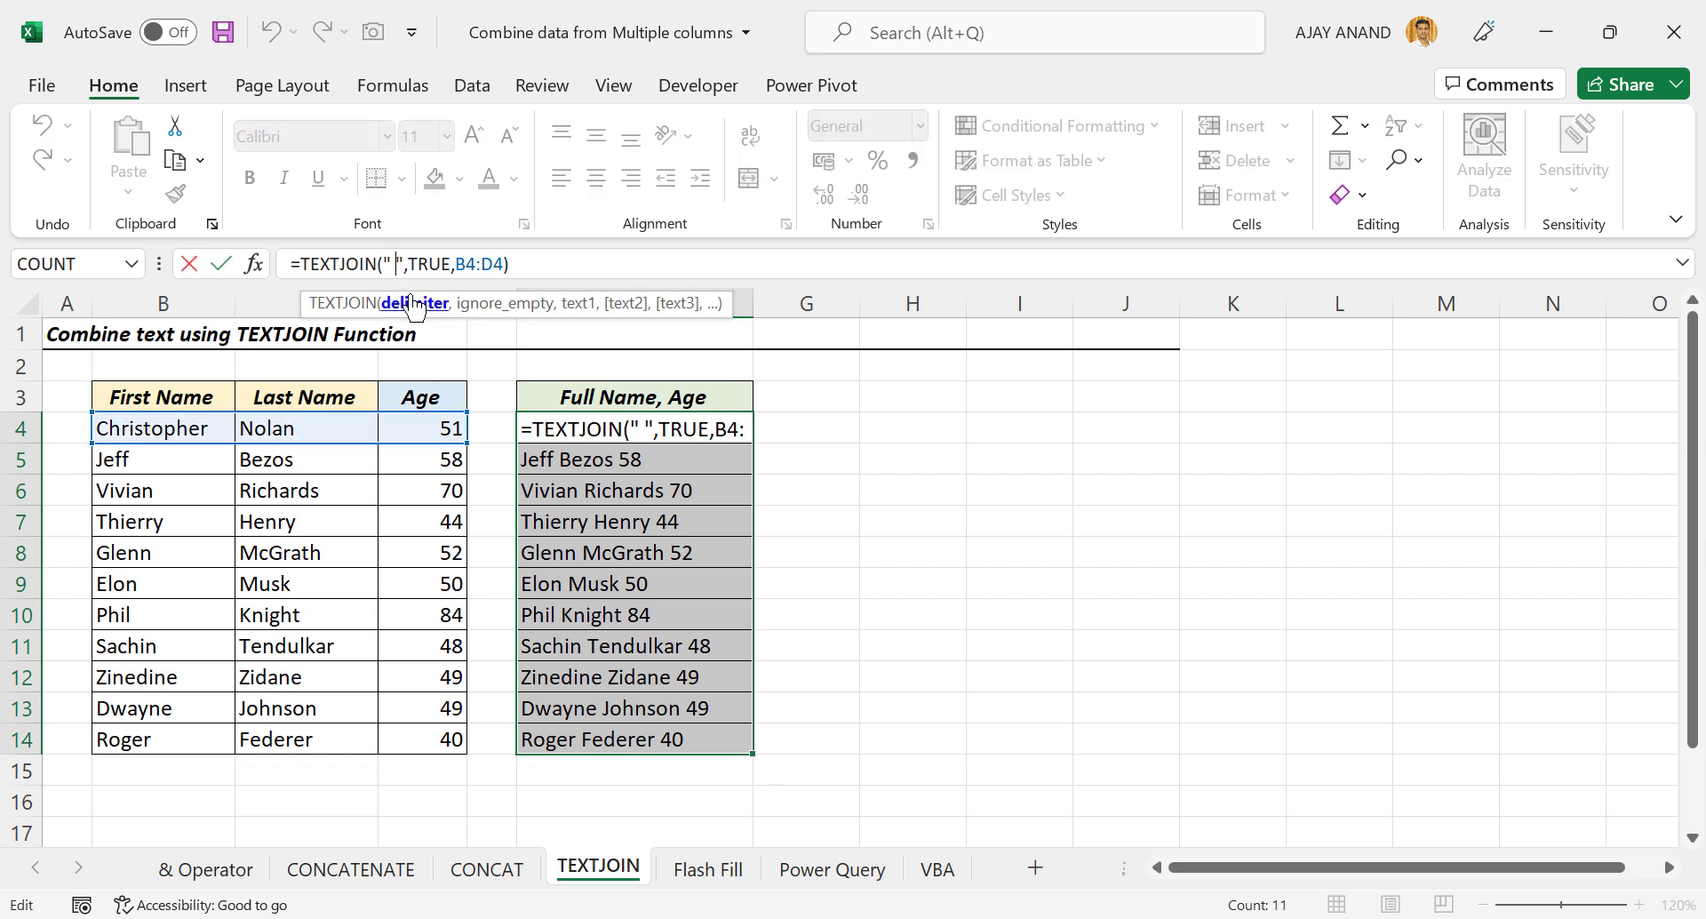
pyautogui.press('BackSpace')
pyautogui.write(',')
pyautogui.hotkey('ctrl', 'Return')
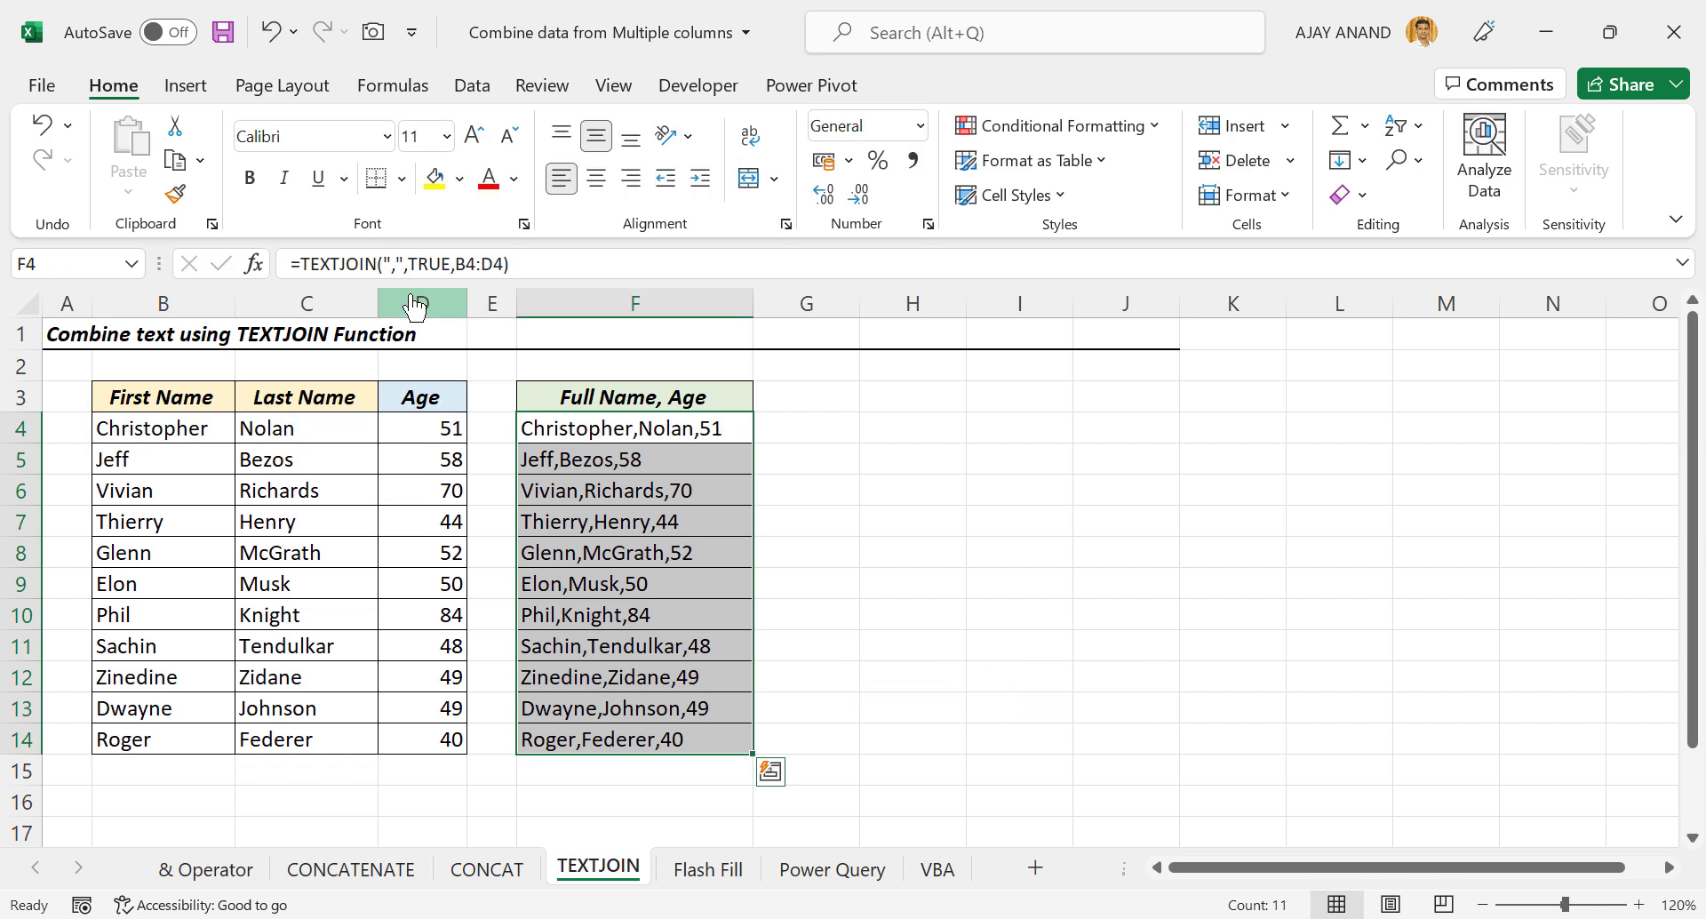
pyautogui.click(614, 549)
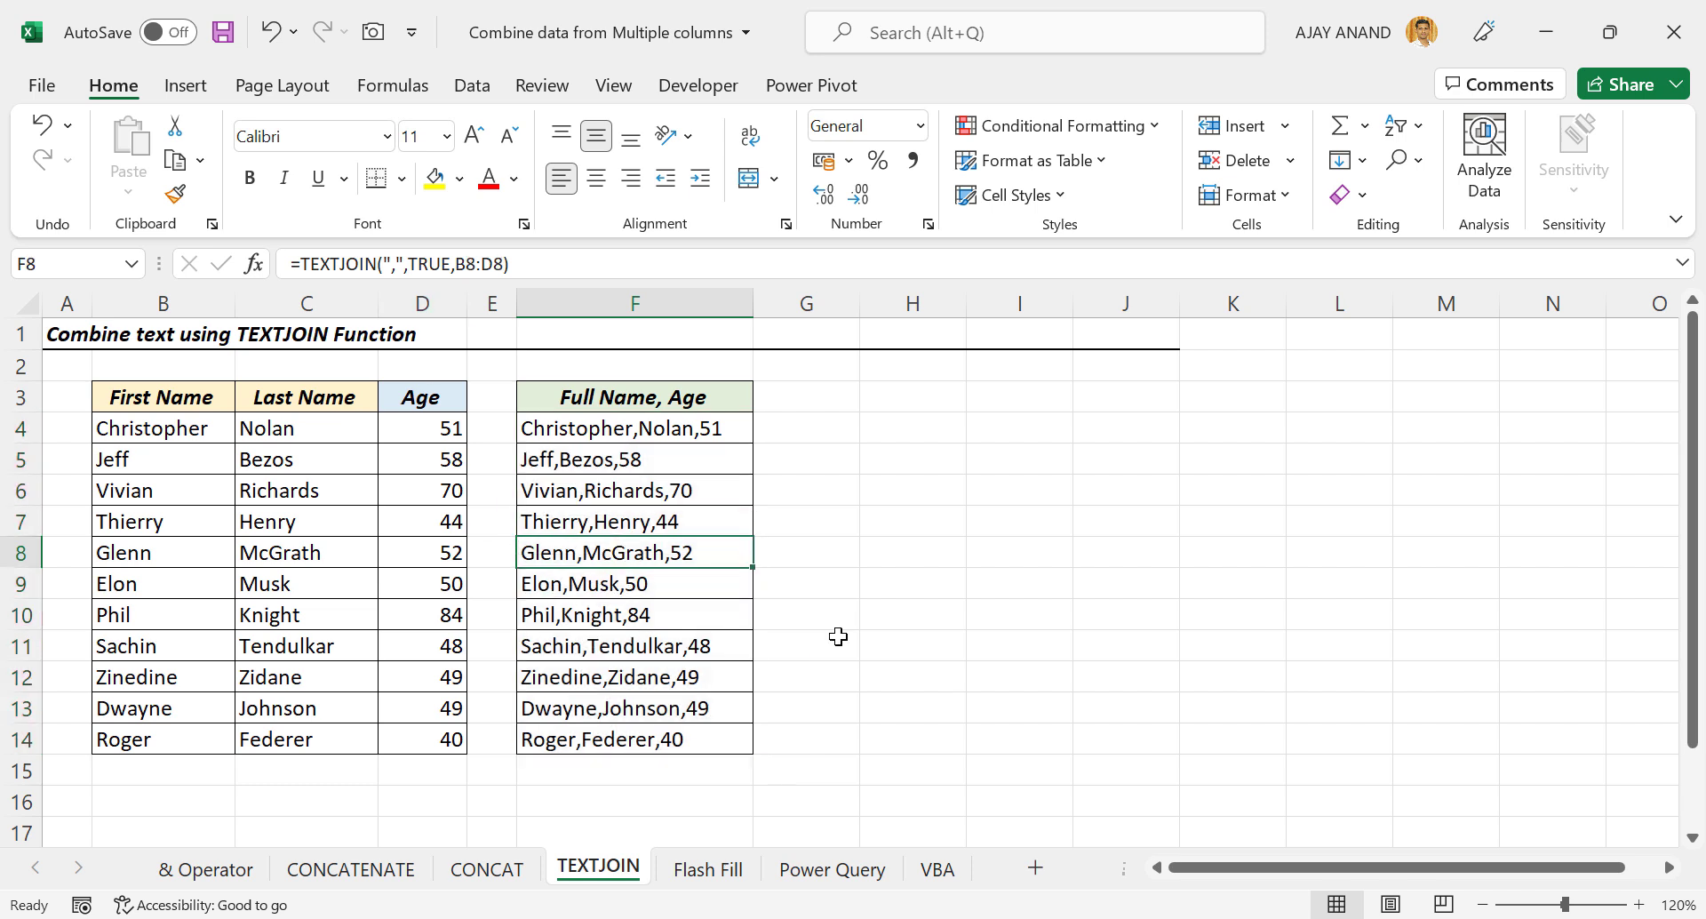
pyautogui.click(713, 869)
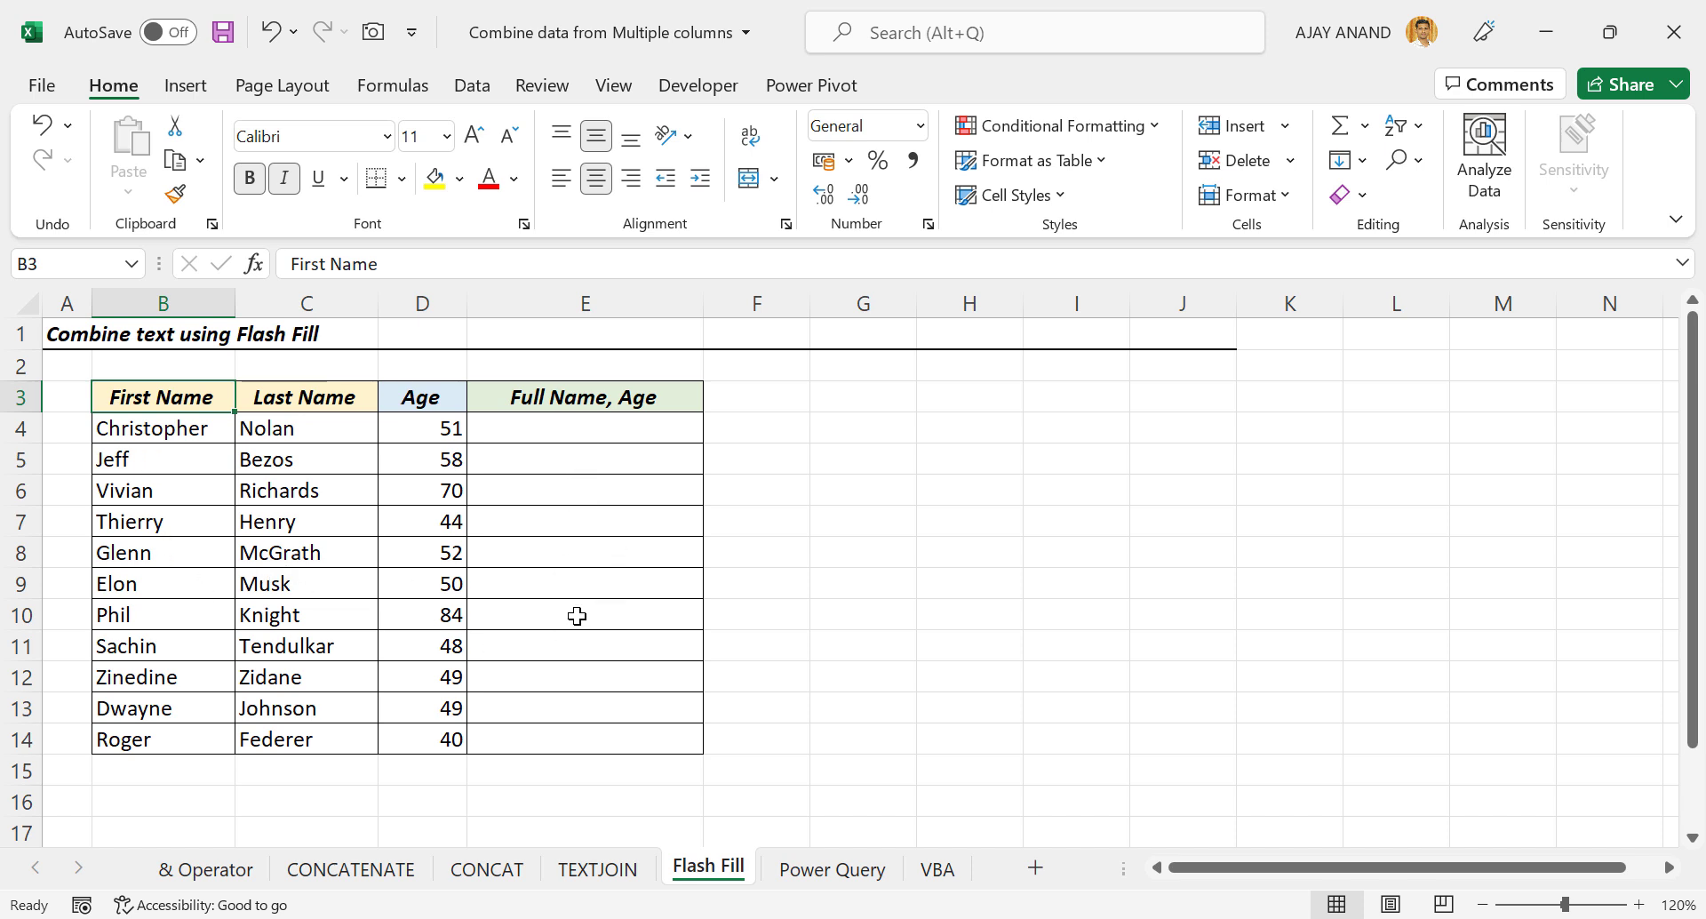
# Type an example full name and age in E9, then Flash Fill the Full Name, Age column.
pyautogui.click(540, 588)
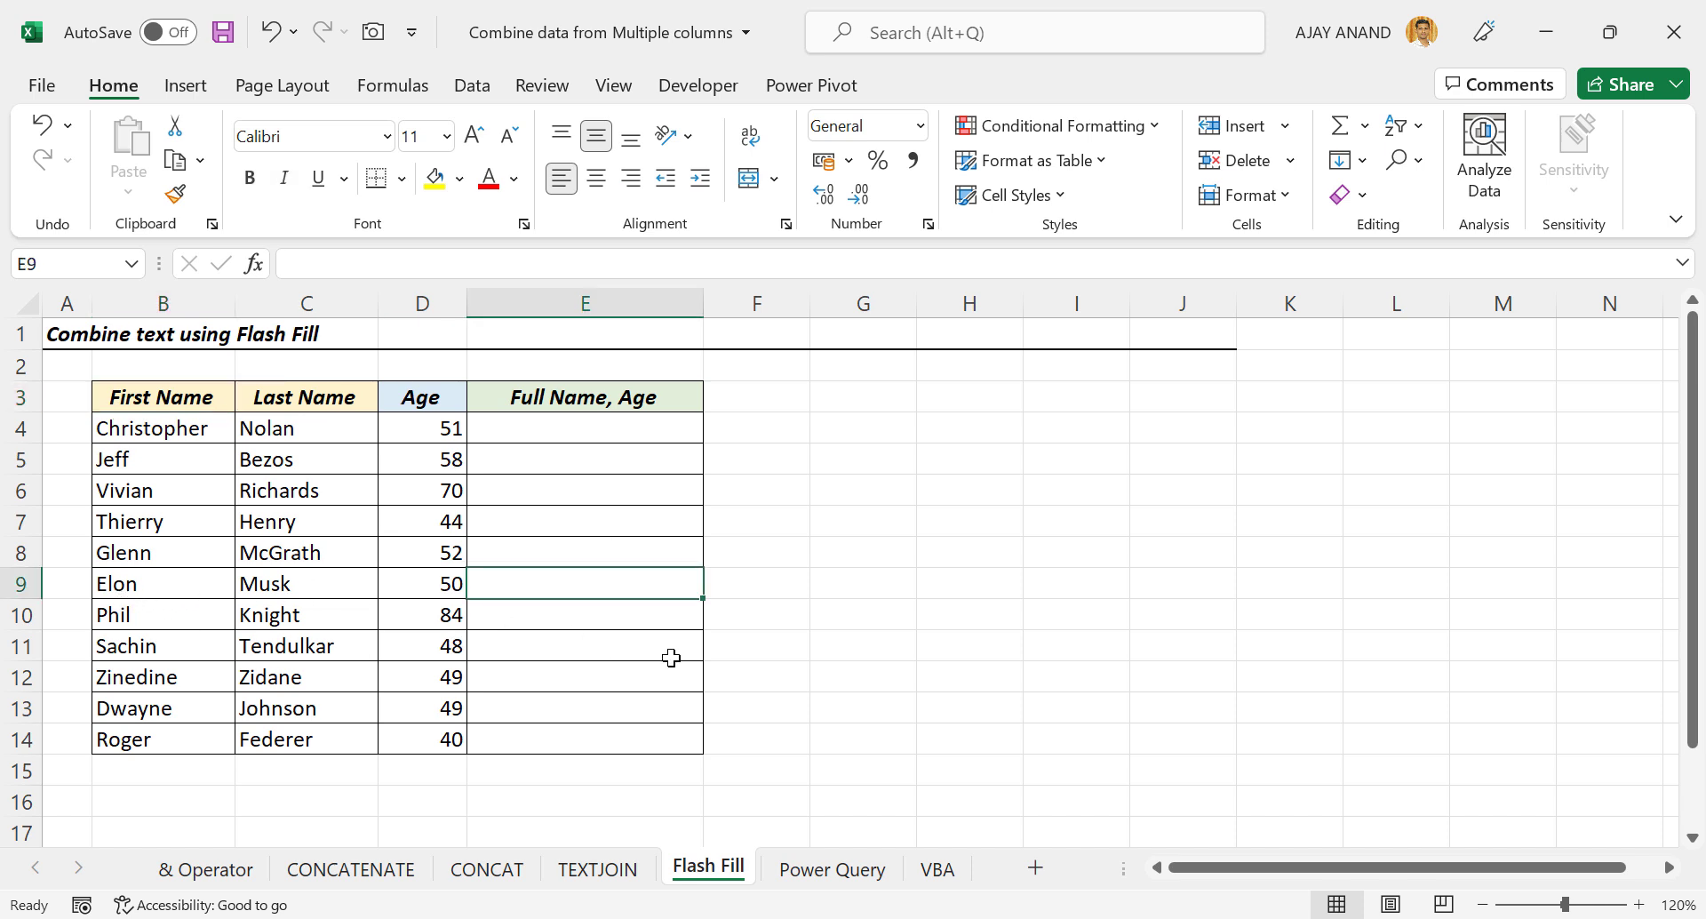
pyautogui.write('Elon')
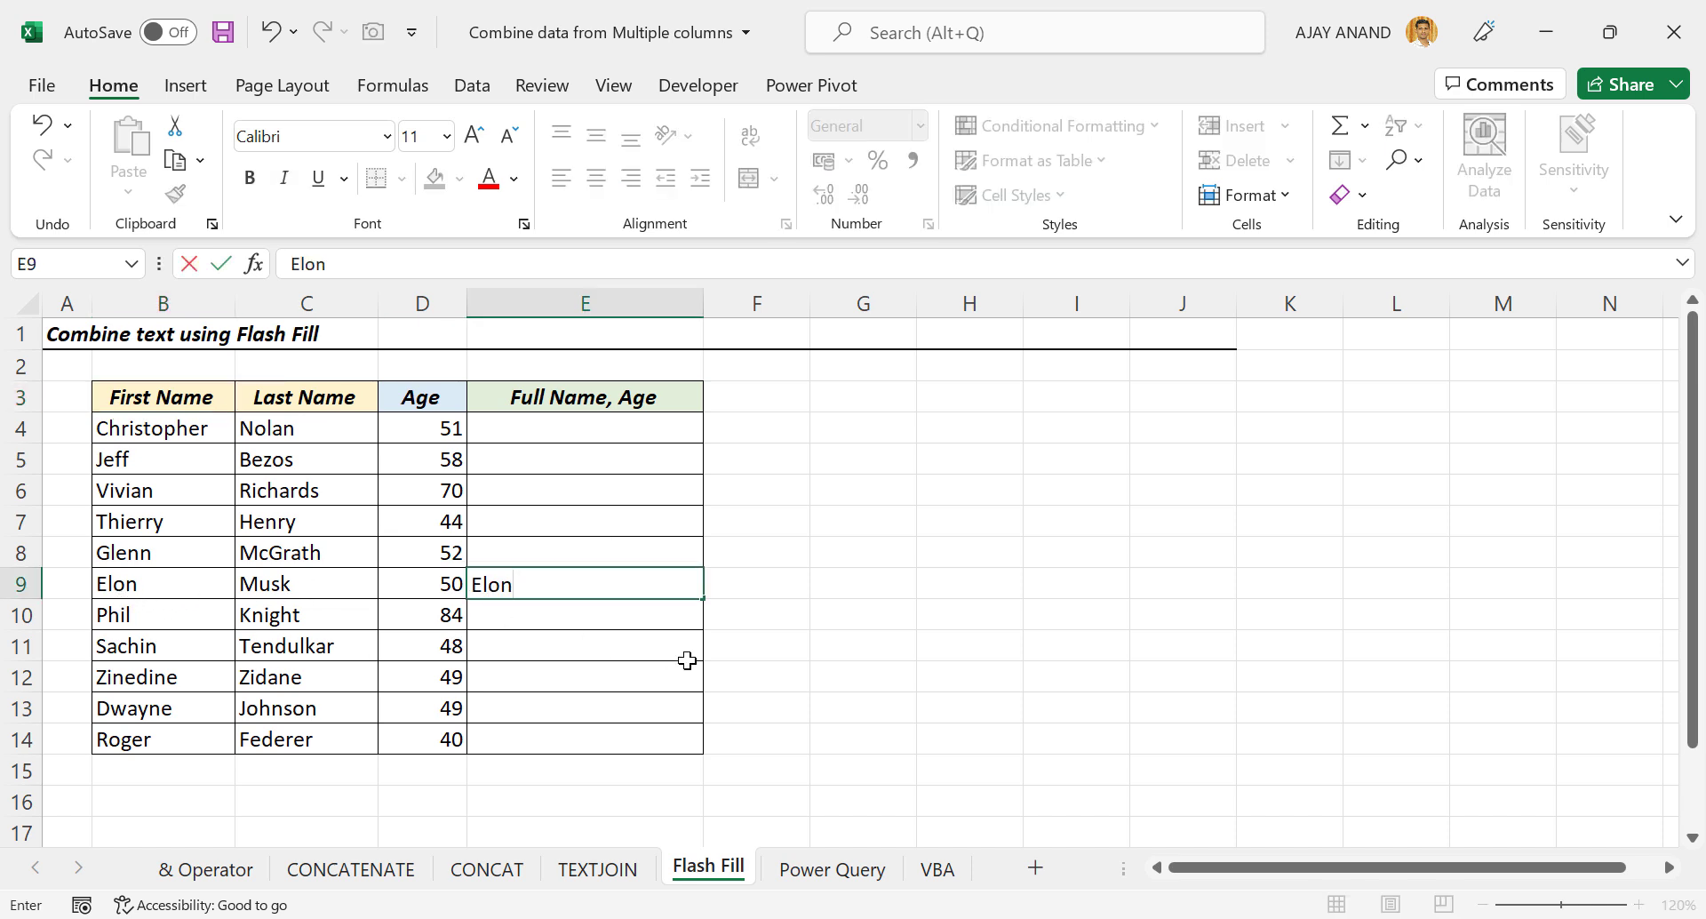
pyautogui.write(' Musk 50')
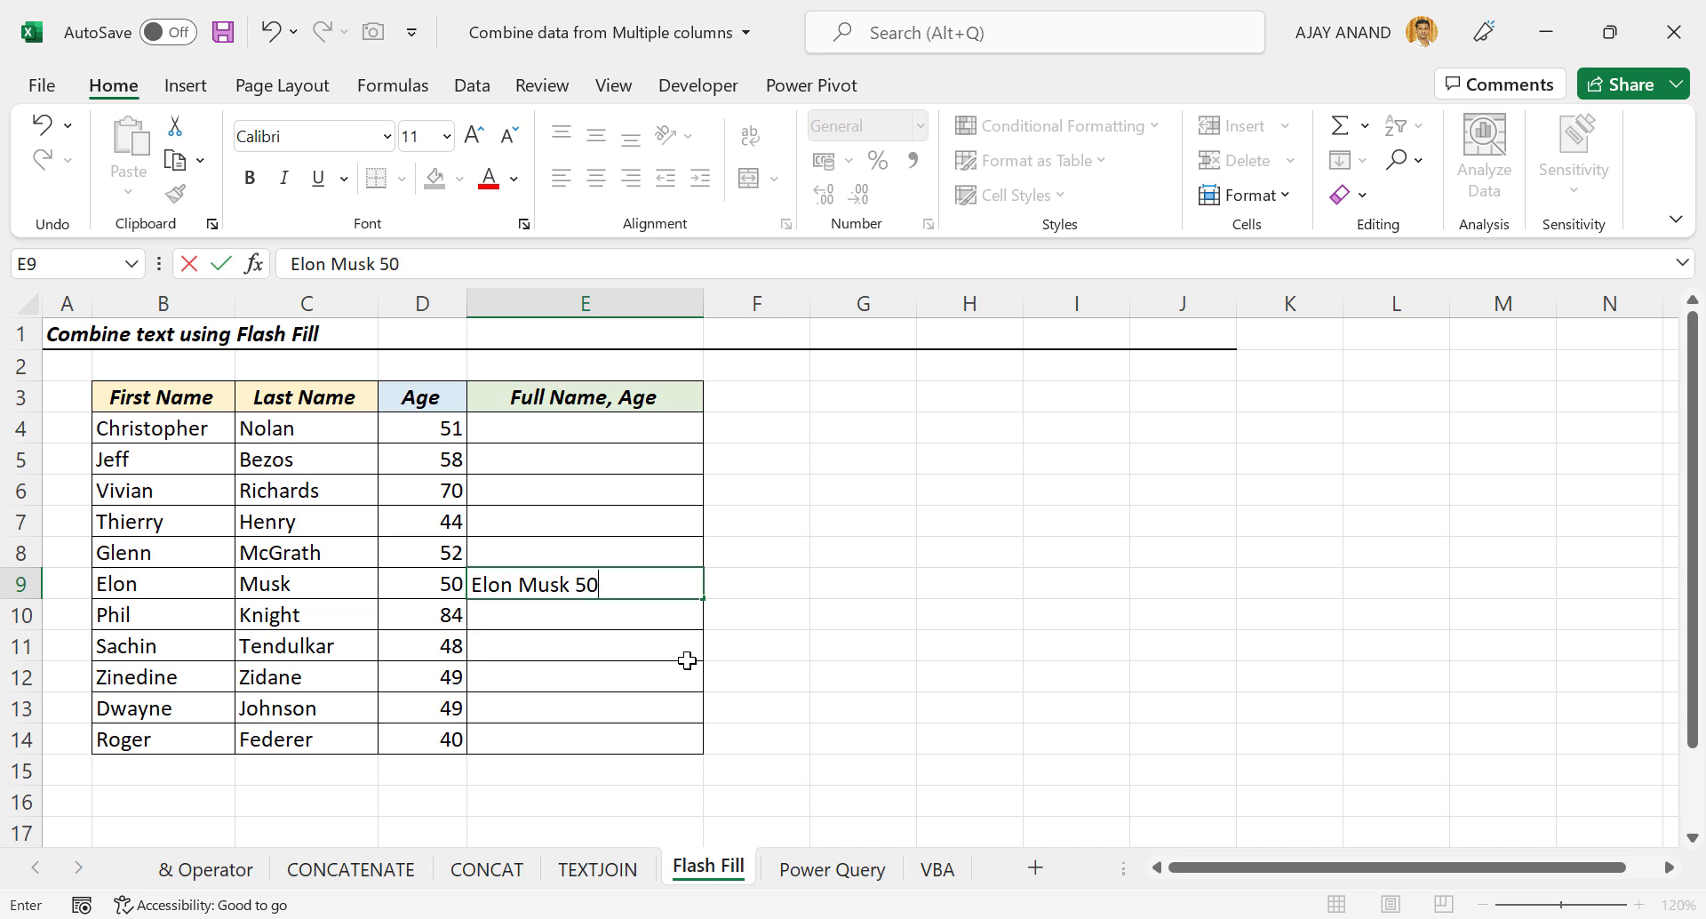
pyautogui.press('Return')
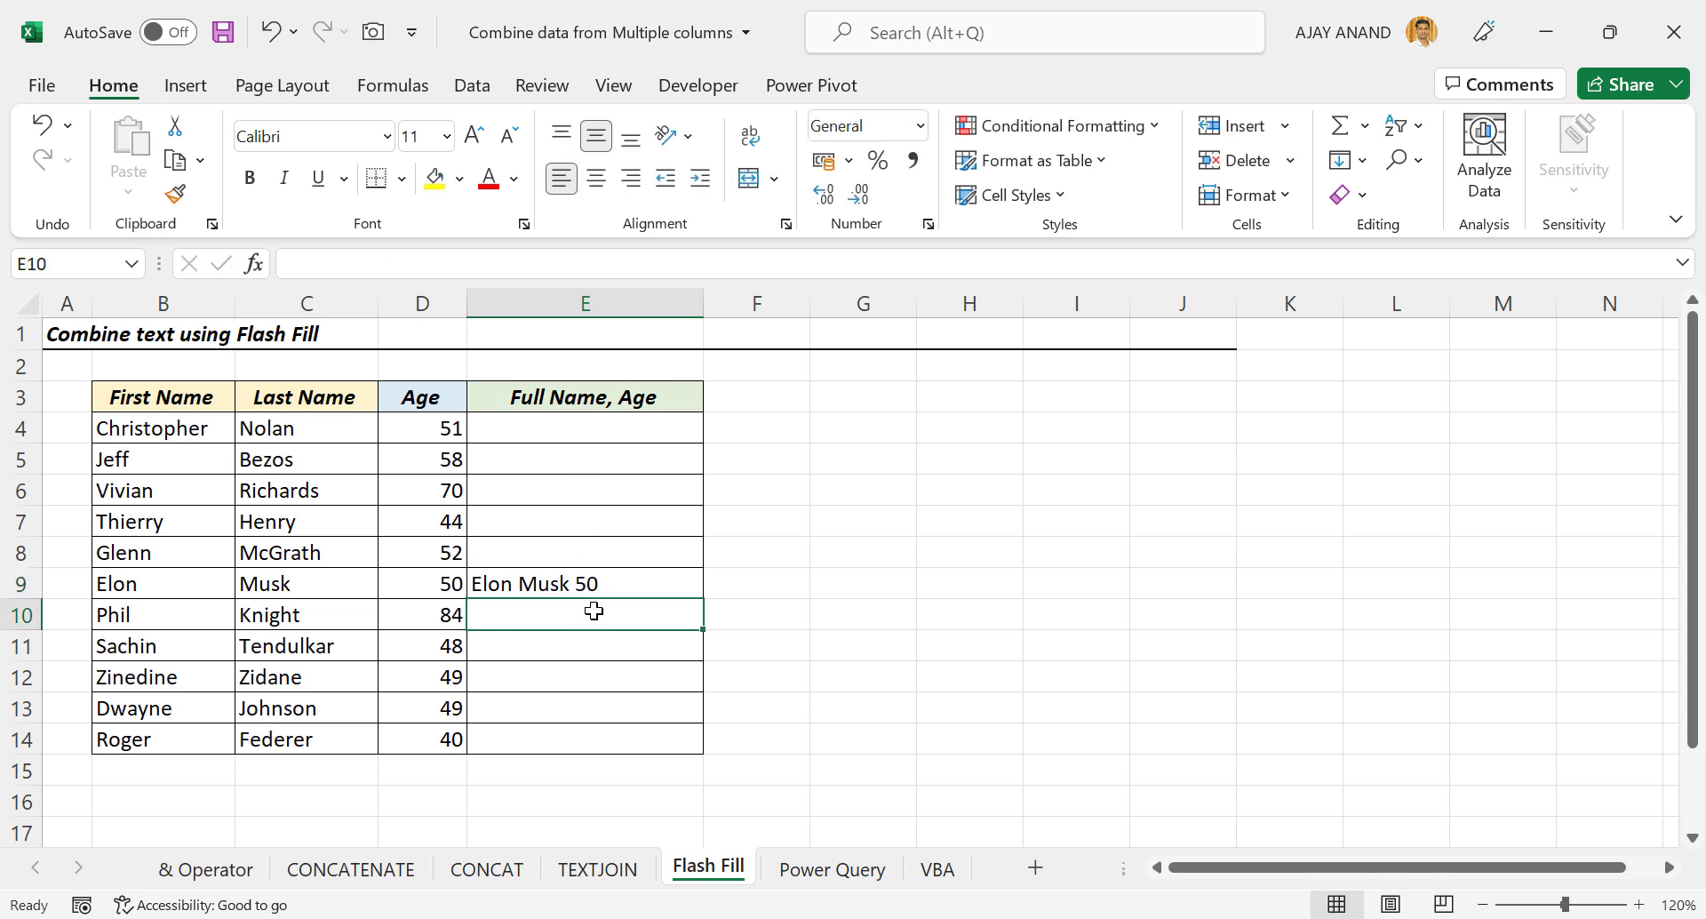
pyautogui.click(473, 89)
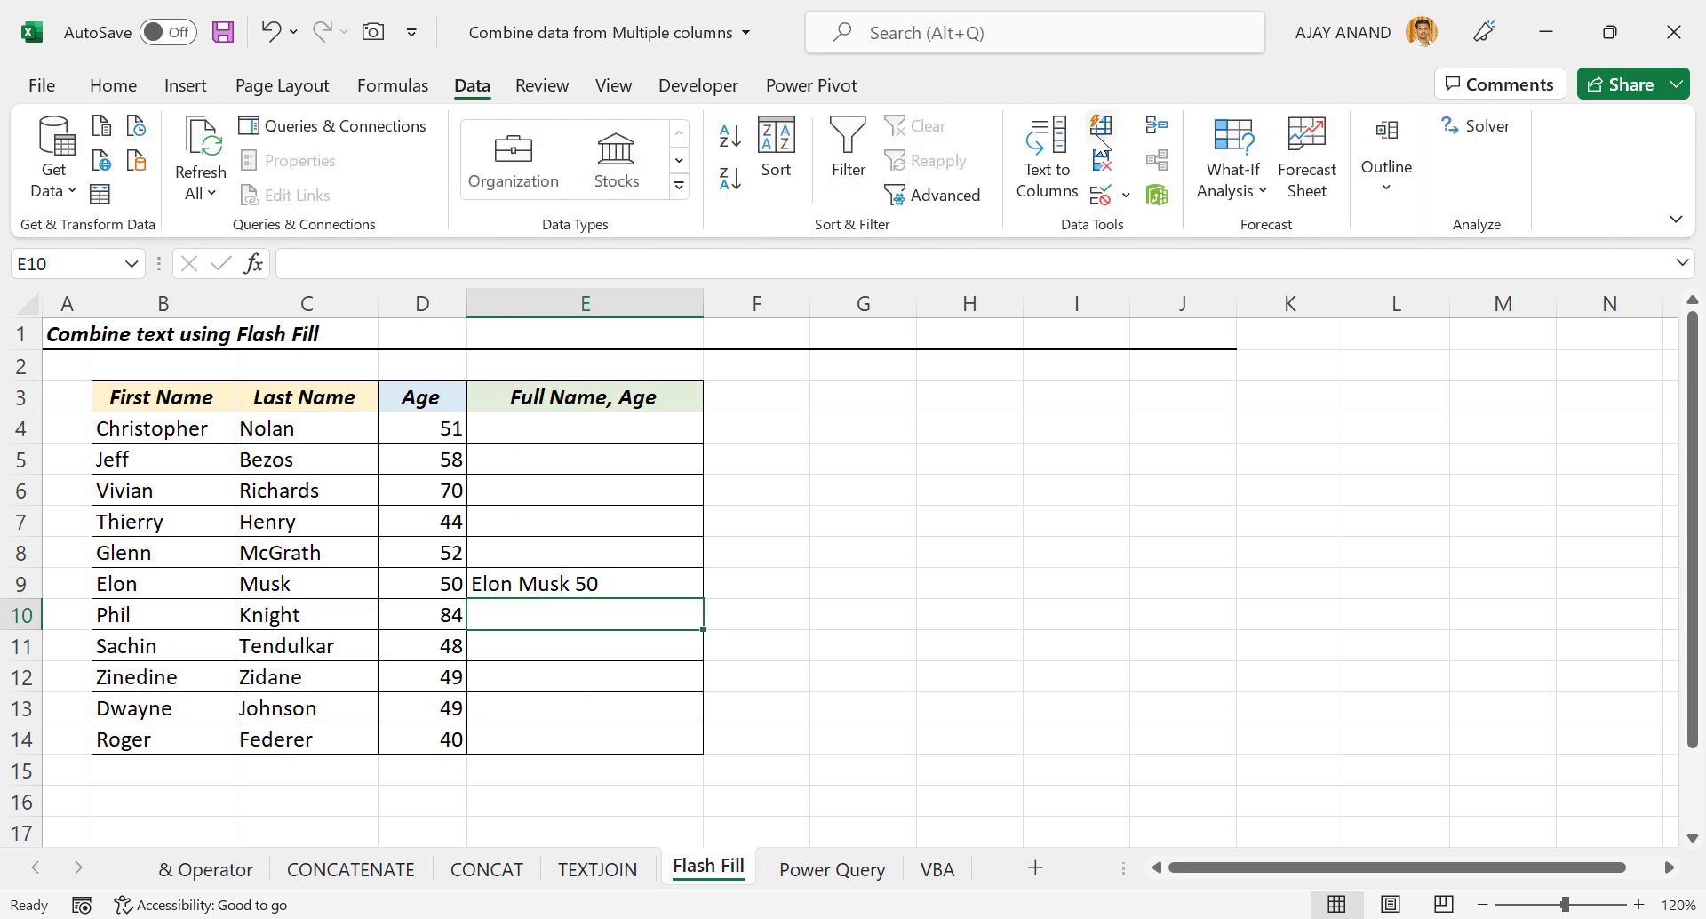
pyautogui.click(1100, 141)
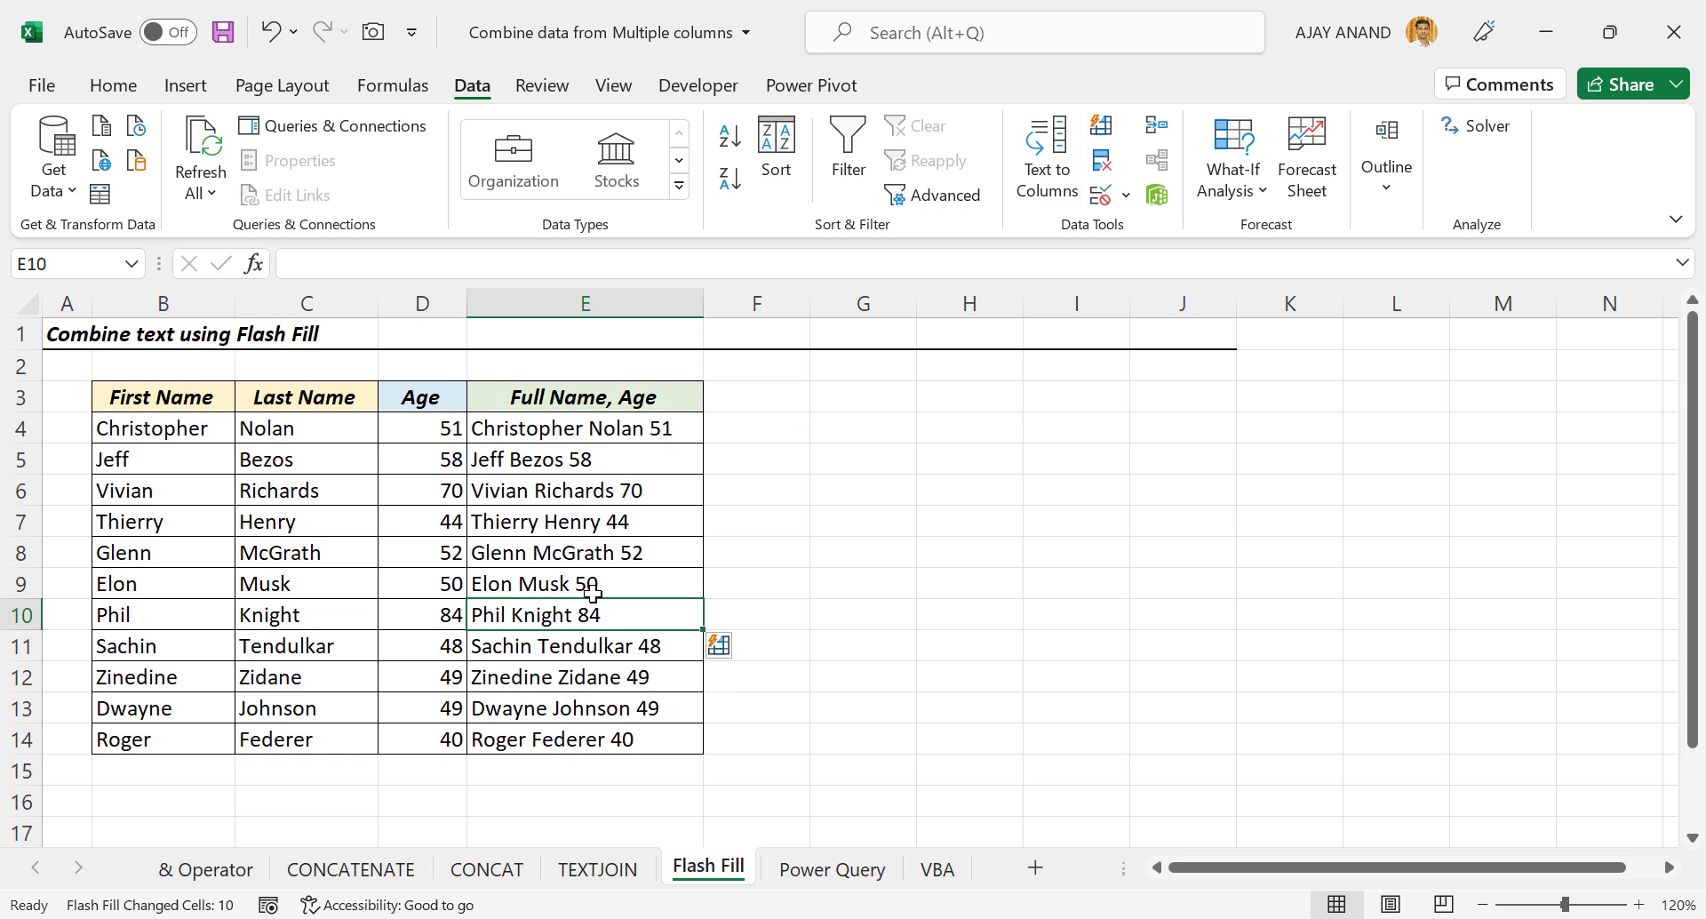
# Load the Power Query sheet's B3:D14 range into the Power Query Editor as Table1 via From Table/Range.
pyautogui.click(780, 867)
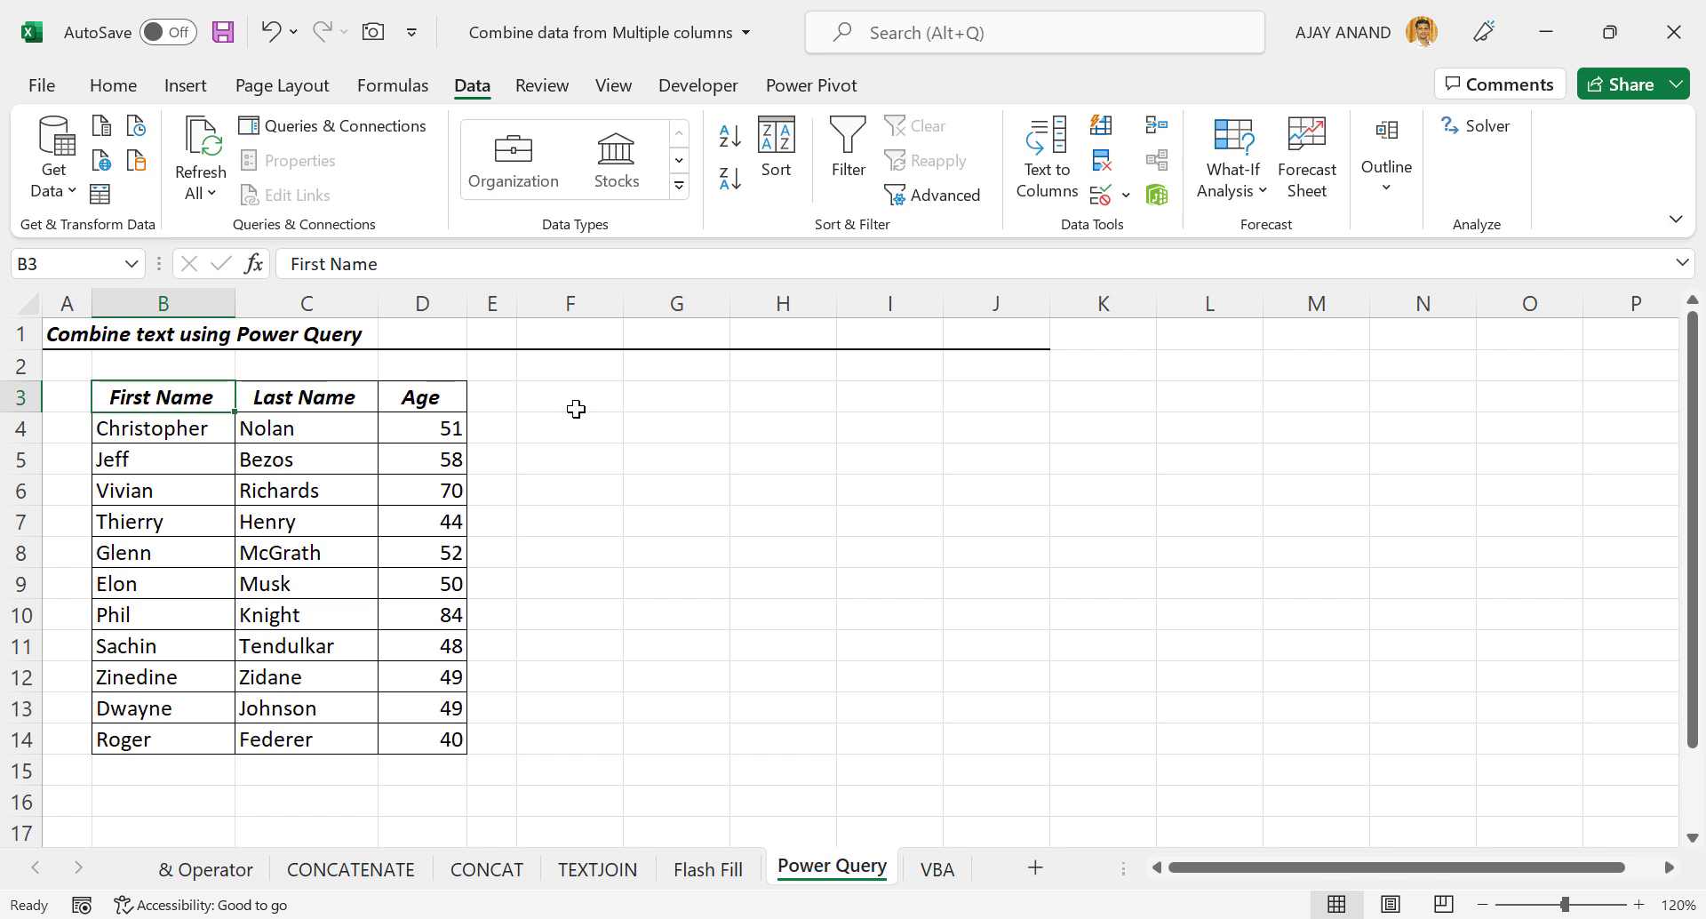
pyautogui.moveTo(182, 397); pyautogui.dragTo(431, 724)
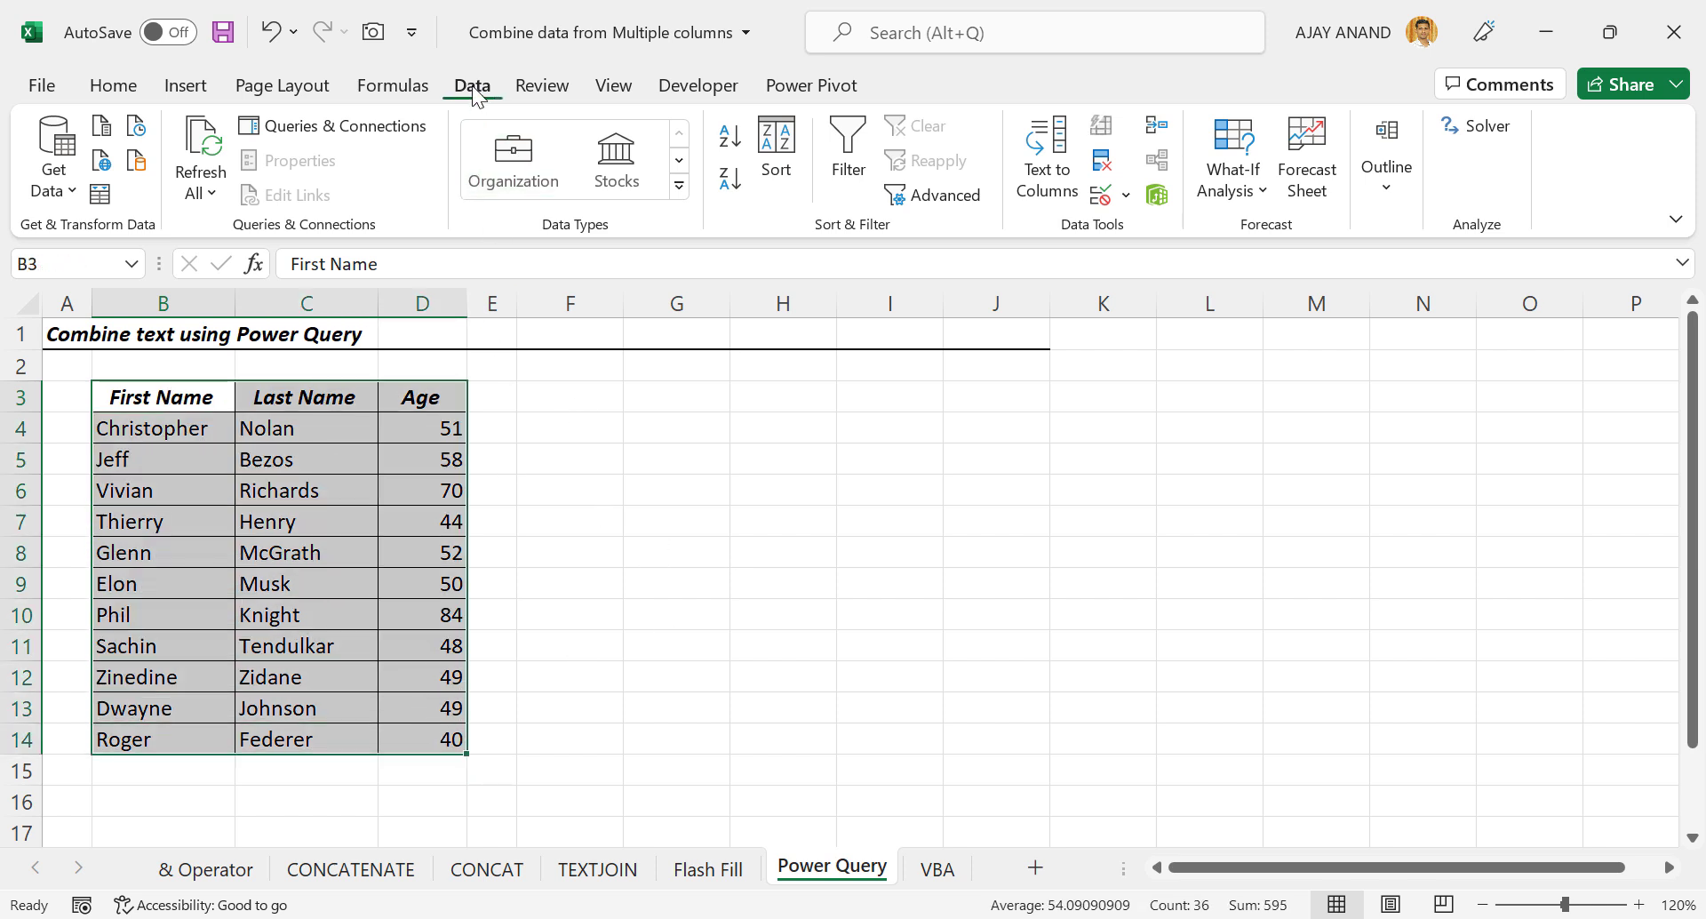
pyautogui.click(105, 201)
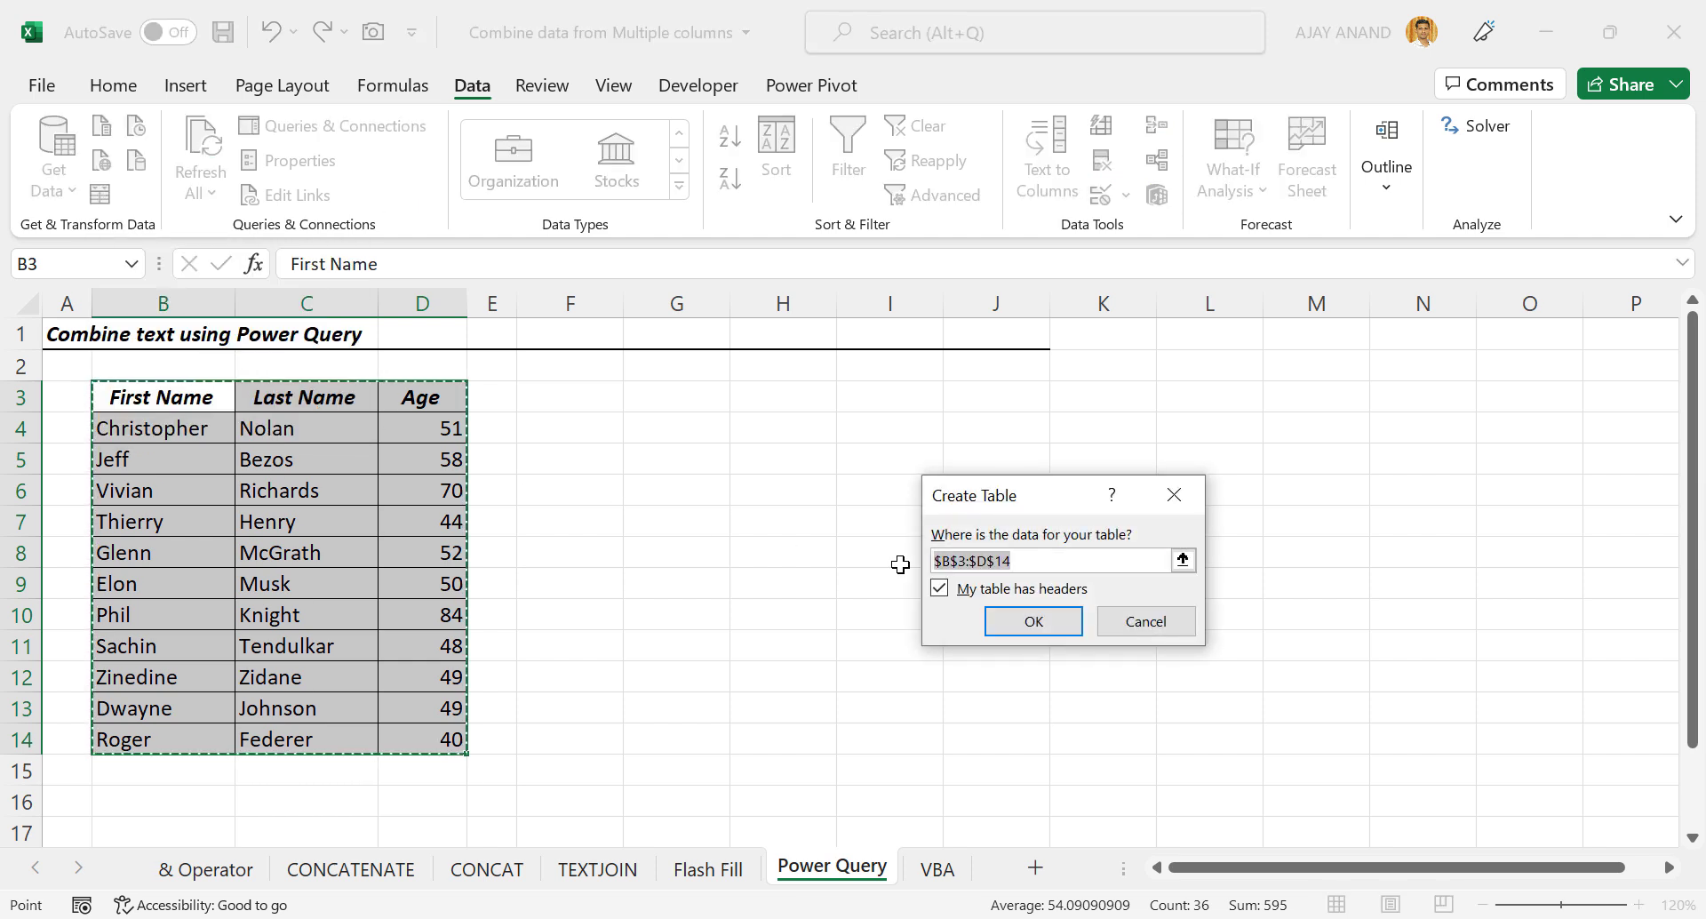
pyautogui.click(1012, 624)
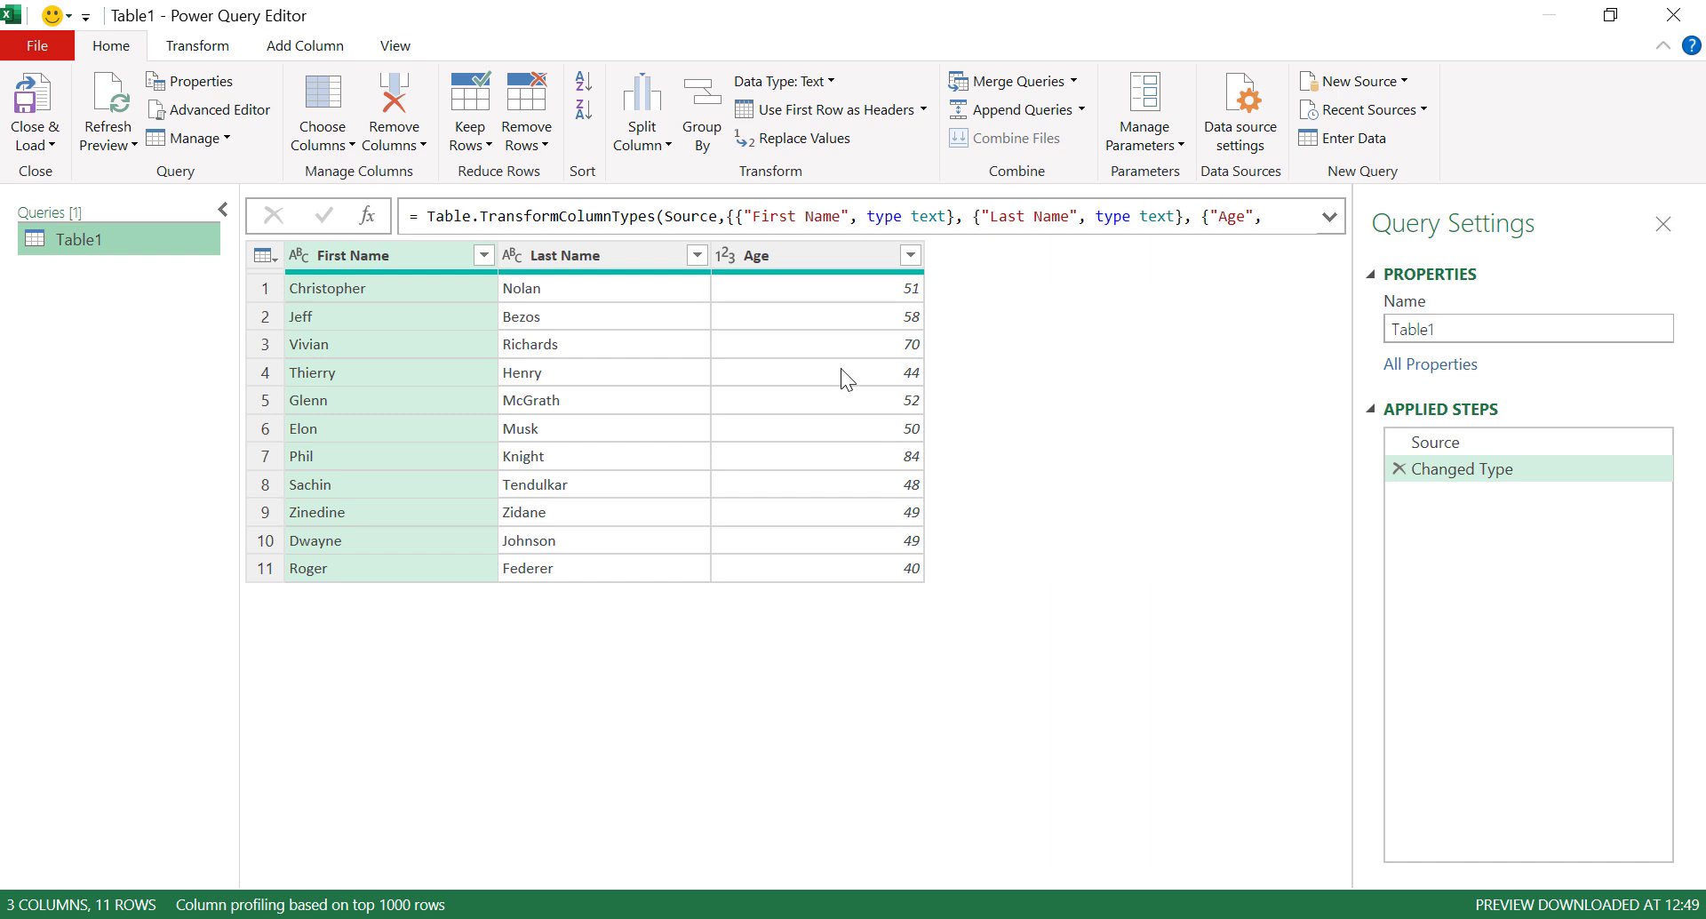
# Start a new custom column in Table1 and name it 'Name & Age'.
pyautogui.click(307, 46)
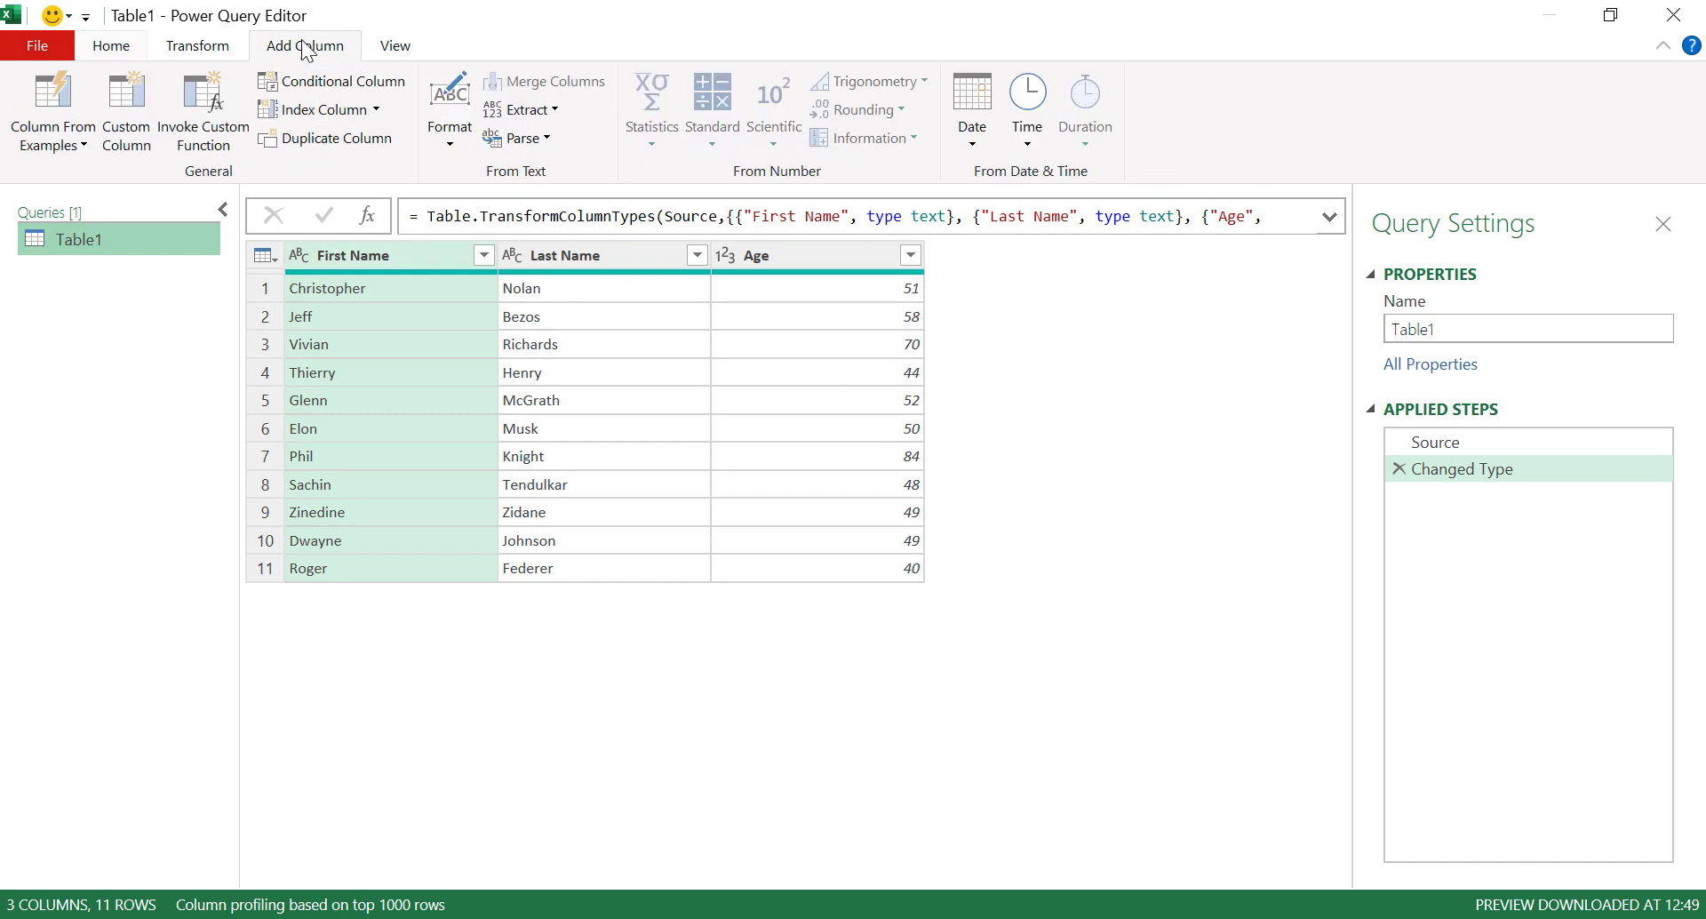
pyautogui.click(132, 151)
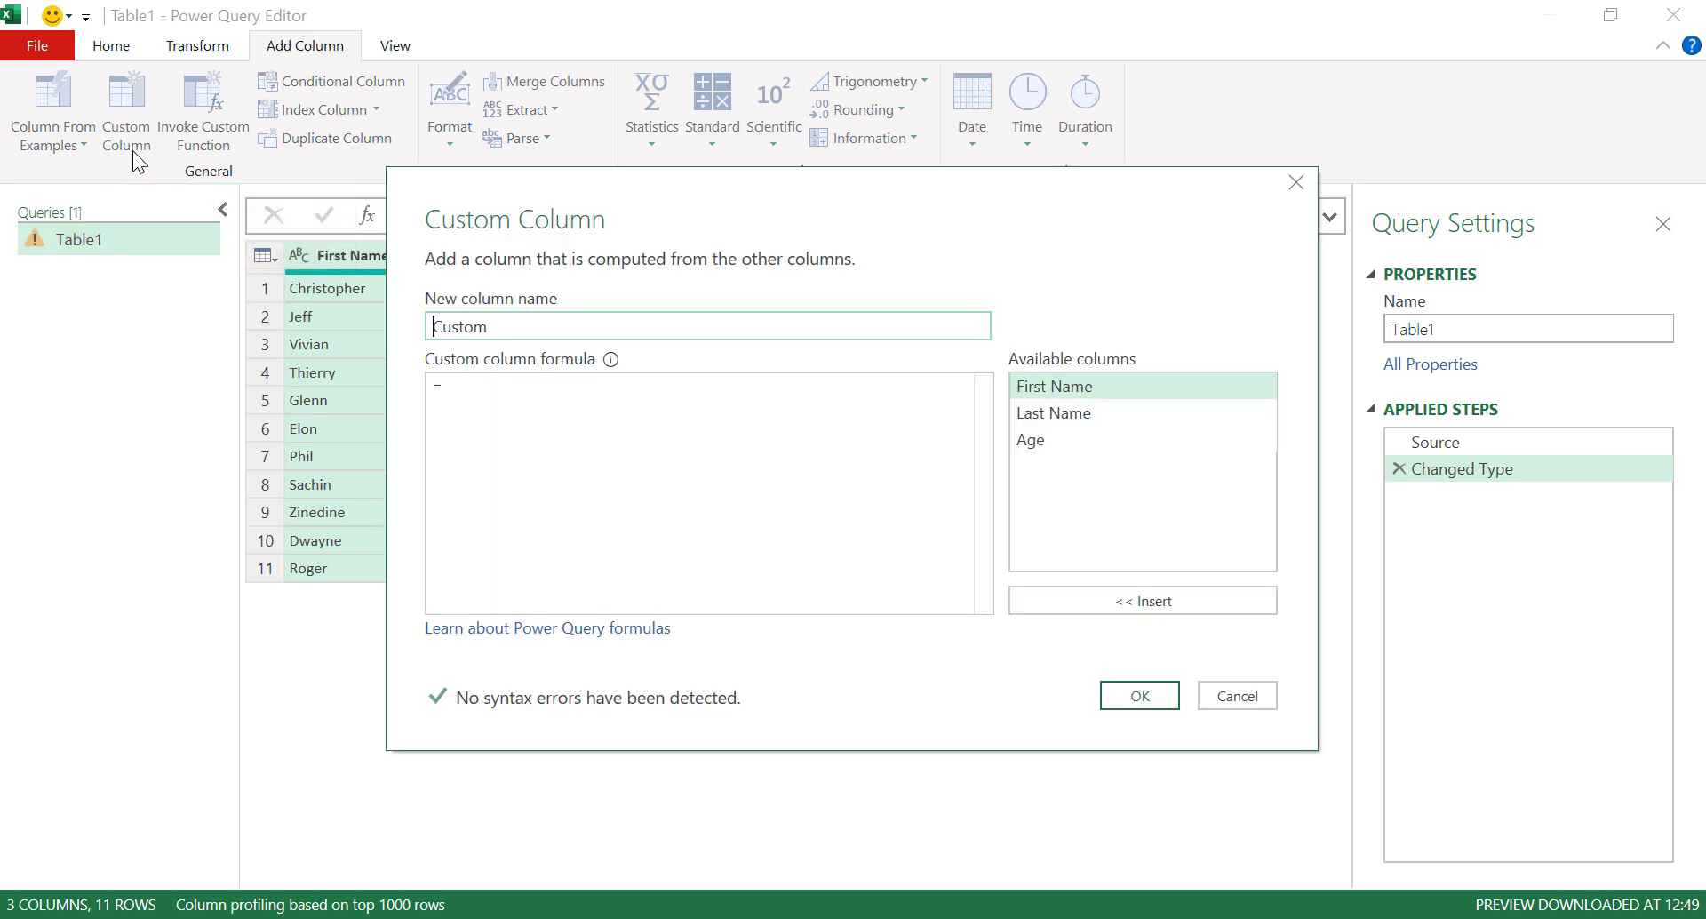
pyautogui.moveTo(638, 201); pyautogui.dragTo(567, 345)
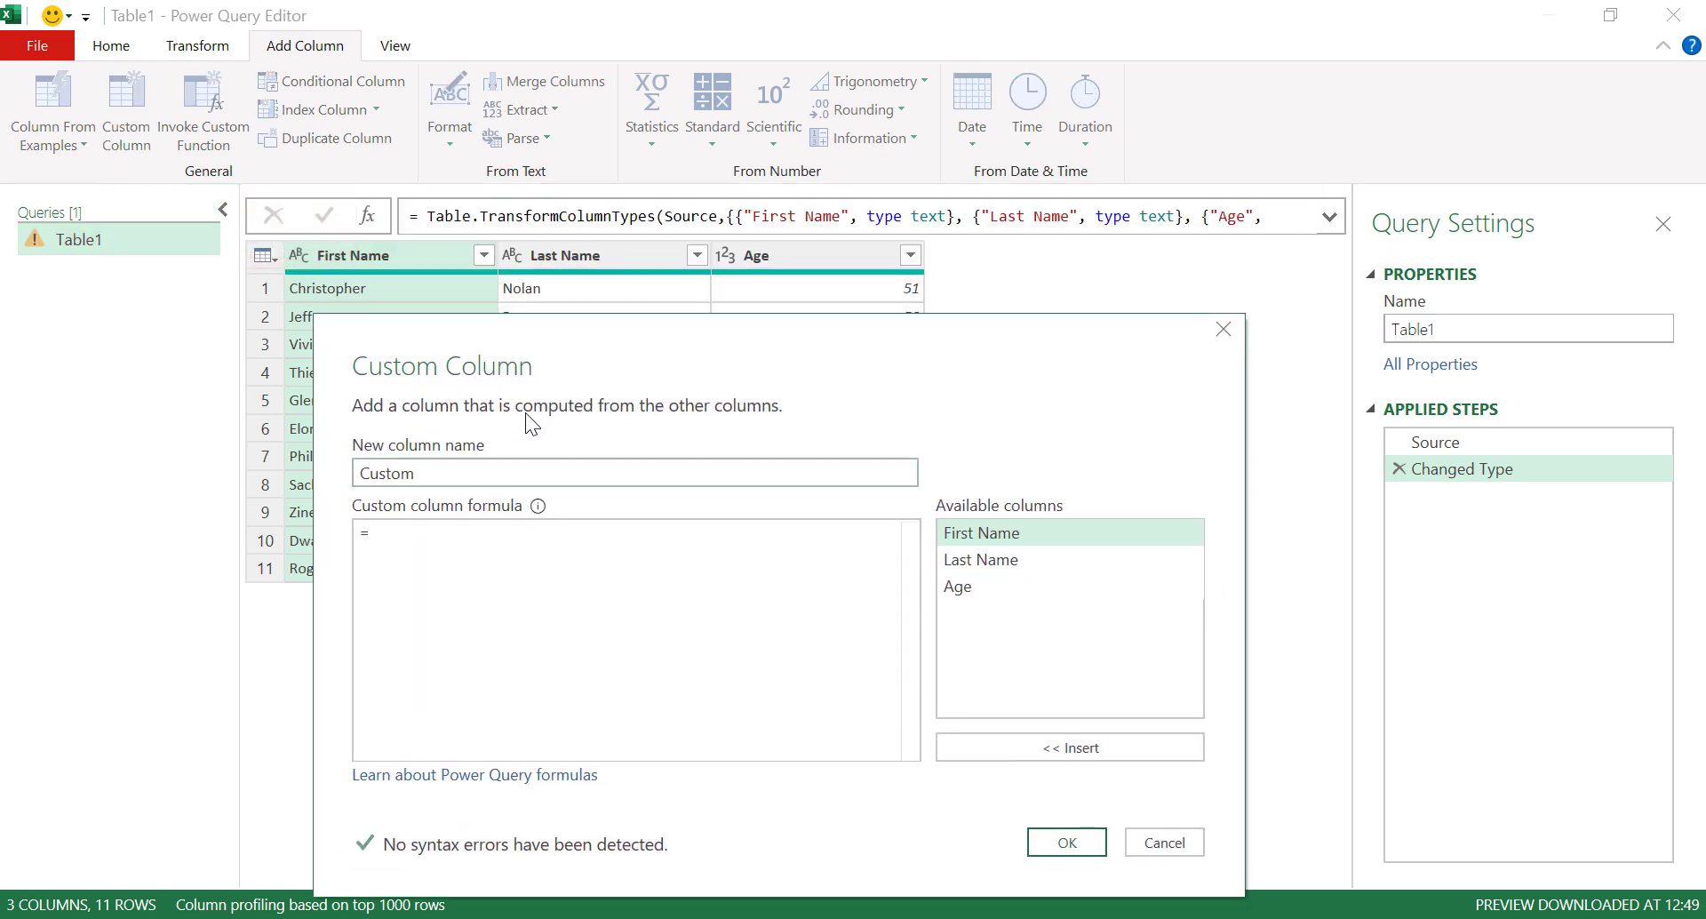
pyautogui.moveTo(472, 466); pyautogui.dragTo(358, 471)
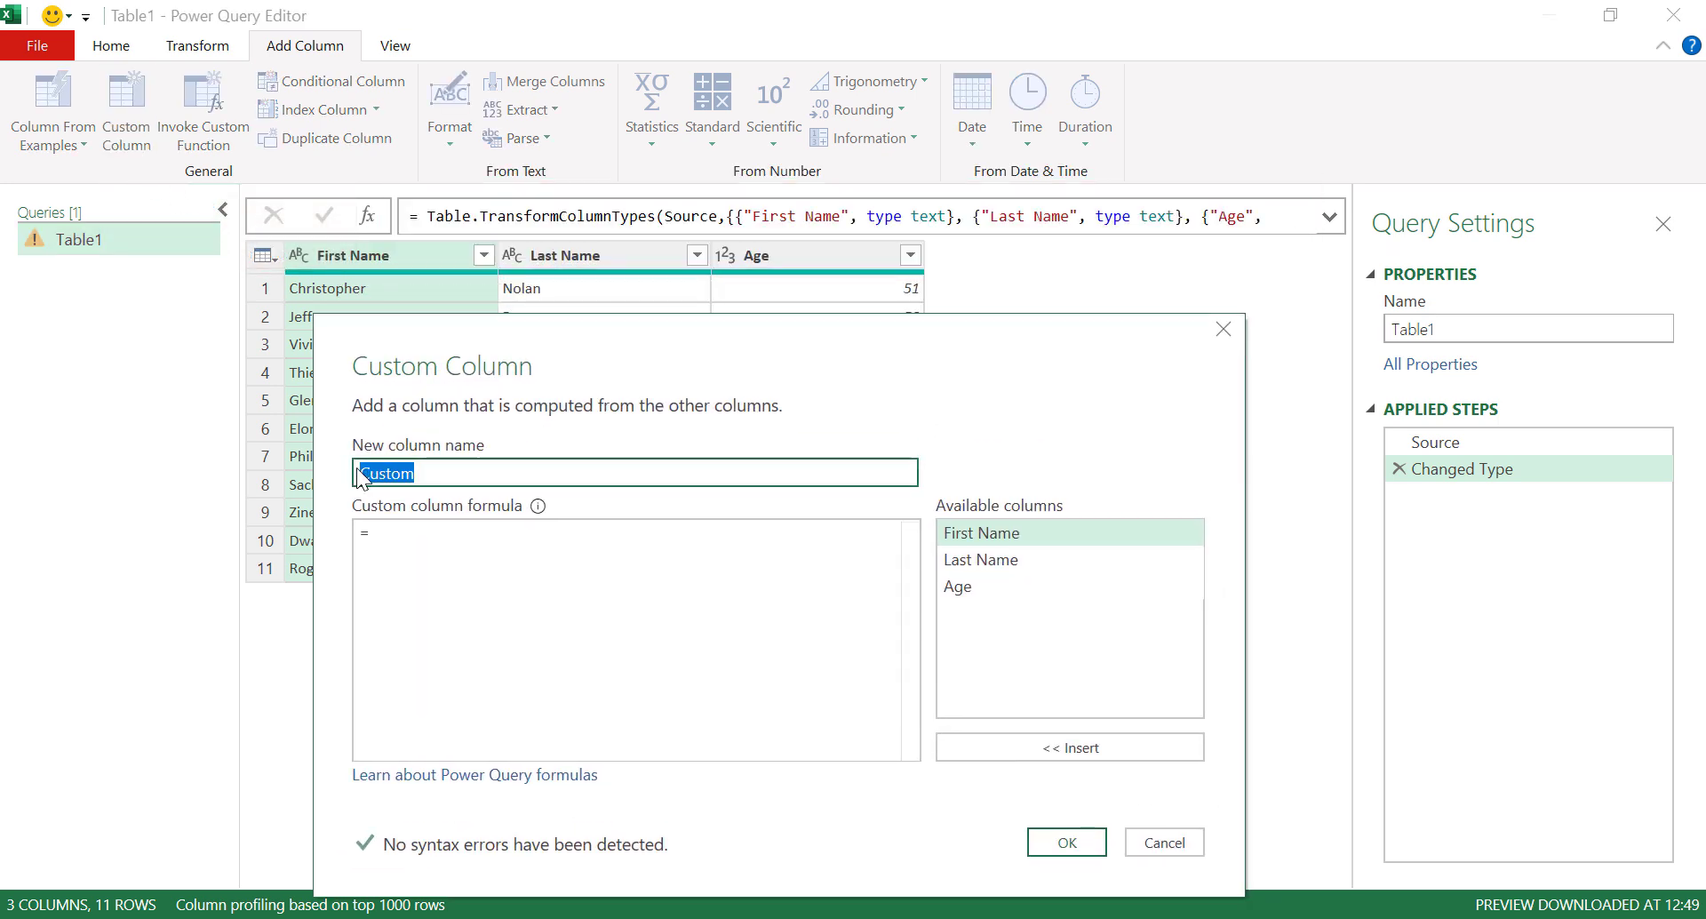
pyautogui.write('Name ')
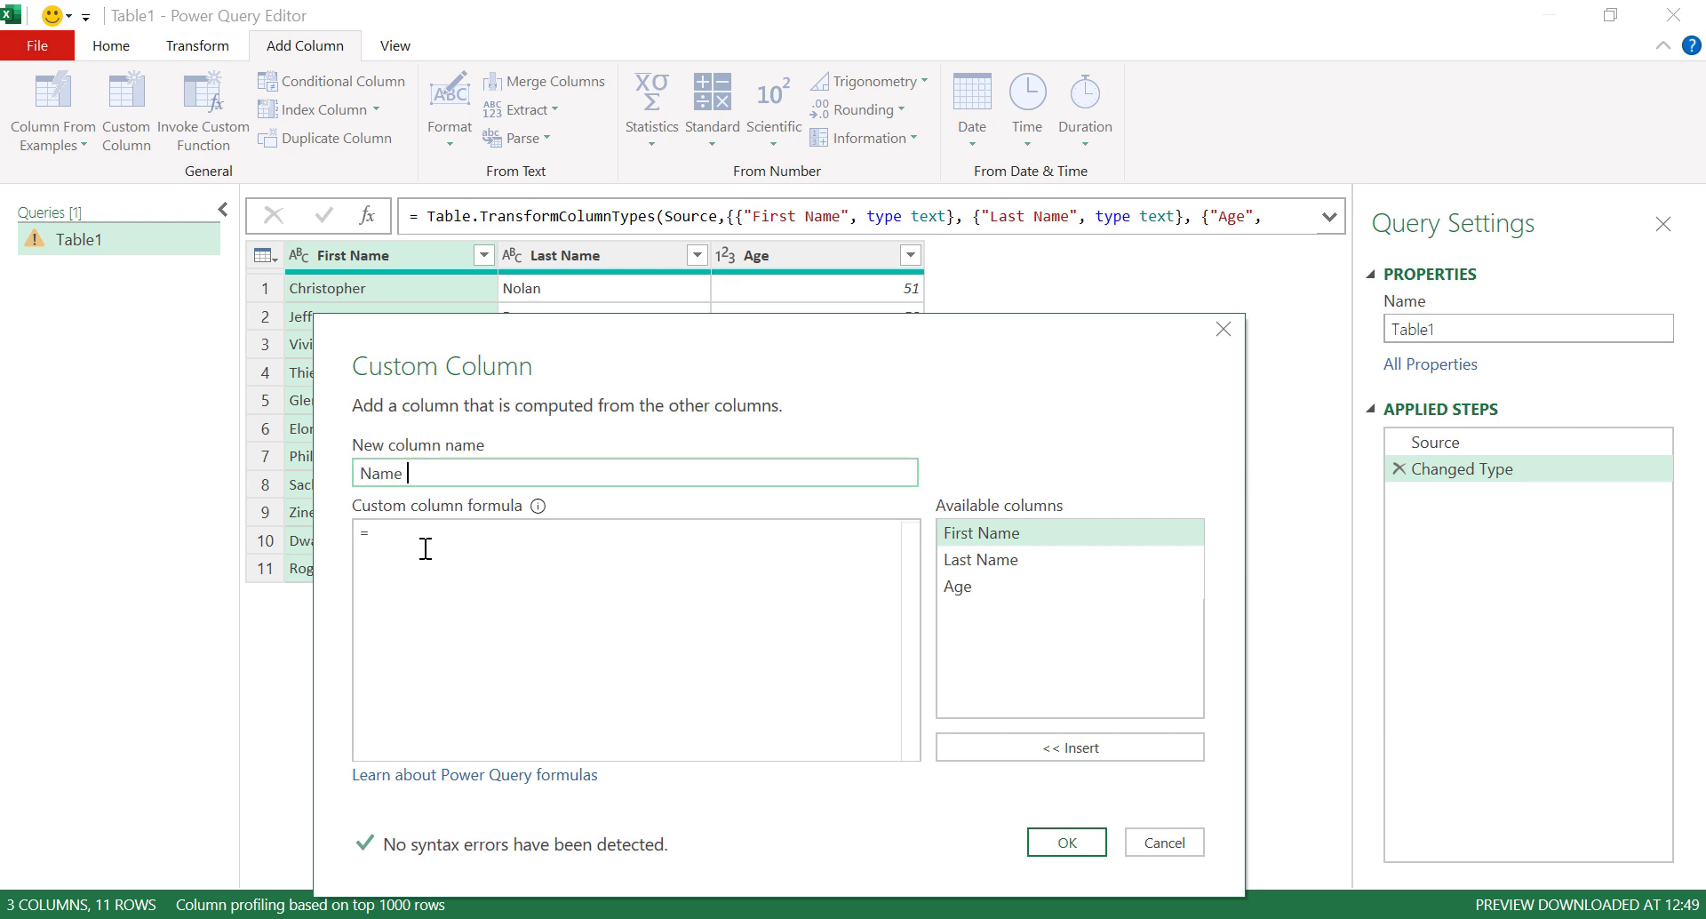
pyautogui.write('& Age')
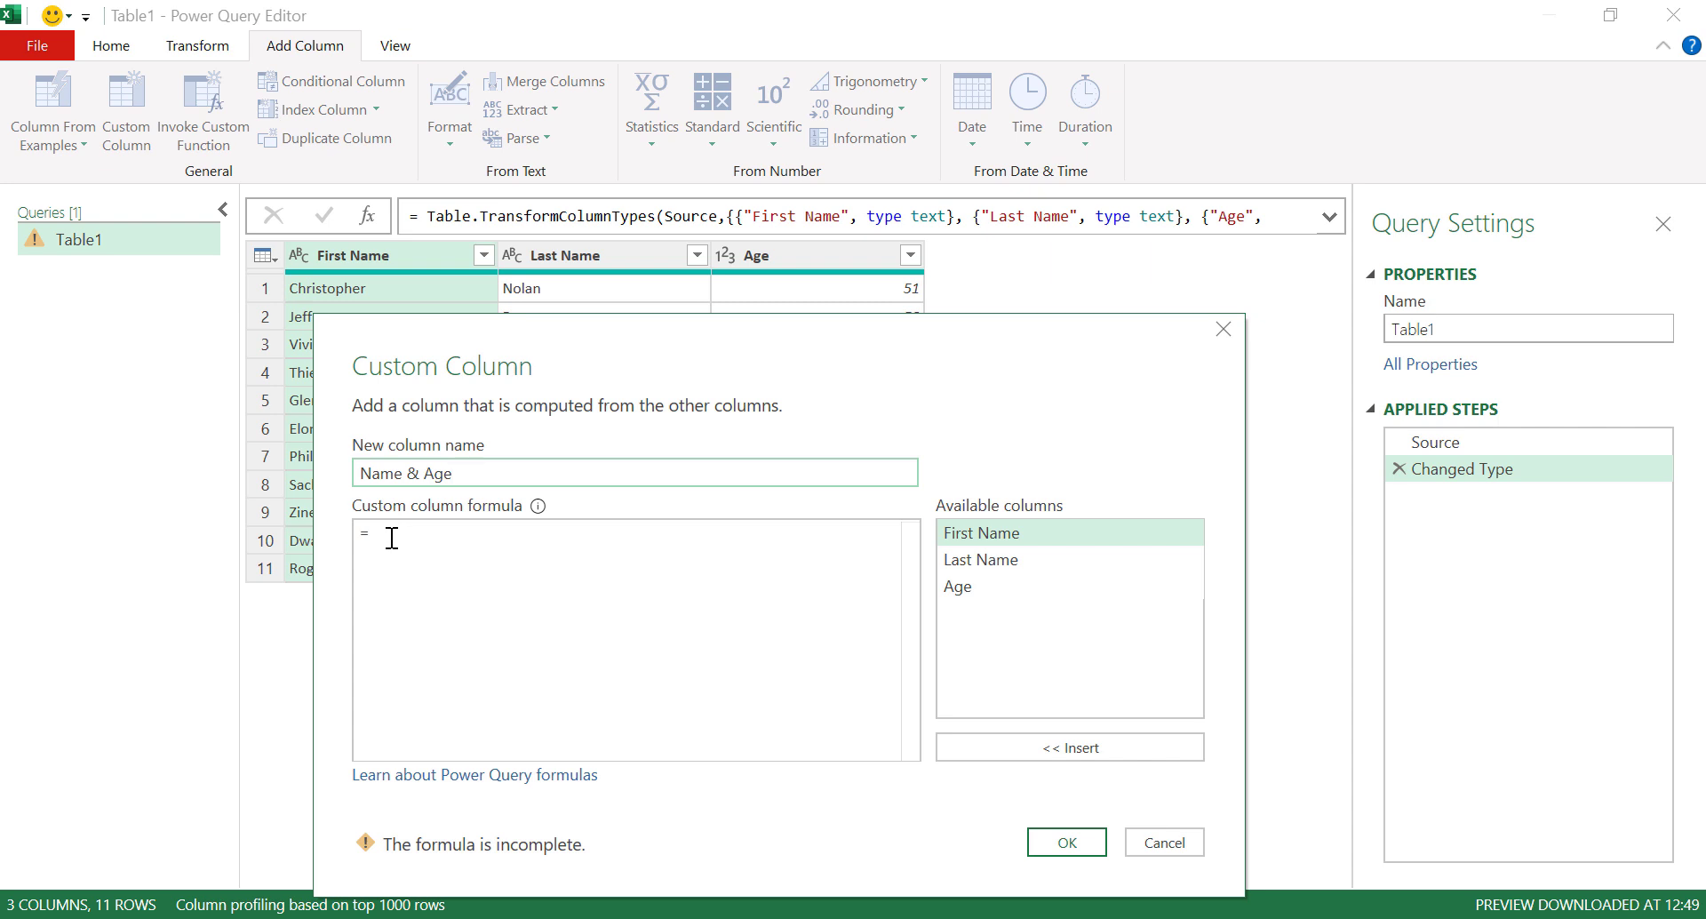
# Enter the formula [First Name]&" "&[Last Name]&" "&Number.ToText([Age]) and confirm it.
pyautogui.click(391, 538)
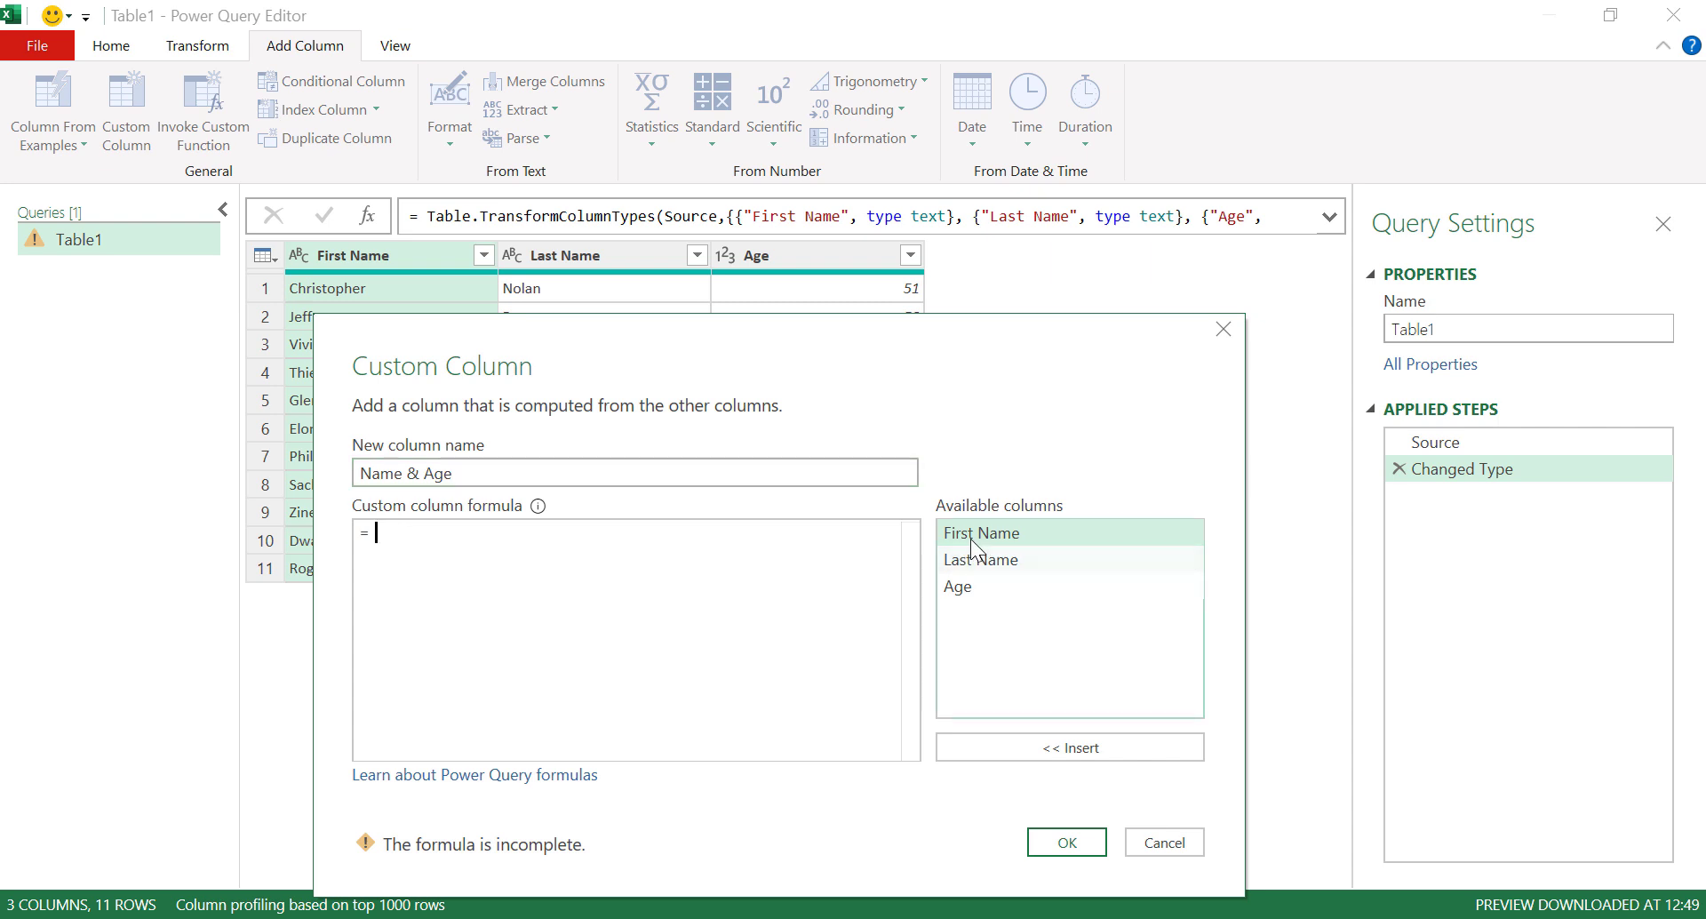
pyautogui.doubleClick(1001, 539)
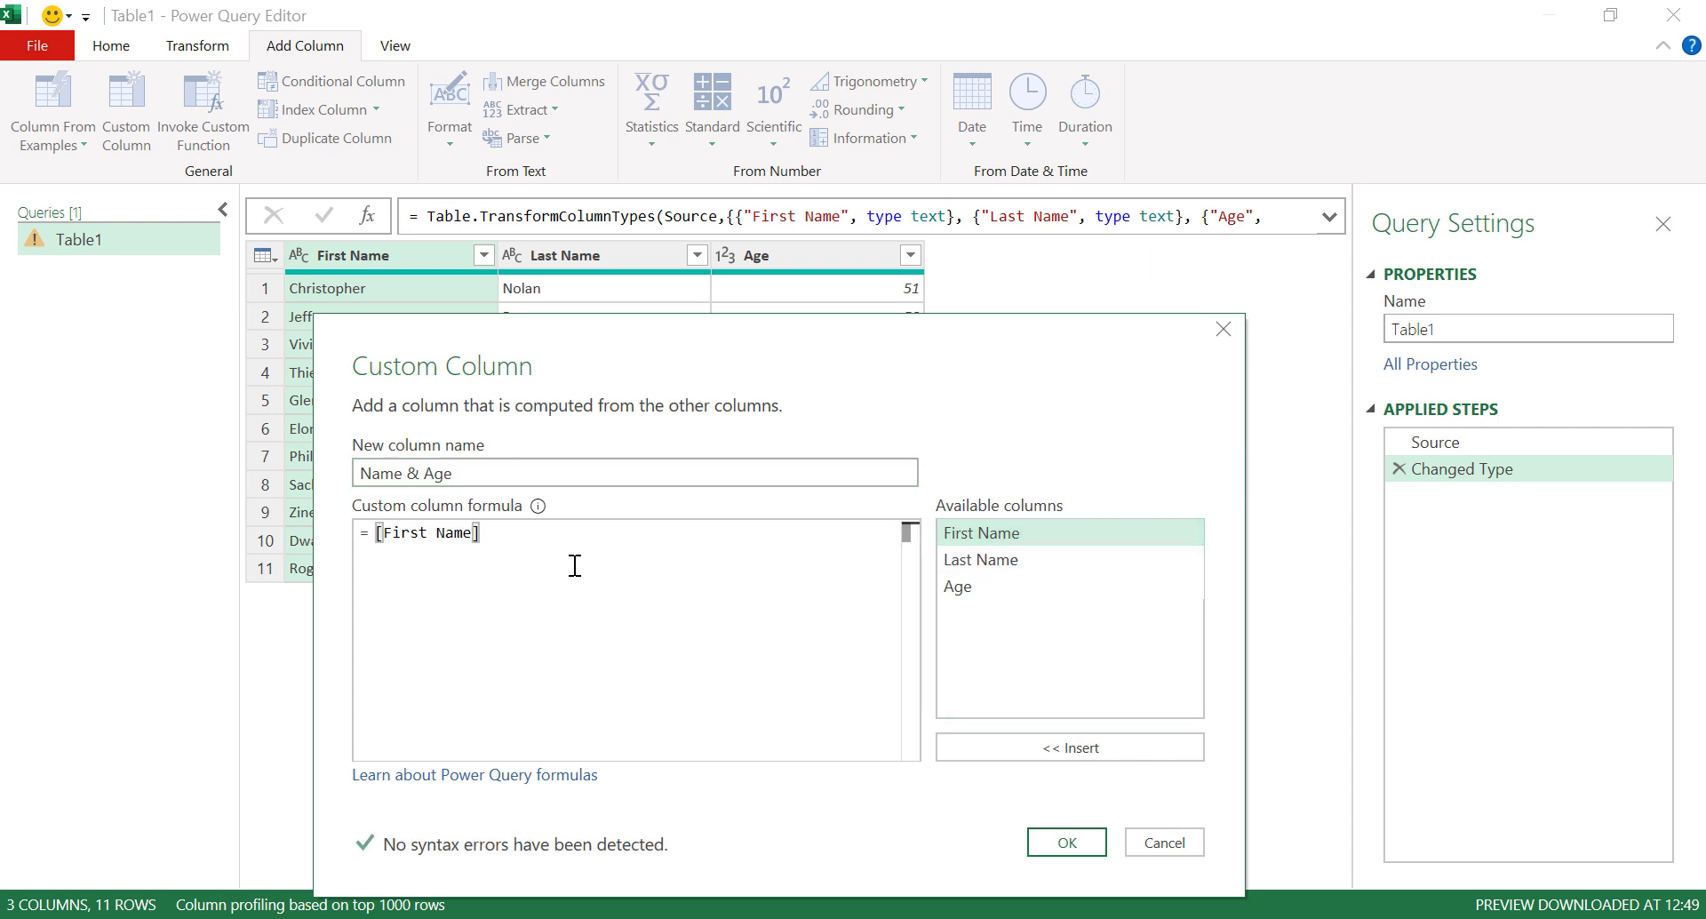
pyautogui.write('&')
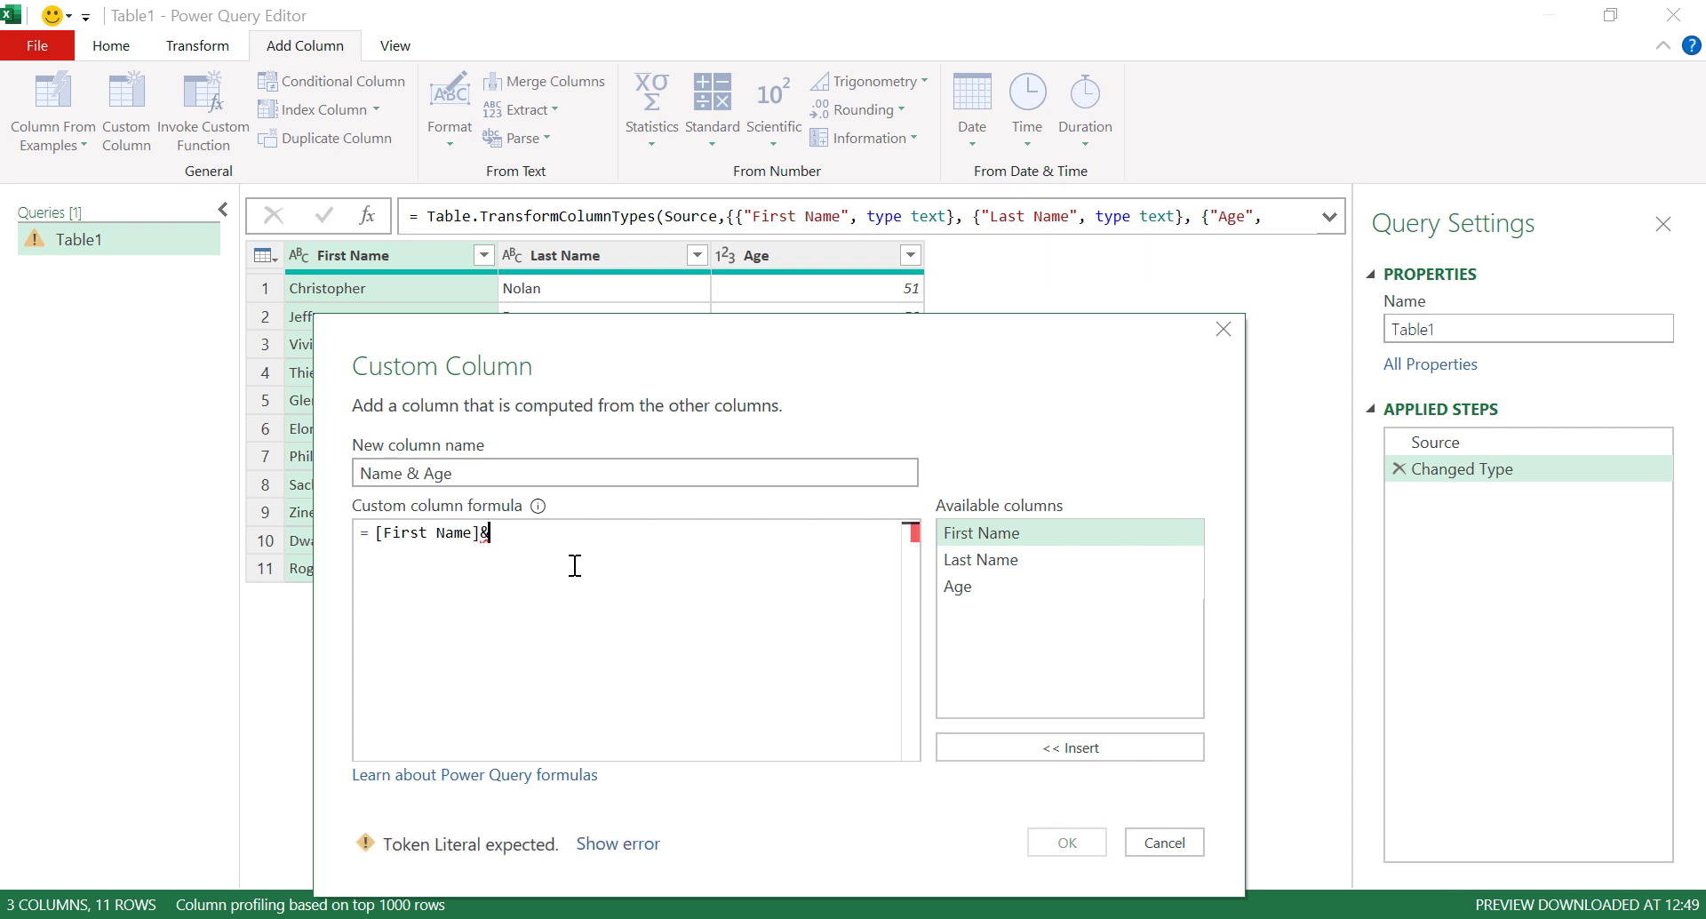
pyautogui.write('" "')
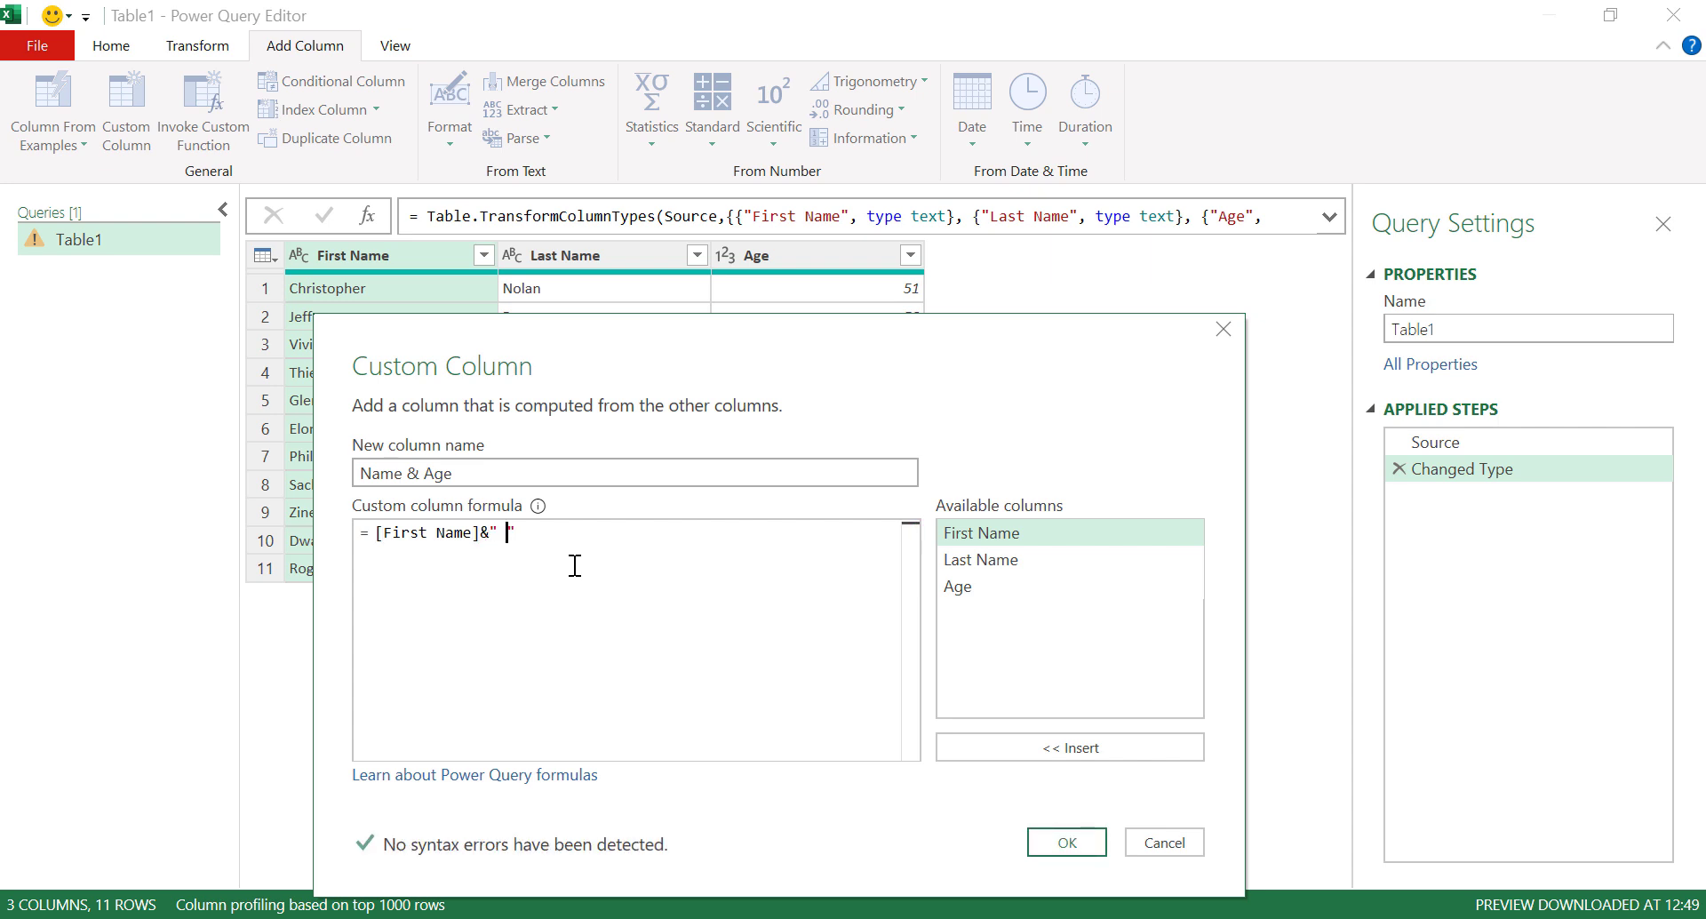
pyautogui.write(' "&')
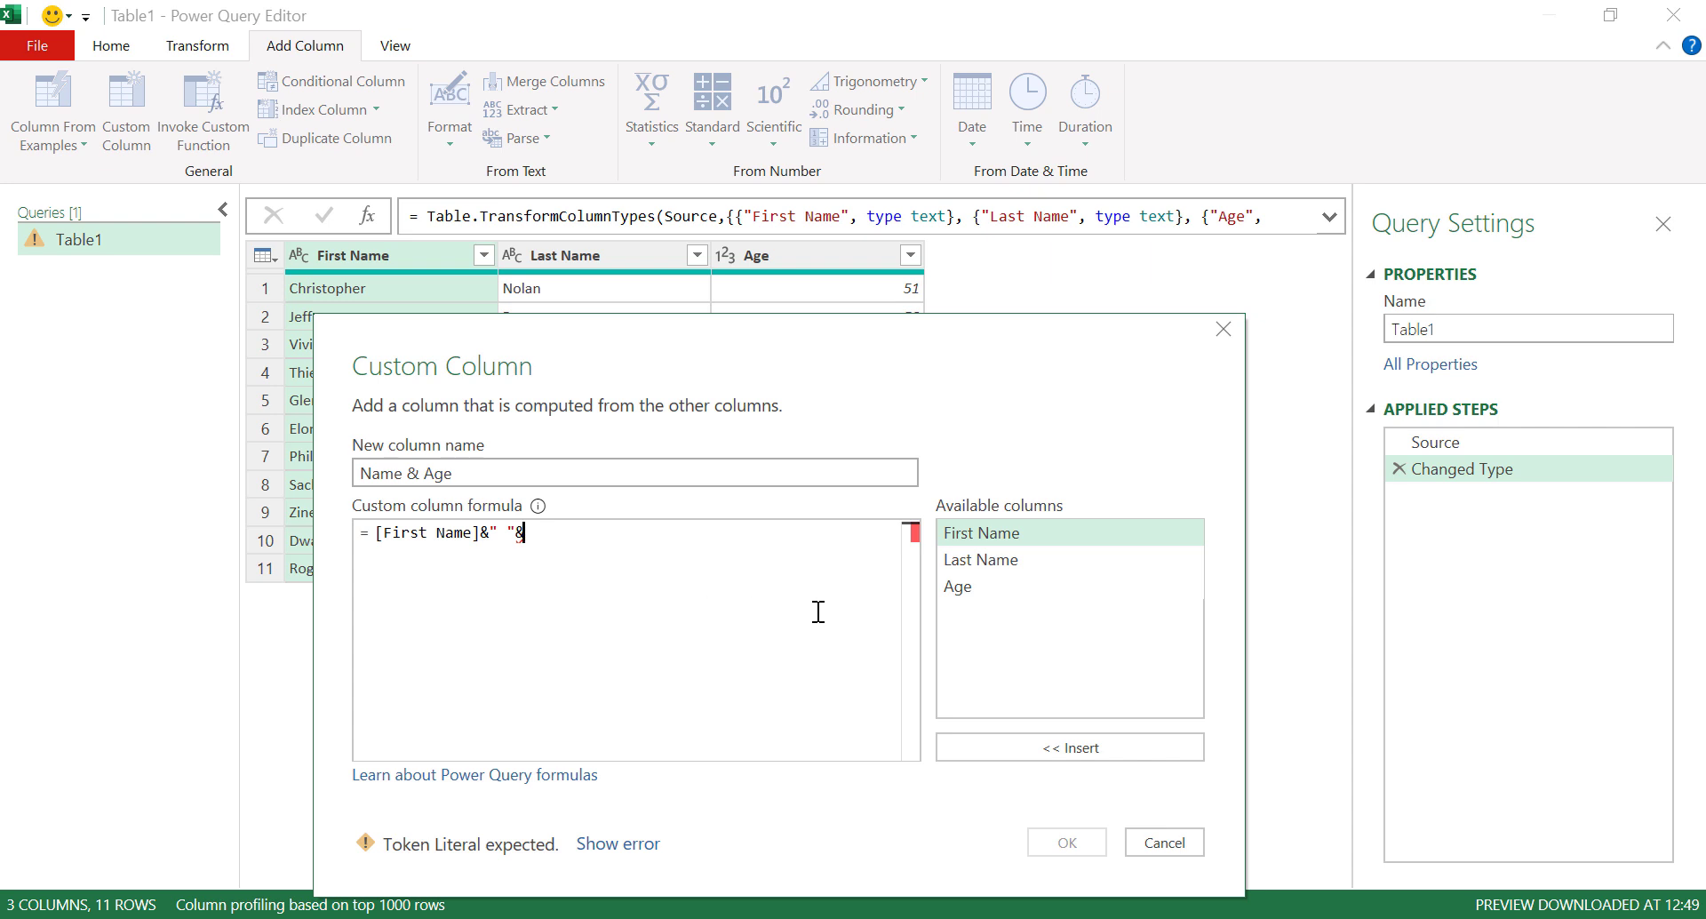
pyautogui.doubleClick(980, 561)
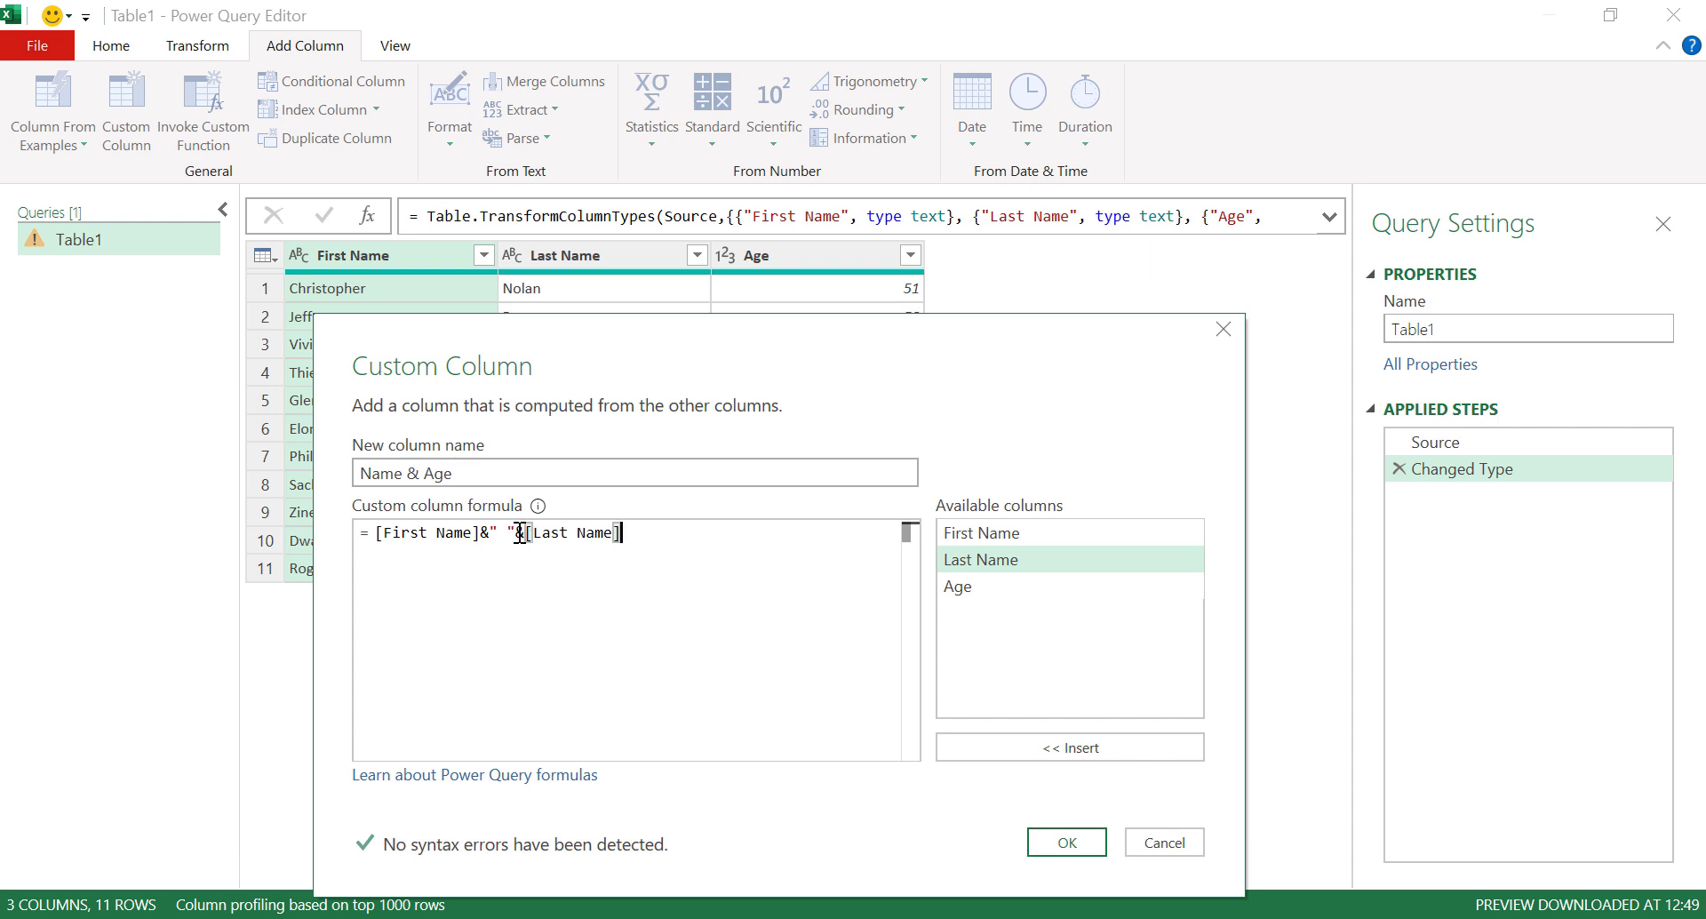
pyautogui.write('&')
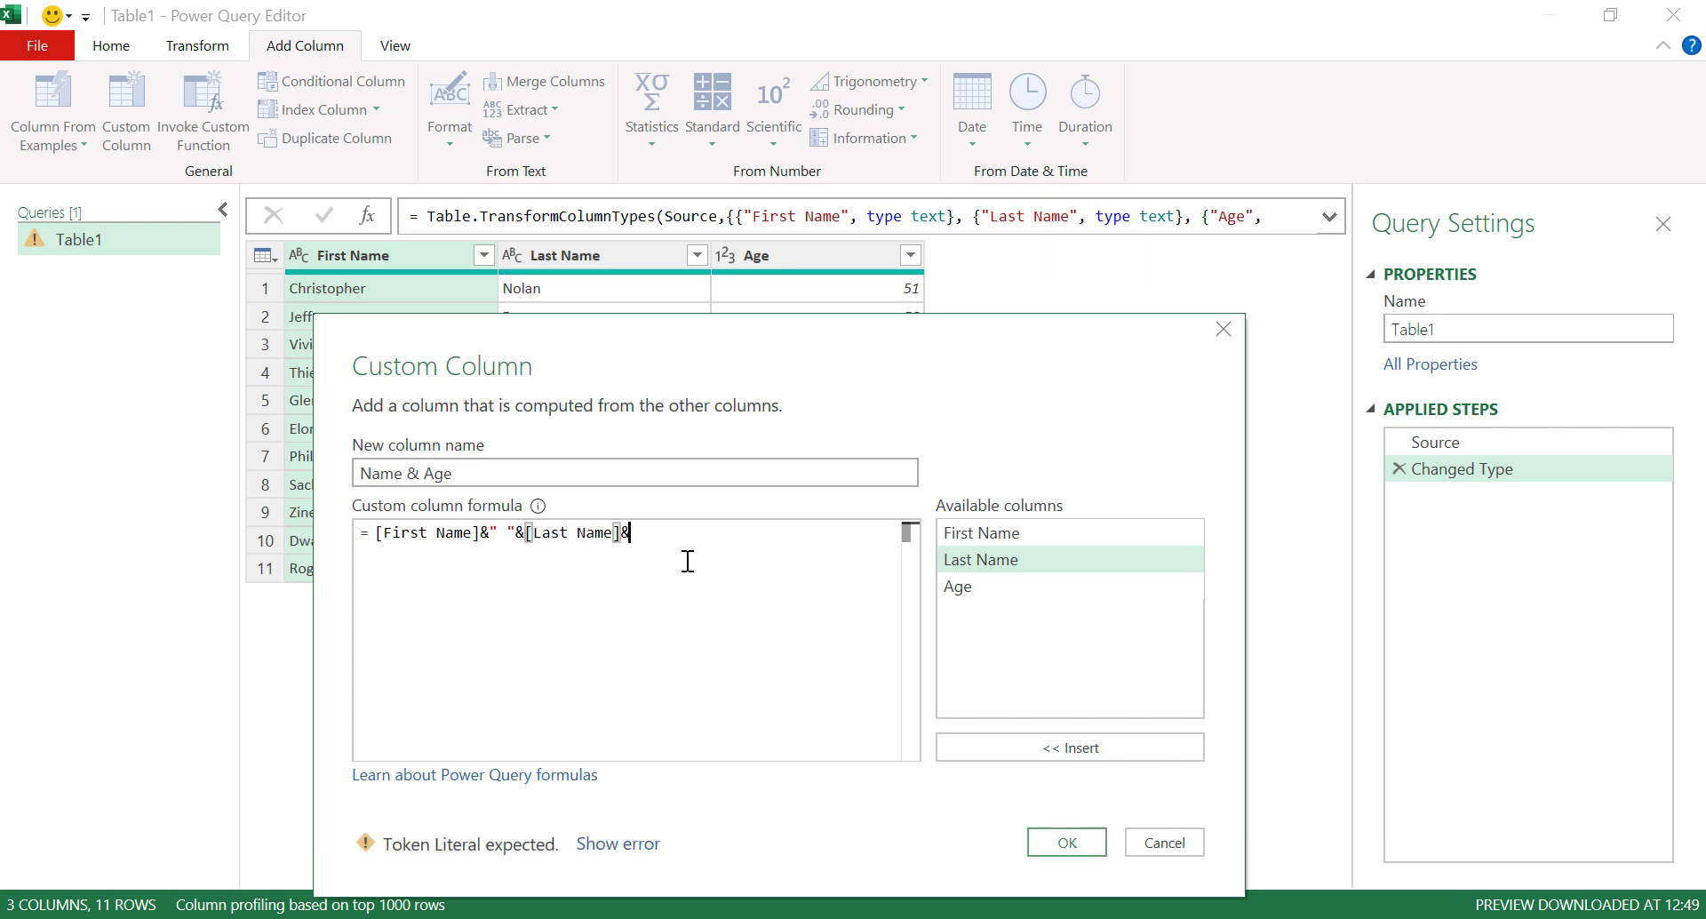
pyautogui.write('" "')
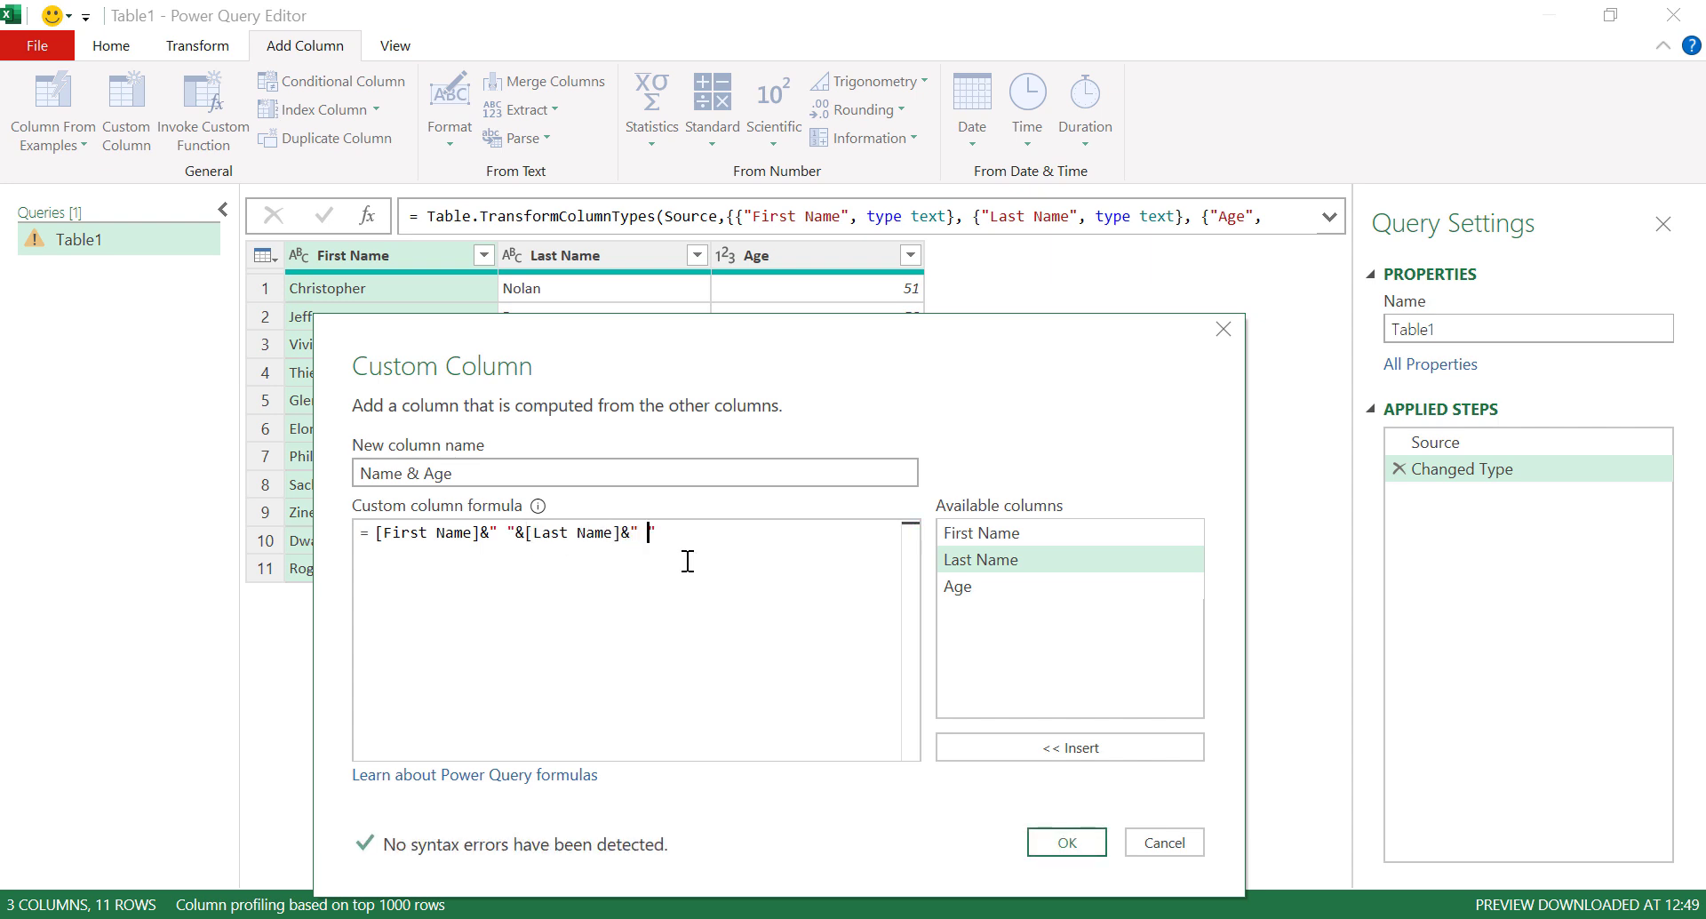
pyautogui.write(' "&')
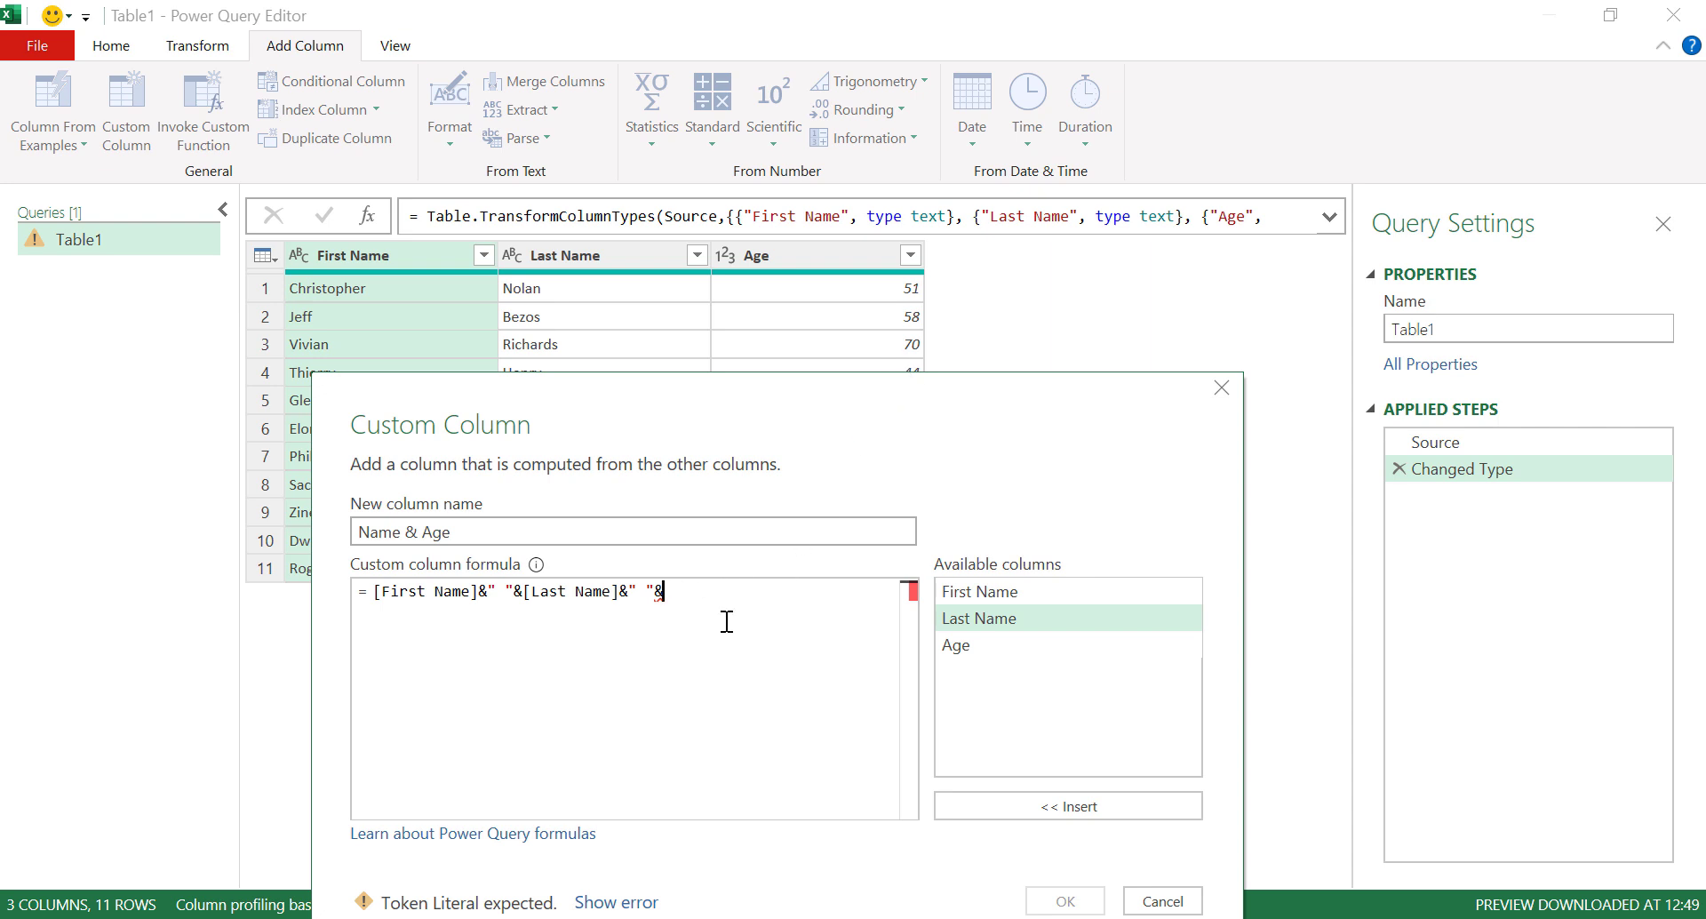
pyautogui.write('Number')
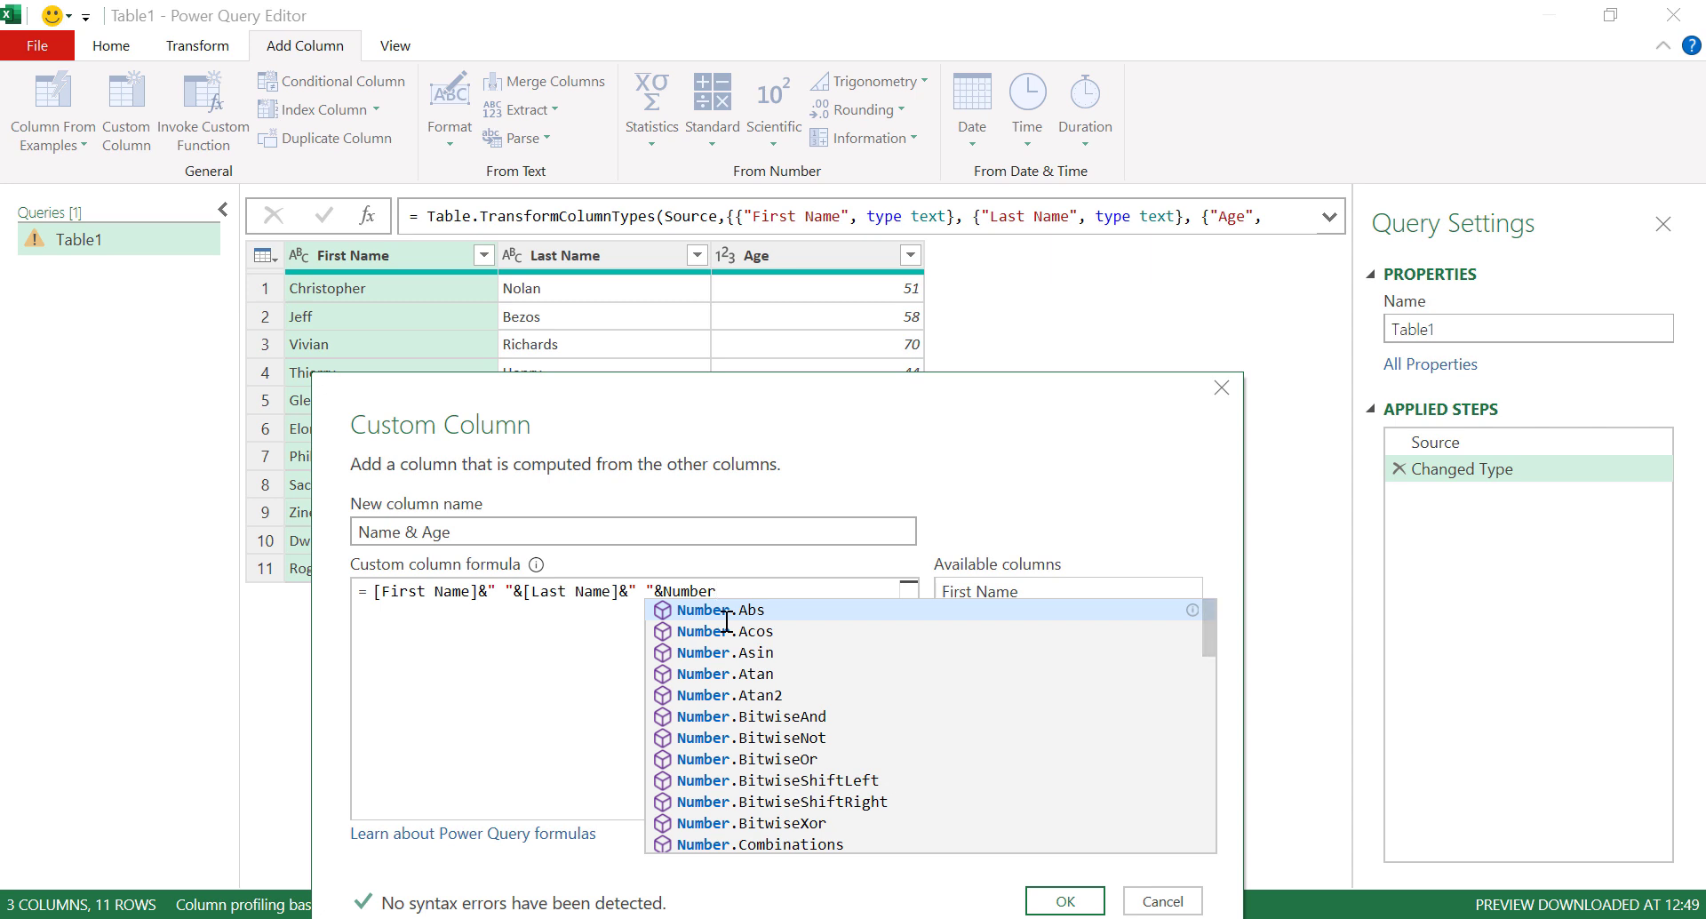
pyautogui.write('.To')
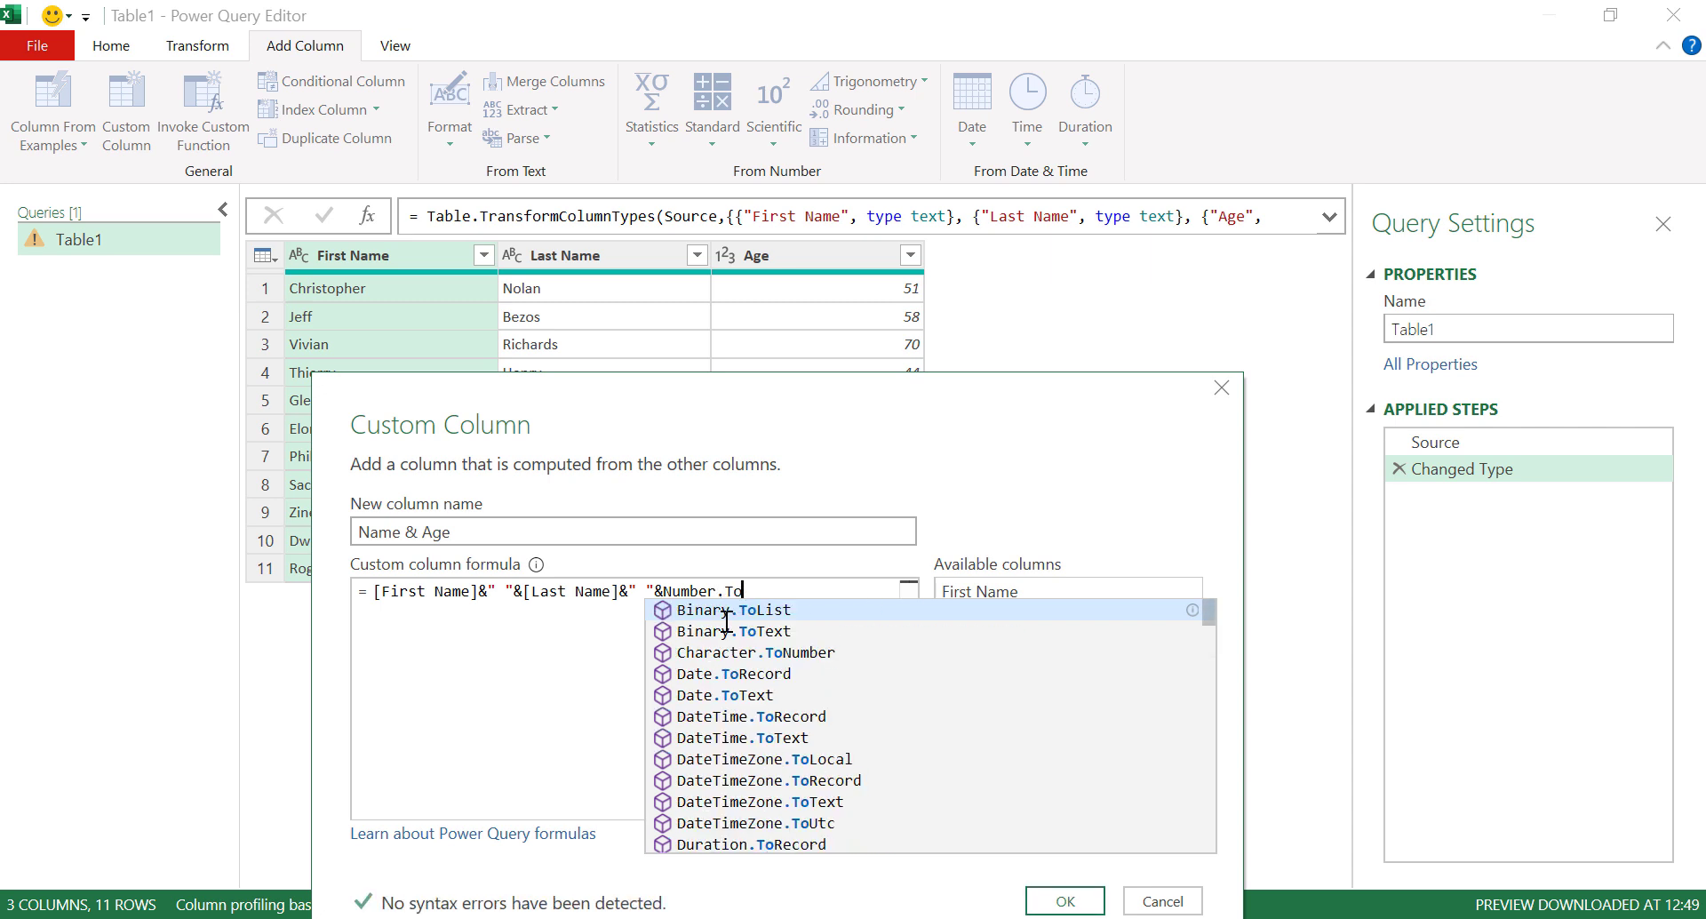
pyautogui.write('Text')
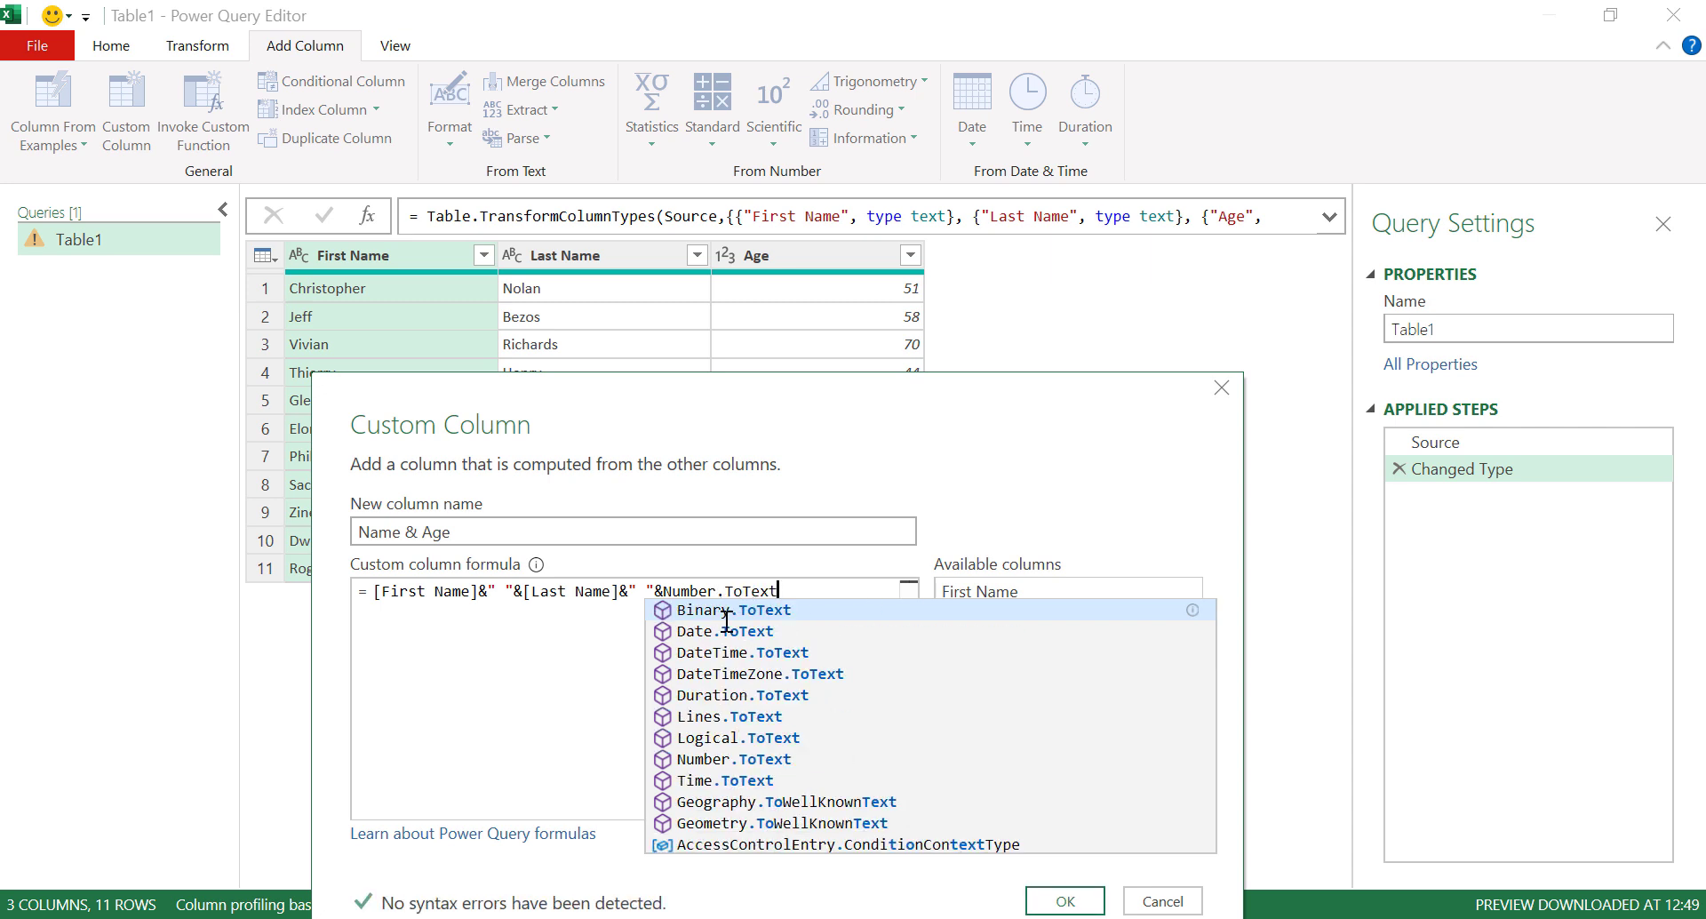
pyautogui.write('(')
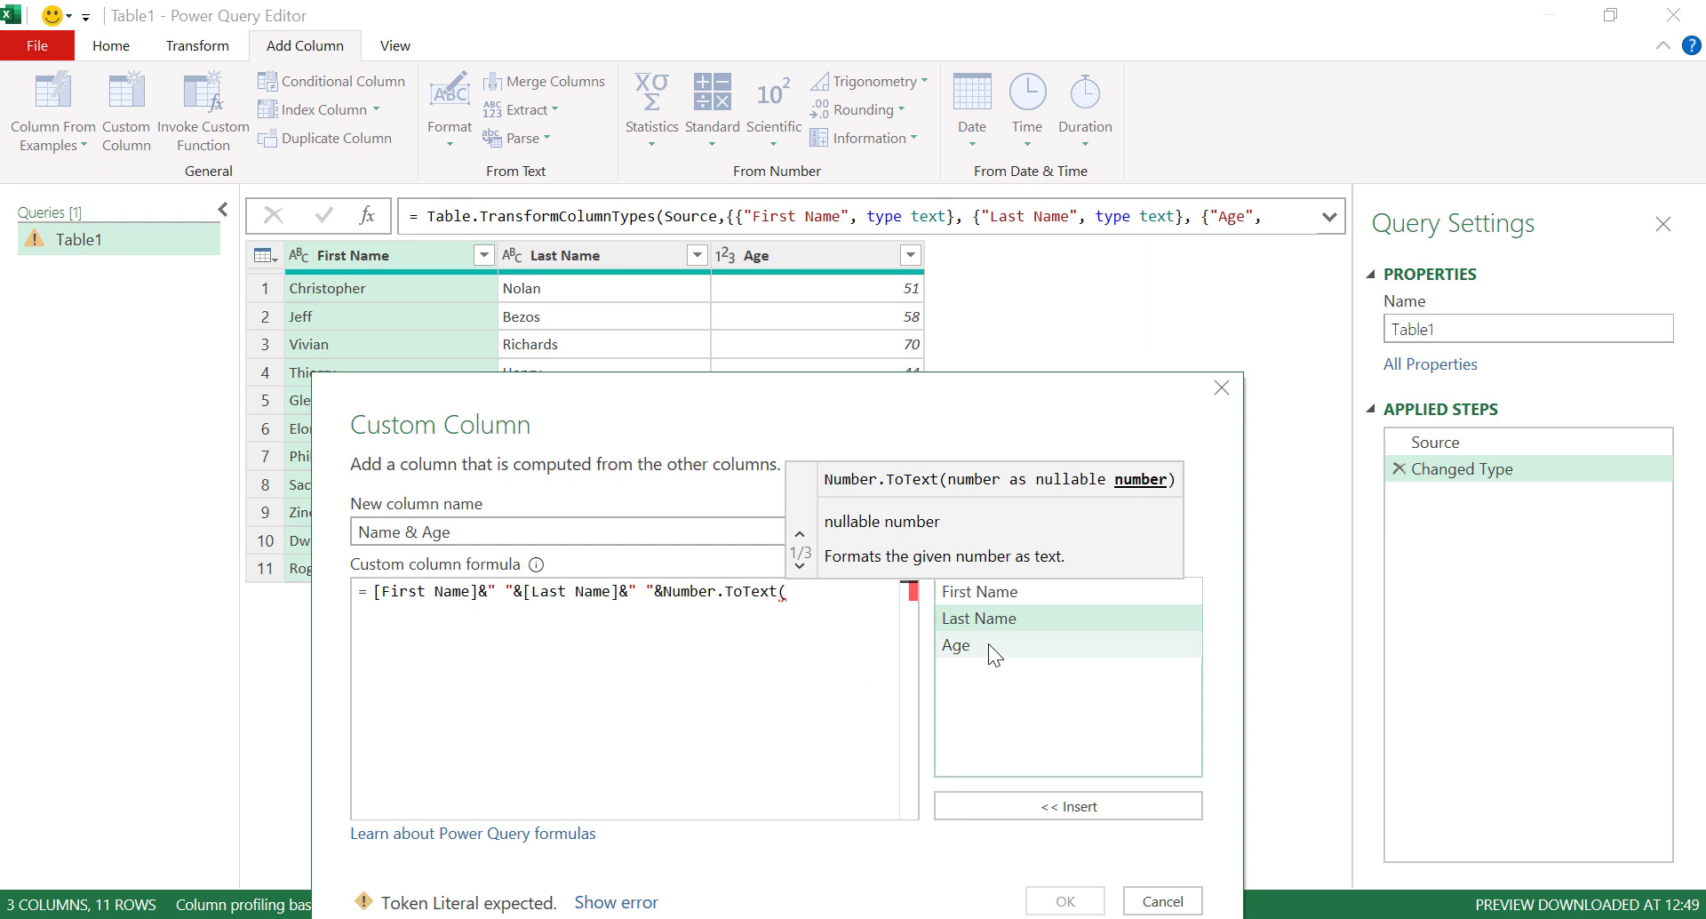
pyautogui.doubleClick(979, 644)
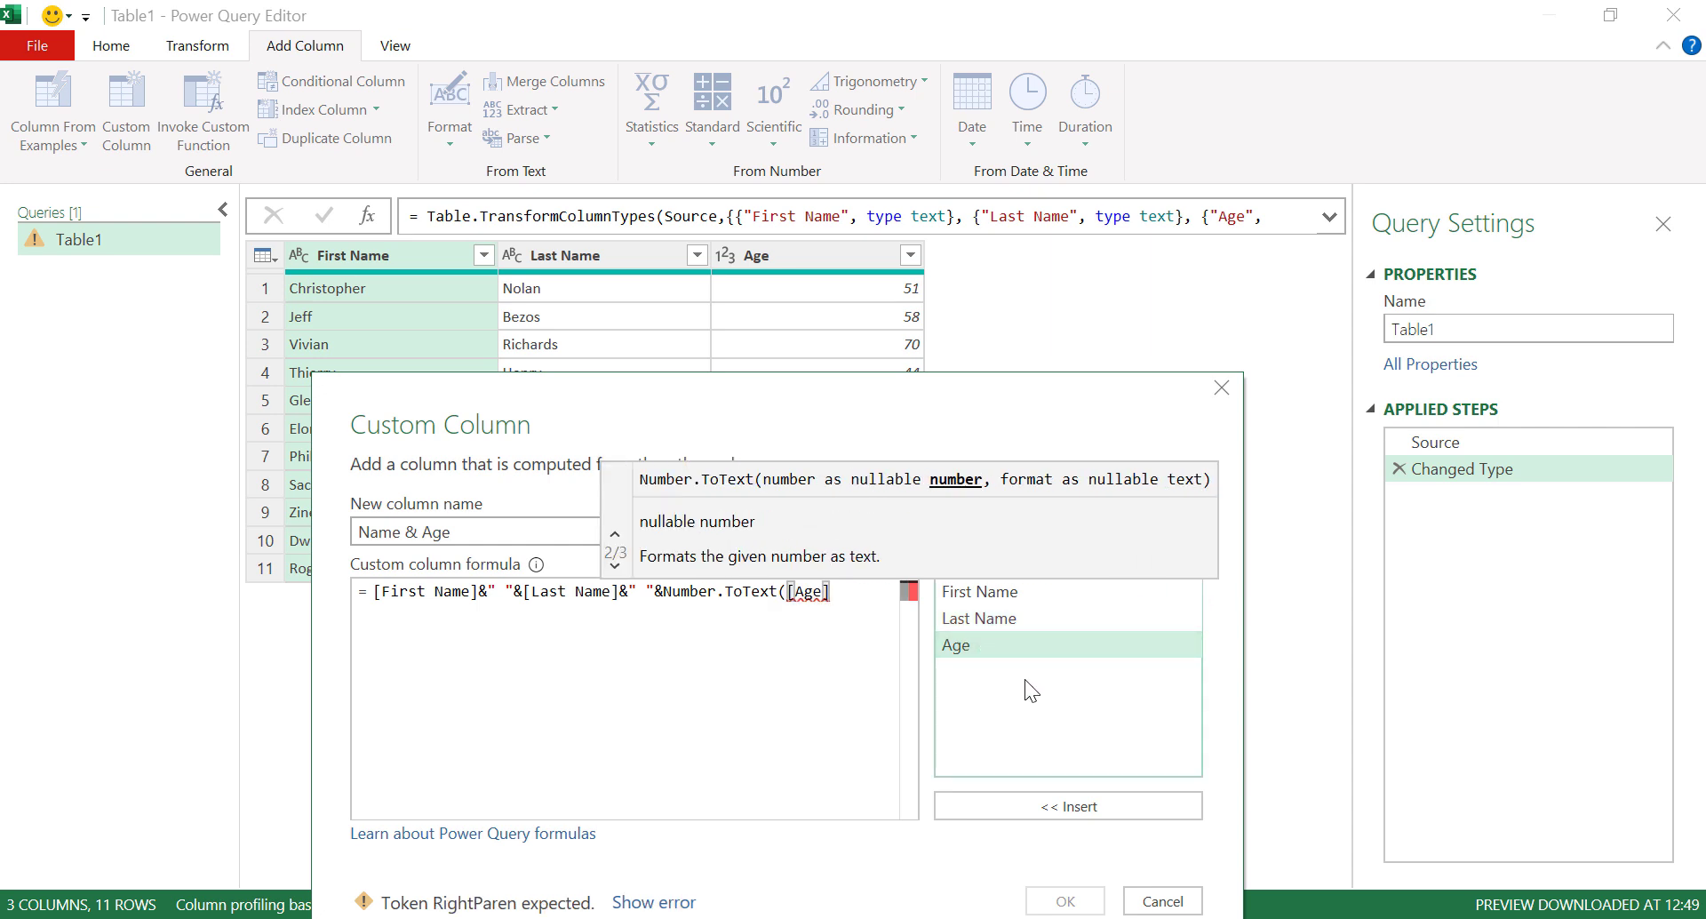
pyautogui.write(')')
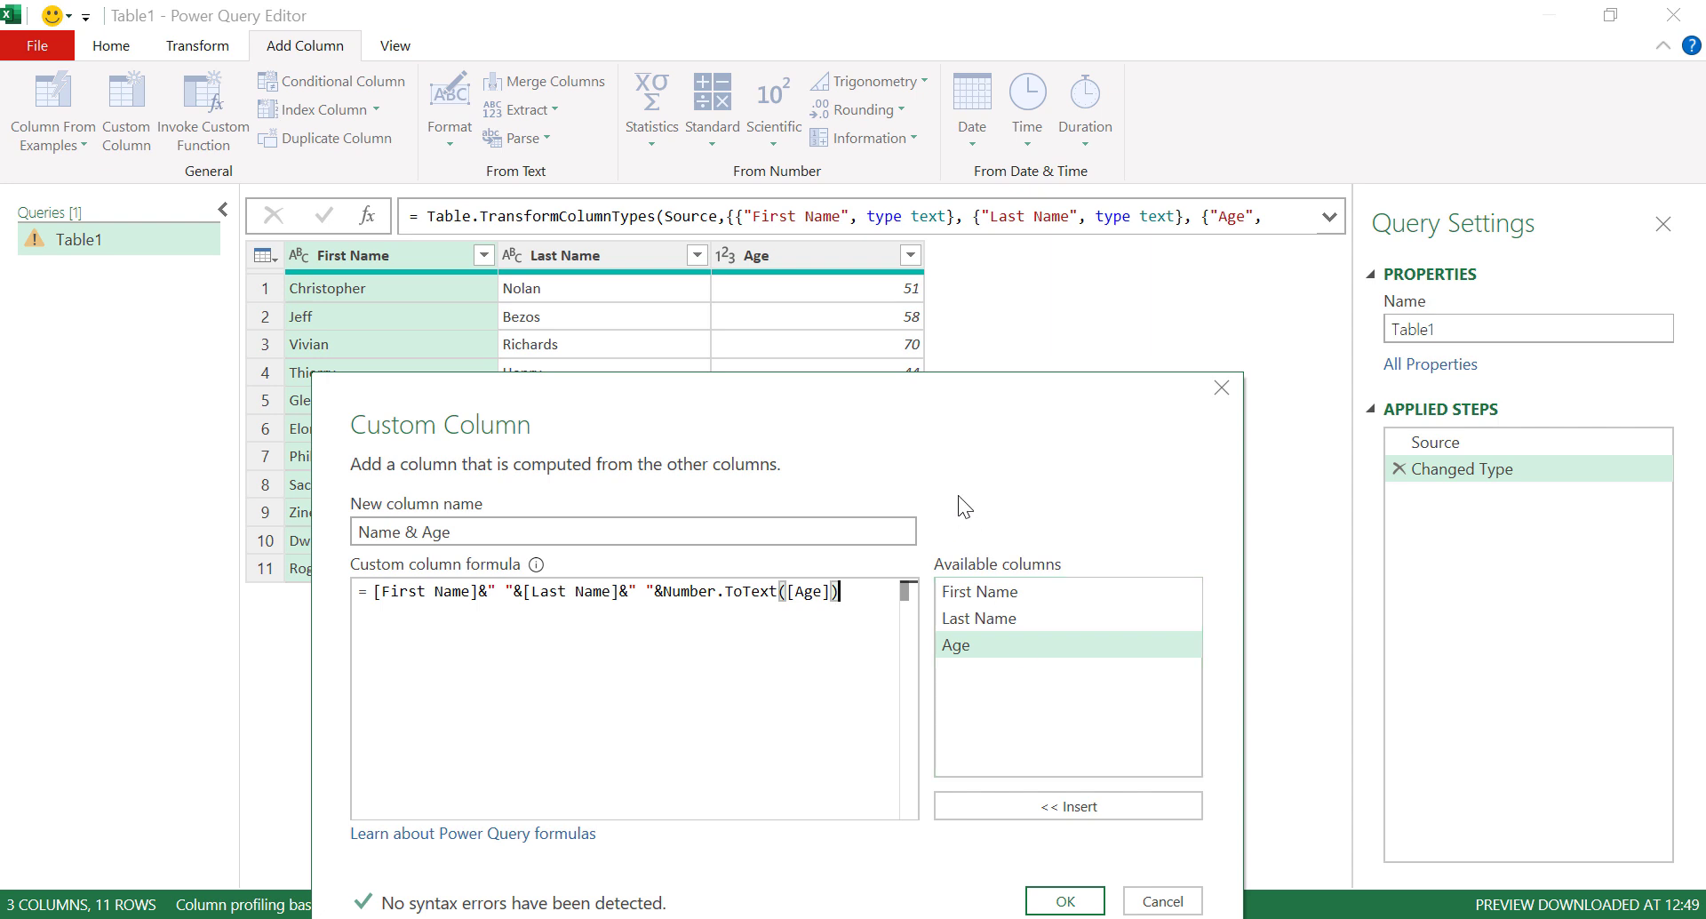
pyautogui.moveTo(932, 429); pyautogui.dragTo(946, 294)
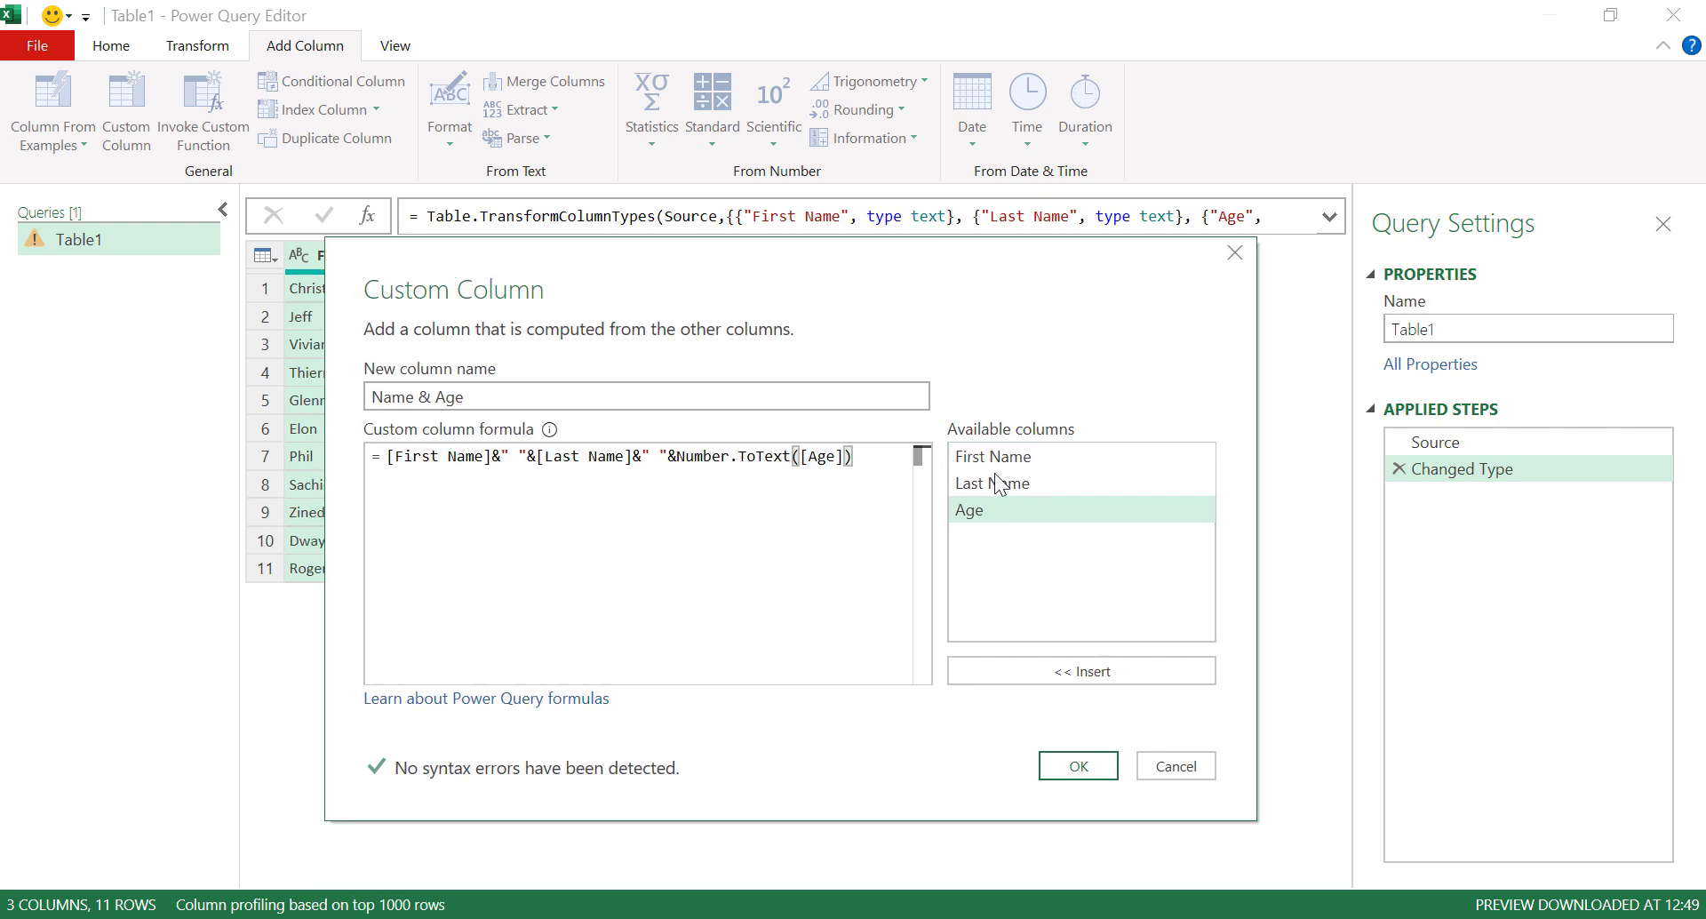
pyautogui.click(1084, 762)
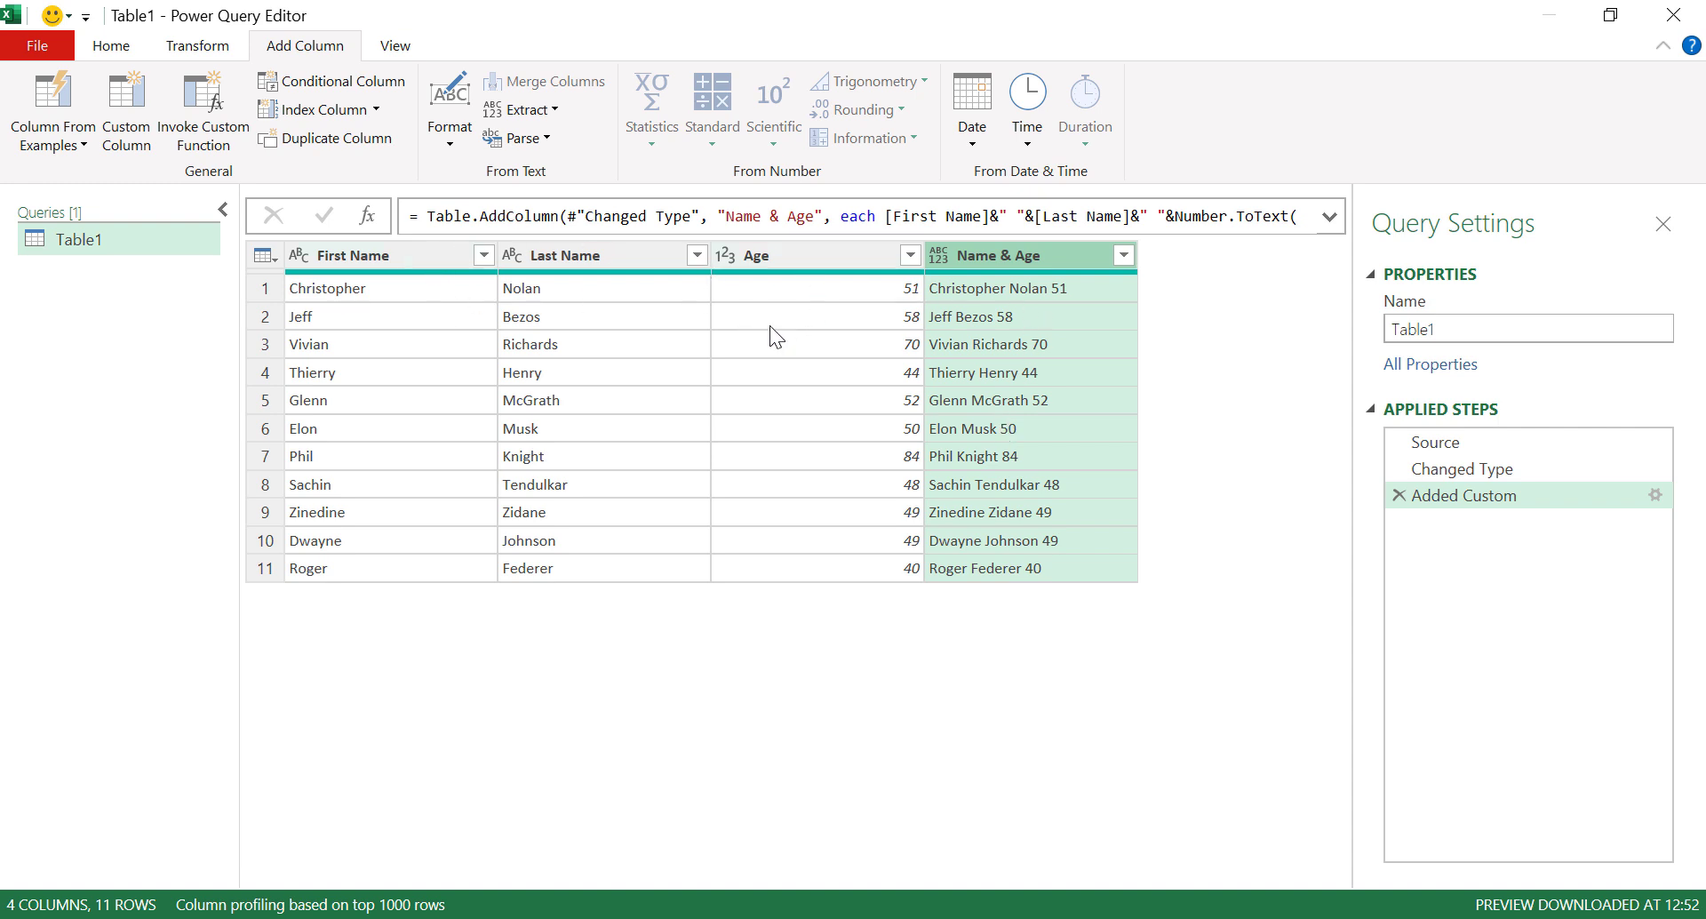
# Remove every column except Name & Age from Table1.
pyautogui.rightClick(1076, 258)
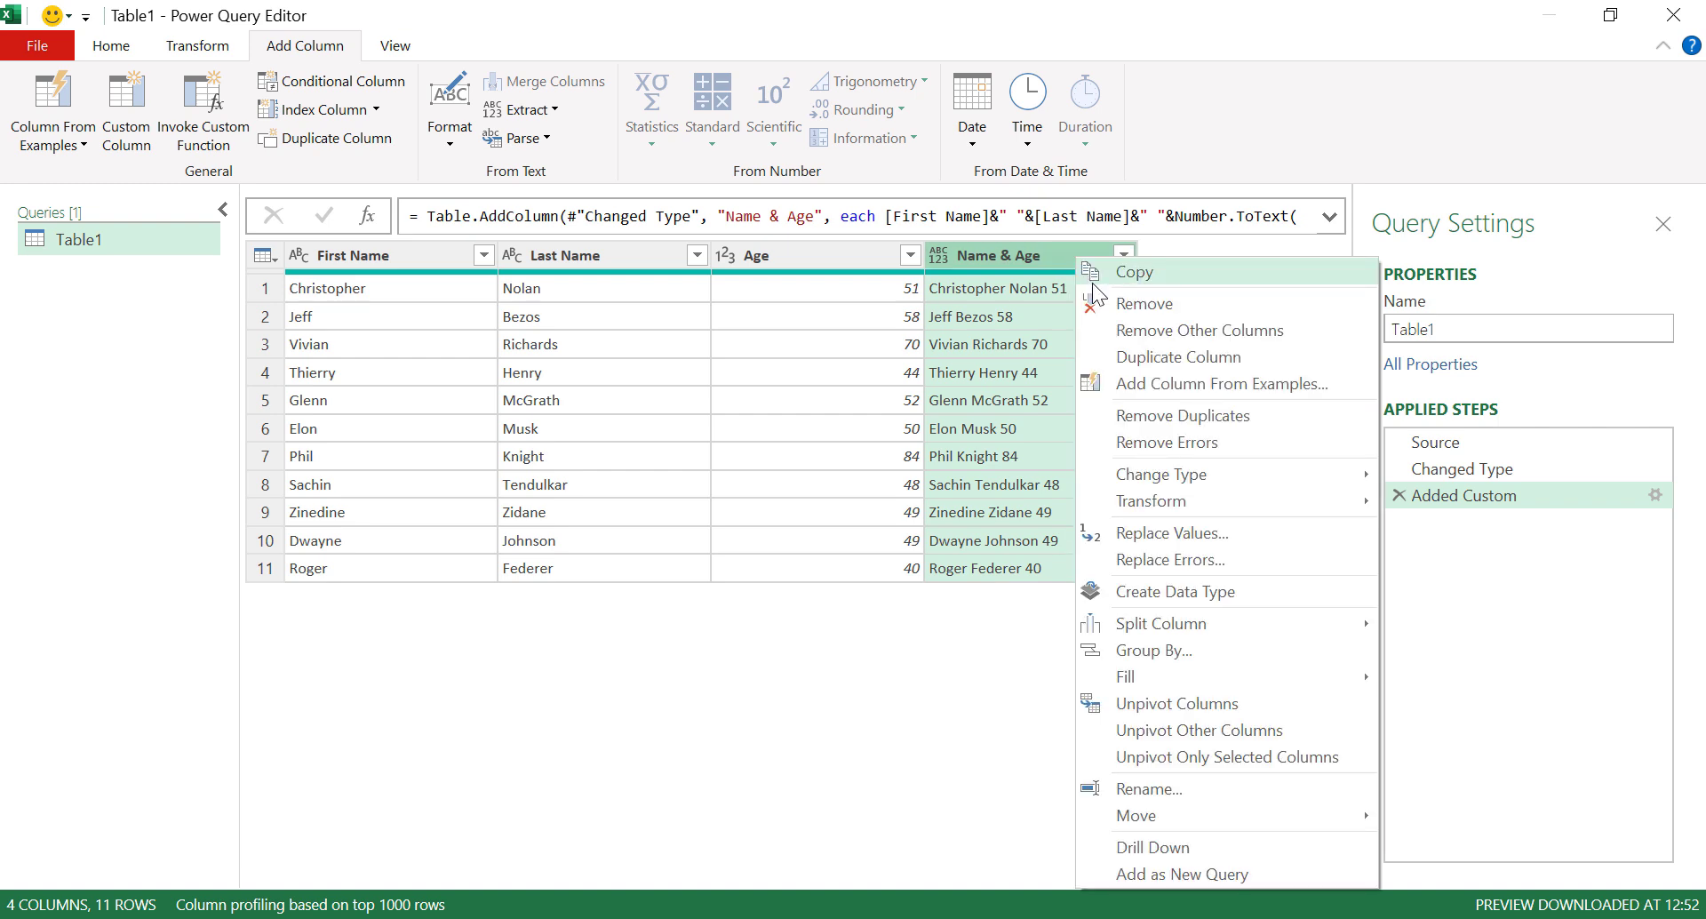
pyautogui.click(1225, 334)
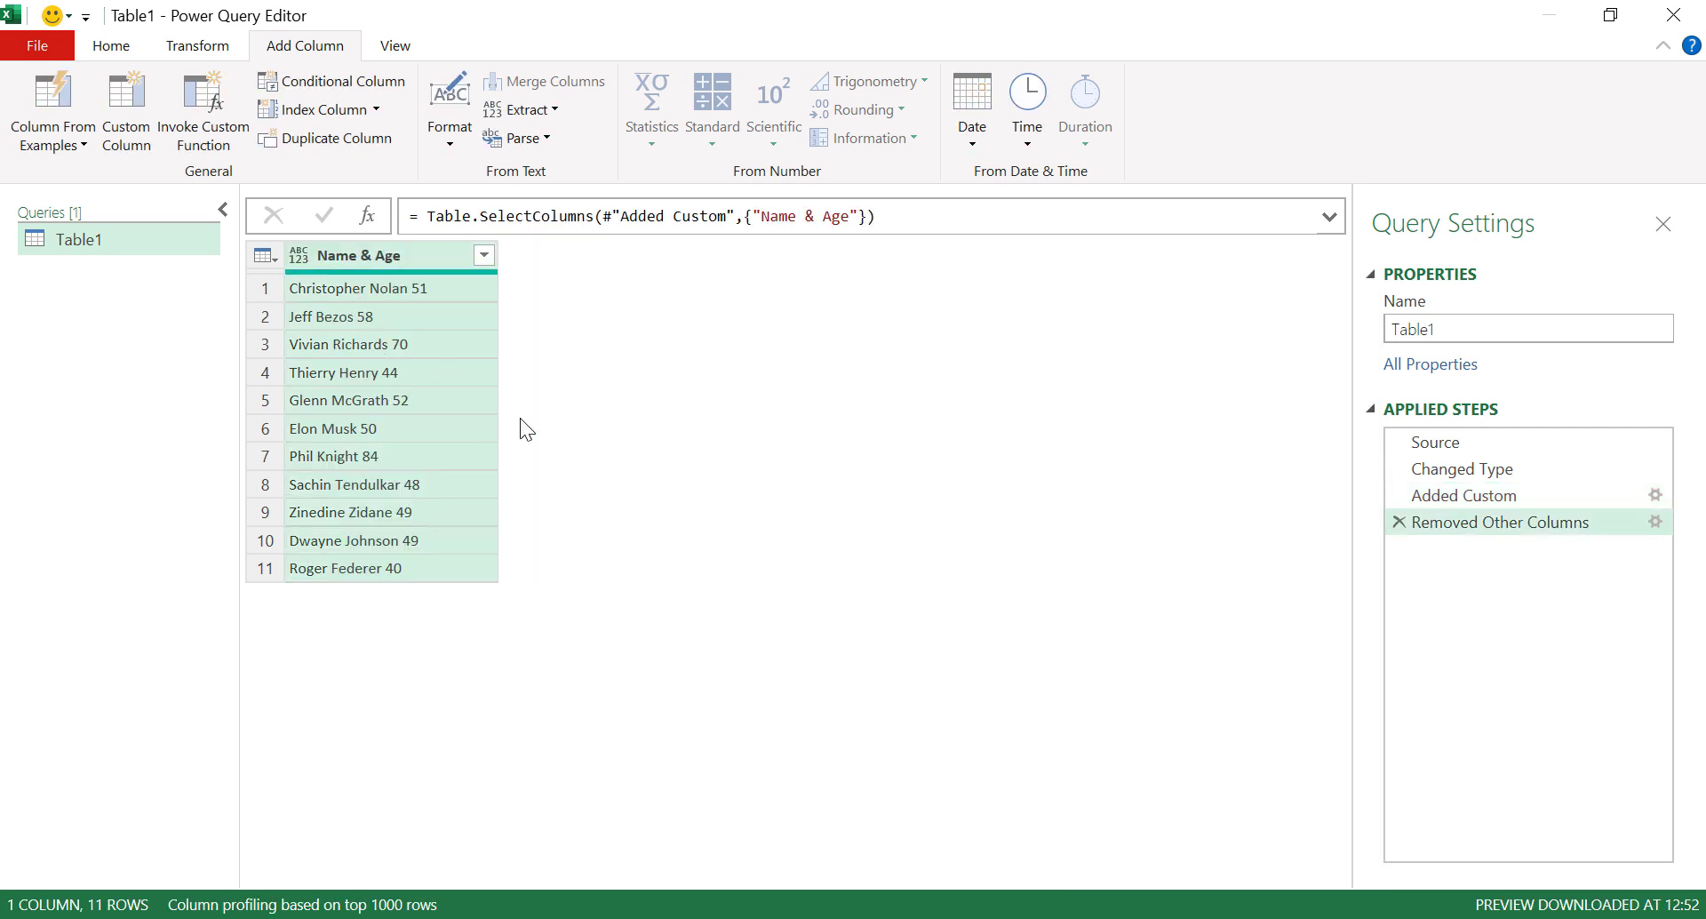
pyautogui.click(115, 47)
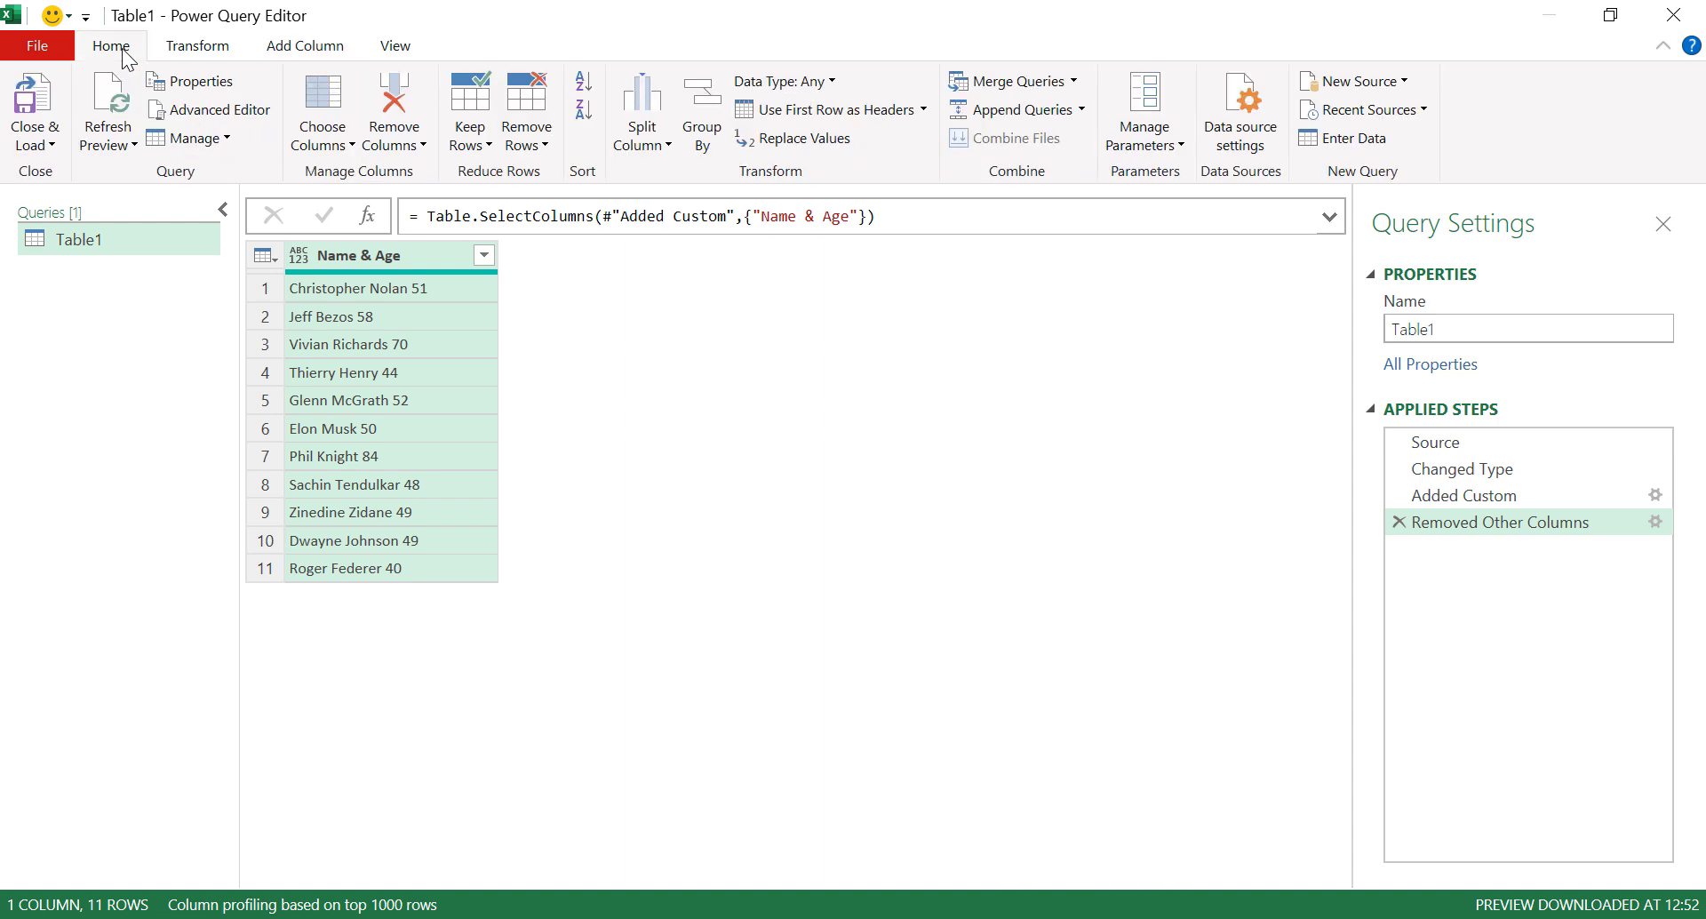
# Close & Load the query results to the existing worksheet at cell F3.
pyautogui.click(45, 142)
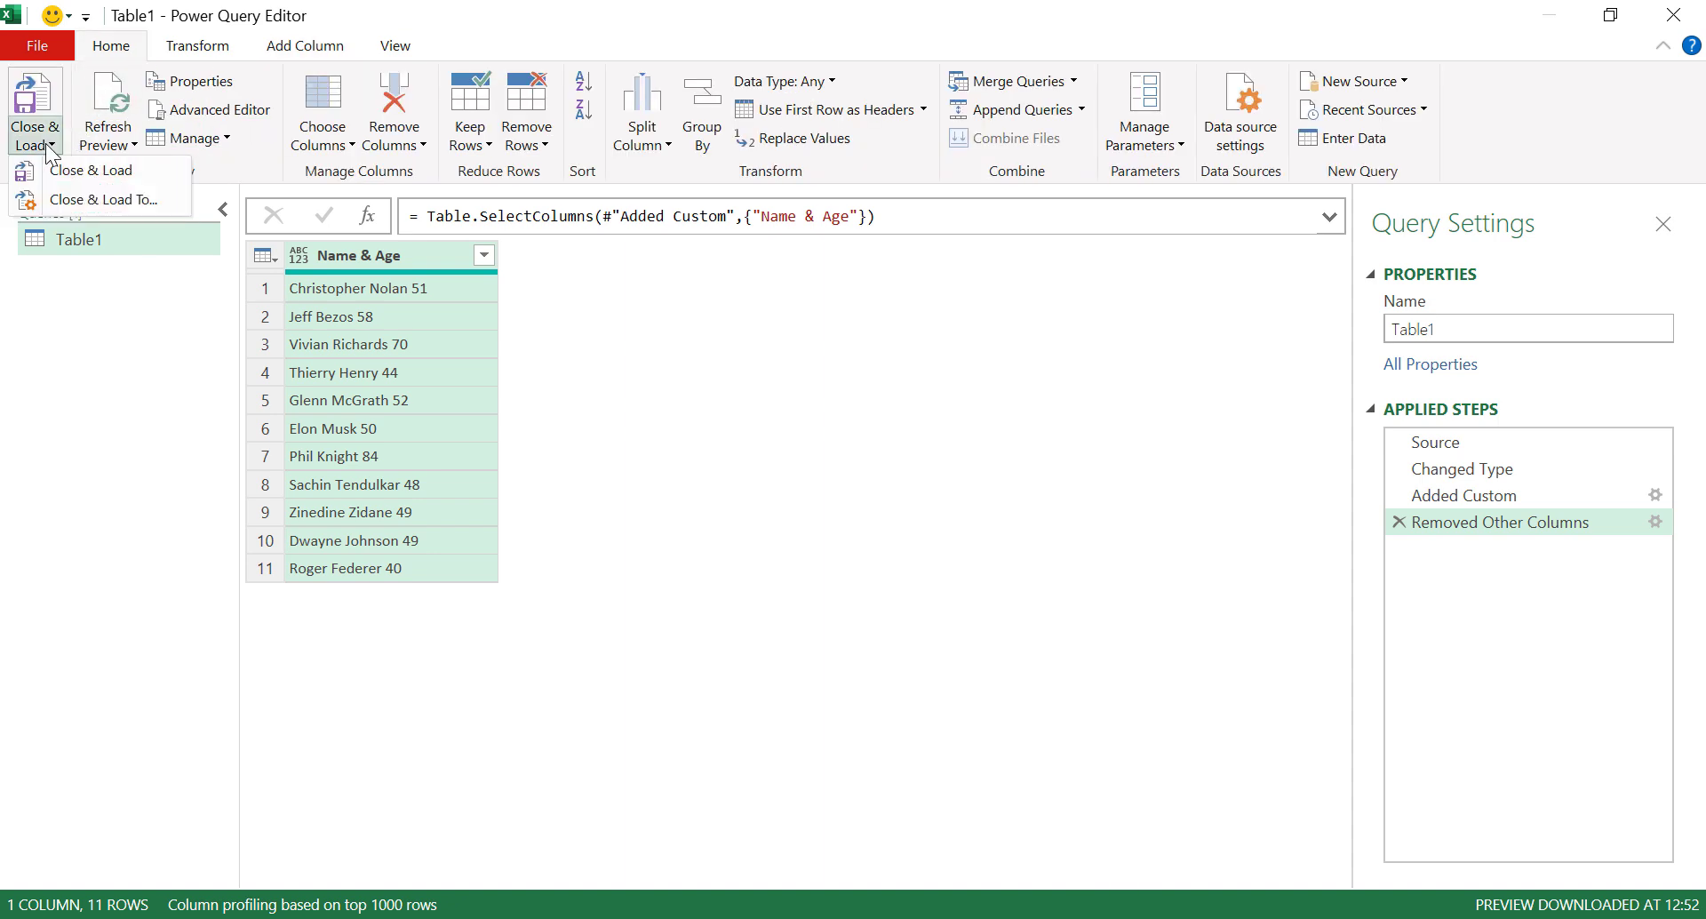
pyautogui.click(163, 199)
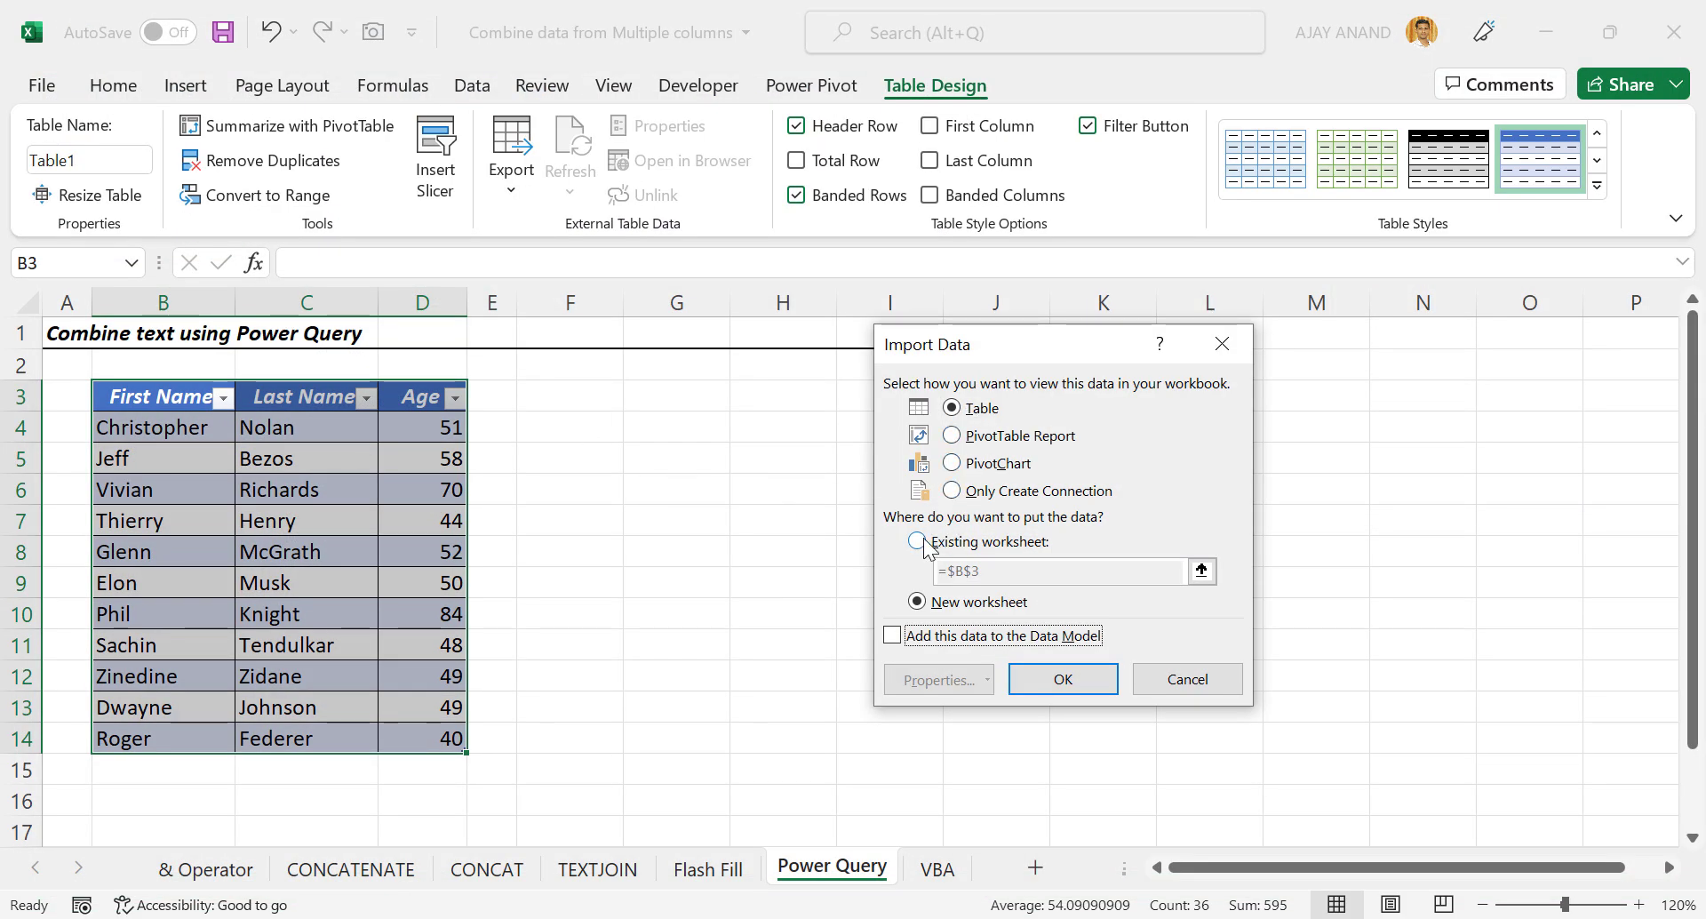
pyautogui.click(917, 542)
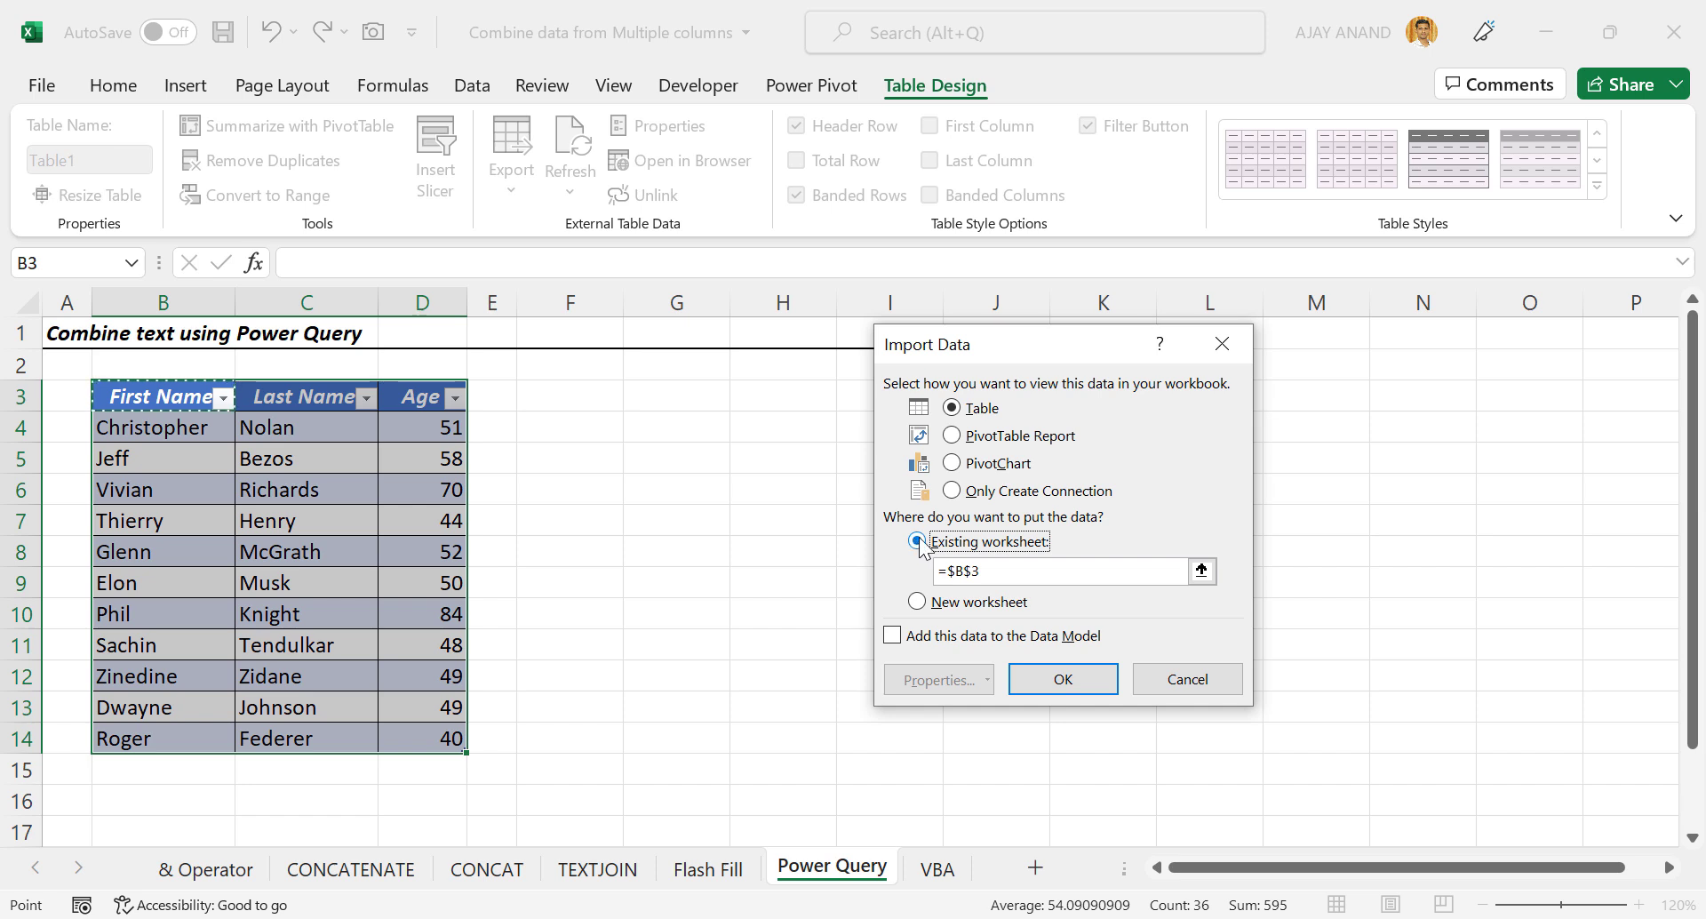
pyautogui.click(582, 400)
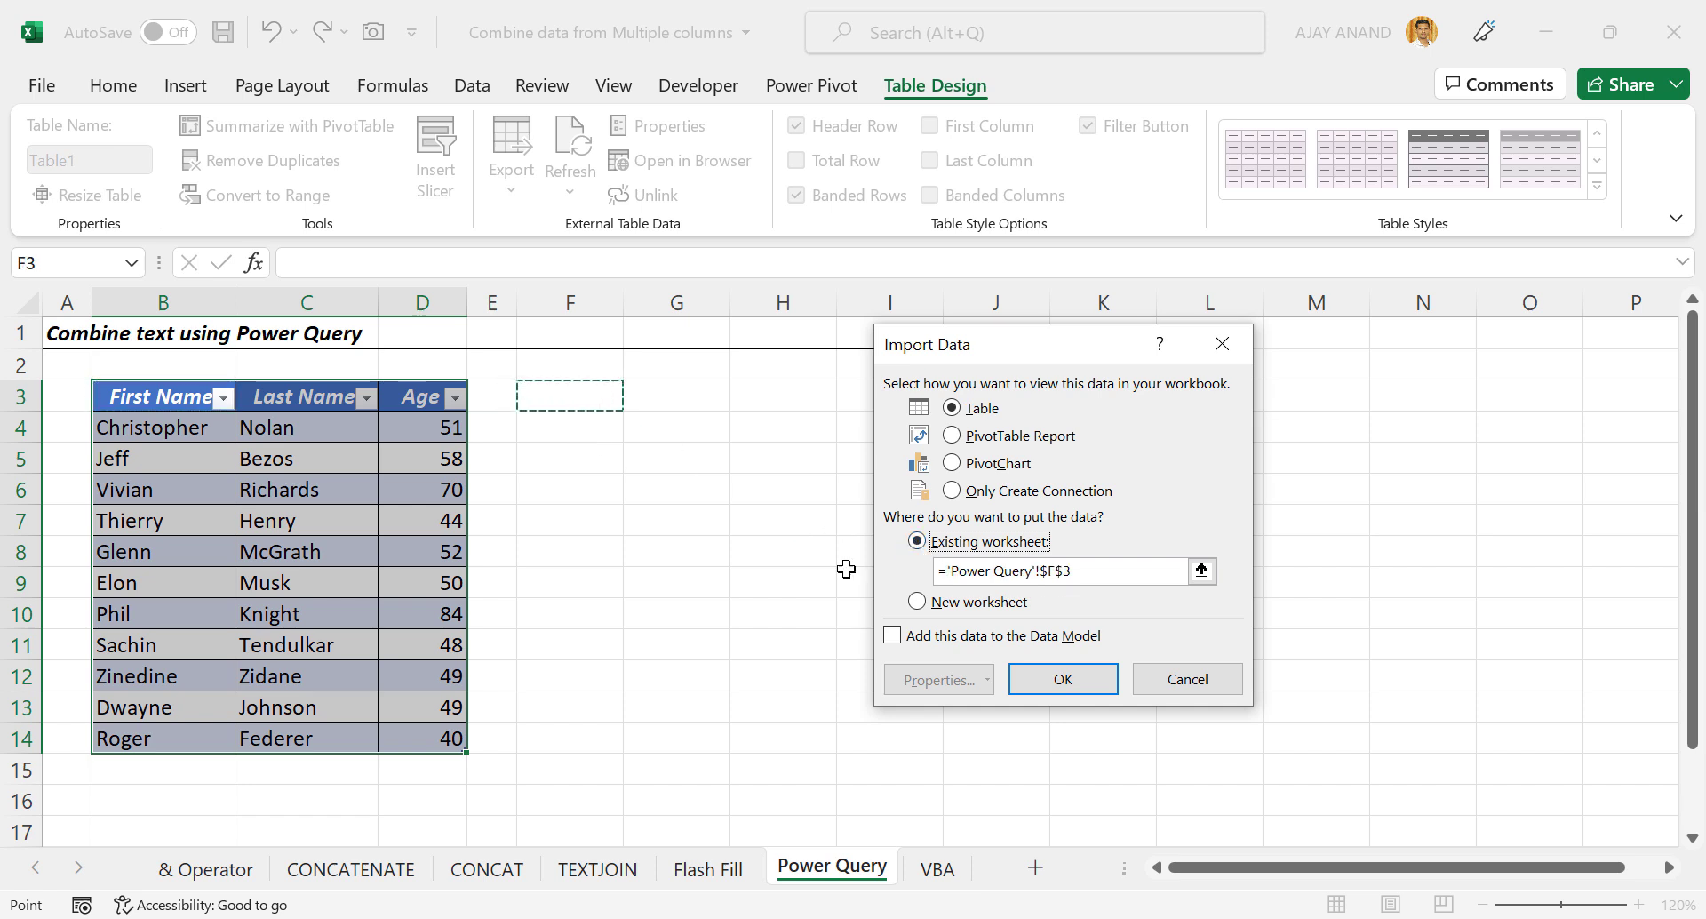
pyautogui.click(1041, 679)
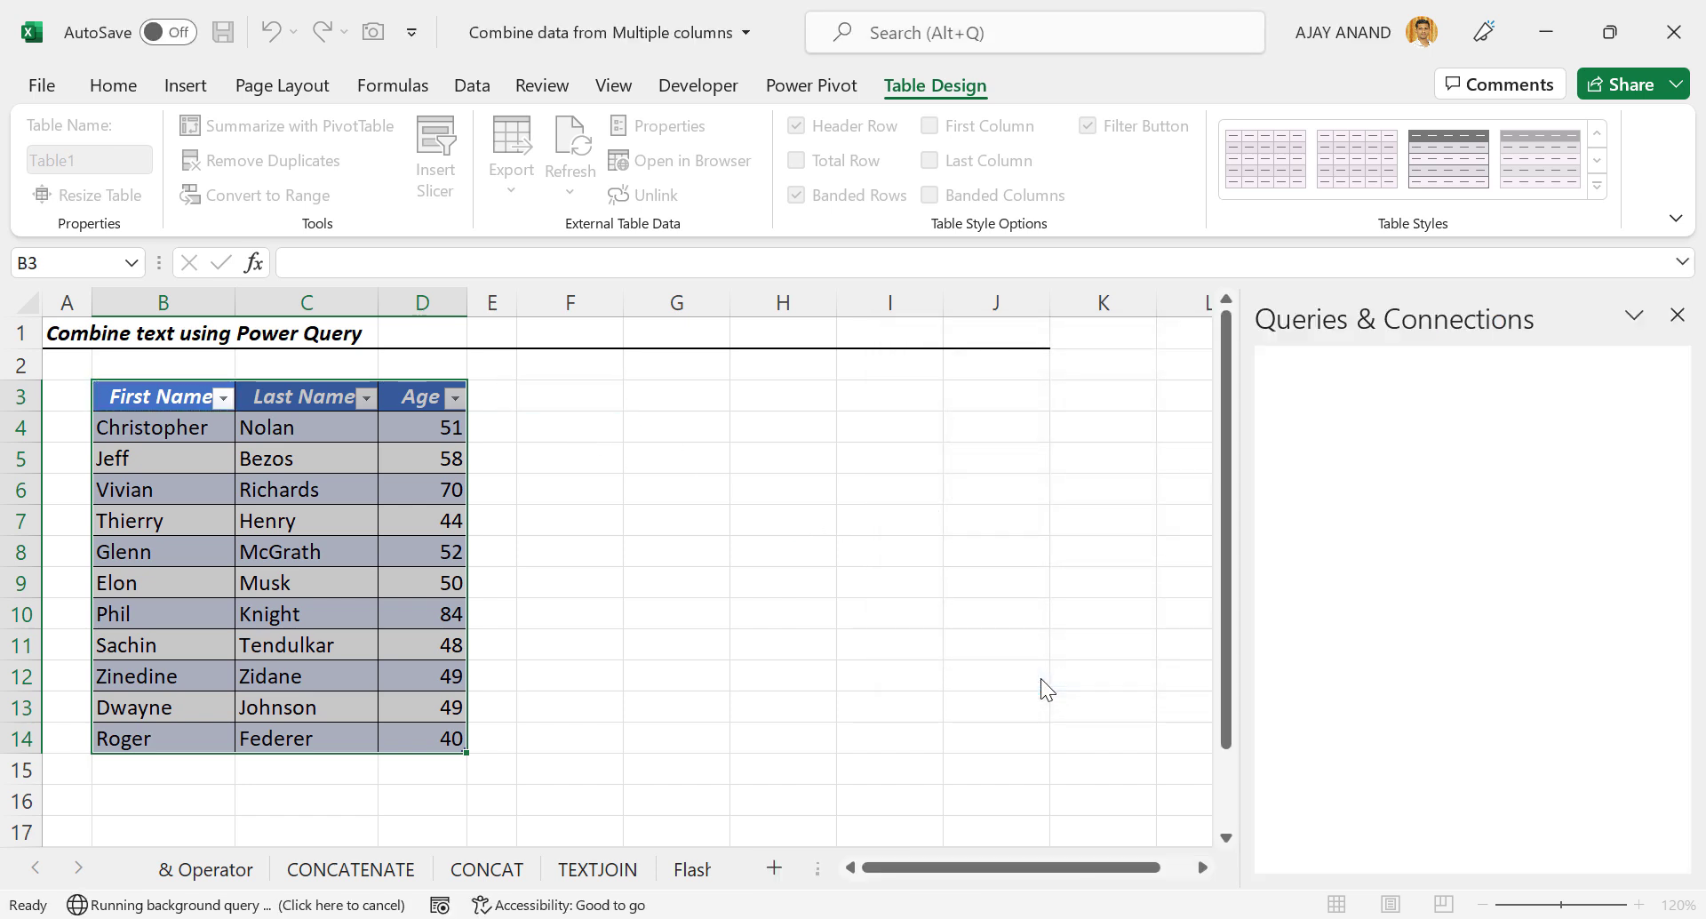
# Add a new row in B15 with a person's first and last name and age 37.
pyautogui.click(208, 772)
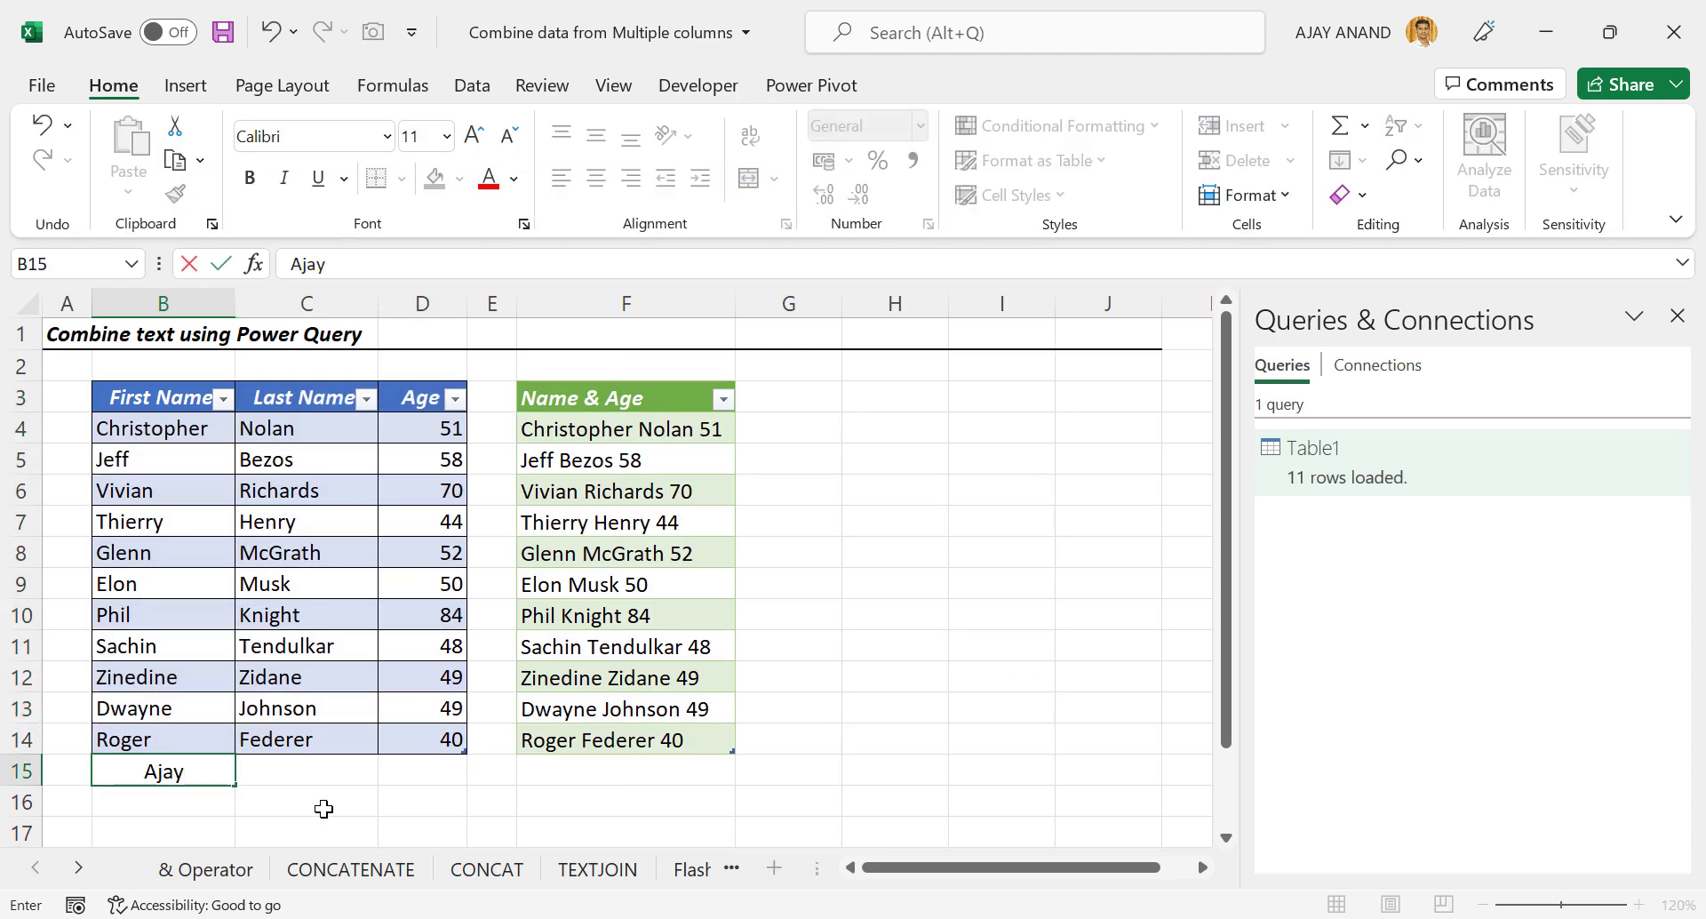
pyautogui.press('Tab')
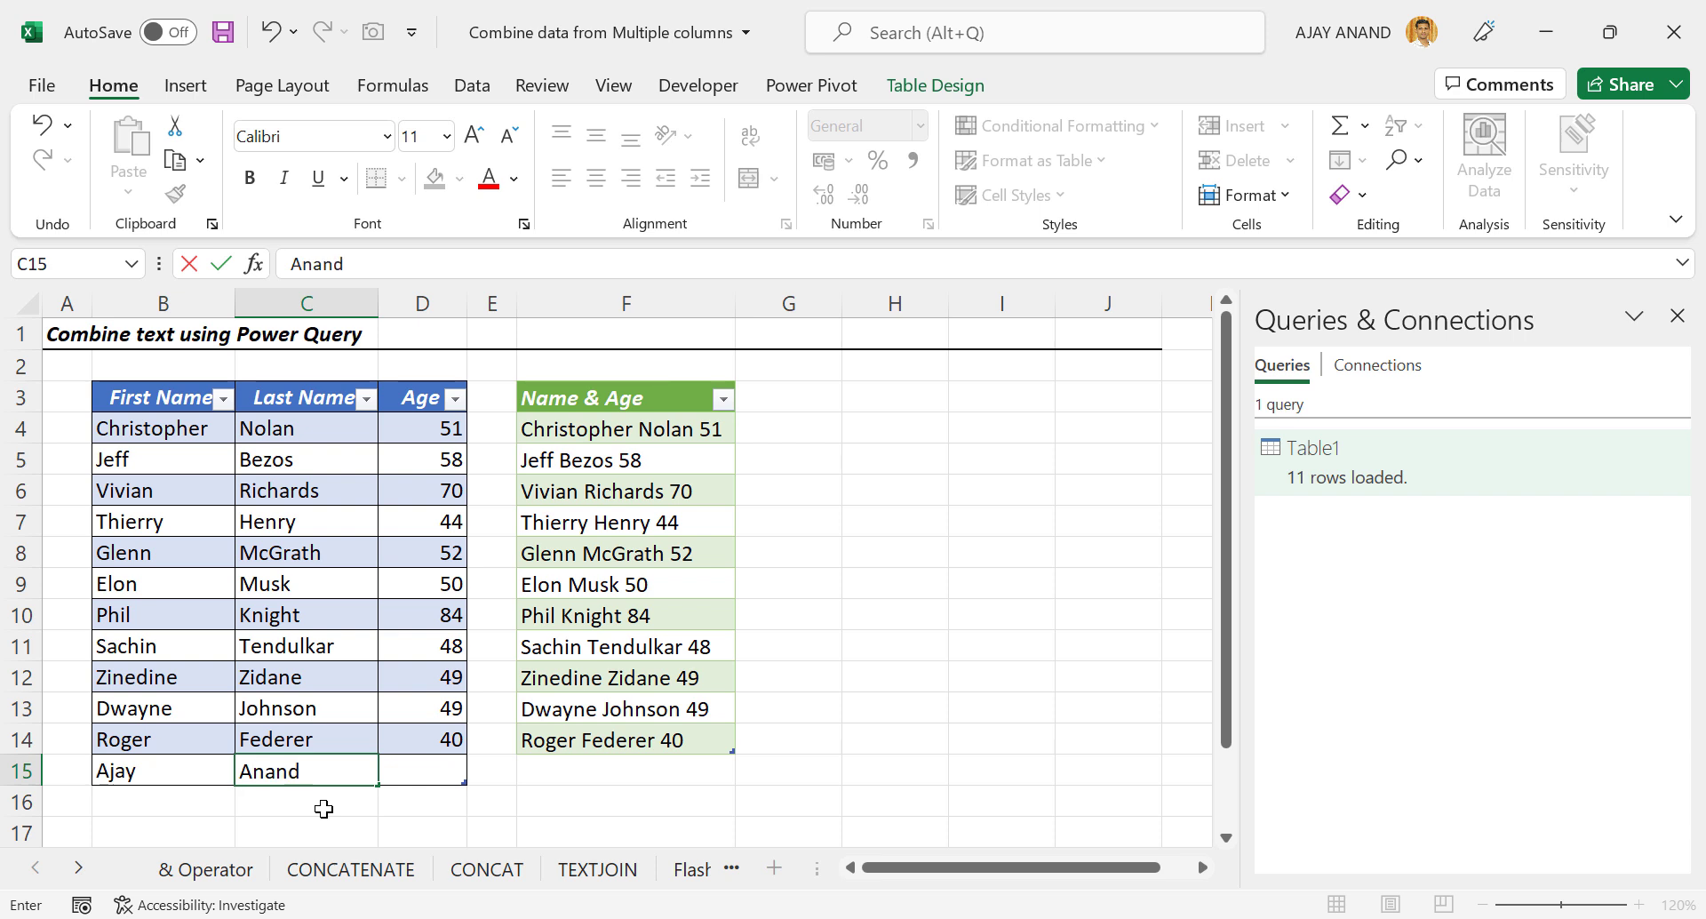
pyautogui.press('Tab')
pyautogui.write('37')
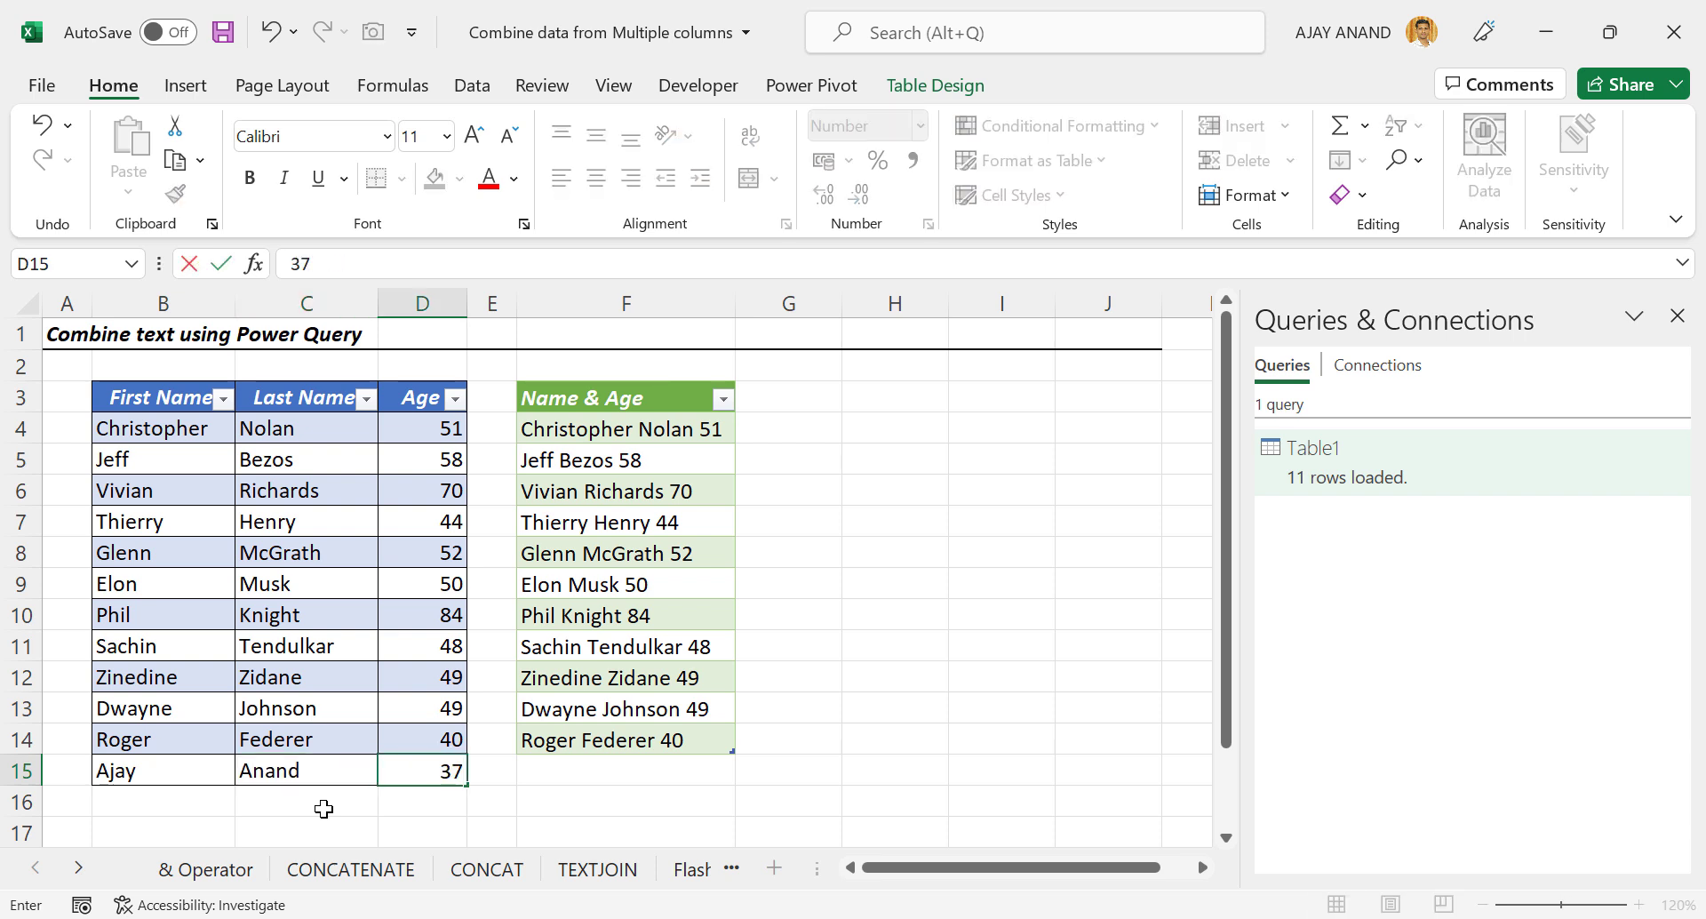
pyautogui.hotkey('ctrl', 'Return')
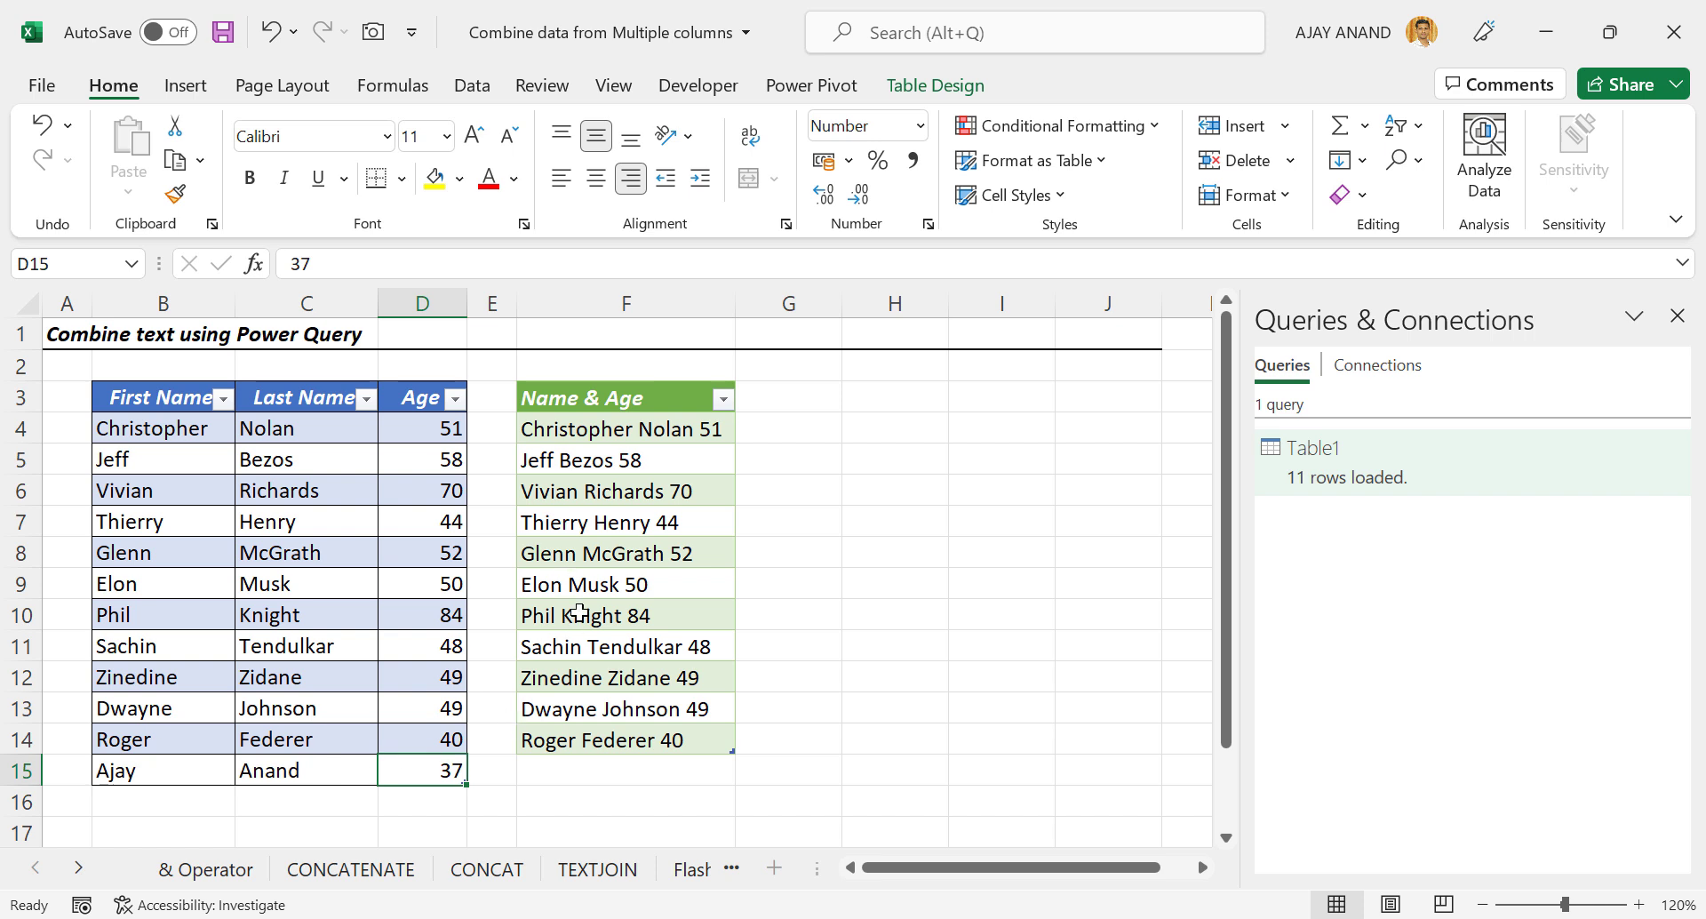
# Refresh the Name & Age output to include the new row, then go to the VBA sheet.
pyautogui.click(693, 555)
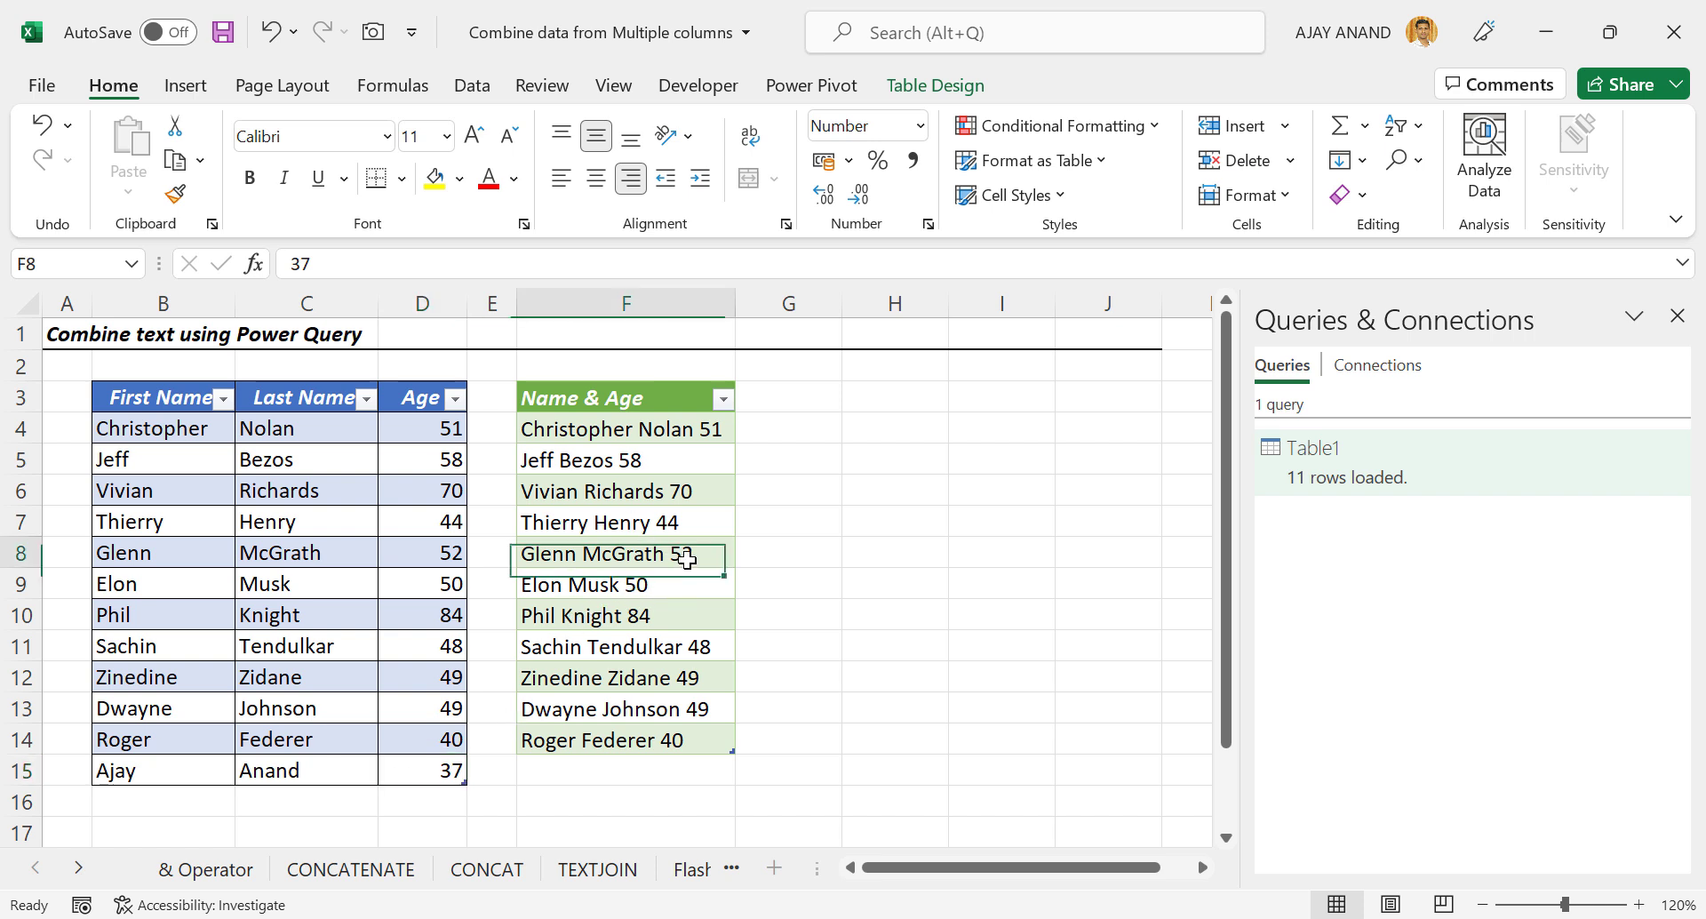
pyautogui.rightClick(693, 555)
pyautogui.click(821, 318)
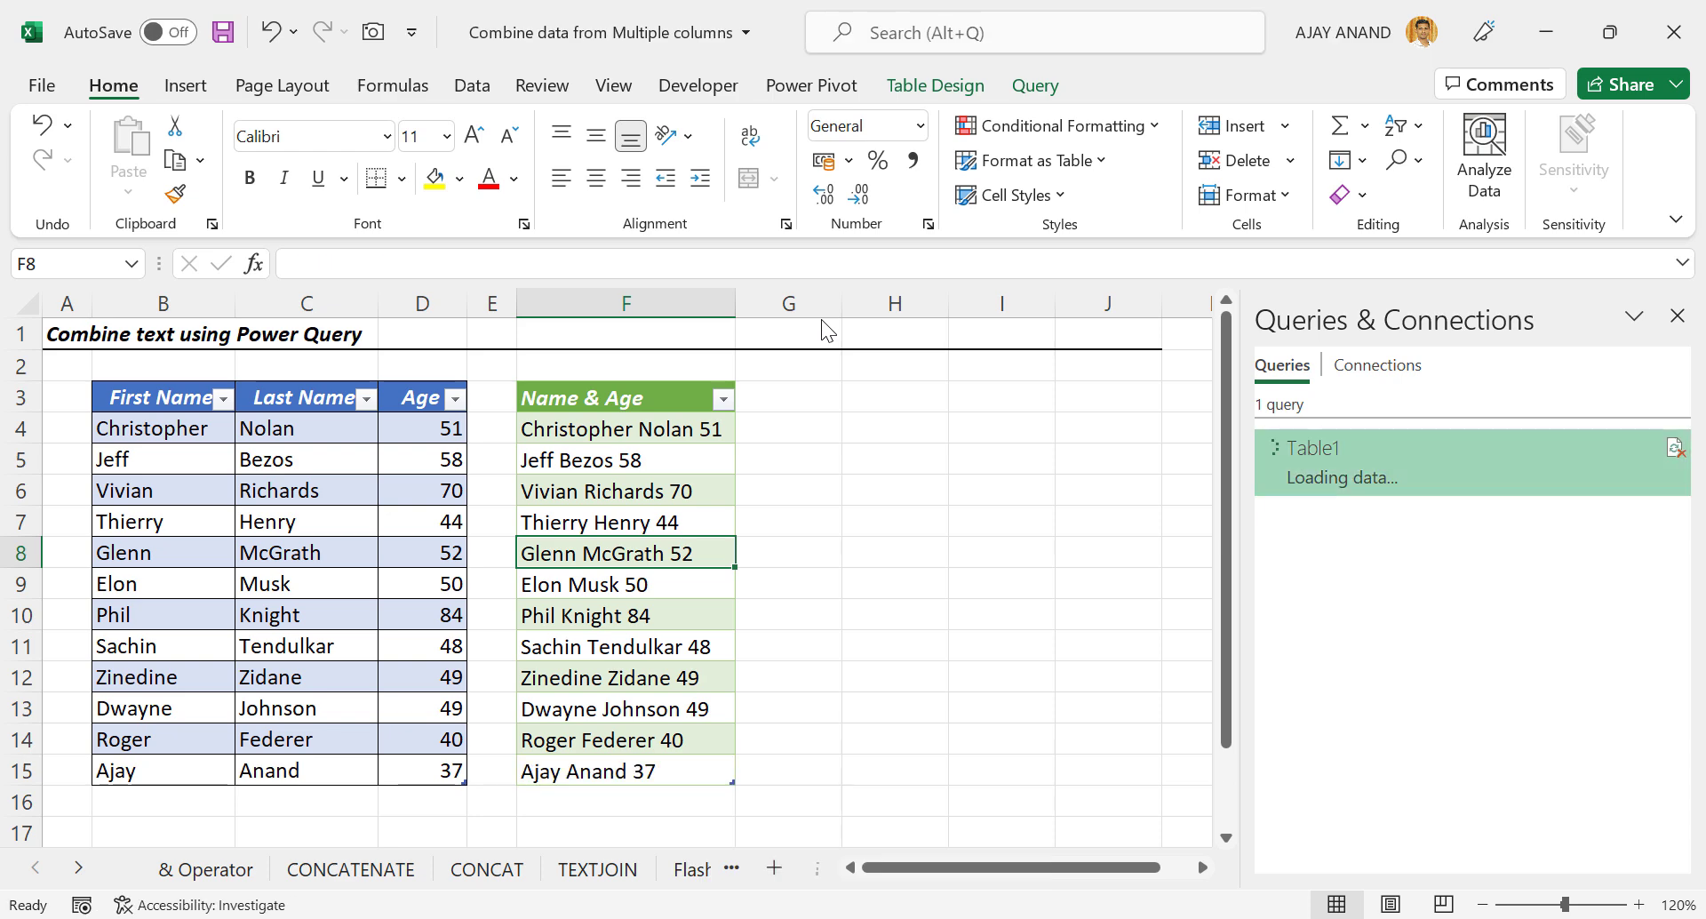
pyautogui.click(1678, 317)
pyautogui.click(935, 868)
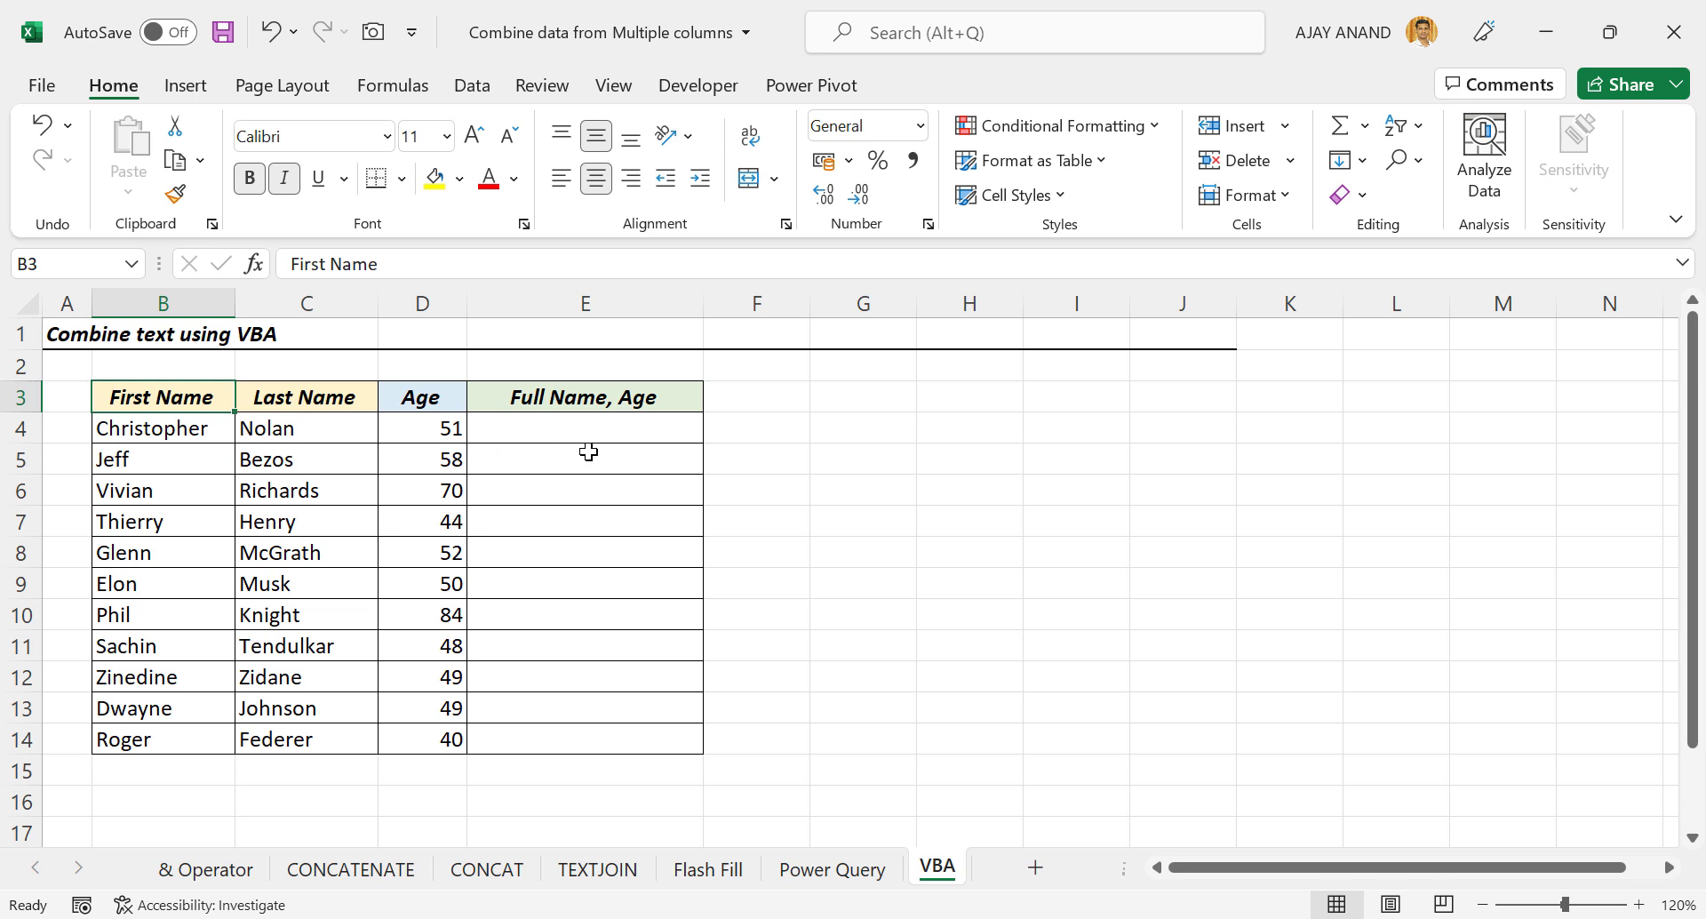
# Open the Visual Basic editor from Developer and insert Module1 under ThisWorkbook.
pyautogui.click(712, 89)
pyautogui.click(69, 190)
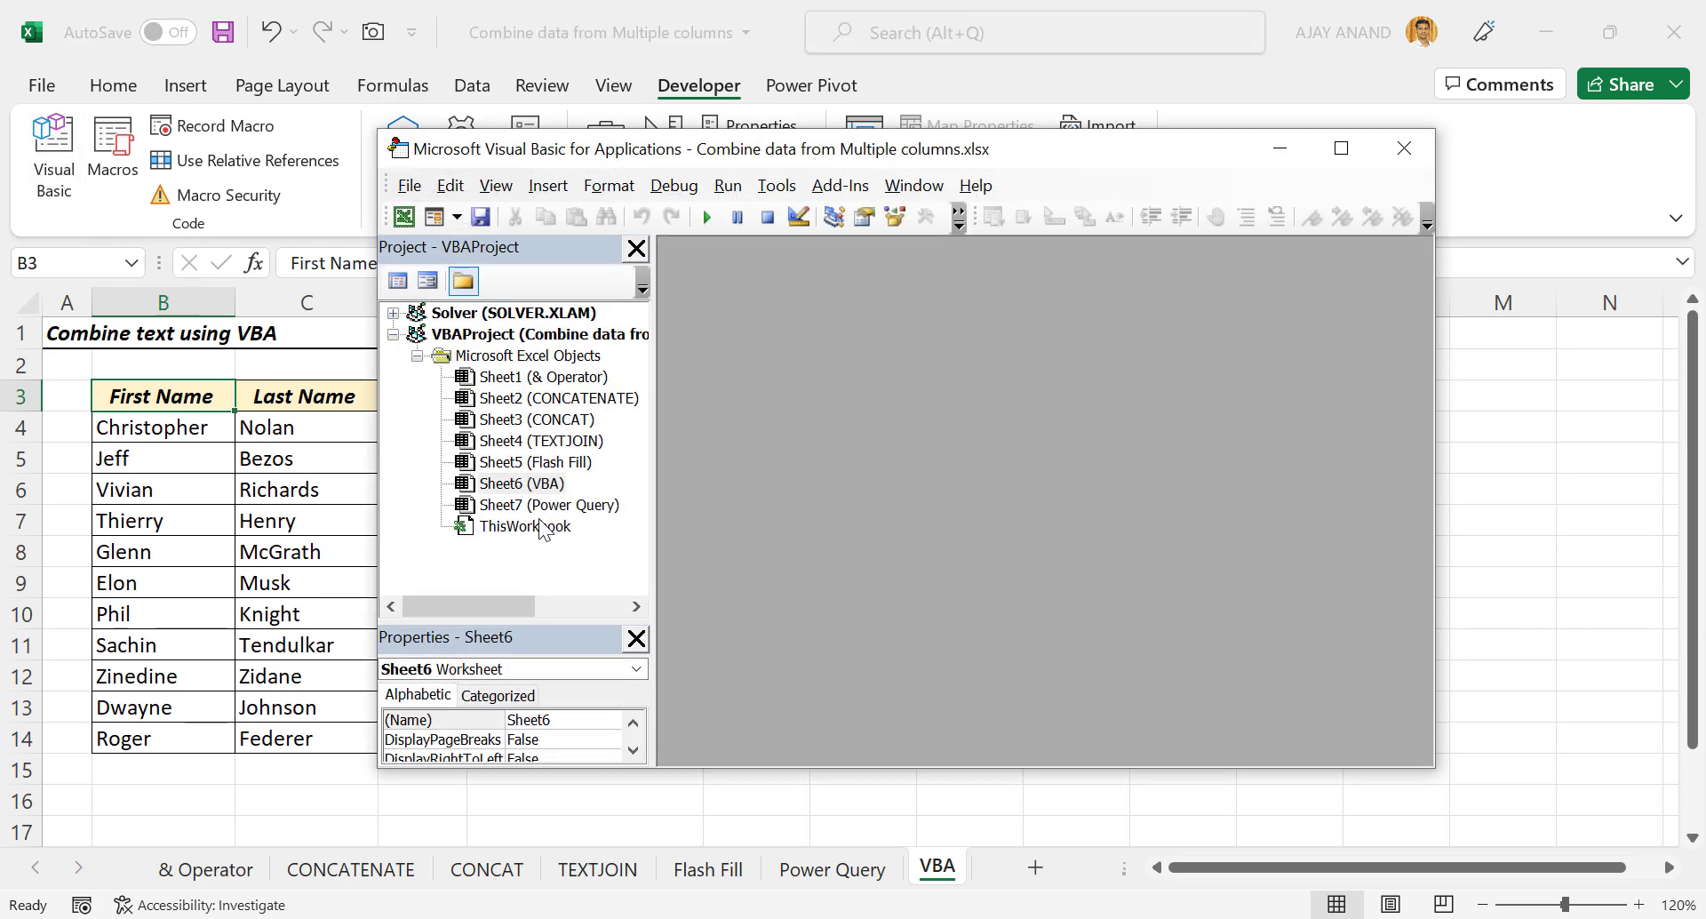
pyautogui.rightClick(541, 526)
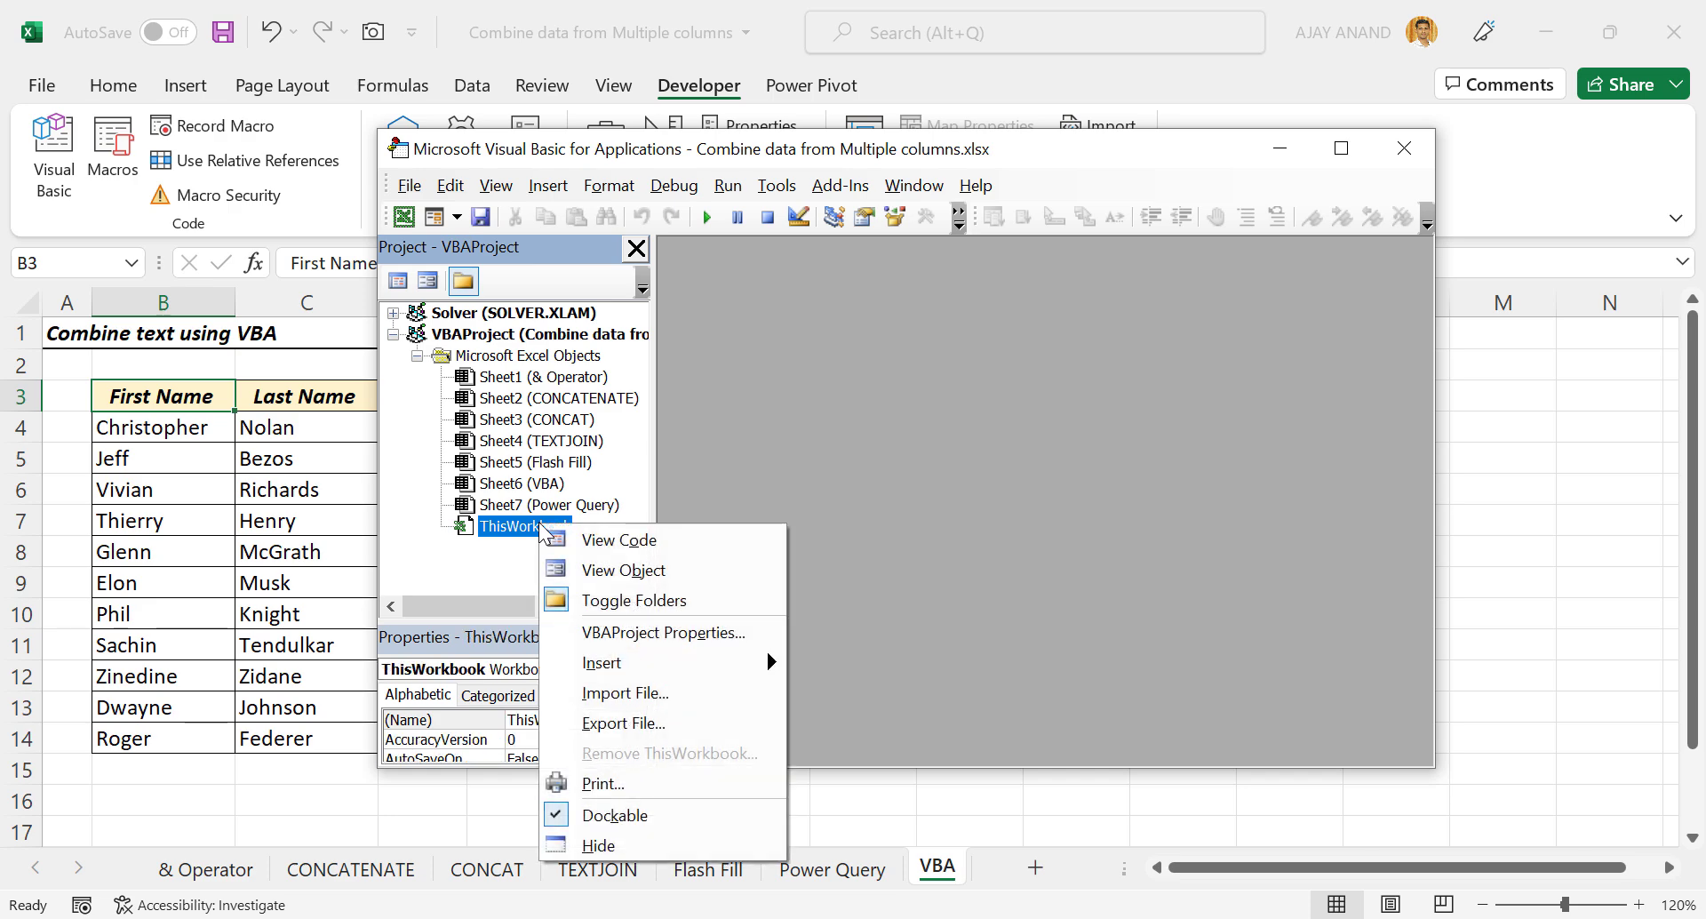
pyautogui.moveTo(675, 663)
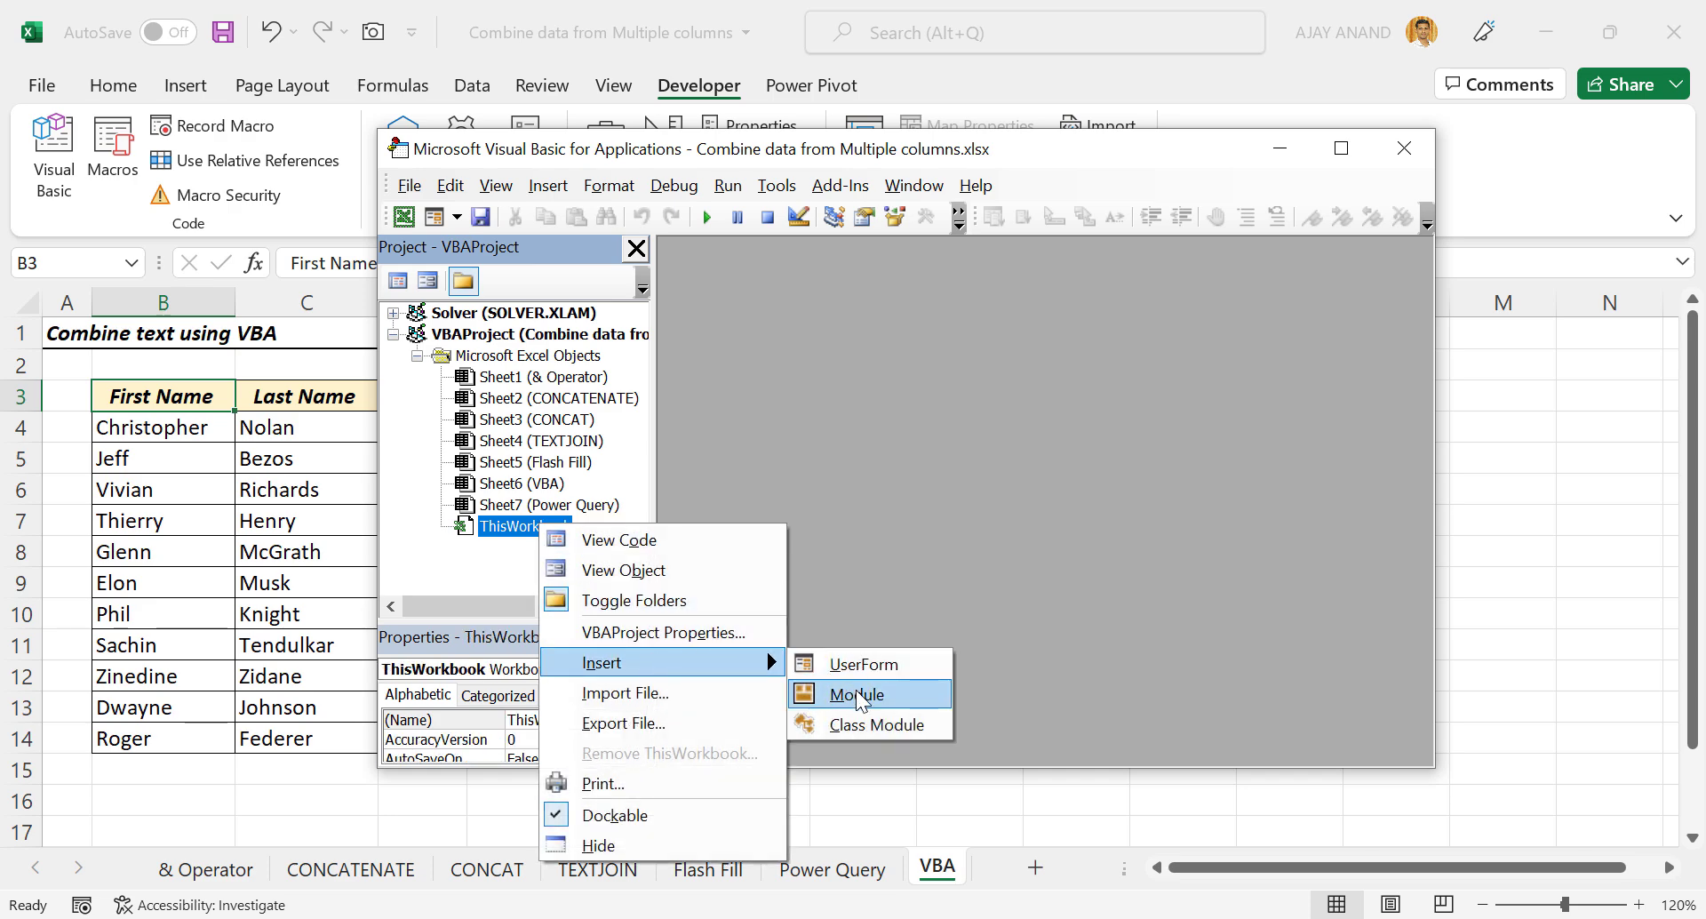
pyautogui.click(832, 691)
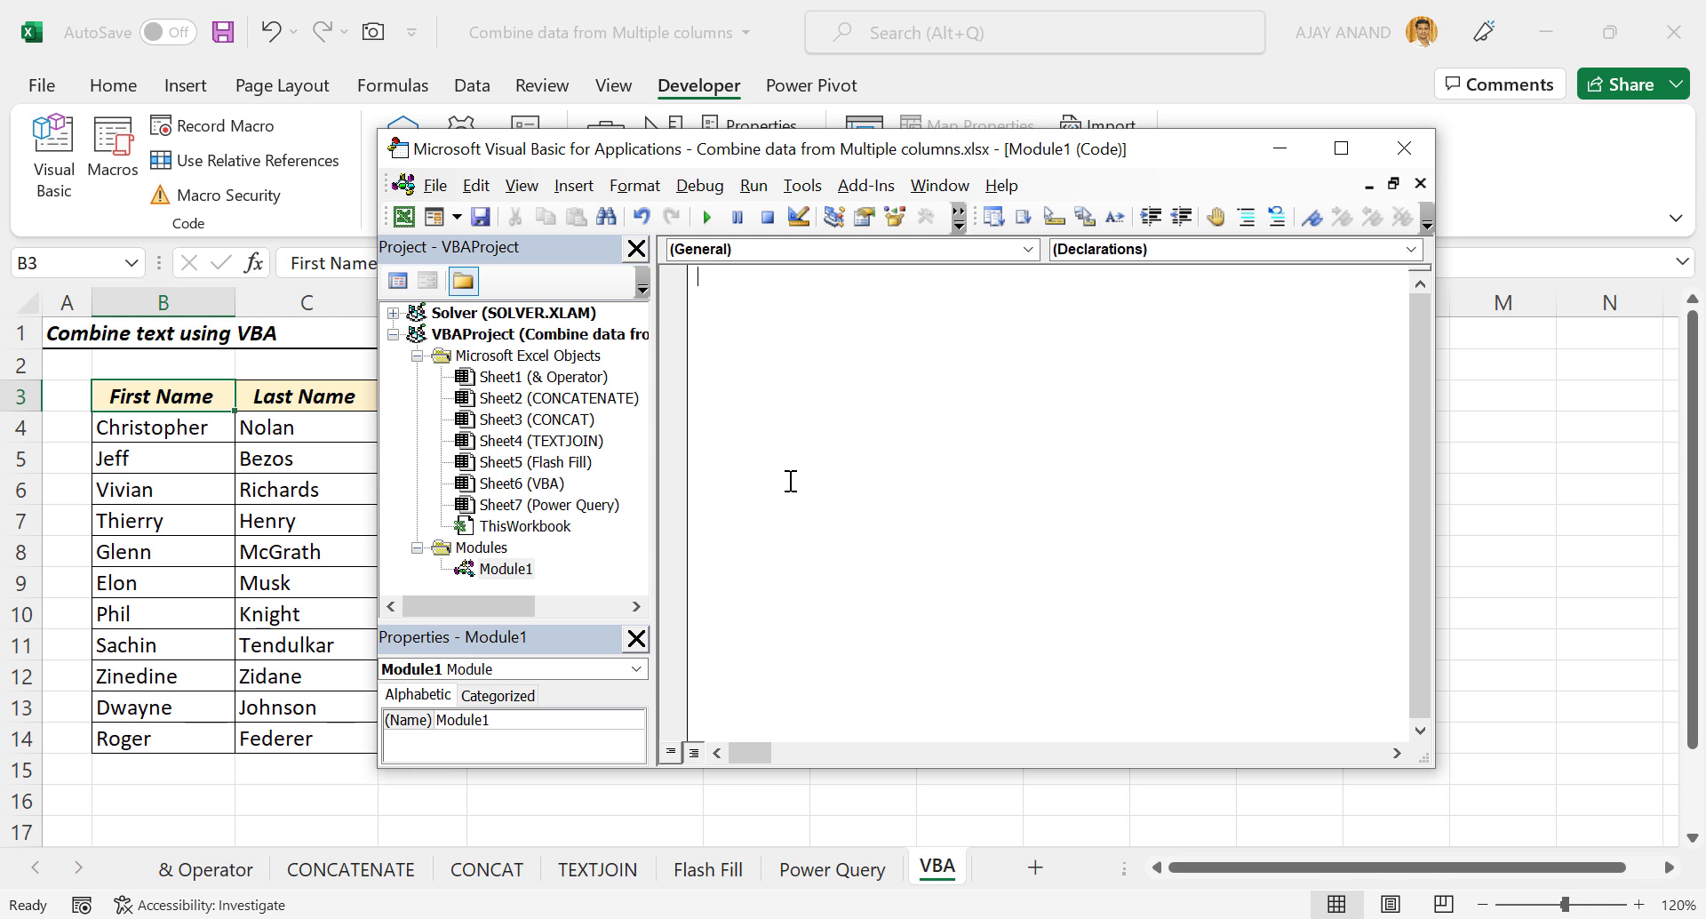
# Create the Sub CombineData procedure with blank lines inside it.
pyautogui.write('Sub CombineData')
pyautogui.press('Return')
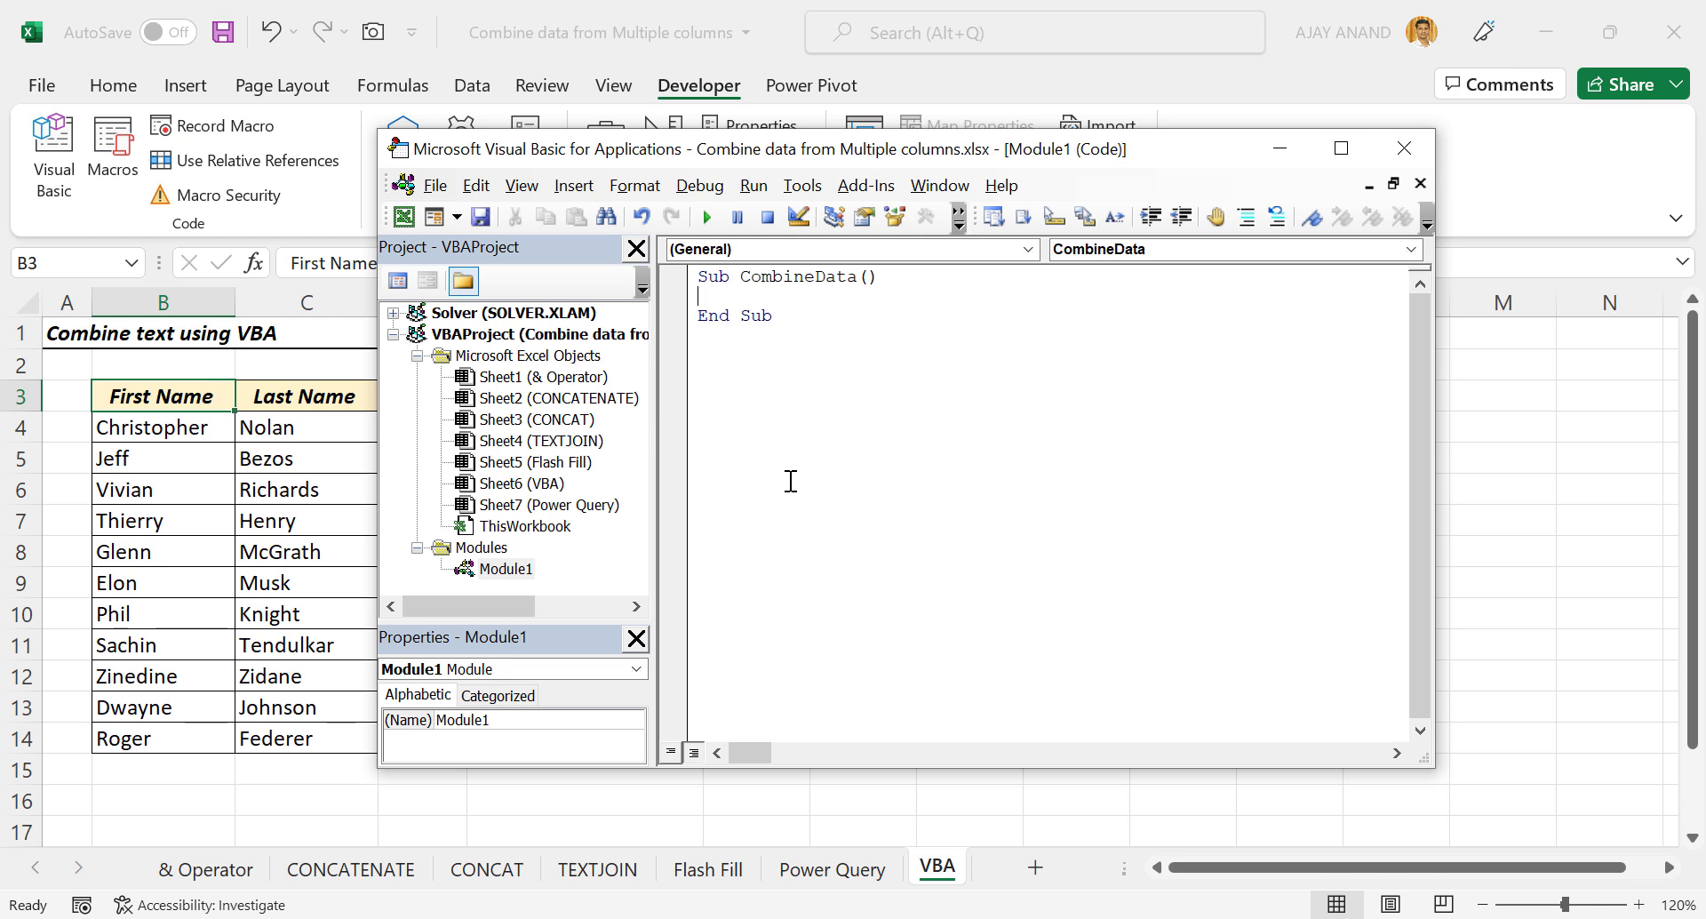
pyautogui.press('Return')
pyautogui.press('Return')
pyautogui.press('Return')
pyautogui.press('Return')
pyautogui.press('Up')
# Add Do While ActiveCell <> "" and begin ActiveCell.Offset(0,1).FormulaR1C1 =.
pyautogui.write('Do While Activecel')
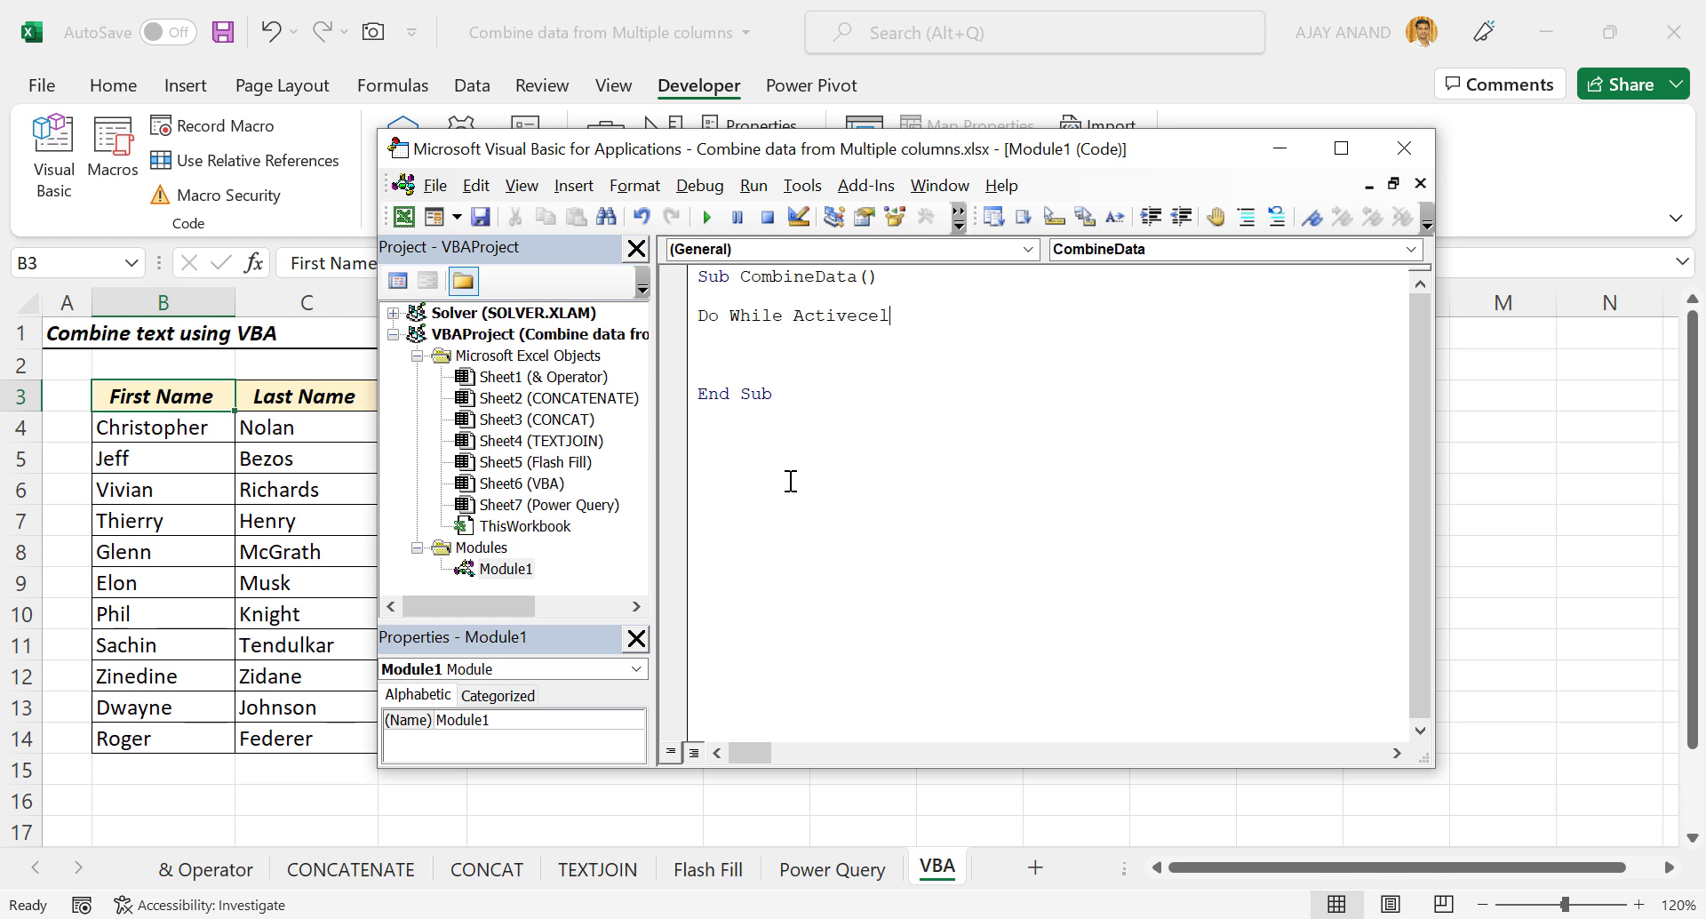
pyautogui.write('l<>""')
pyautogui.press('Return')
pyautogui.write('Act')
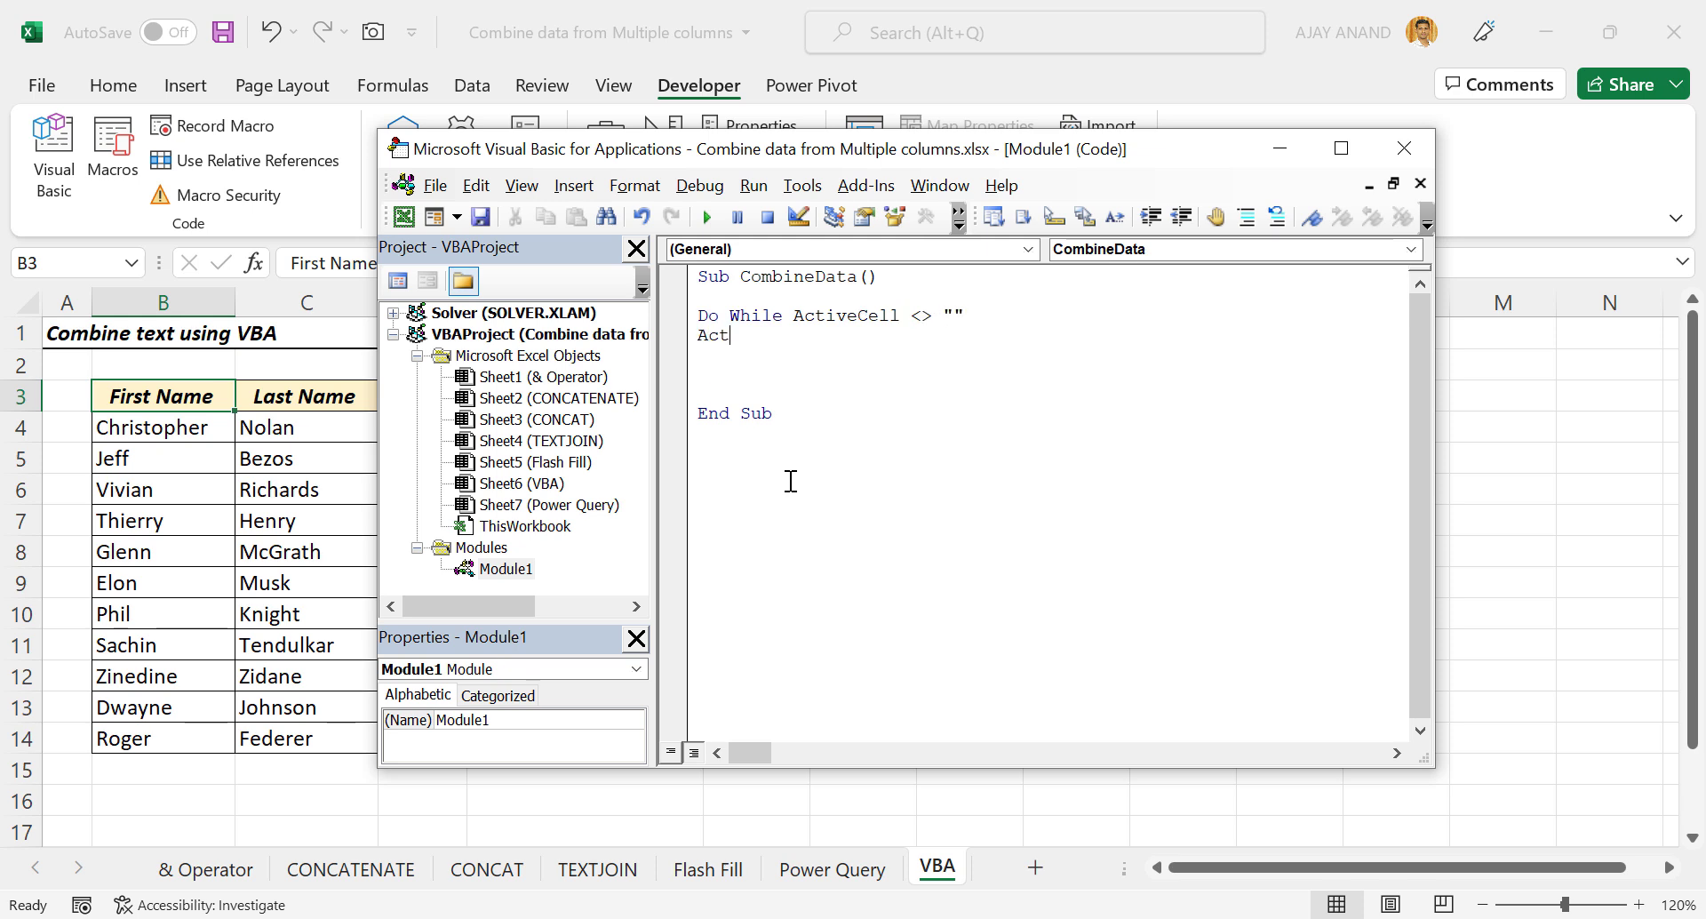
pyautogui.write('ivecell.off')
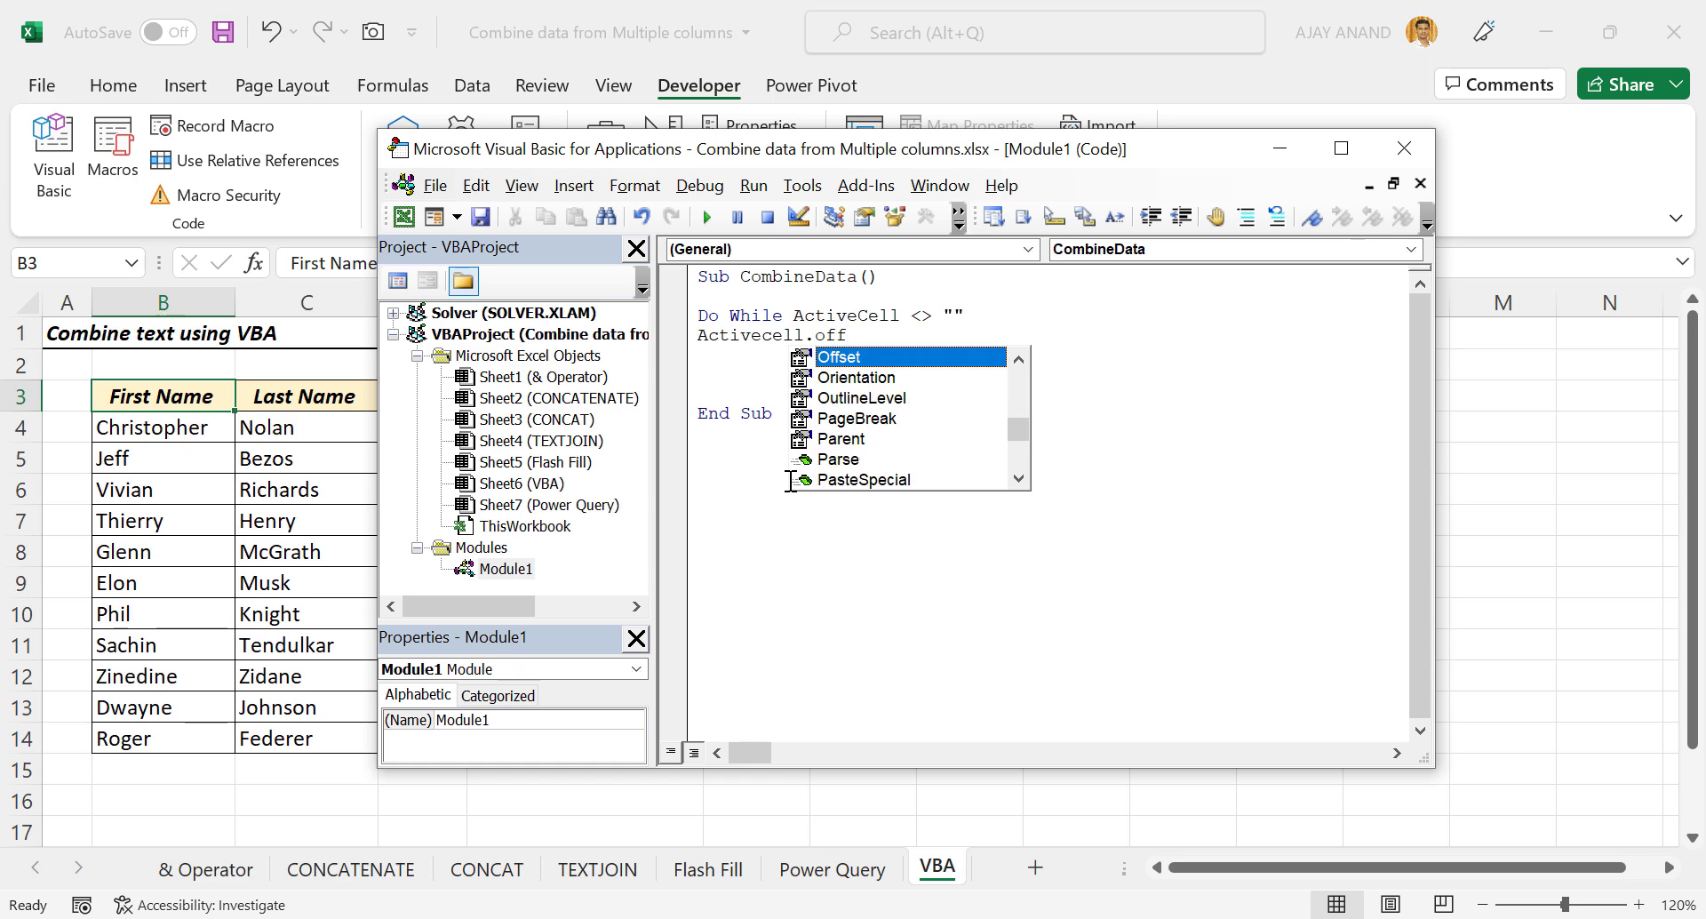
pyautogui.press('Tab')
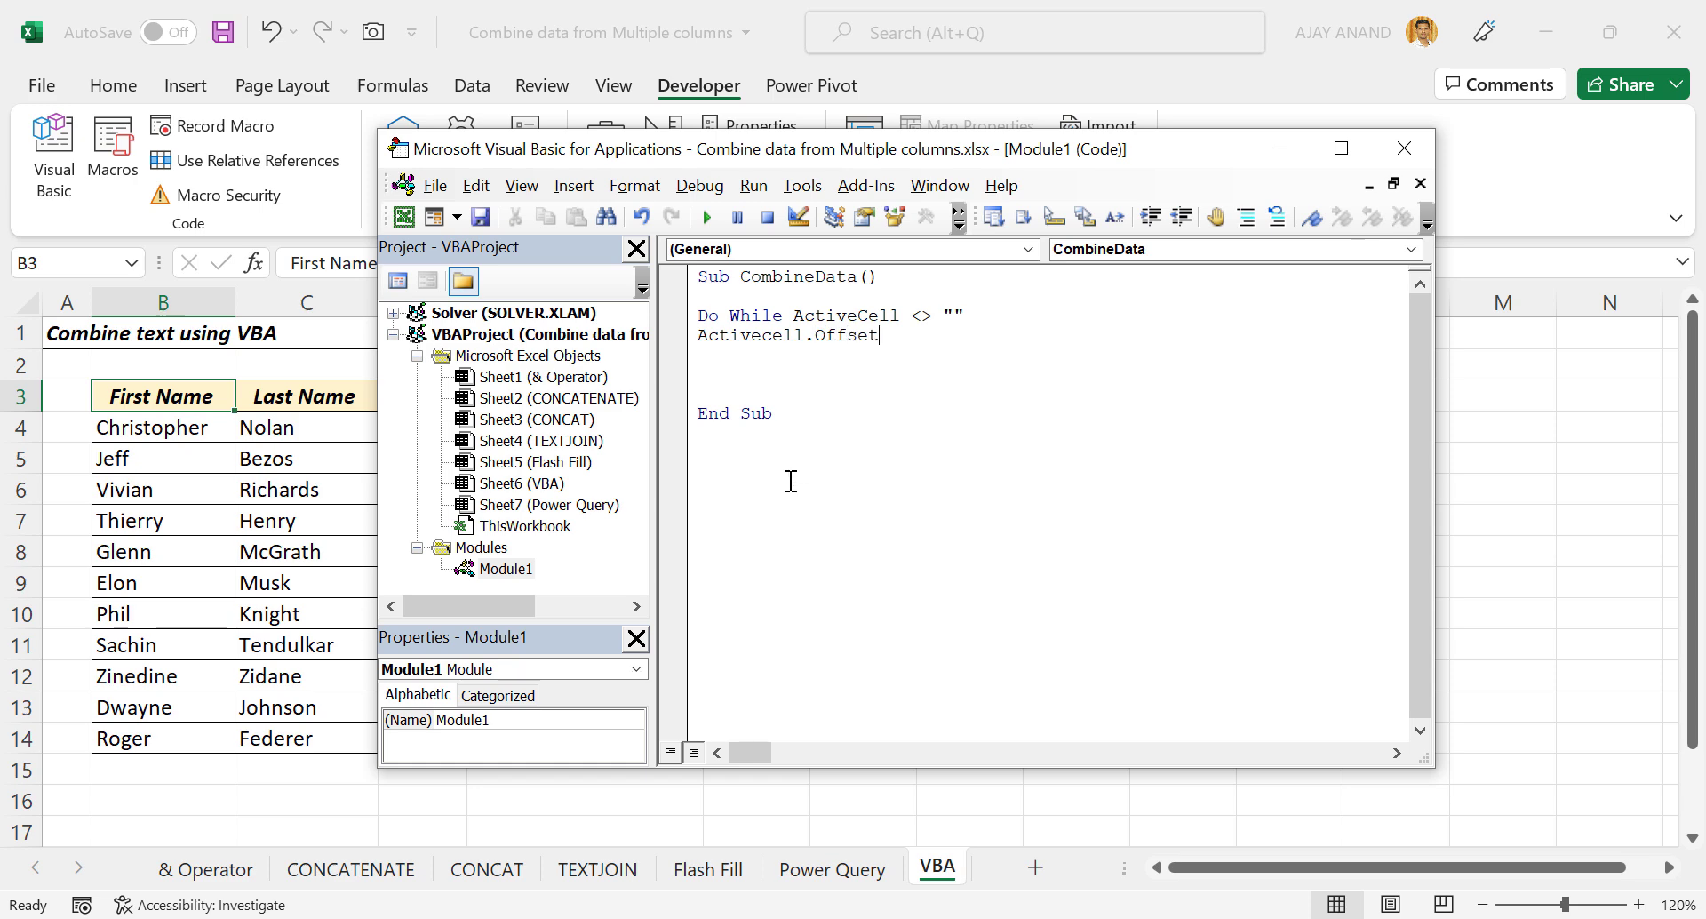
pyautogui.write('(0,1')
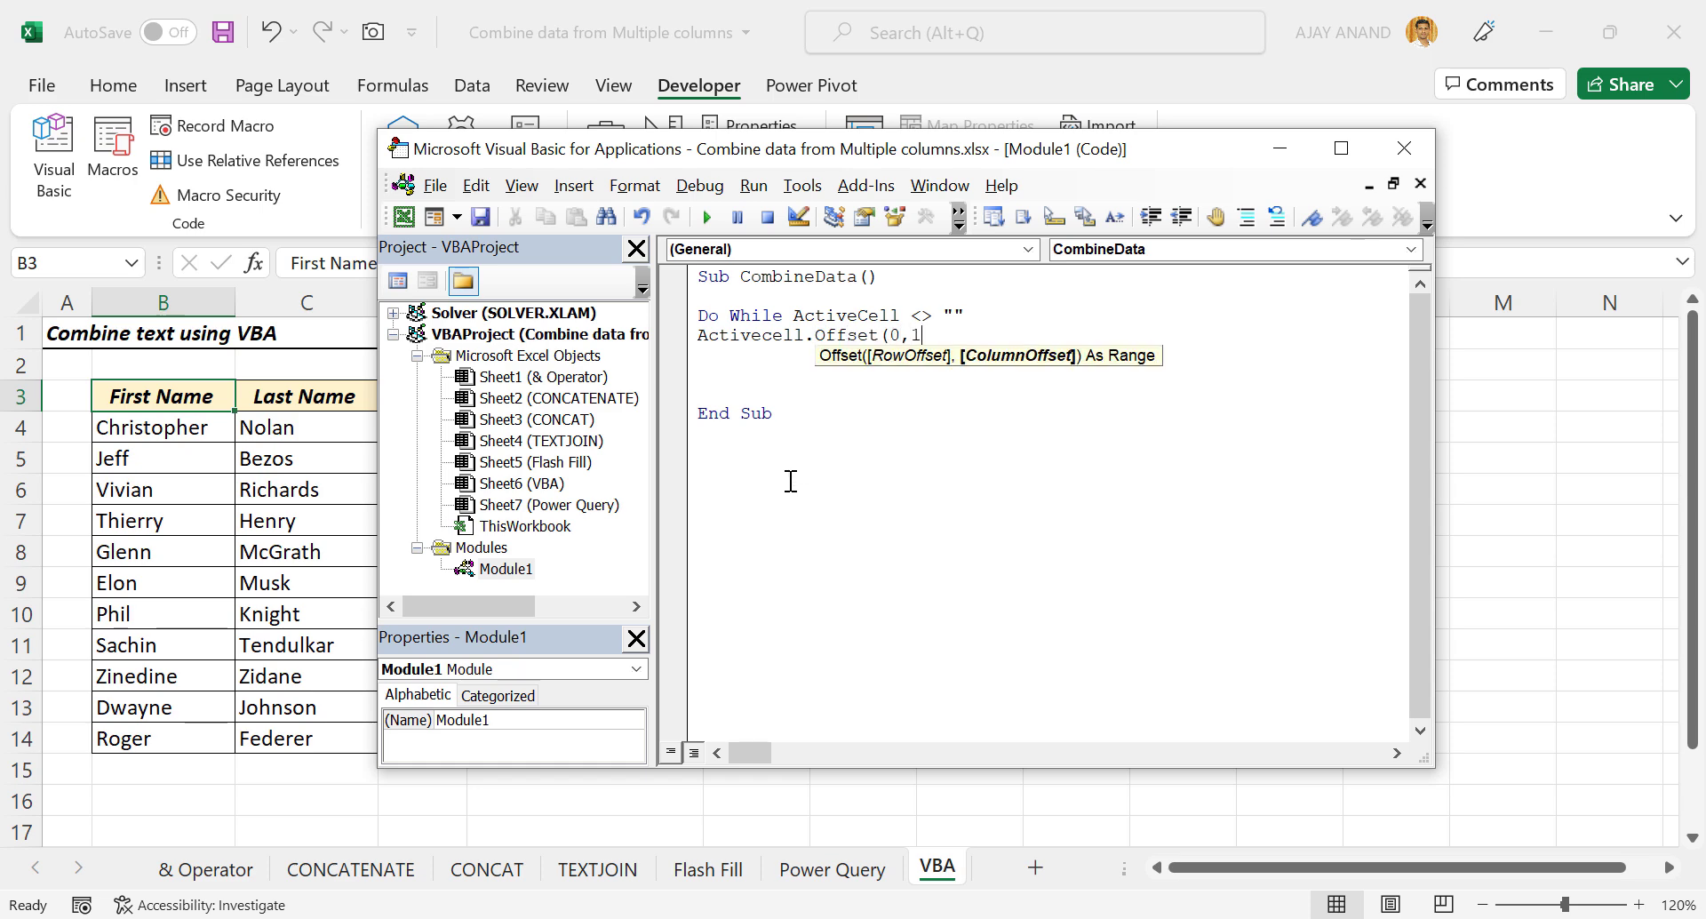
pyautogui.write(').')
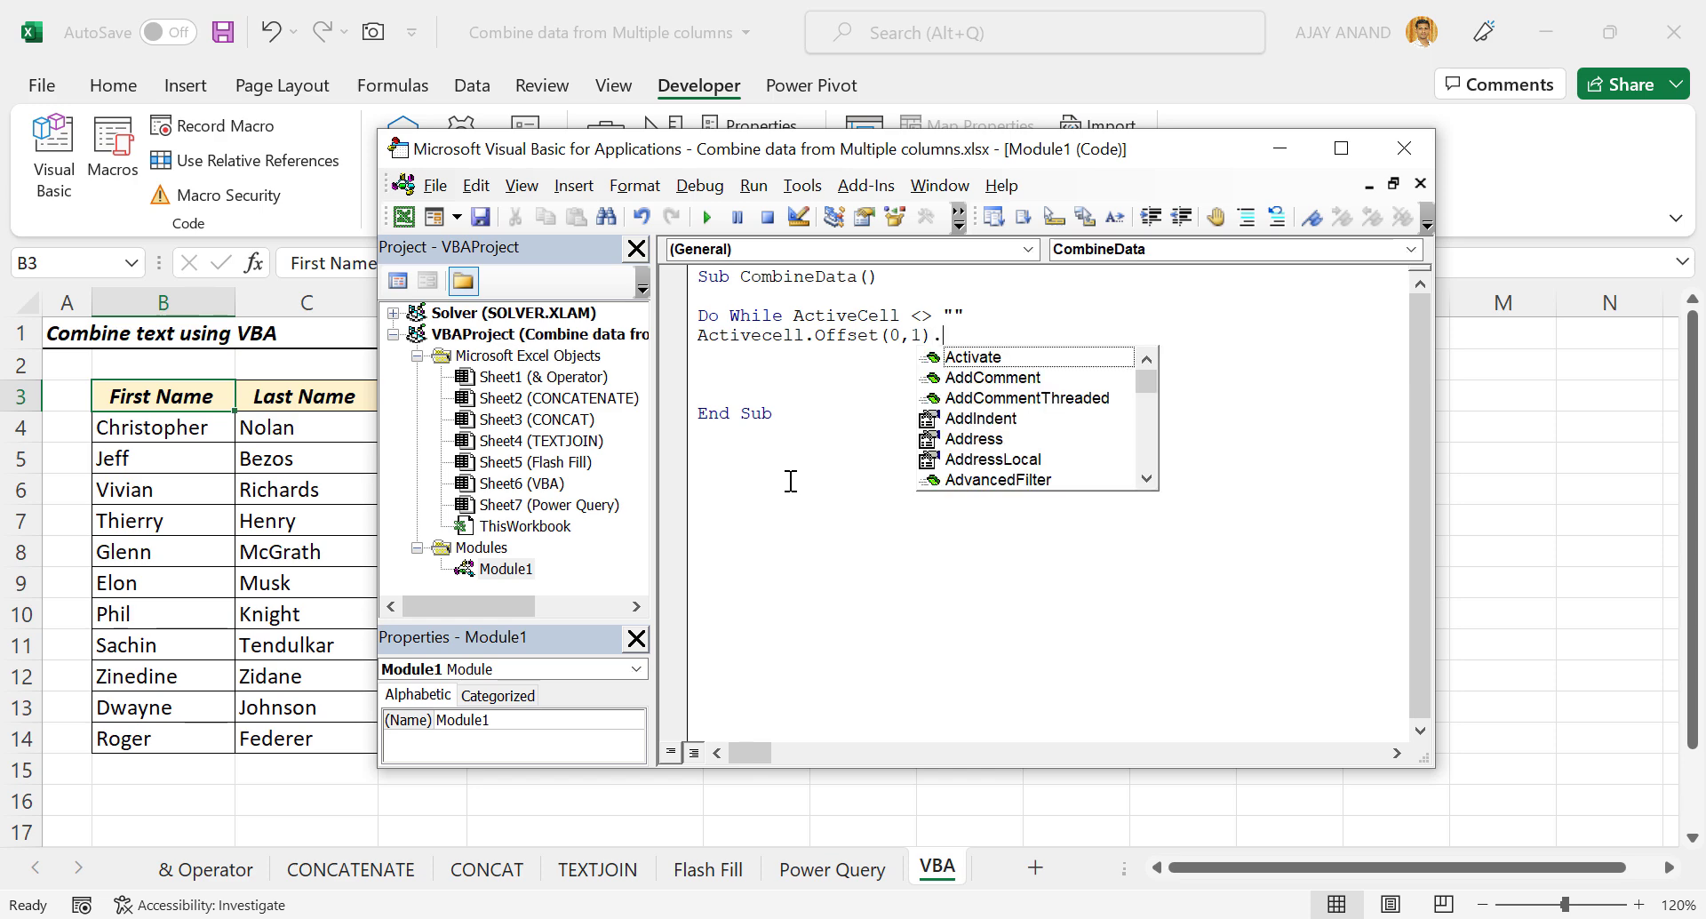
pyautogui.write('Formul')
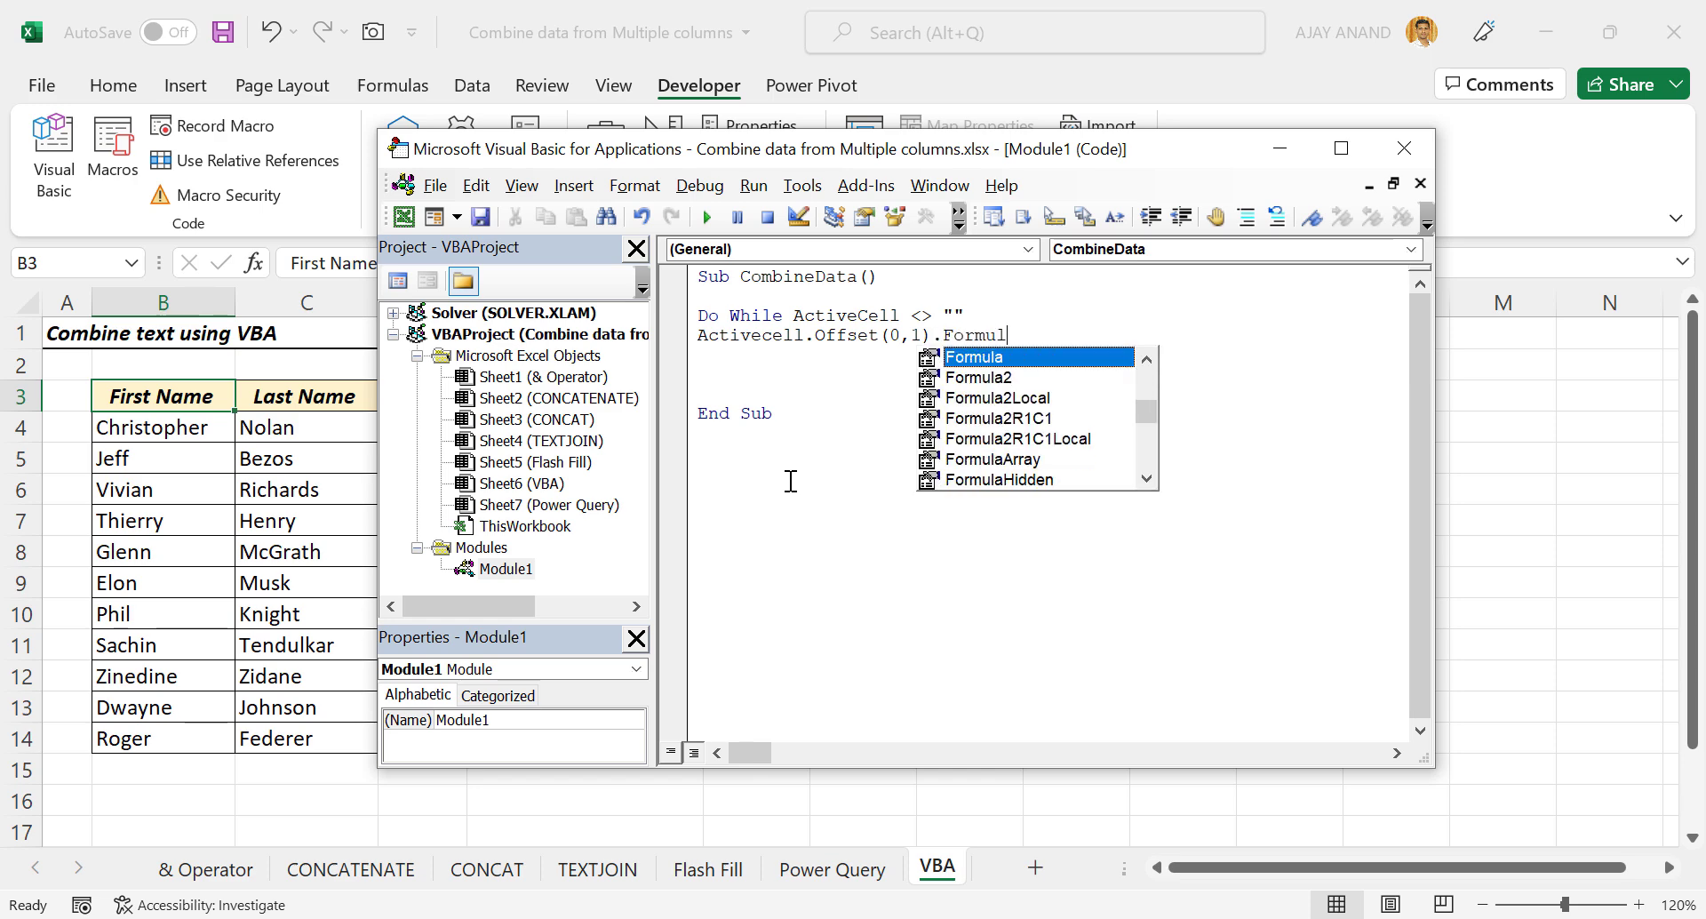
pyautogui.write('aR')
pyautogui.press('Tab')
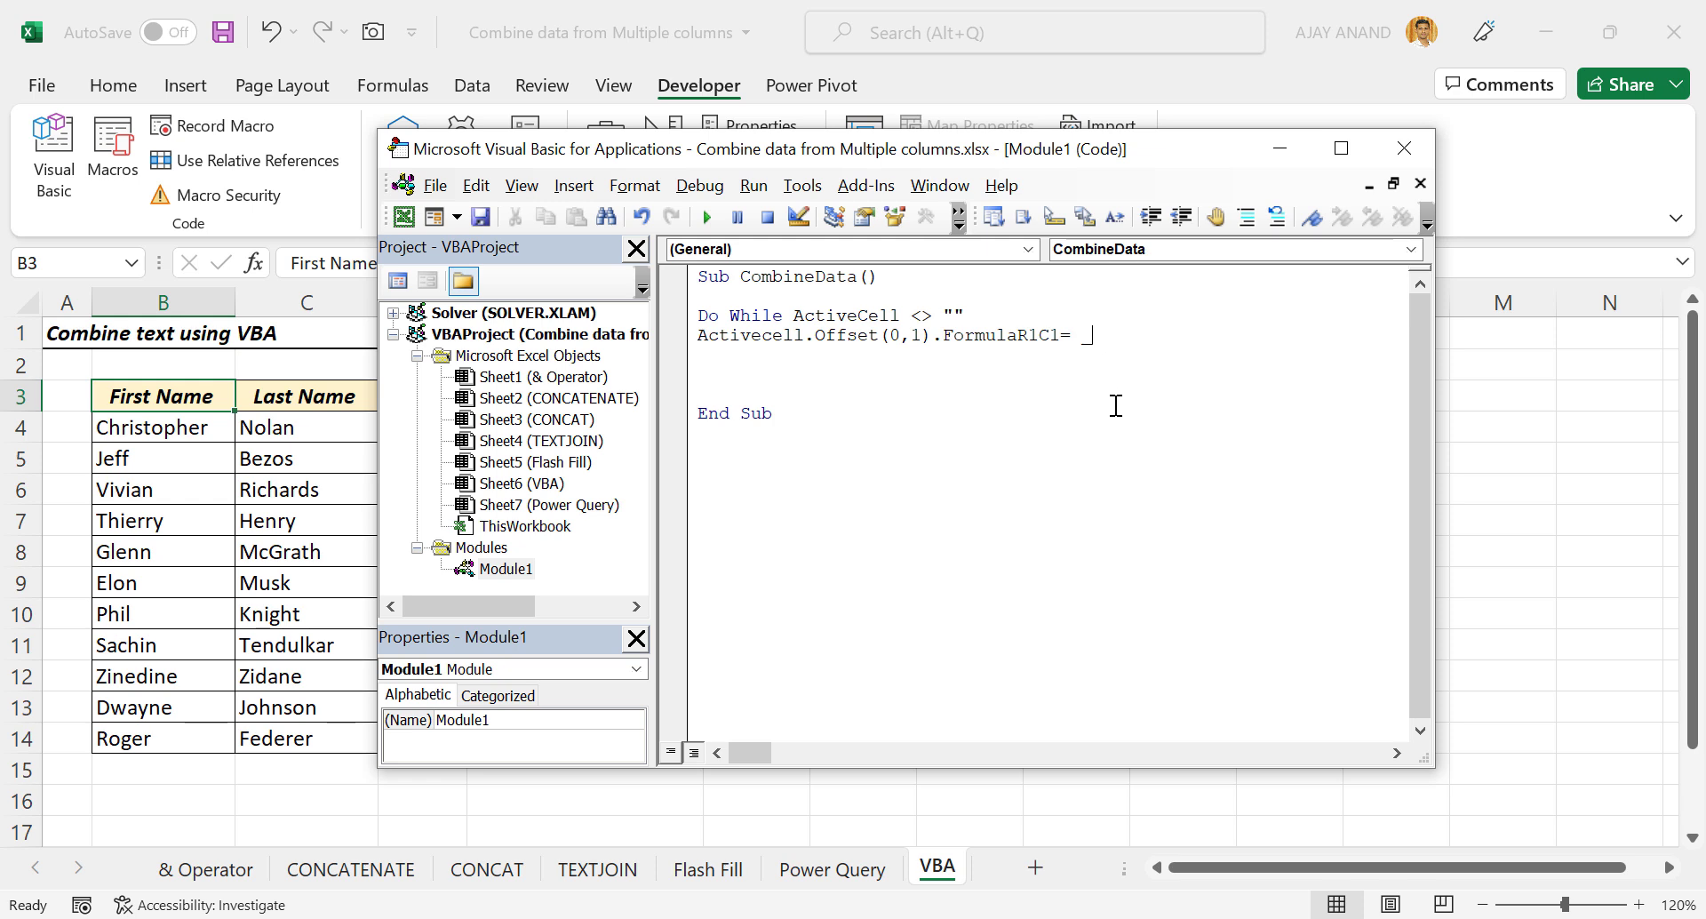
# Make the formula join ActiveCell.Offset(0,-2), Offset(0,-1) and Offset(0,0) with spaces.
pyautogui.press('Return')
pyautogui.write('Act')
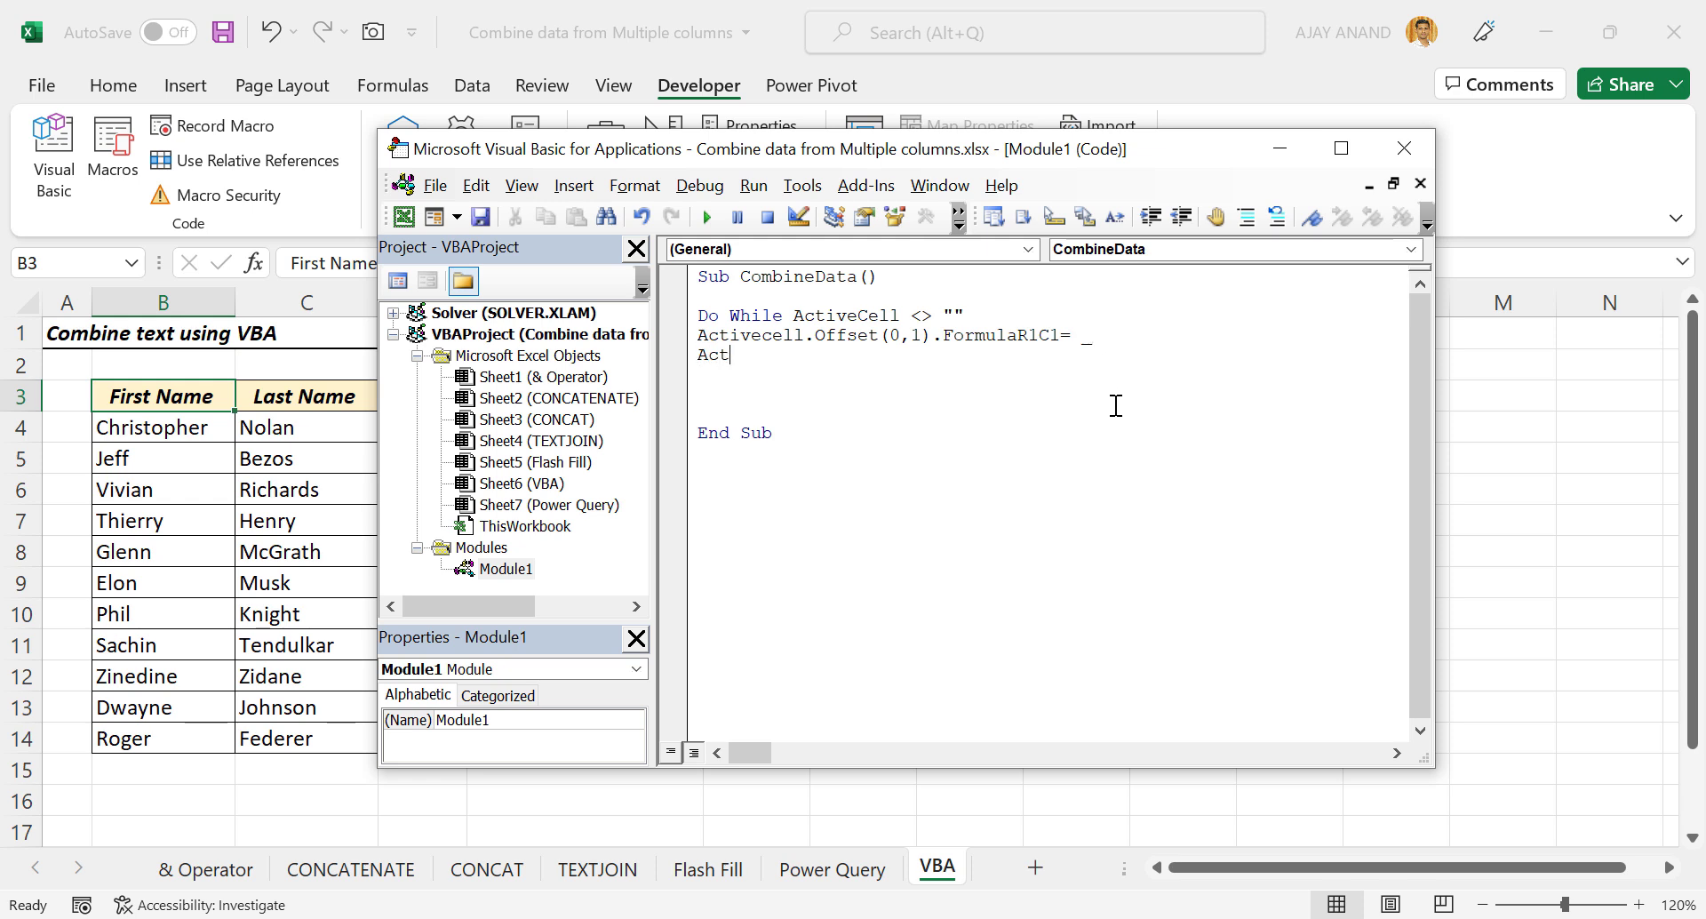
pyautogui.write('ivecell.off')
pyautogui.press('Tab')
pyautogui.write('(0')
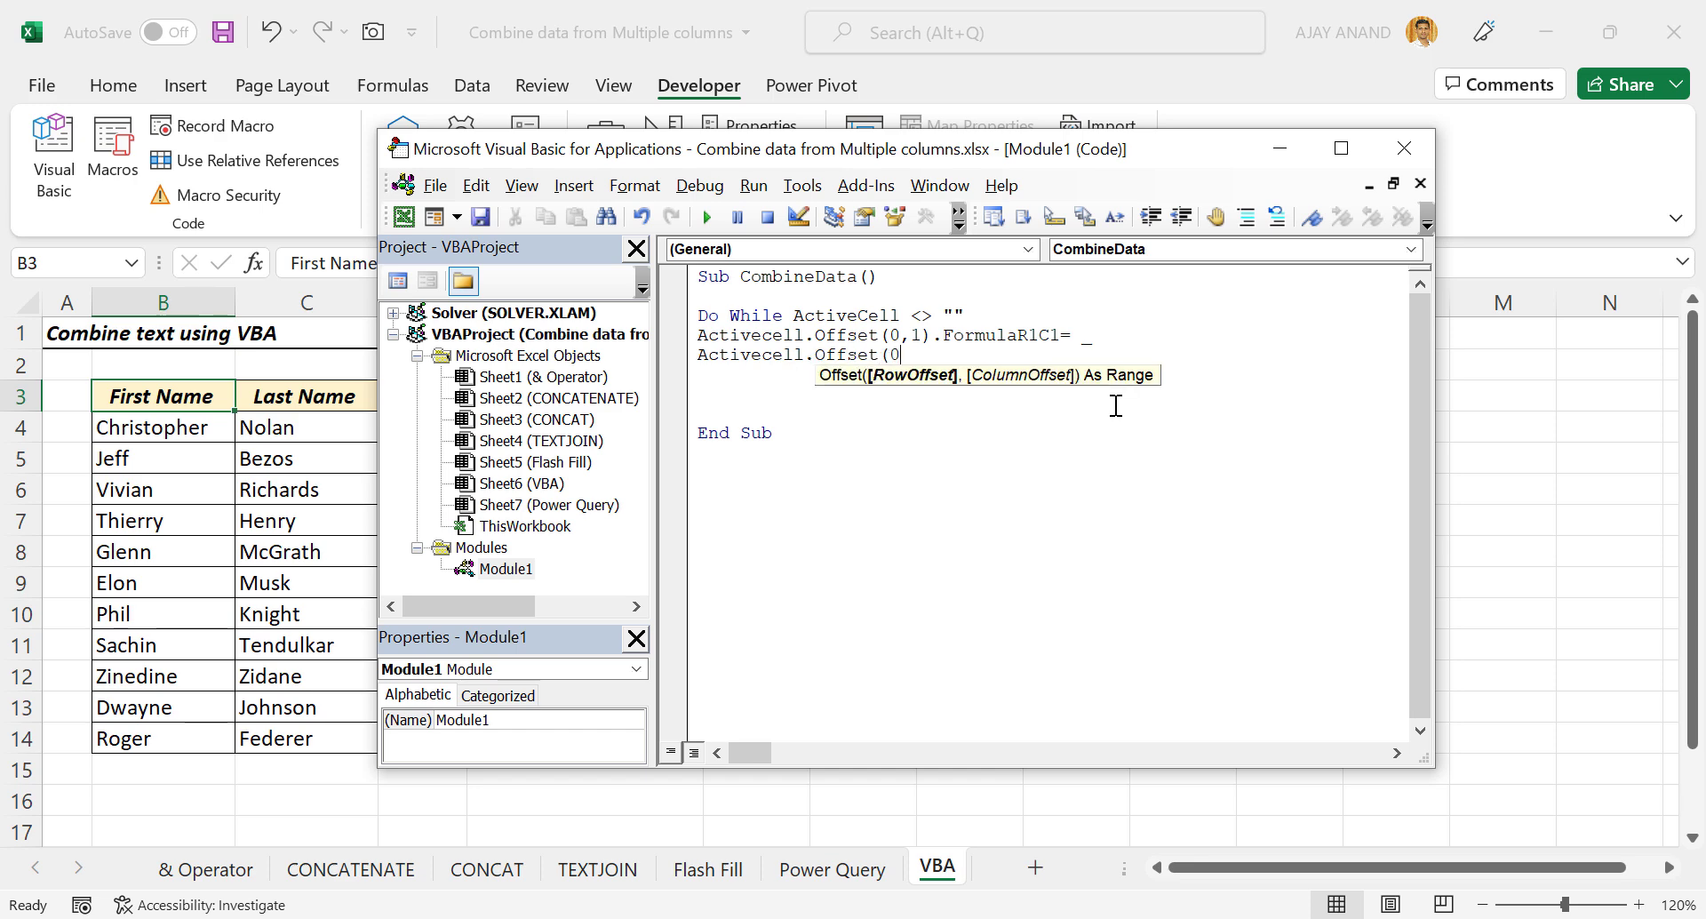
pyautogui.write(',-2')
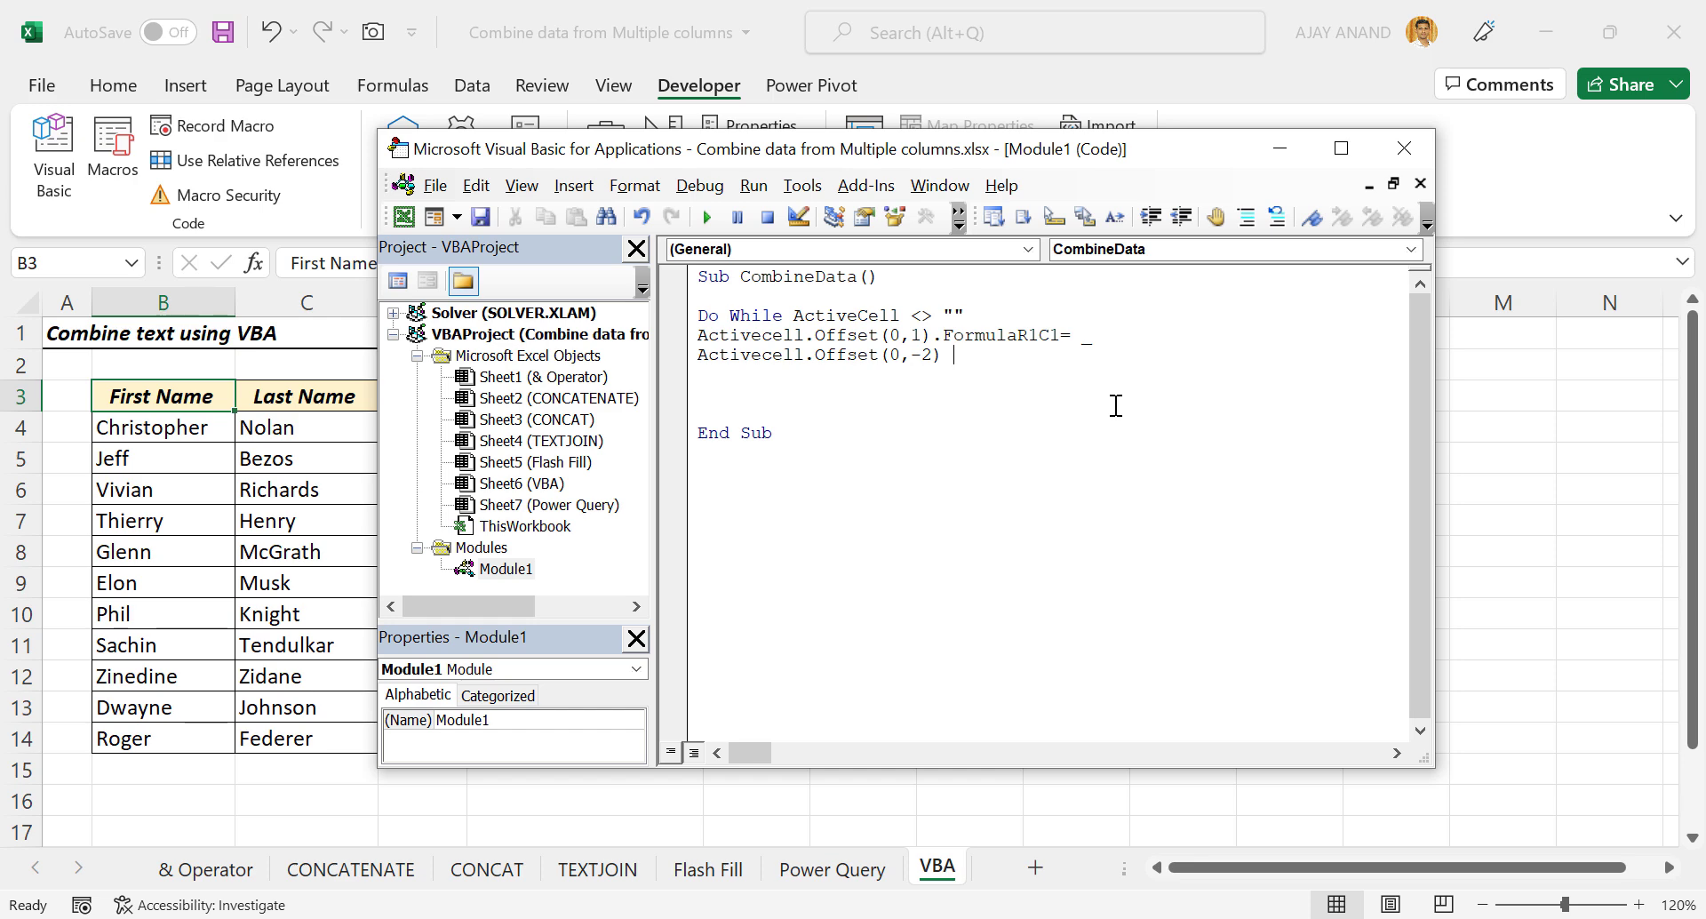
pyautogui.write(') & " " & Activecell.Offset')
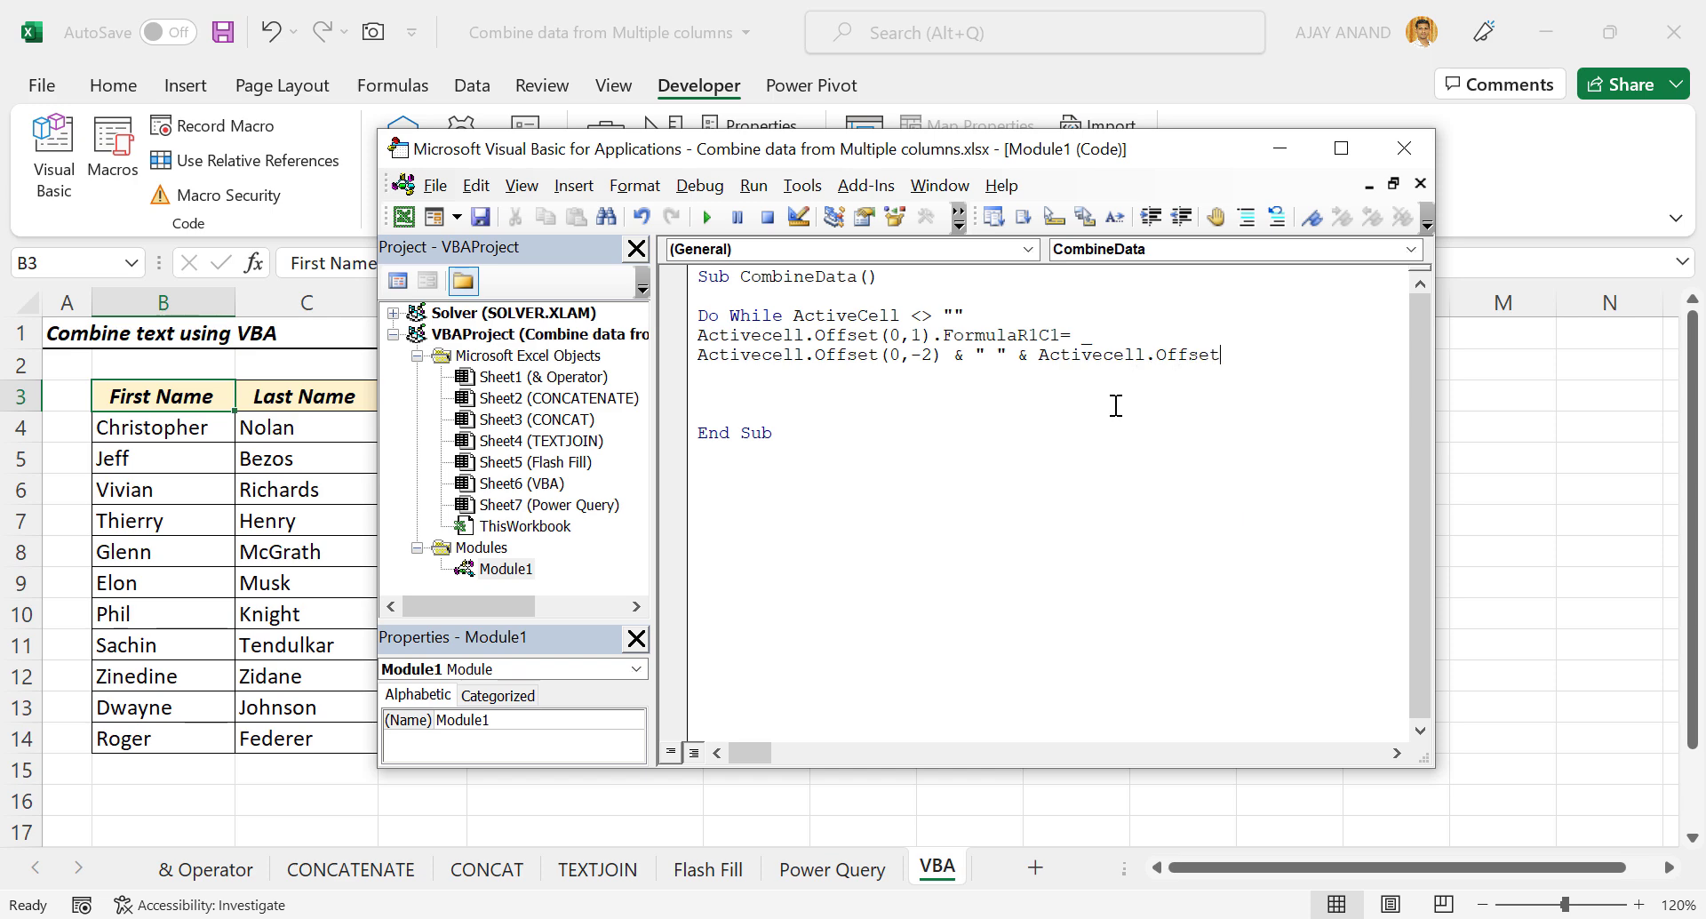
pyautogui.write('(')
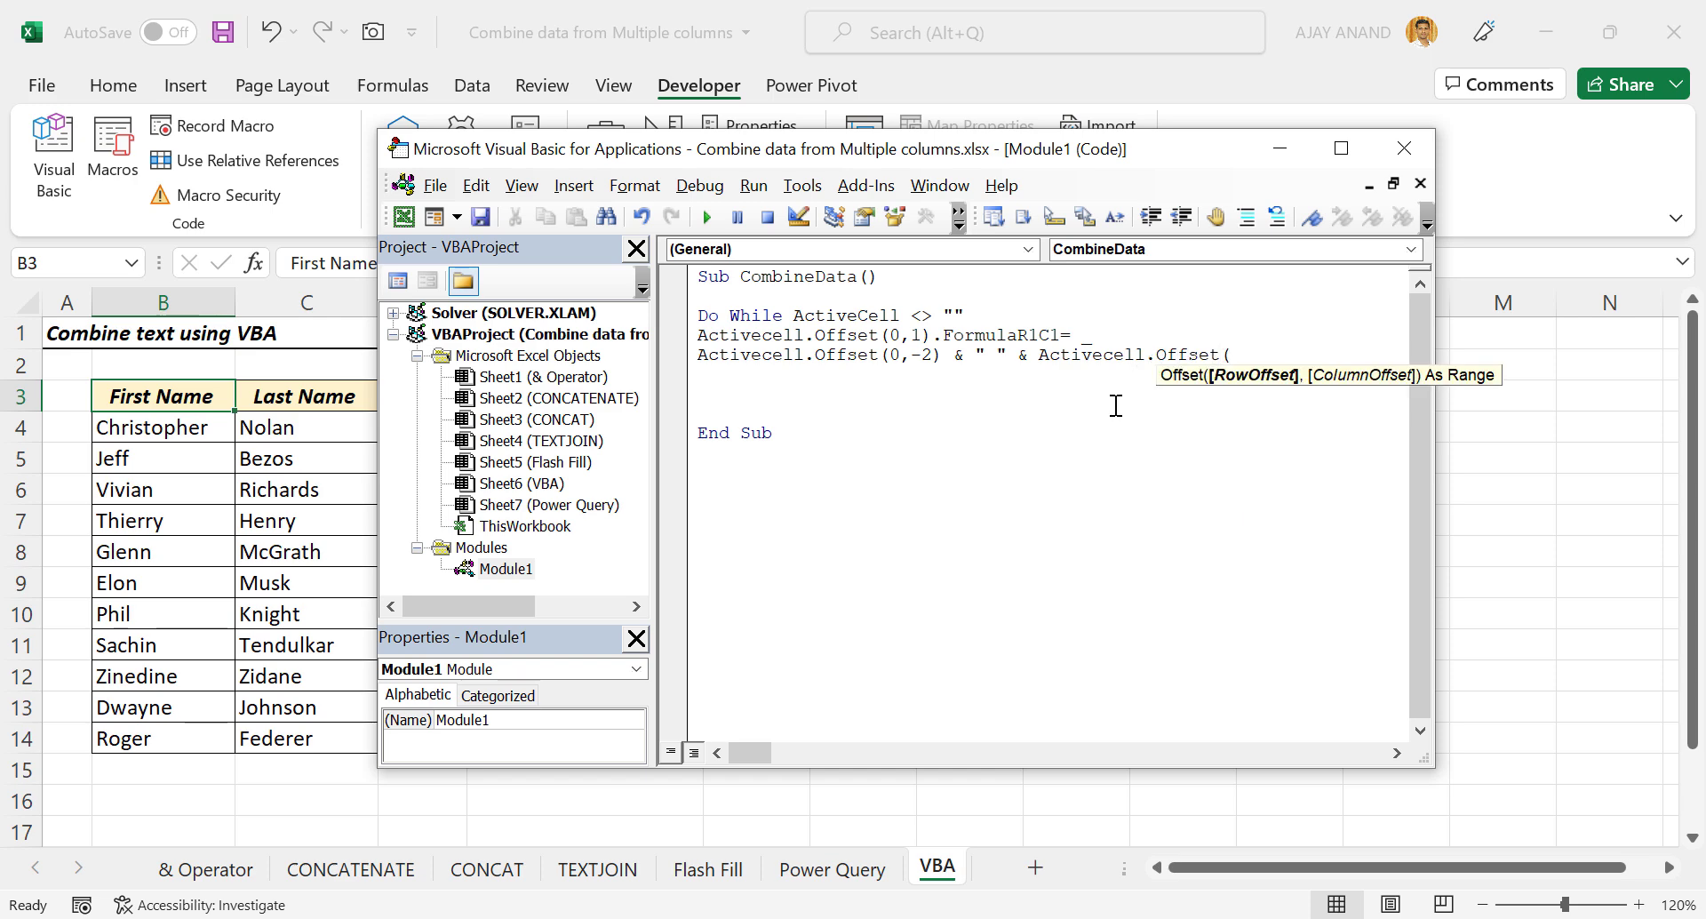
pyautogui.write('0,-')
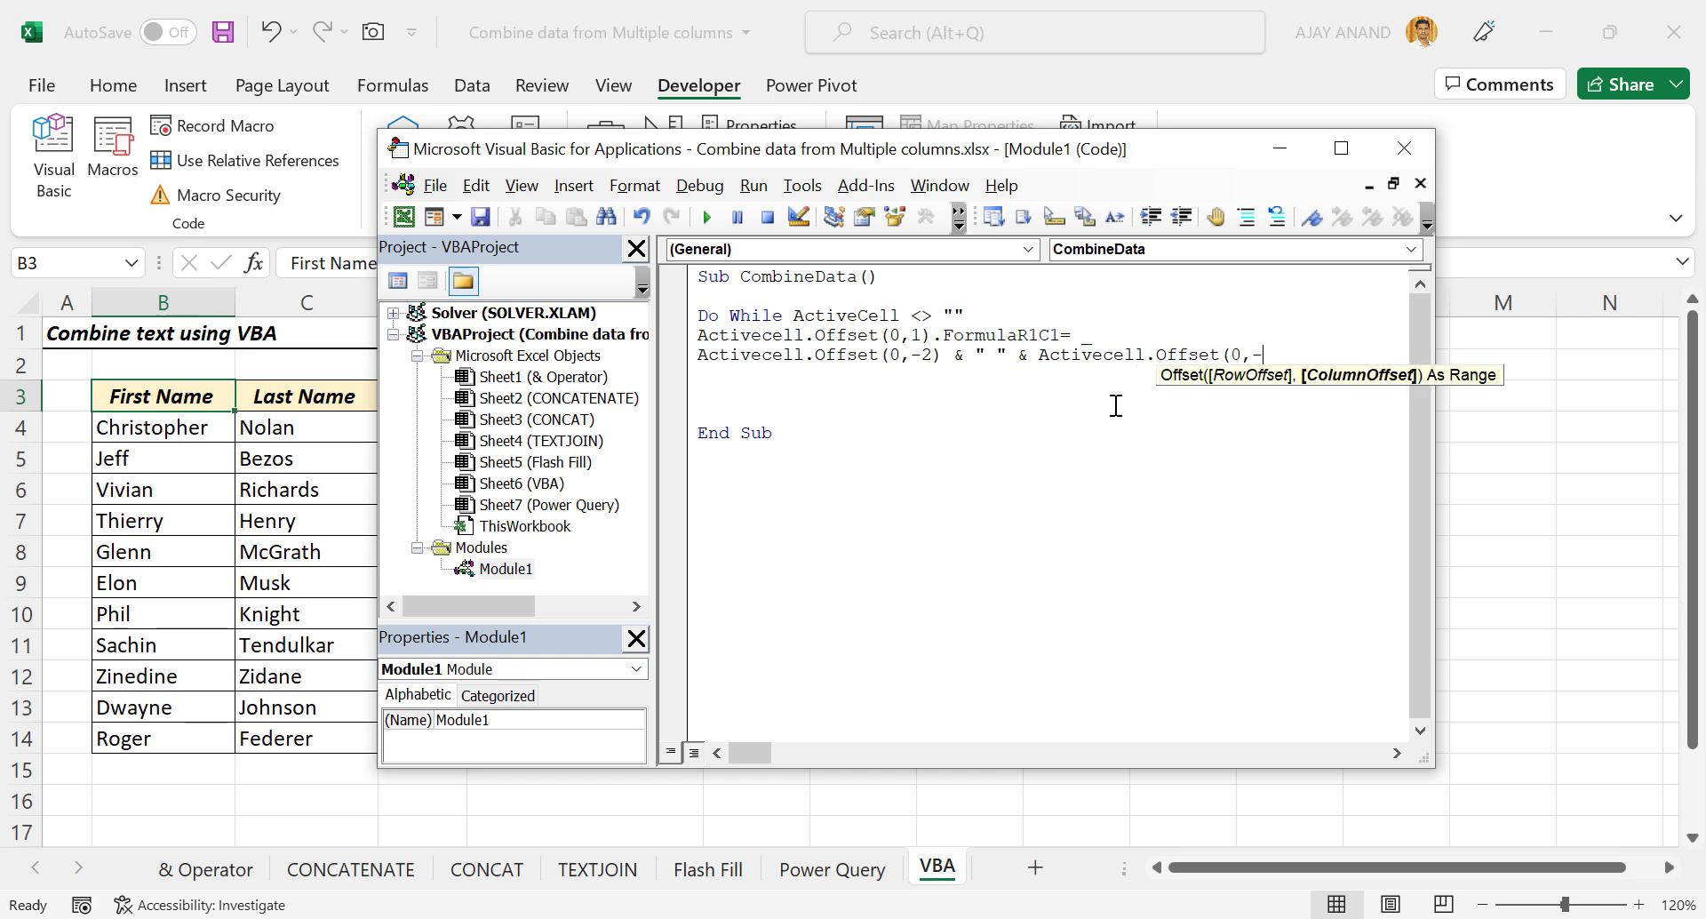
pyautogui.write('1) _')
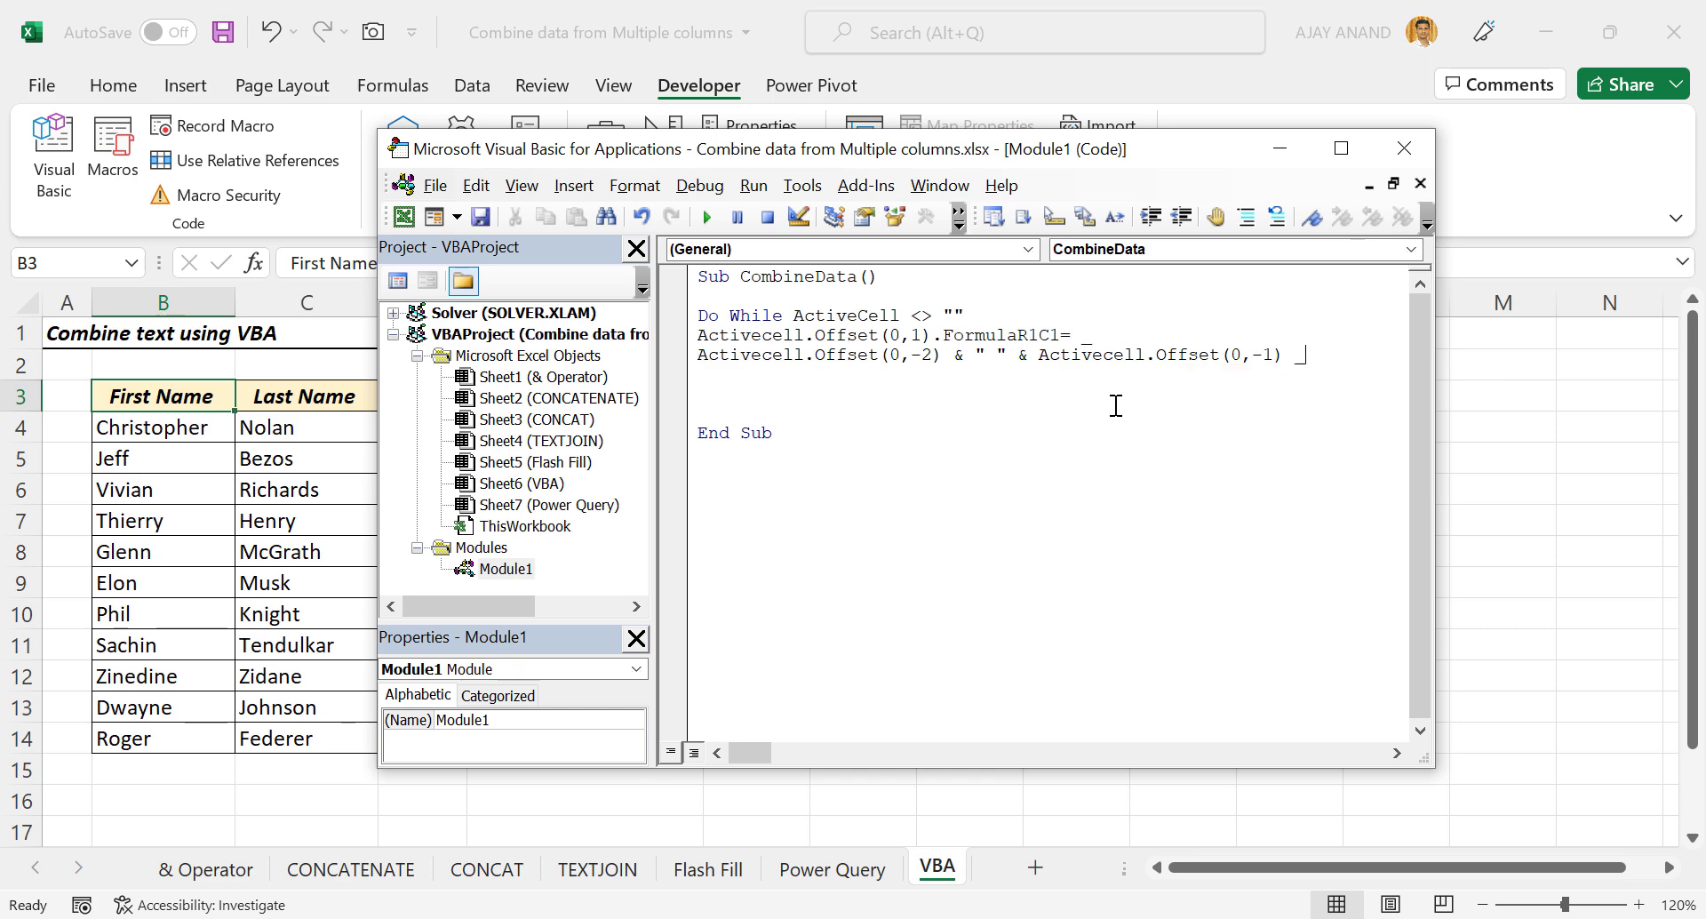
pyautogui.press('Return')
pyautogui.write('&" " & A')
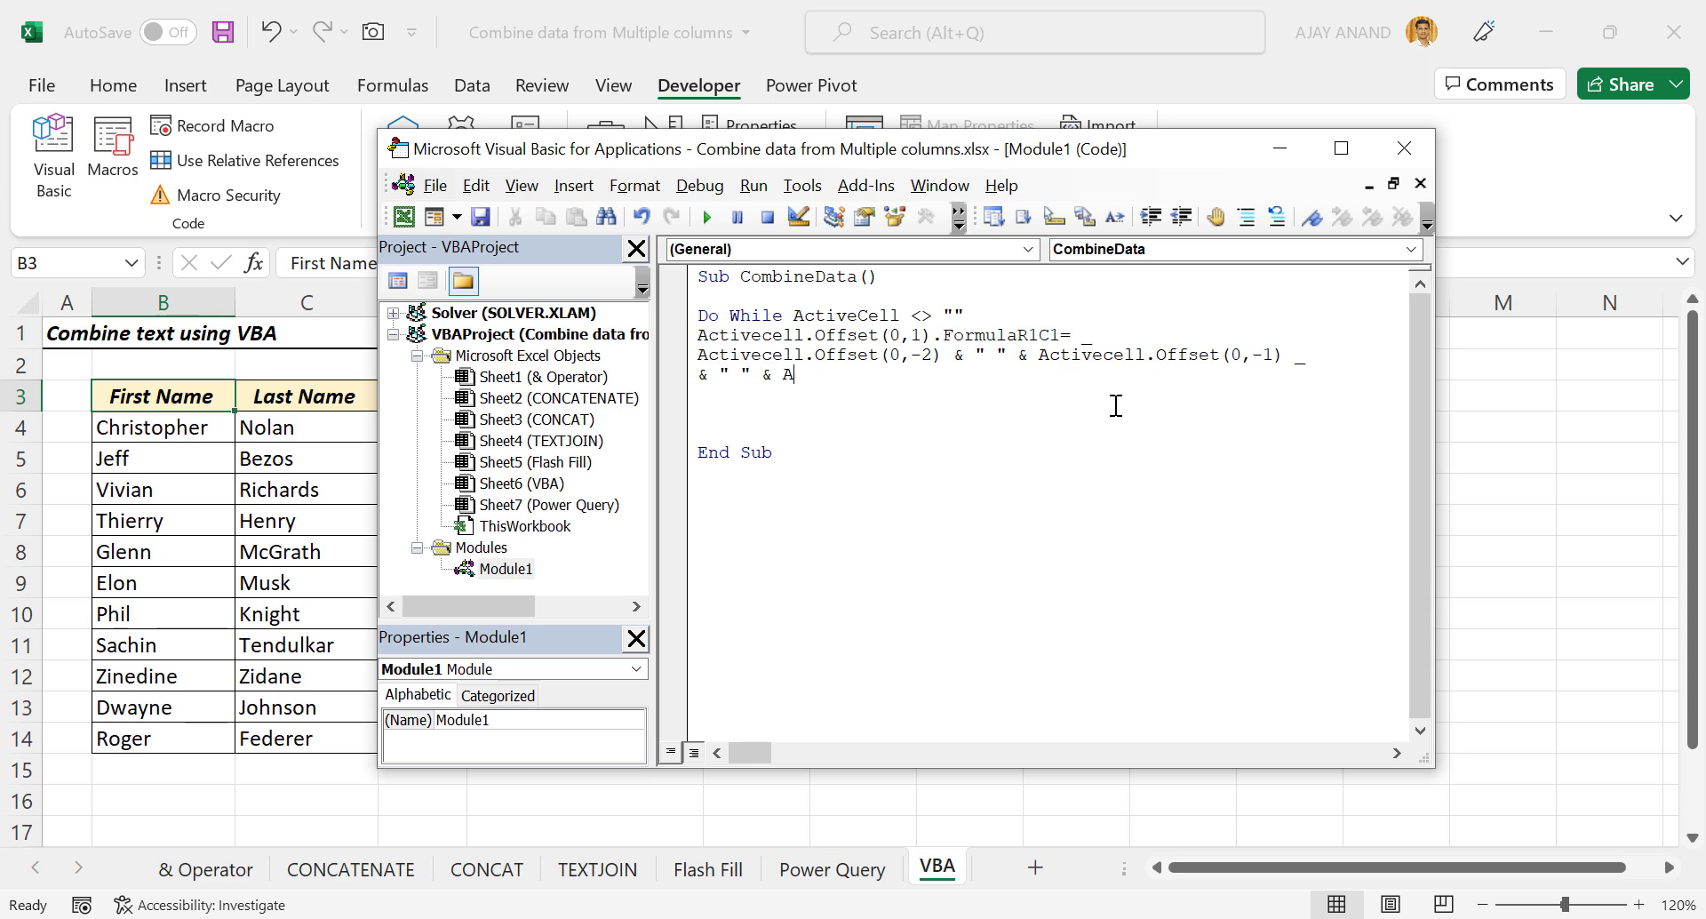
pyautogui.write('ctivecell.off')
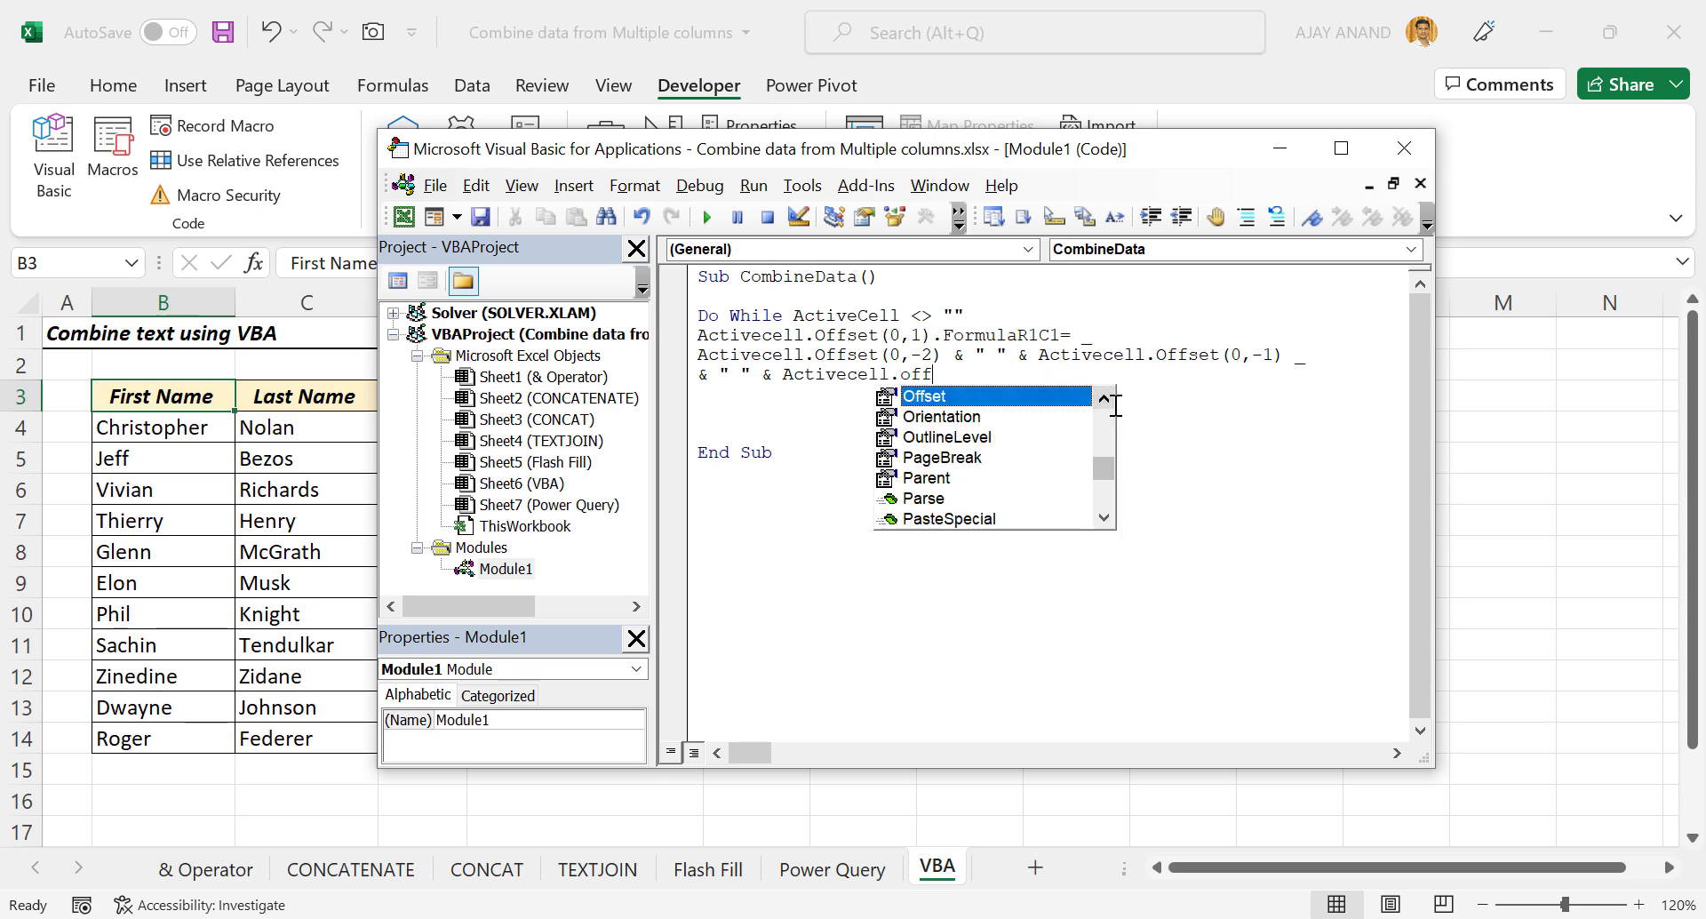
pyautogui.press('Tab')
pyautogui.write('(')
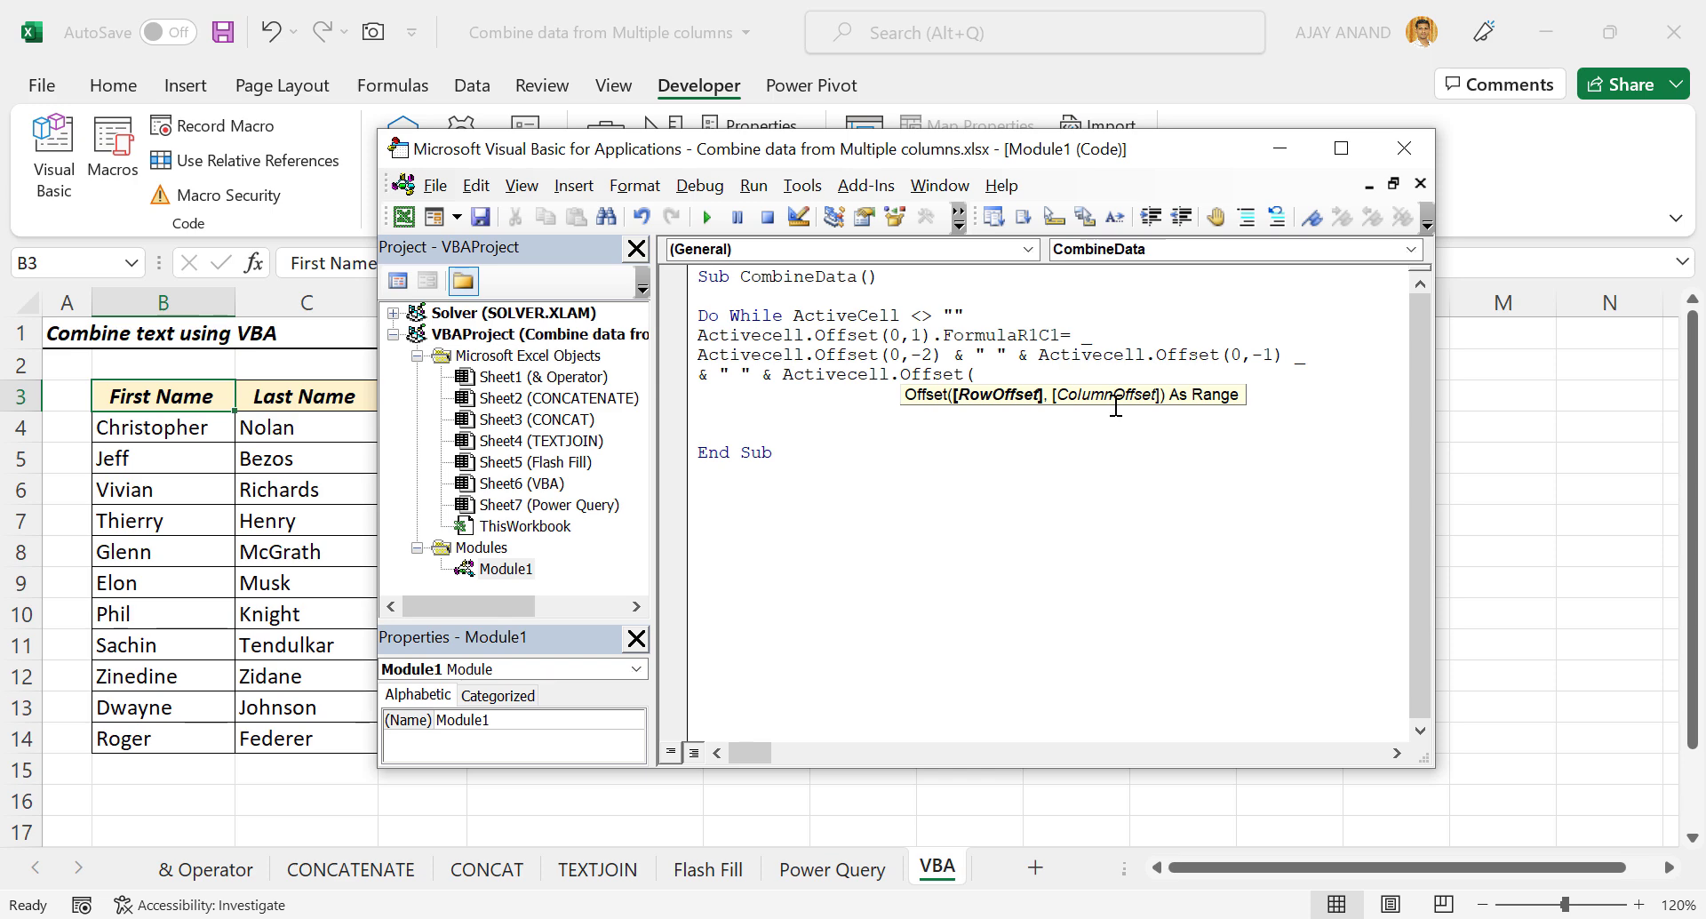
pyautogui.write('0, 0')
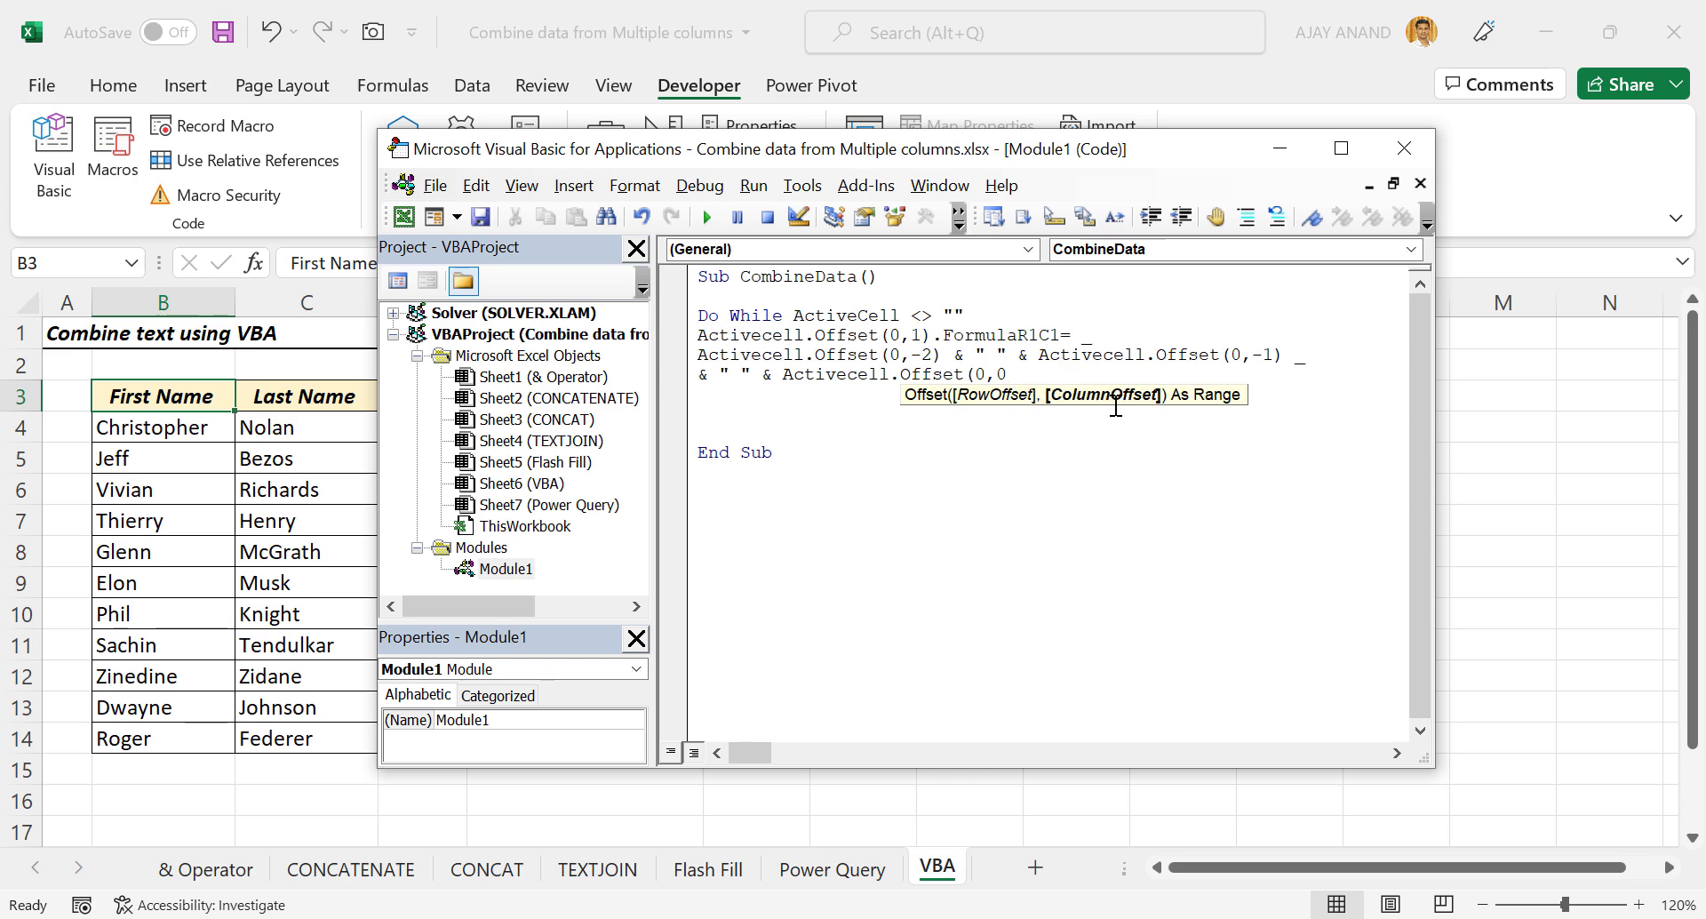
pyautogui.write(')')
pyautogui.press('Return')
pyautogui.write('Act')
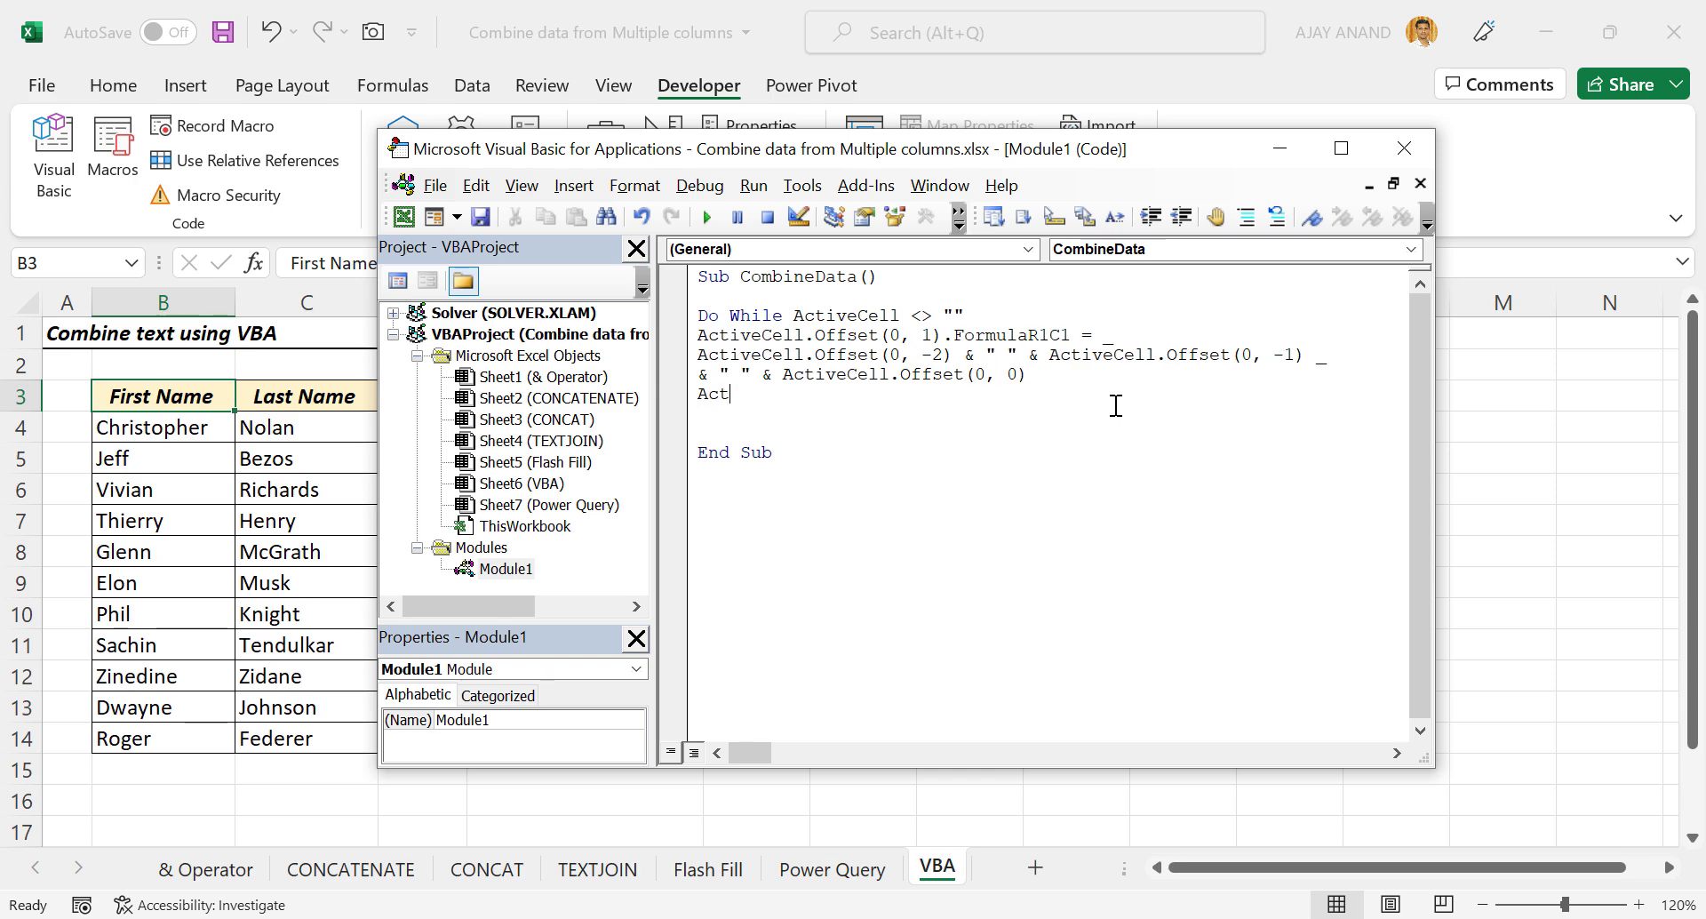
pyautogui.write('ivecell.of')
# Add ActiveCell.Offset(1,0).Select and close the loop with Loop before End Sub.
pyautogui.press('Tab')
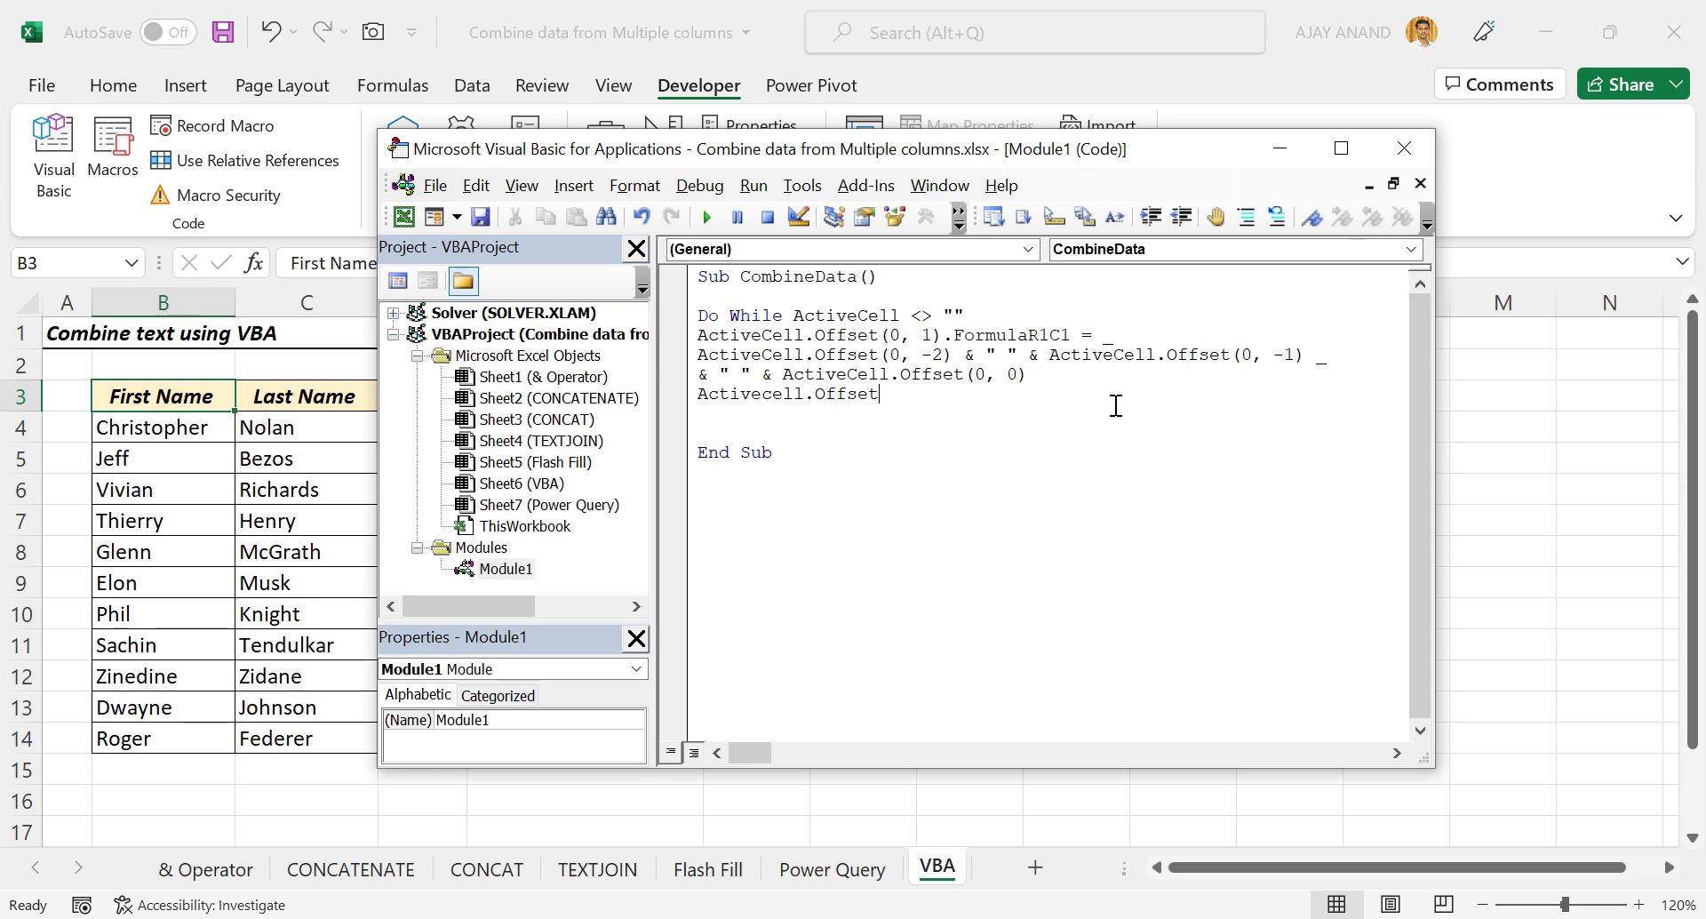
pyautogui.write('(1,')
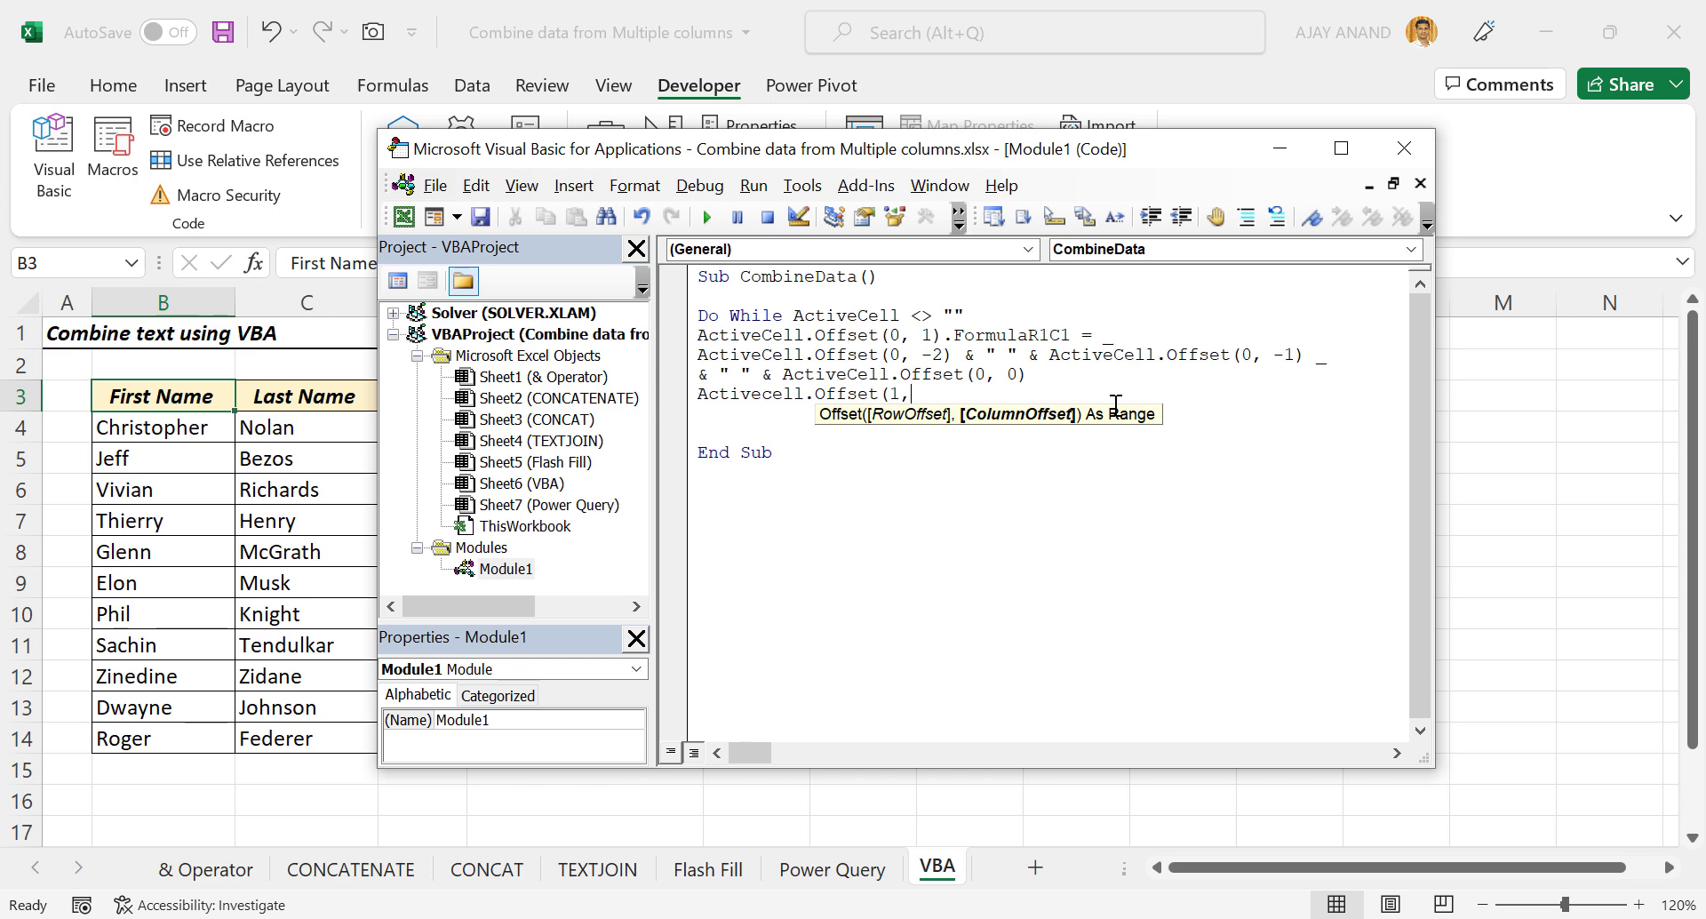
pyautogui.write('0)')
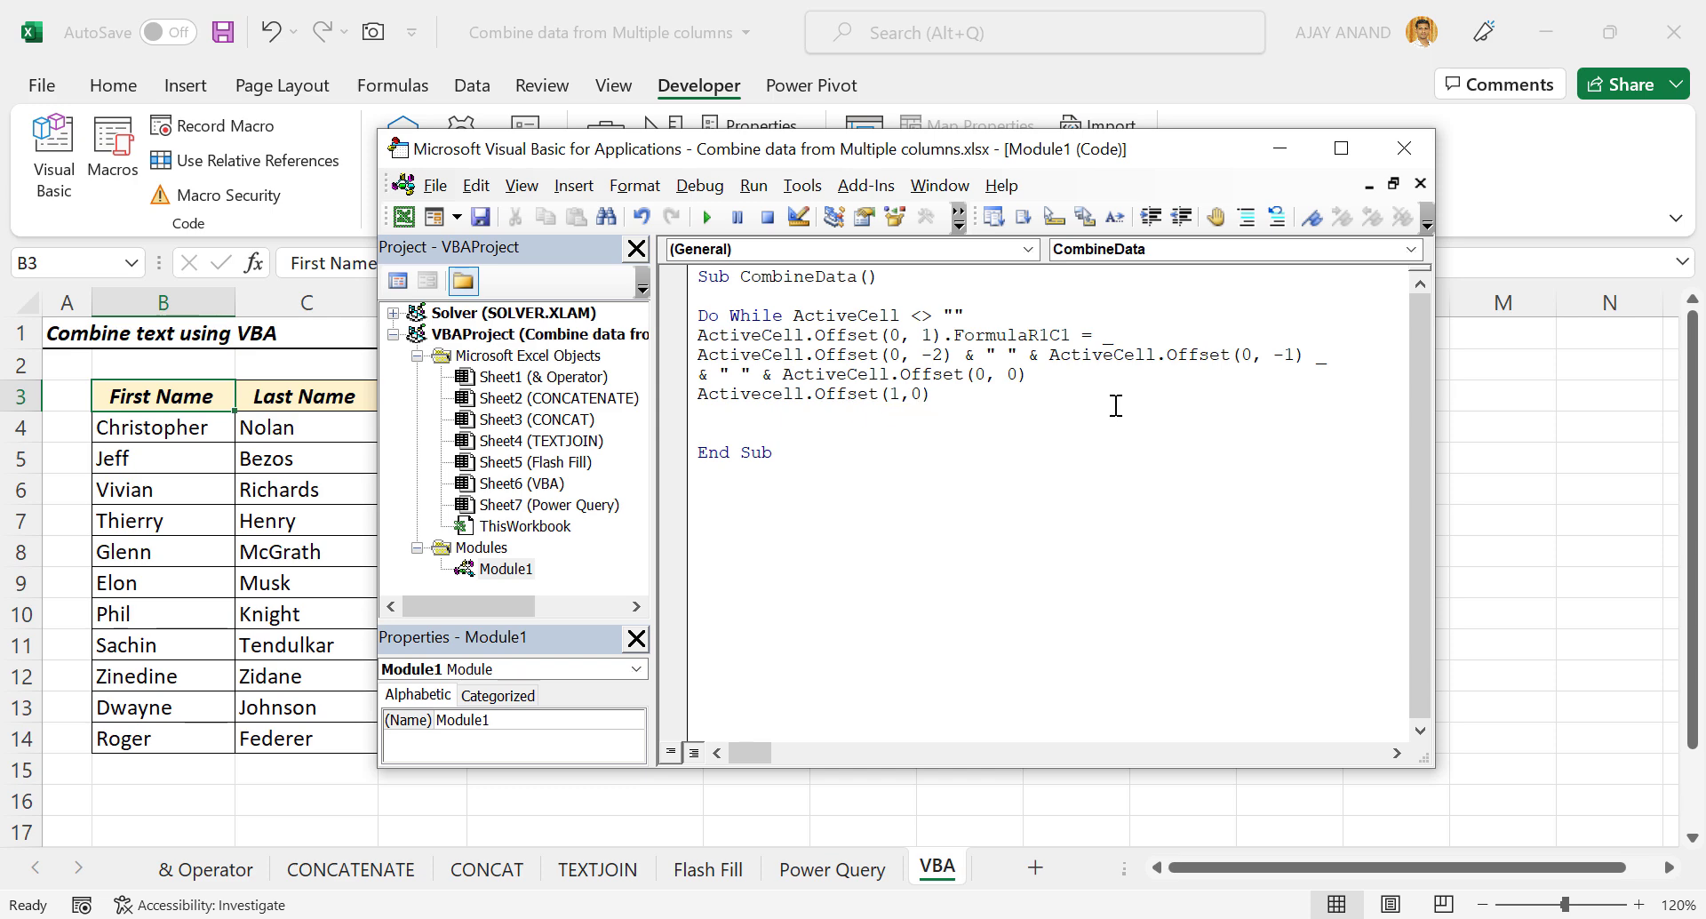
pyautogui.write('.sele')
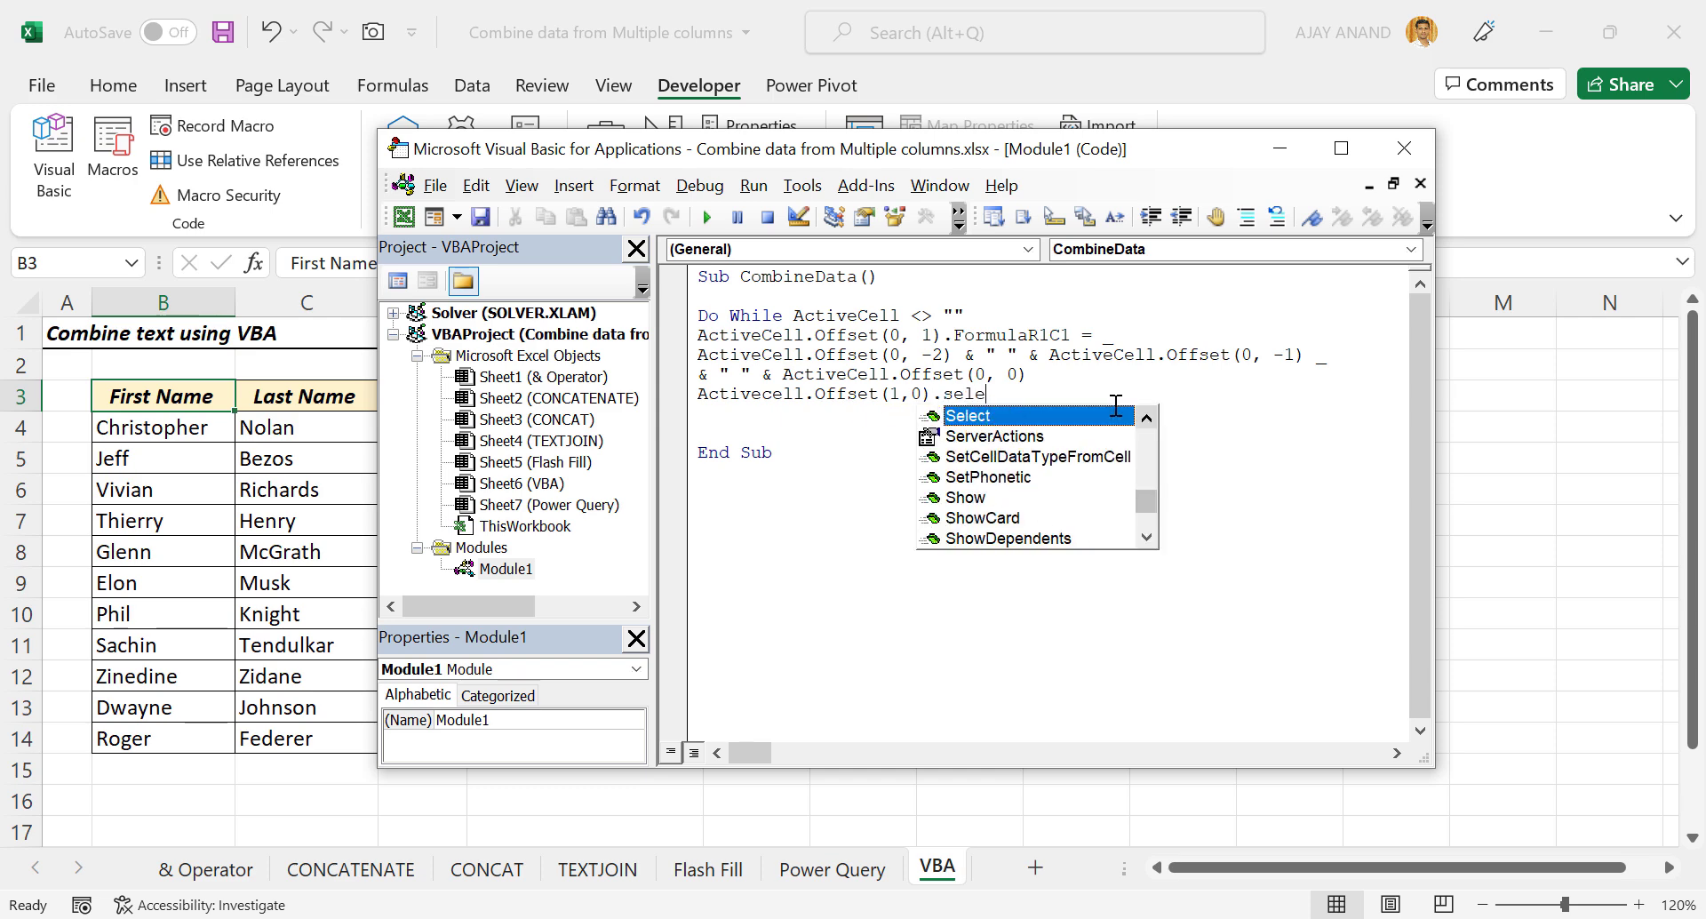
pyautogui.write('ct')
pyautogui.press('Return')
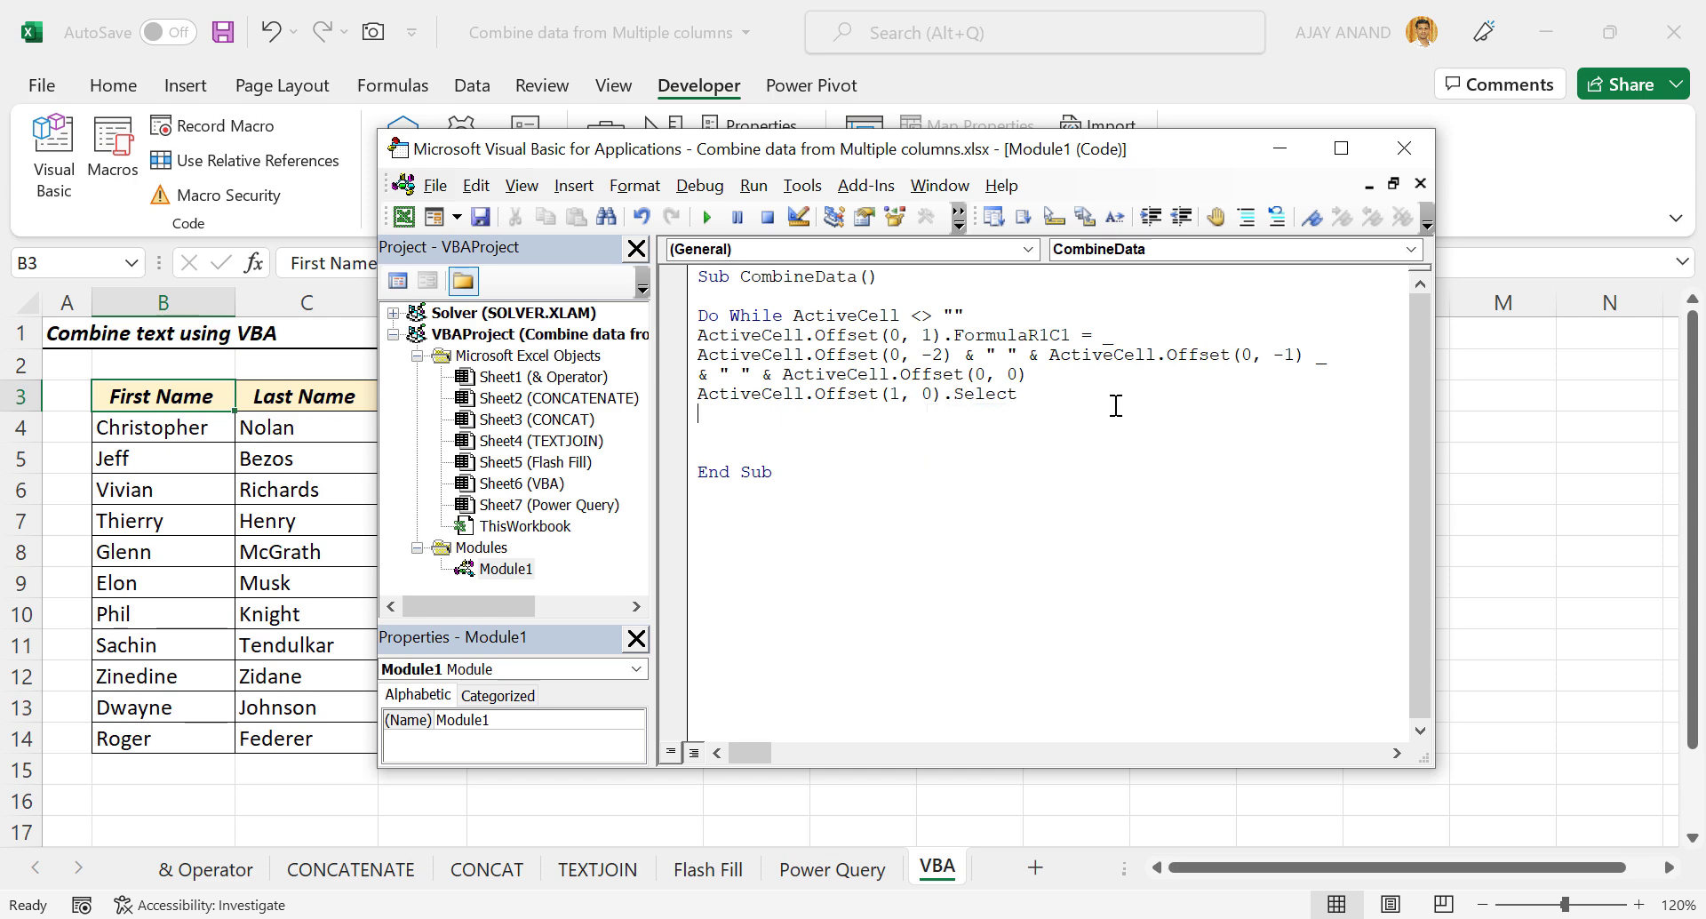
pyautogui.press('Delete')
pyautogui.write('Loop')
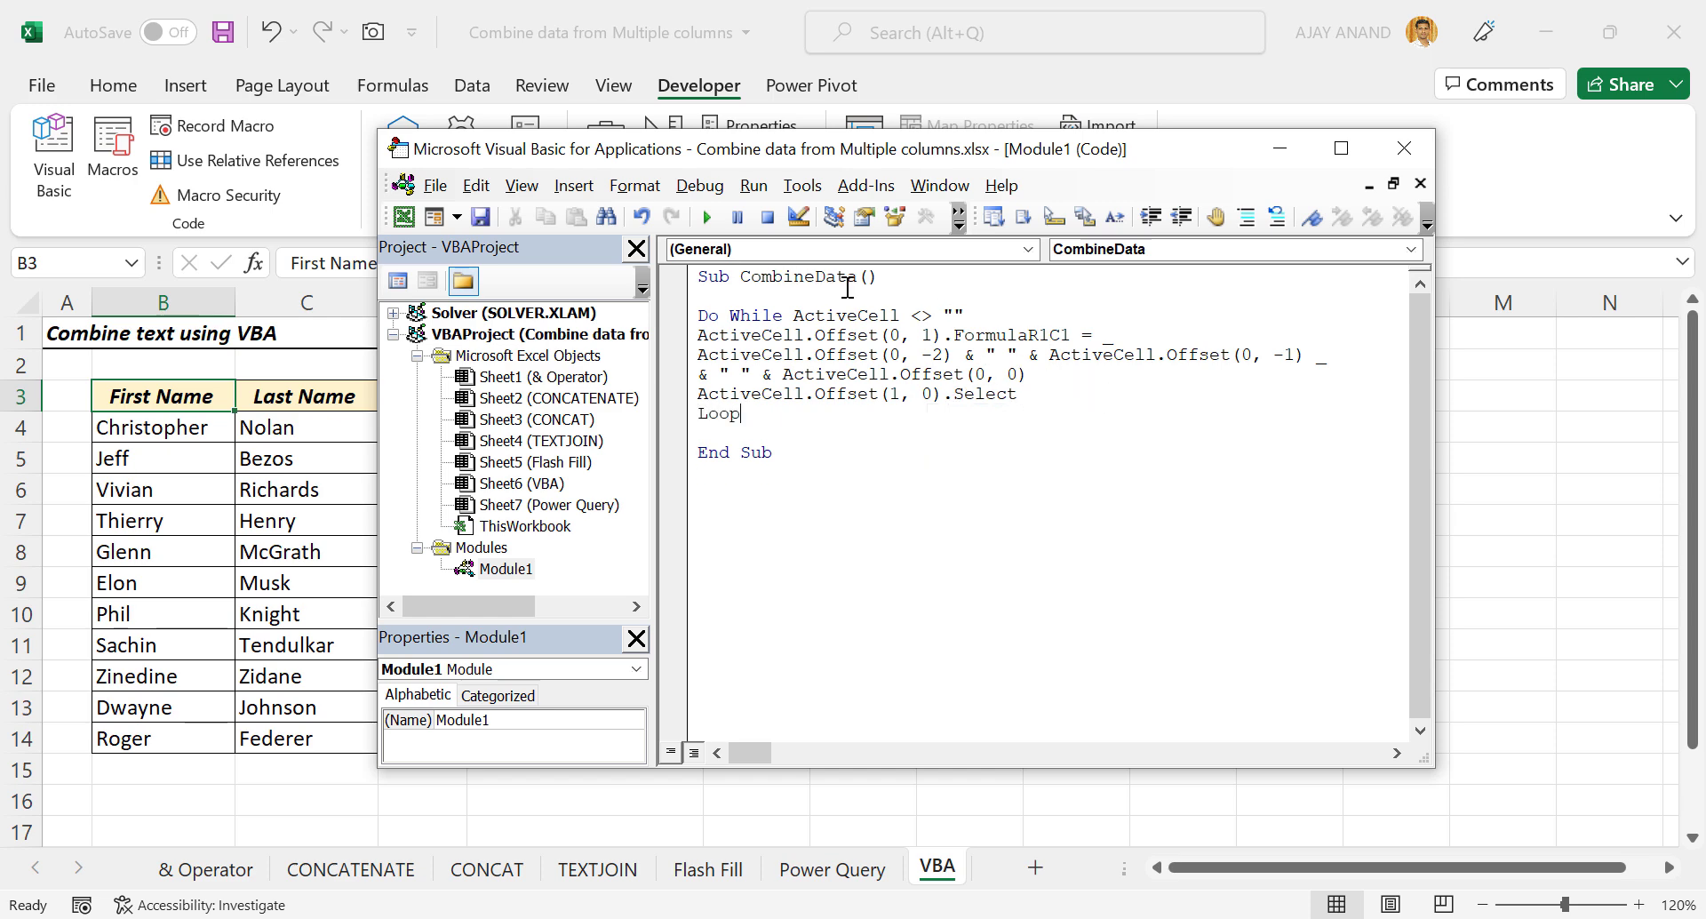
# Back on the VBA sheet, select D4 and run the CombineData macro.
pyautogui.click(1402, 153)
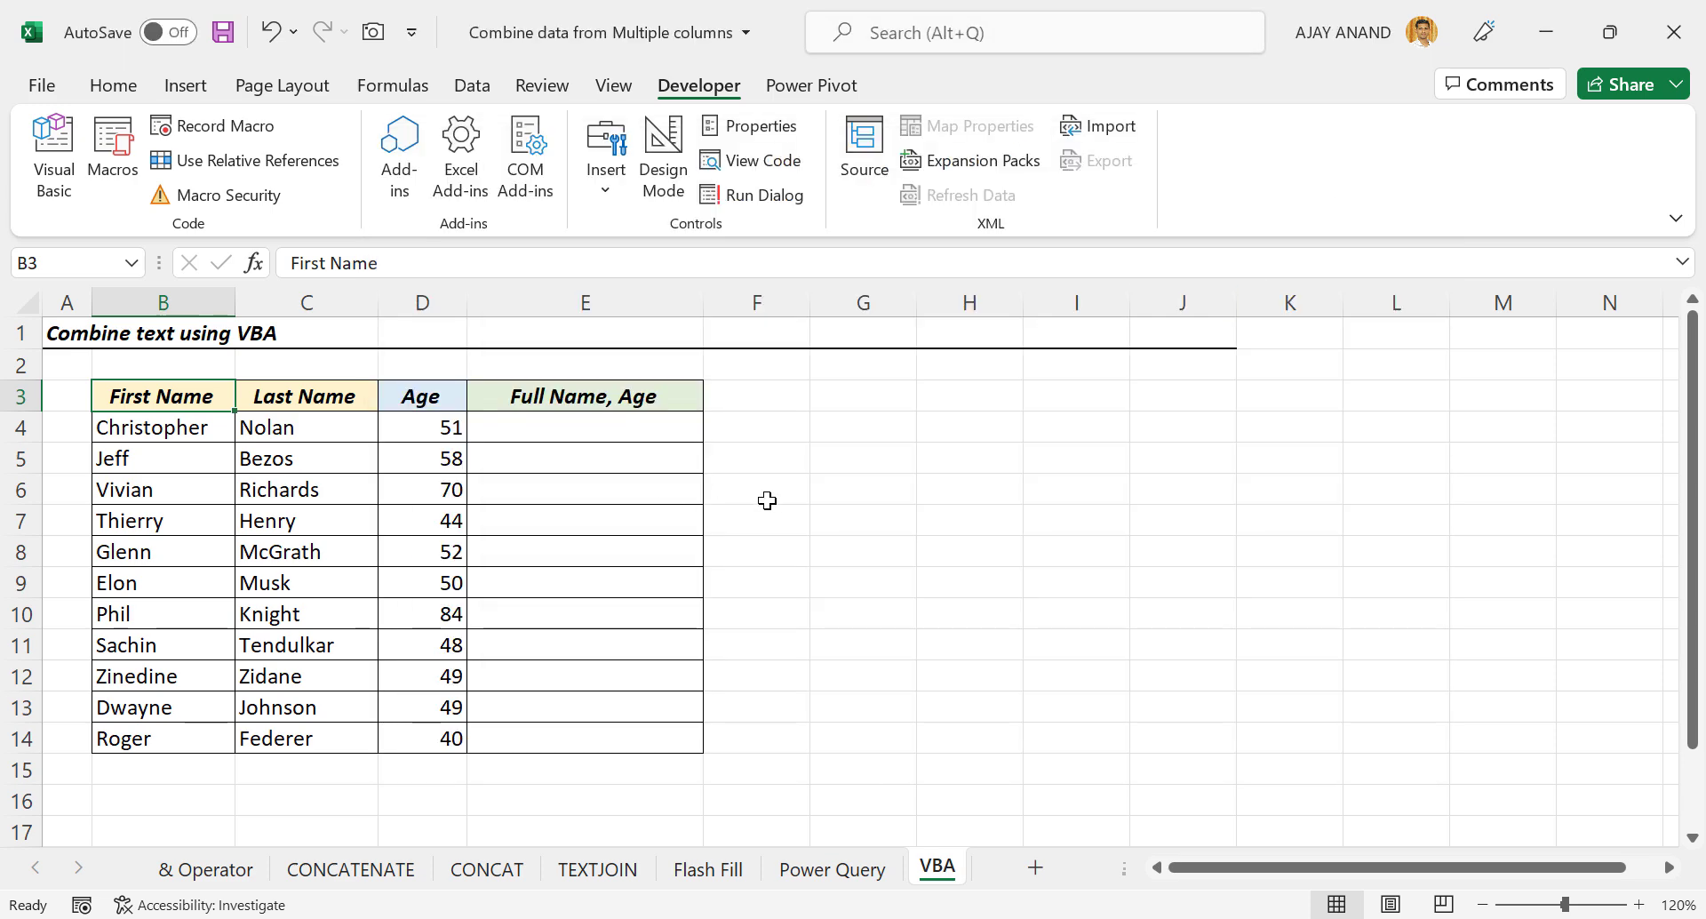
pyautogui.click(412, 431)
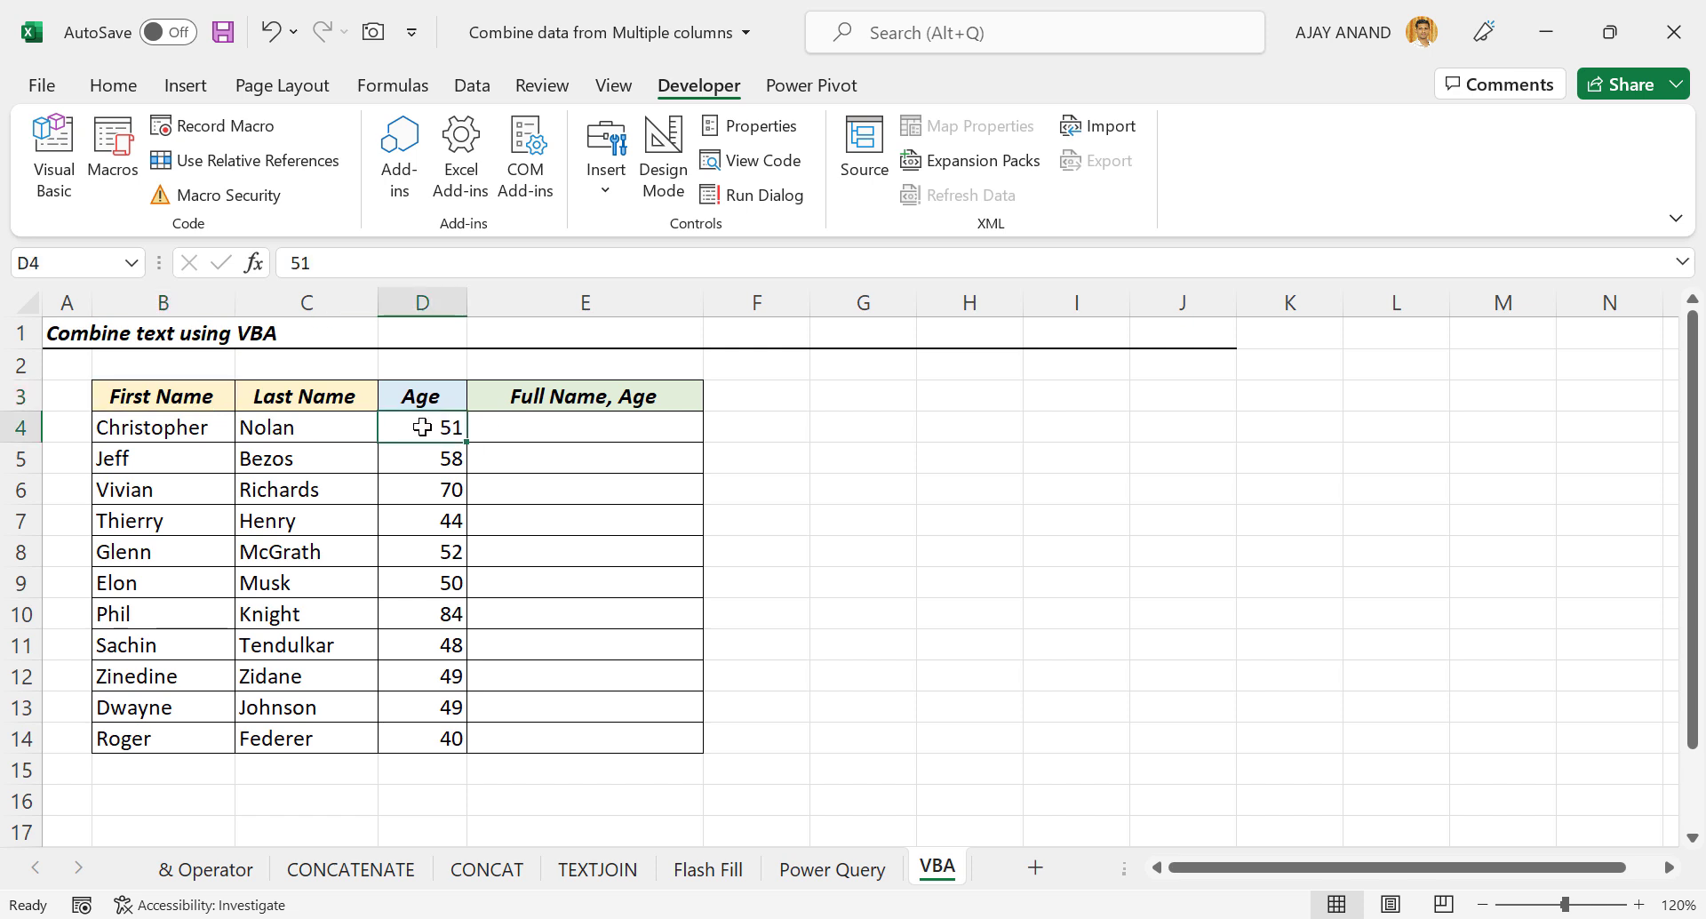
pyautogui.click(113, 155)
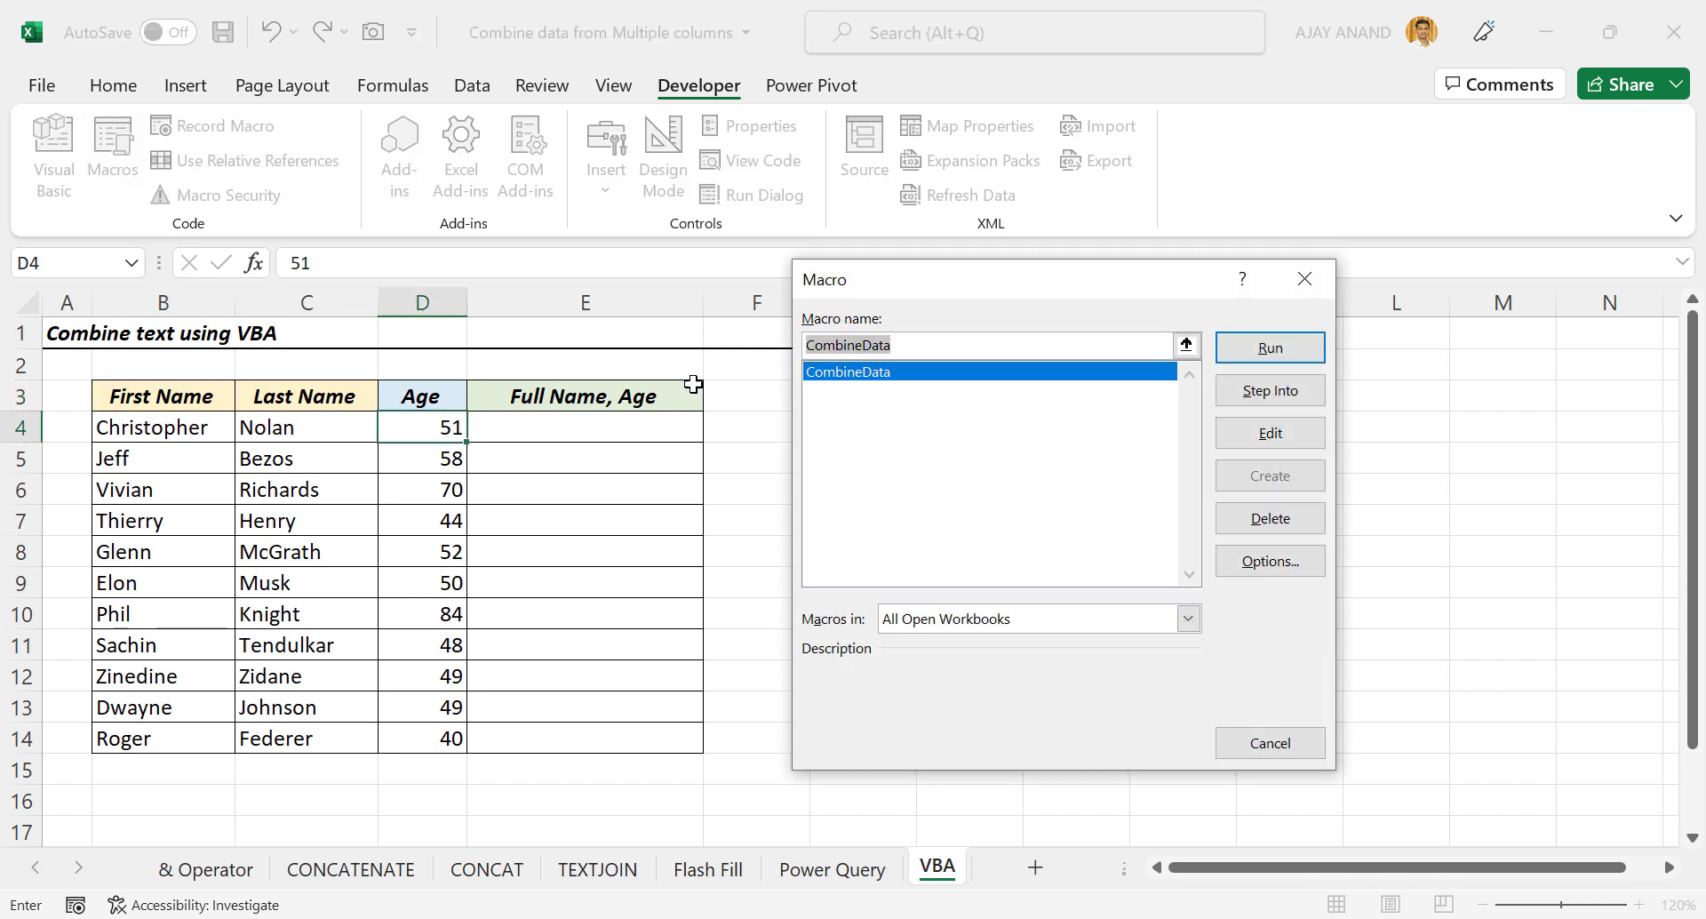
pyautogui.click(1236, 353)
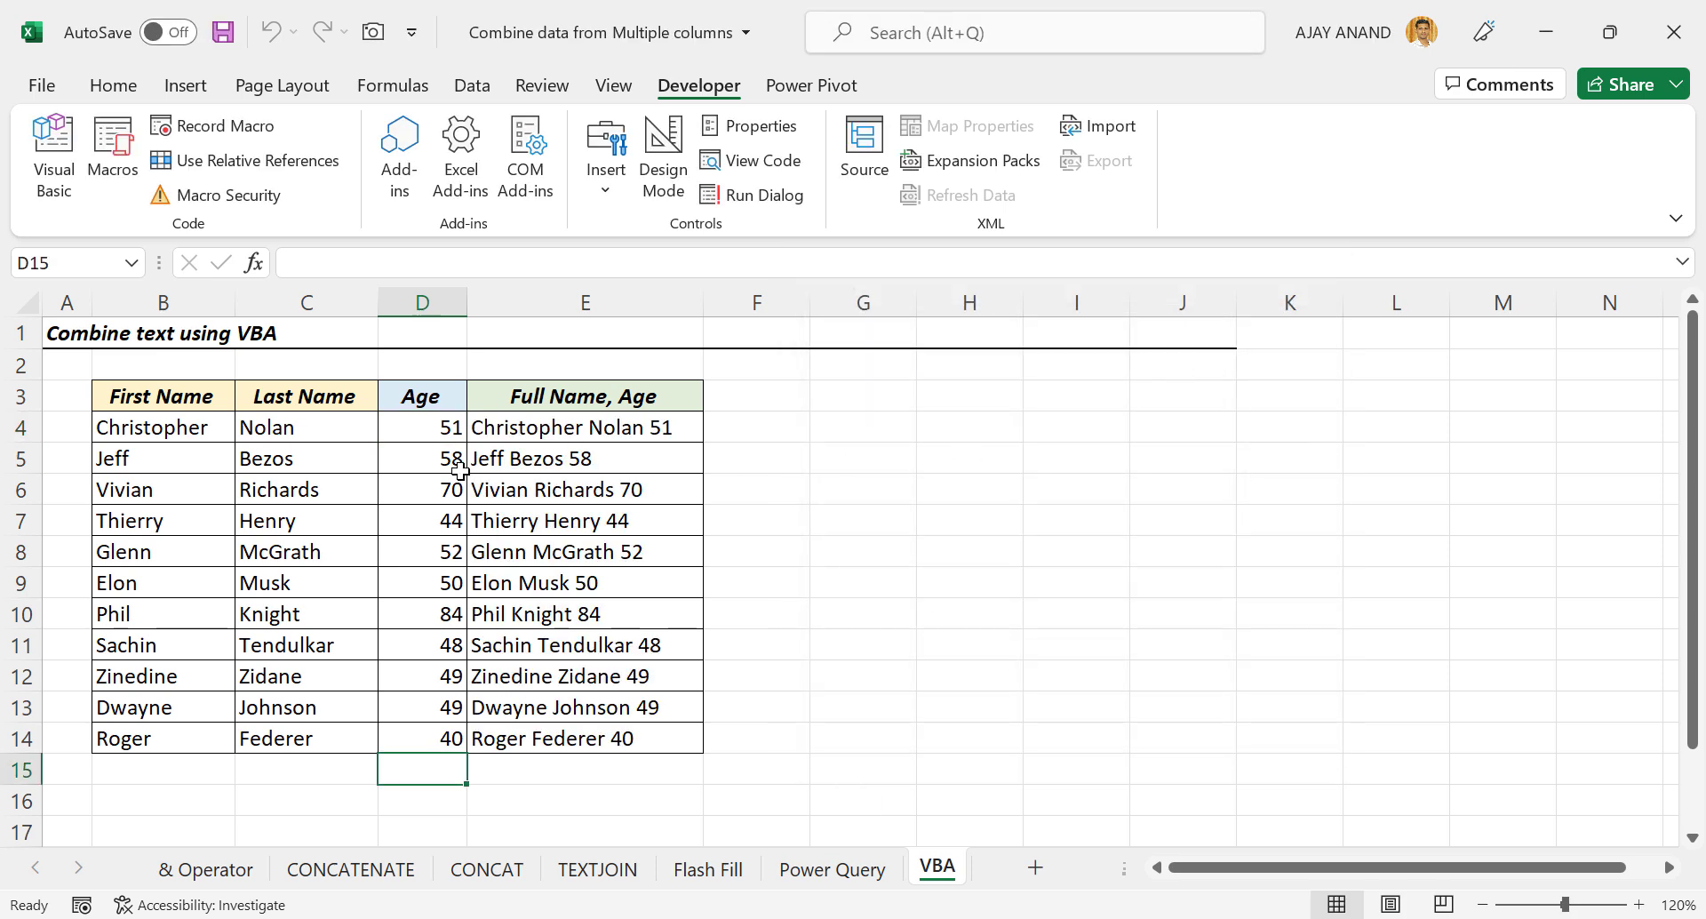